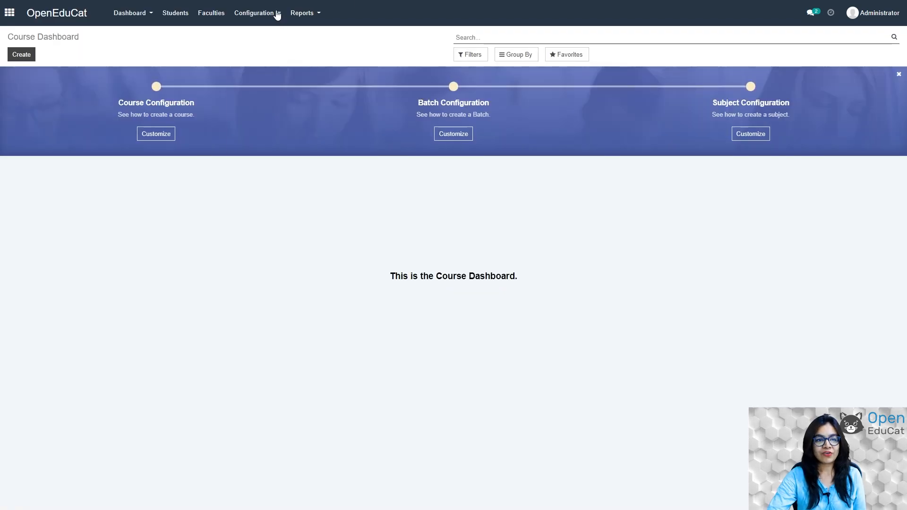
Start a new record under Configuration > Academic Year.
click(277, 14)
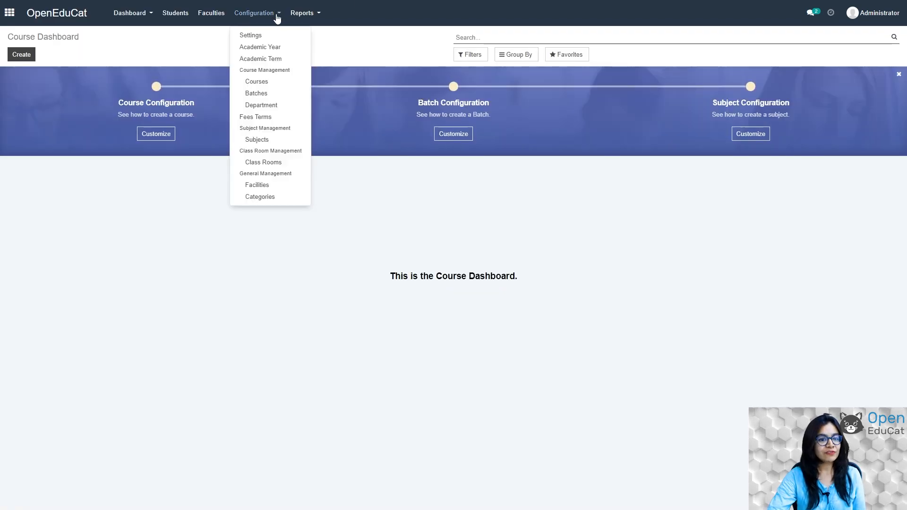
click(275, 49)
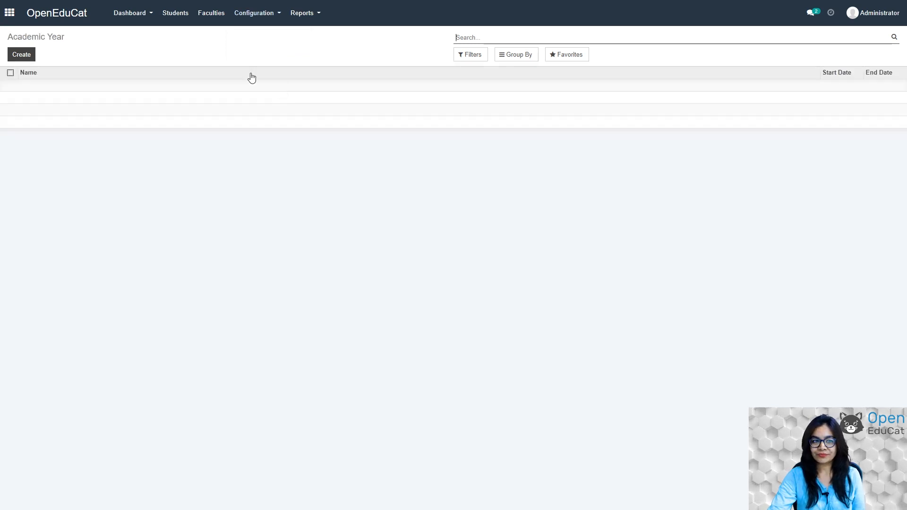
click(23, 55)
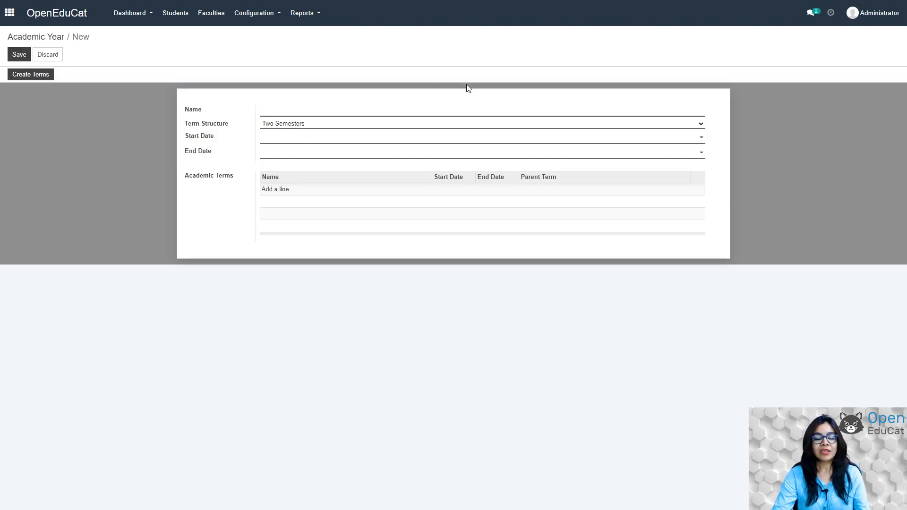
Name the academic year 2021-22 with start date 06/01/2021.
text(2)
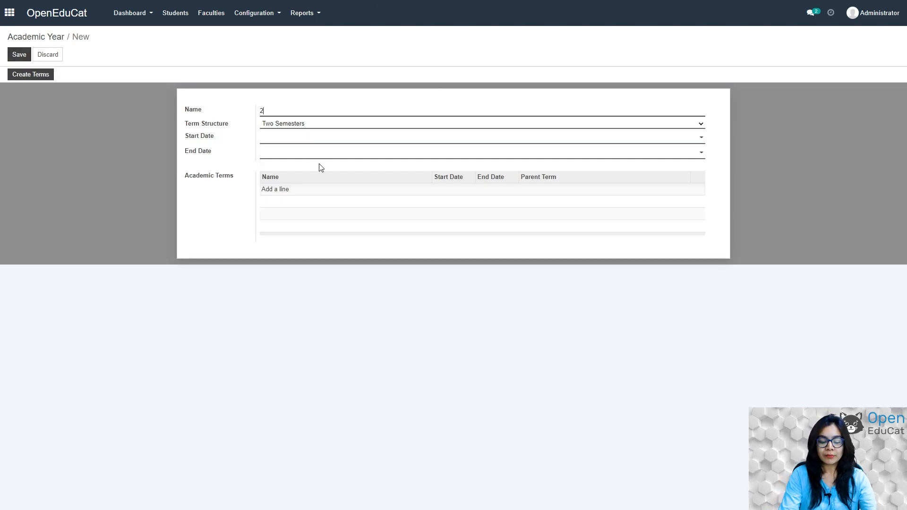
text(021-22)
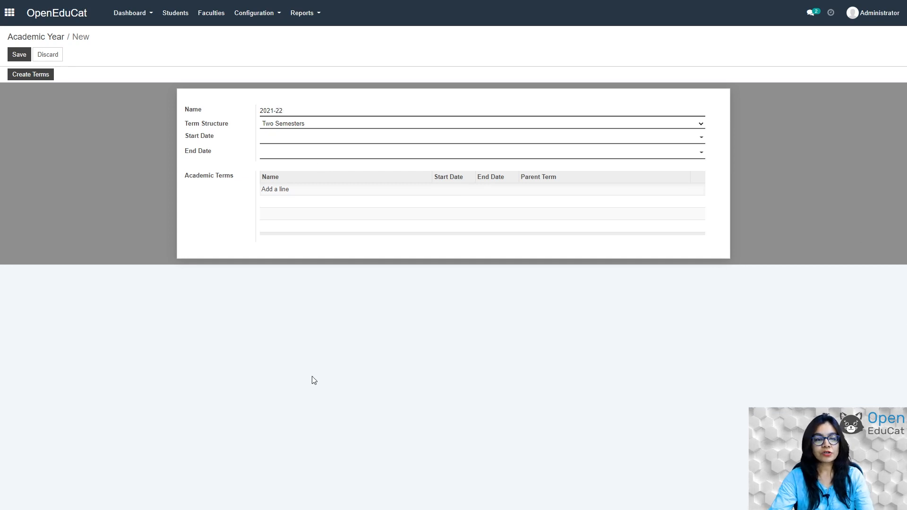
click(271, 136)
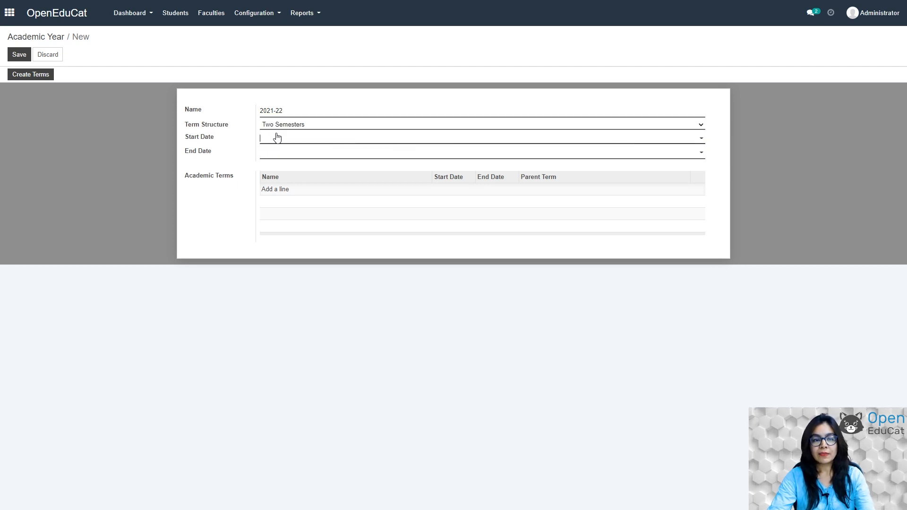
click(699, 138)
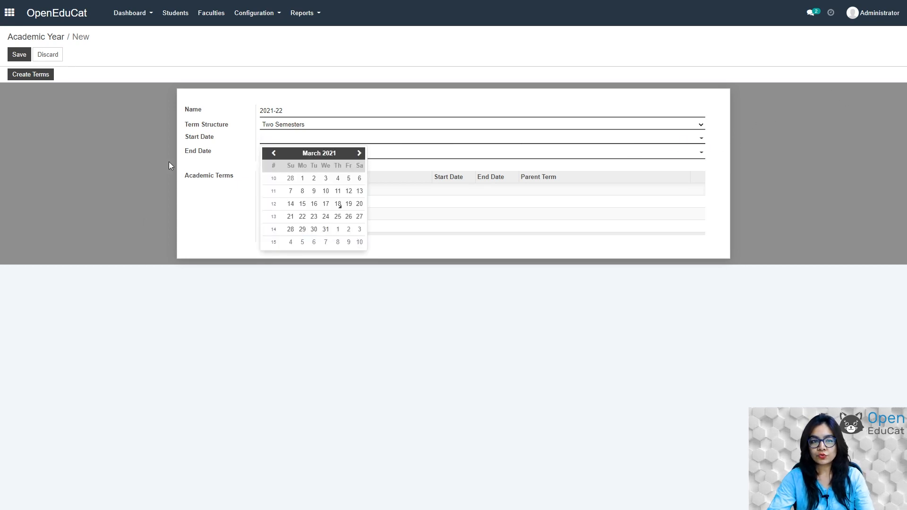
click(359, 153)
click(359, 153)
click(359, 153)
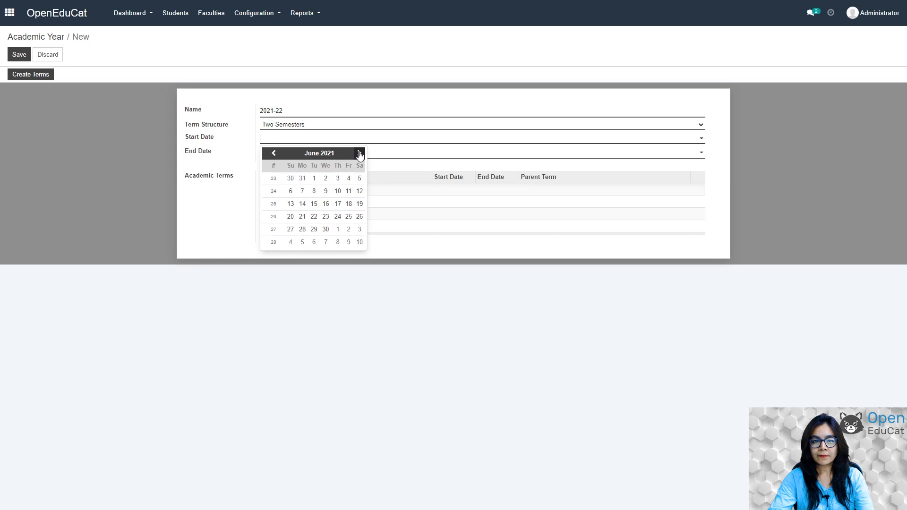
click(314, 179)
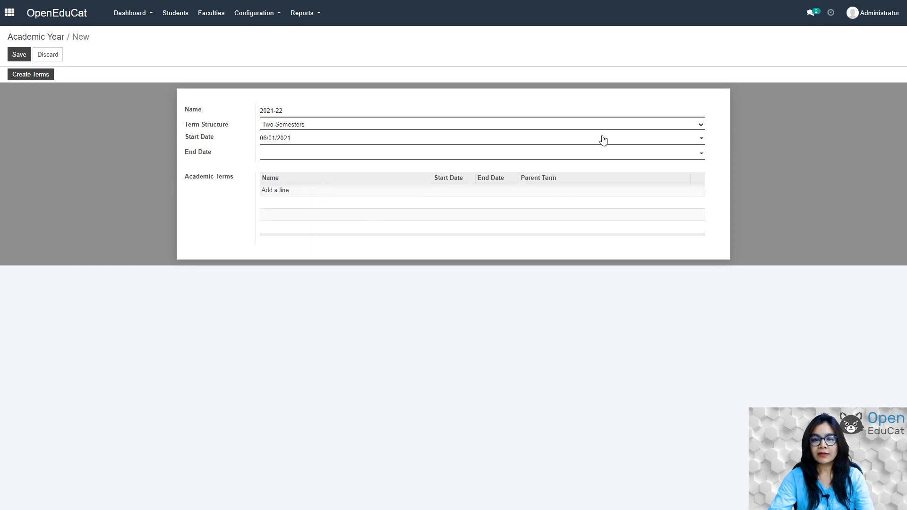
Set the end date to 04/30/2022 and save the academic year.
click(700, 155)
click(360, 168)
click(359, 168)
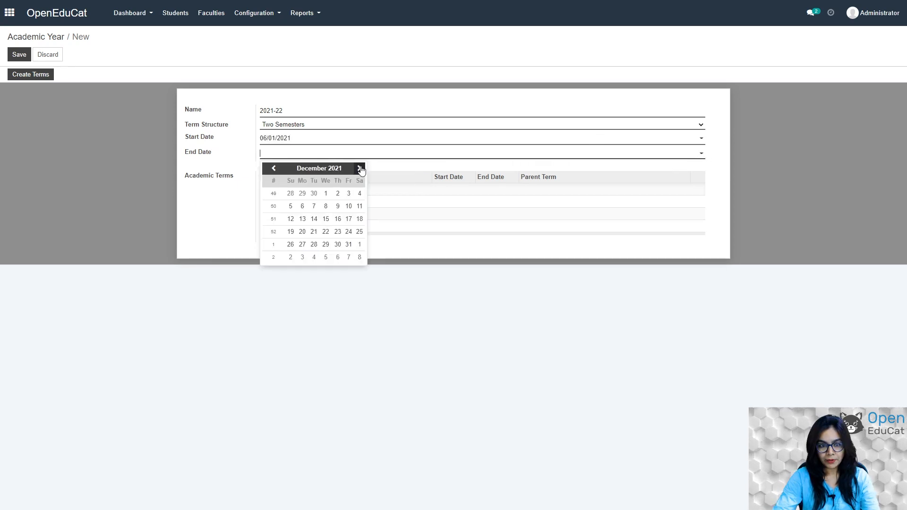
click(360, 168)
click(359, 168)
click(359, 168)
click(359, 168)
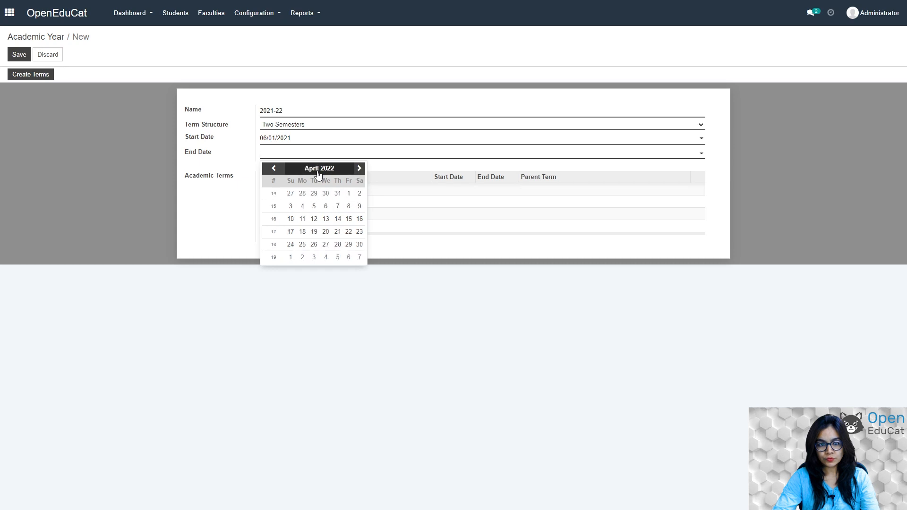
click(359, 245)
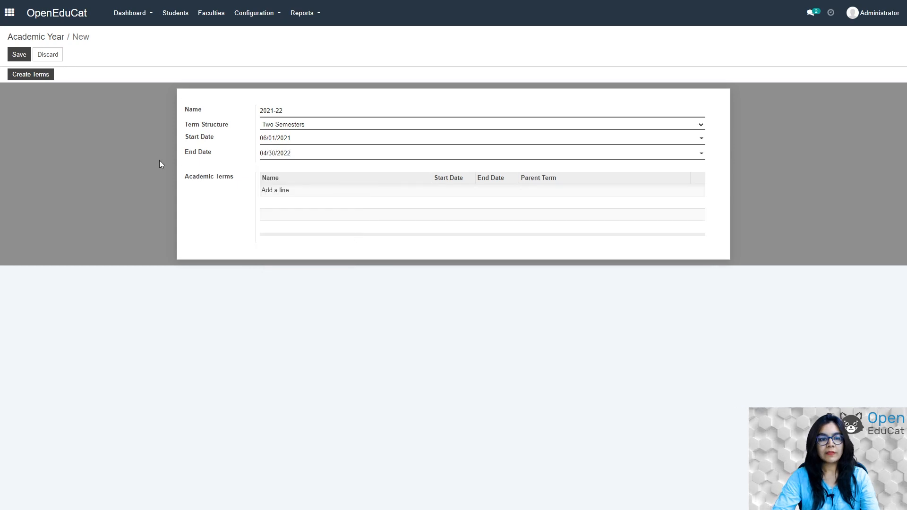
click(17, 54)
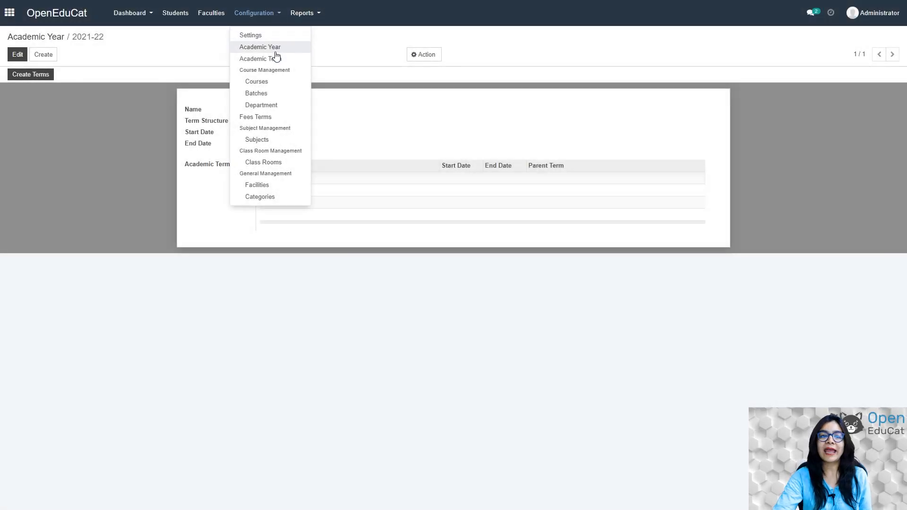
Create a new academic term SEMESTER I starting 06/01/2021.
click(277, 59)
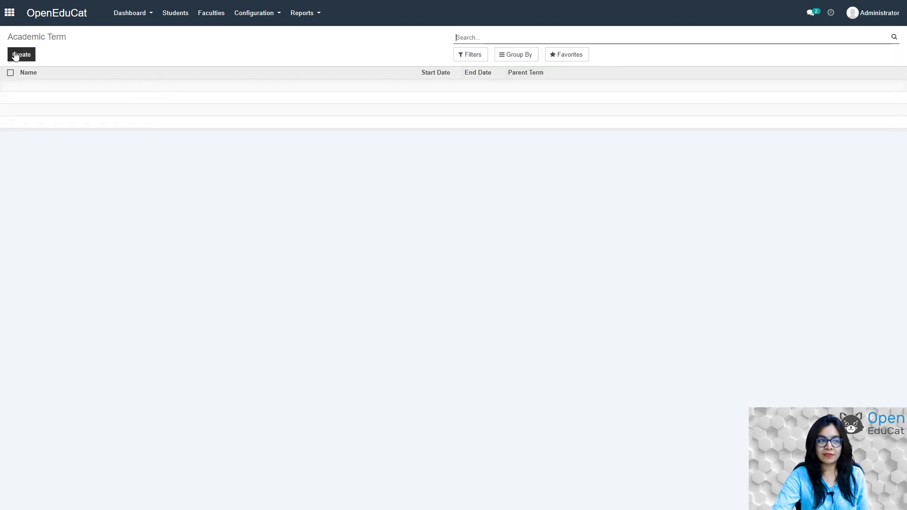
click(21, 54)
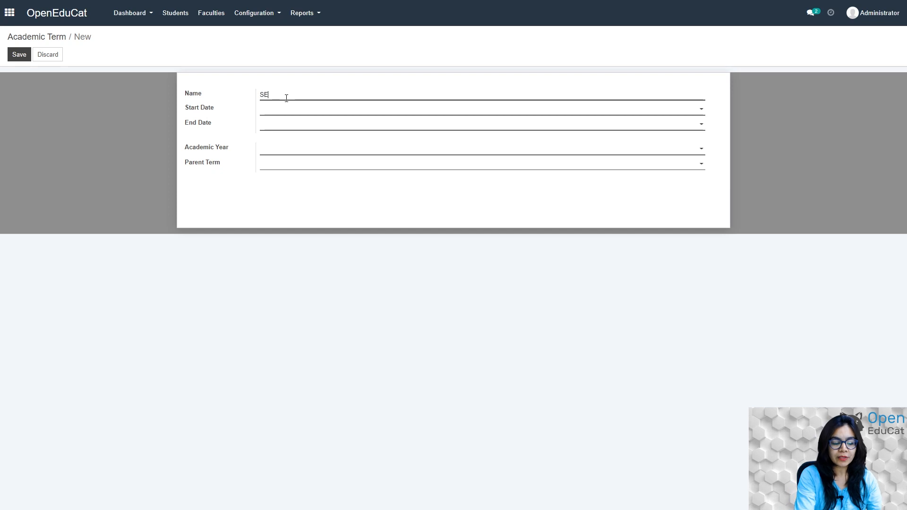
text(SEMESTER I)
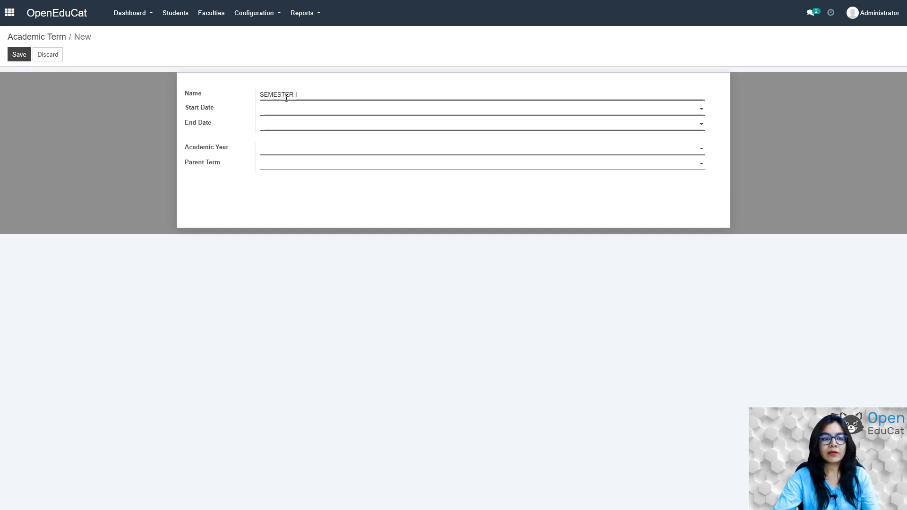
click(698, 110)
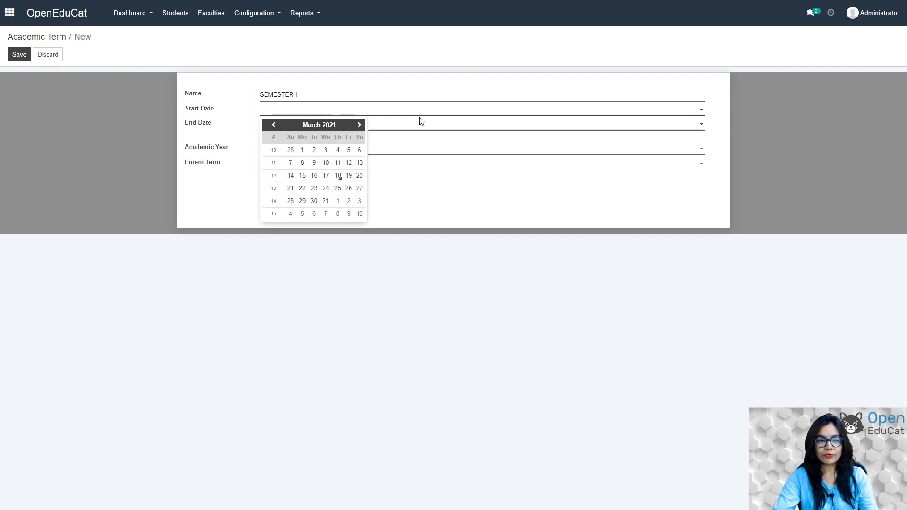
click(359, 125)
click(359, 125)
click(358, 124)
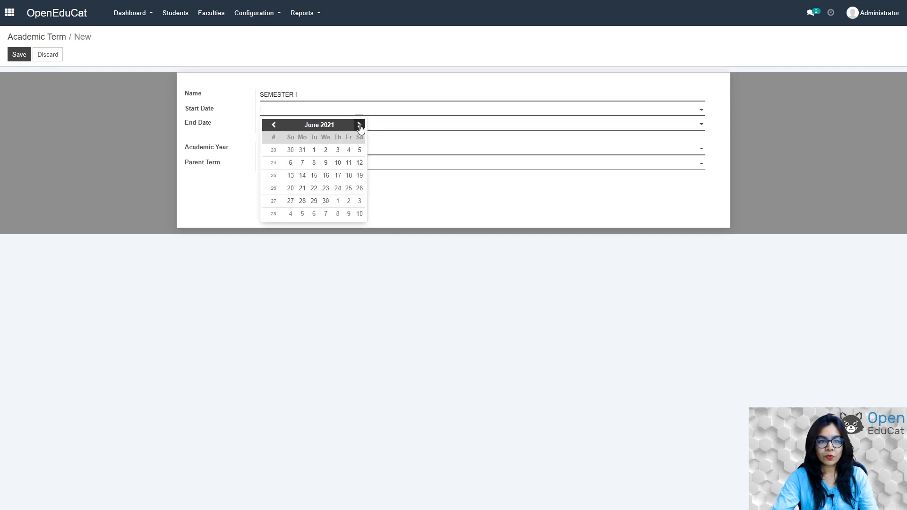
click(314, 150)
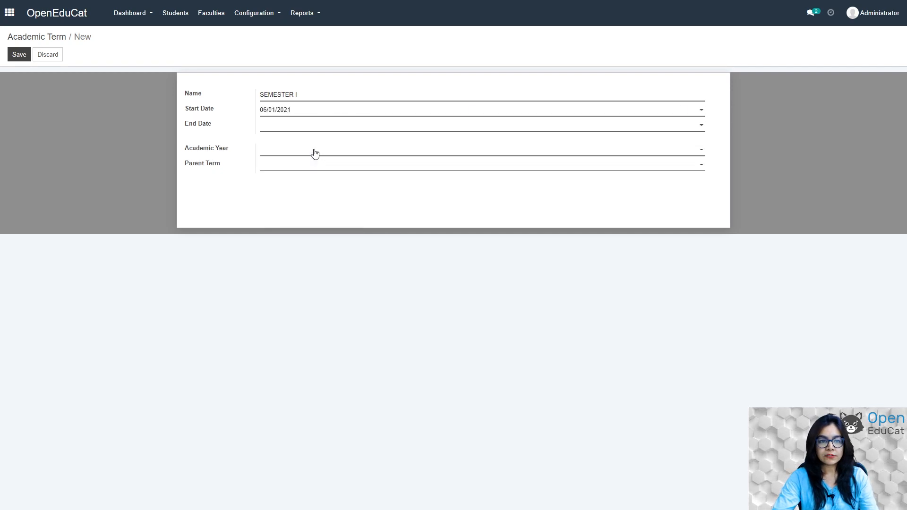
Set the term end date to 11/30/2021, link it to 2021-22, and save.
click(700, 129)
click(359, 141)
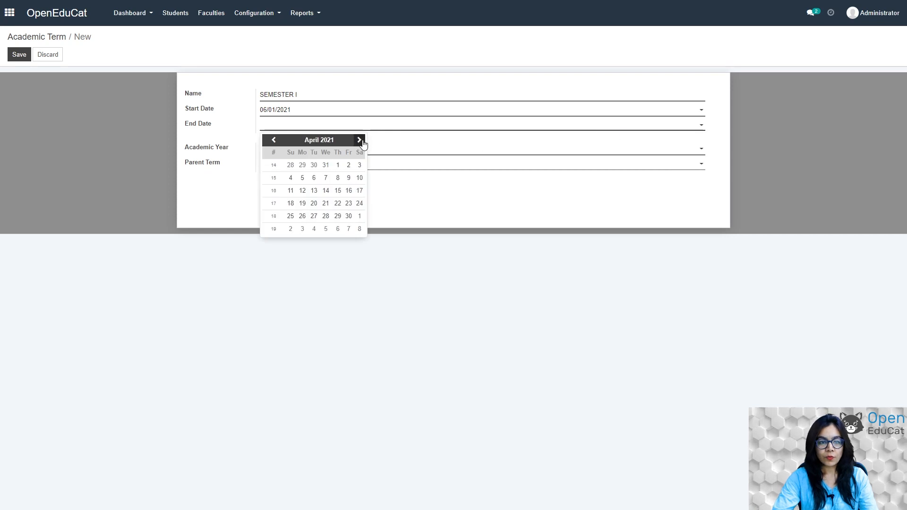
click(360, 140)
click(359, 140)
click(360, 140)
click(360, 140)
click(359, 140)
click(360, 140)
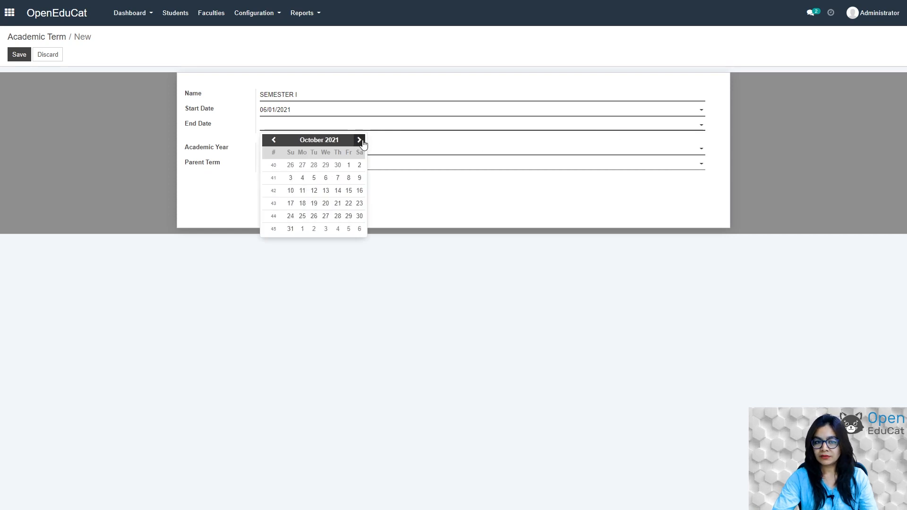
click(359, 140)
click(313, 216)
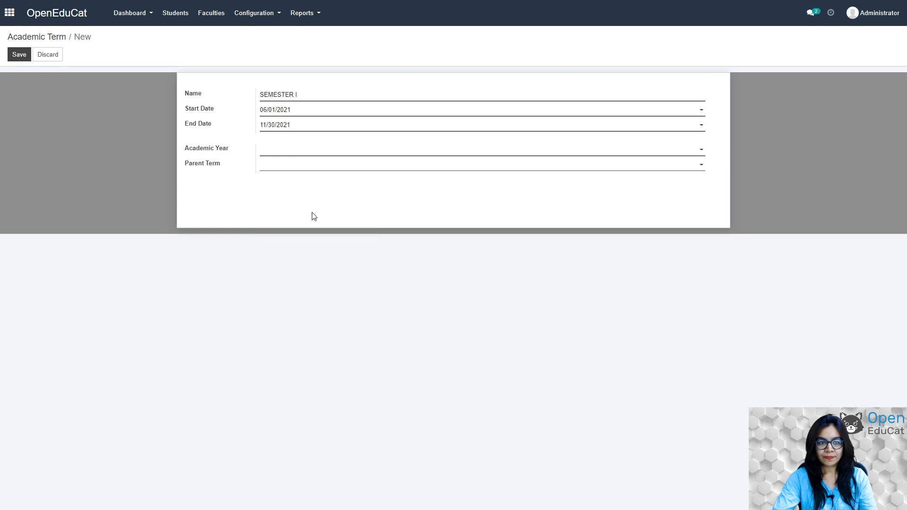
click(692, 151)
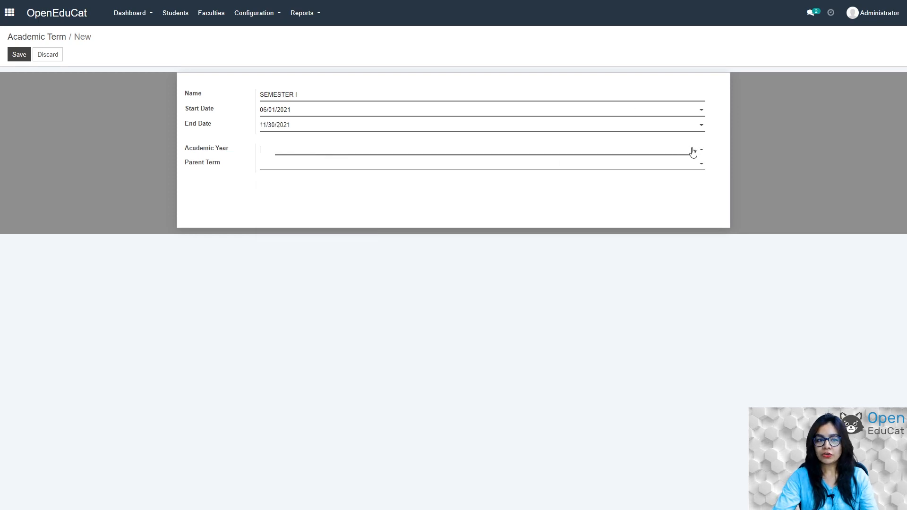
click(290, 165)
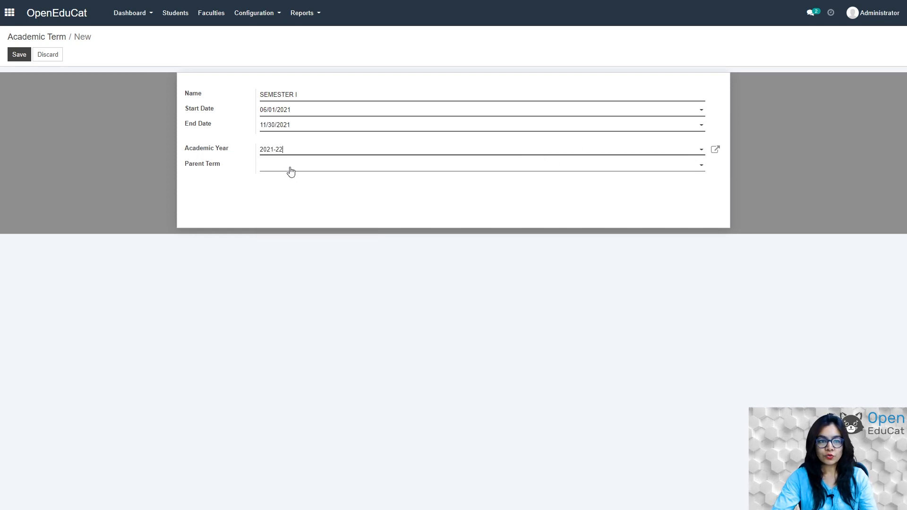
click(16, 56)
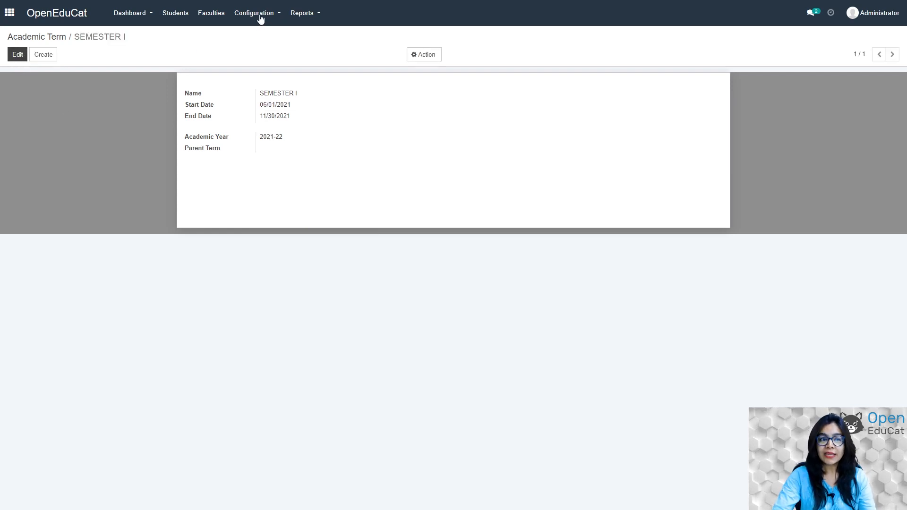
Start another academic term named SEMESTER II.
click(246, 15)
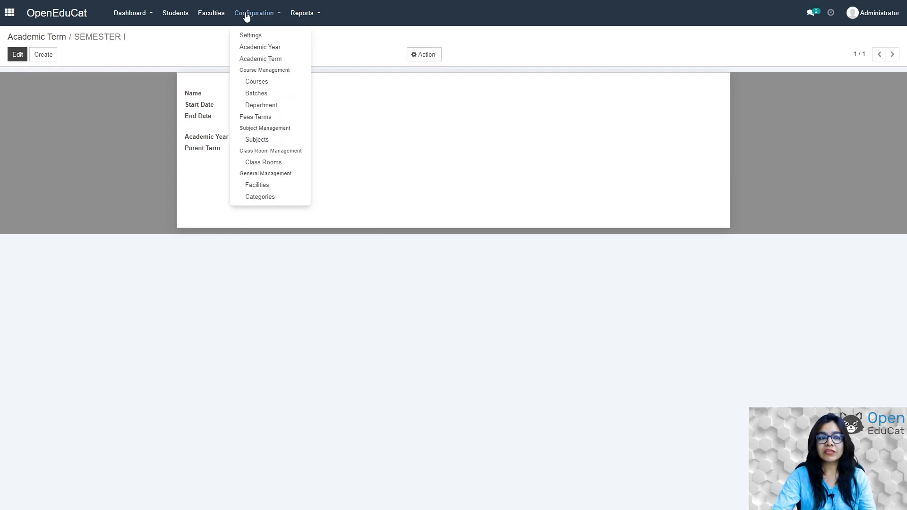
click(265, 59)
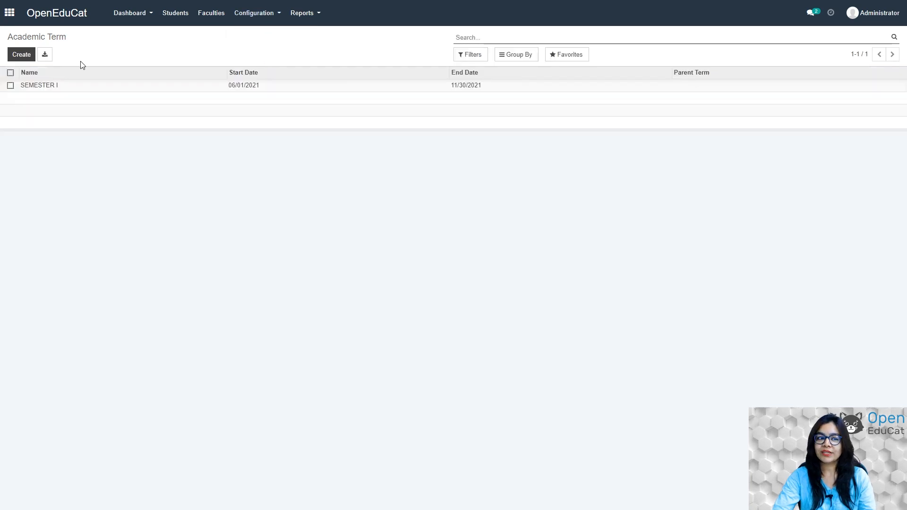
click(15, 56)
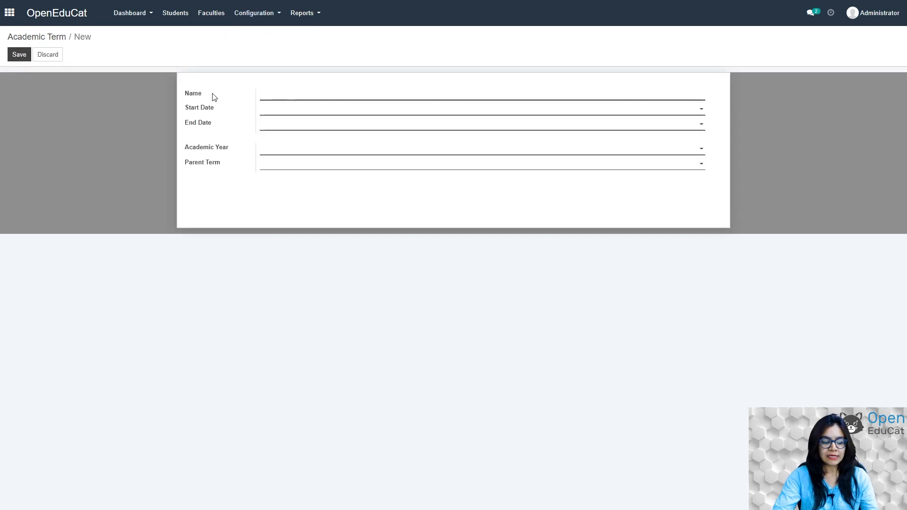
text(SEMES)
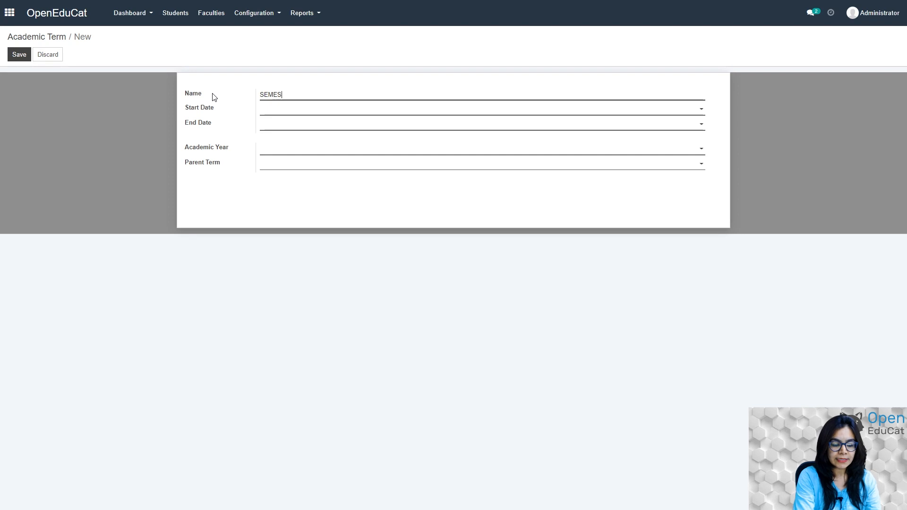
text(TER II)
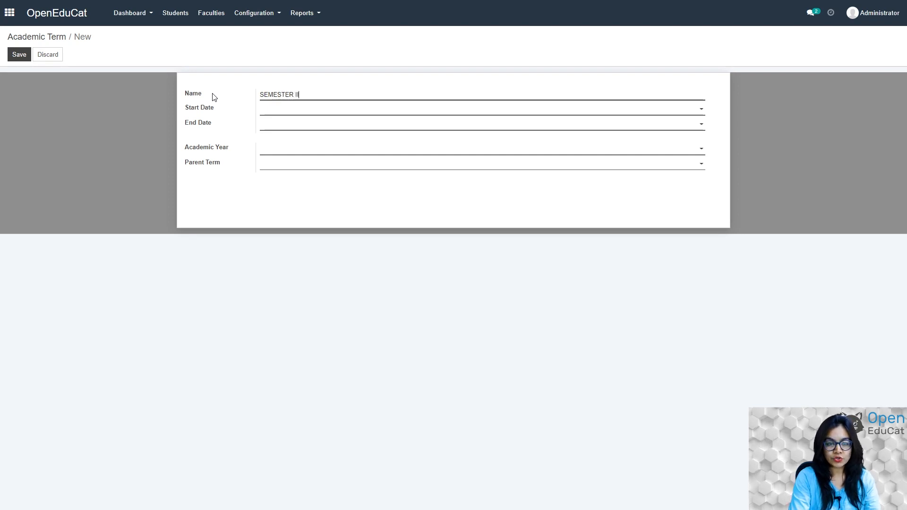
Set the SEMESTER II start date to 12/01/2021.
click(354, 110)
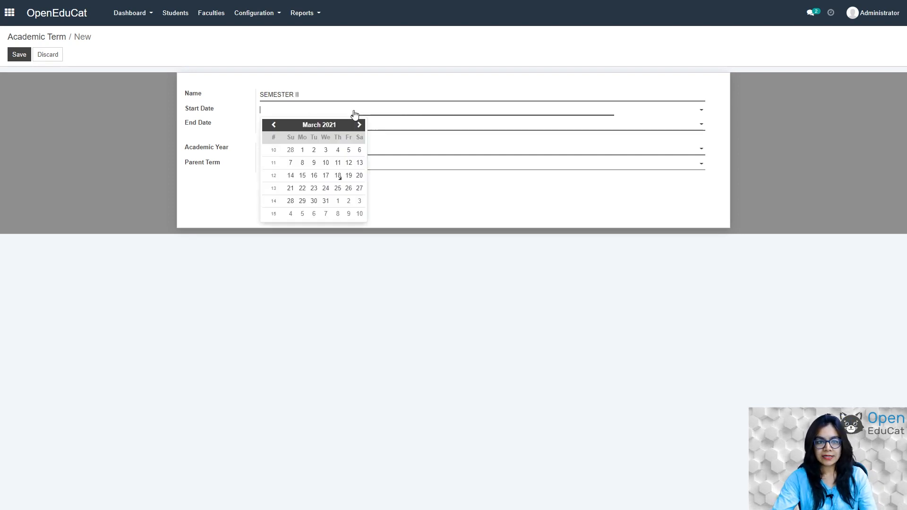
click(358, 125)
click(358, 125)
click(358, 125)
click(358, 125)
click(358, 125)
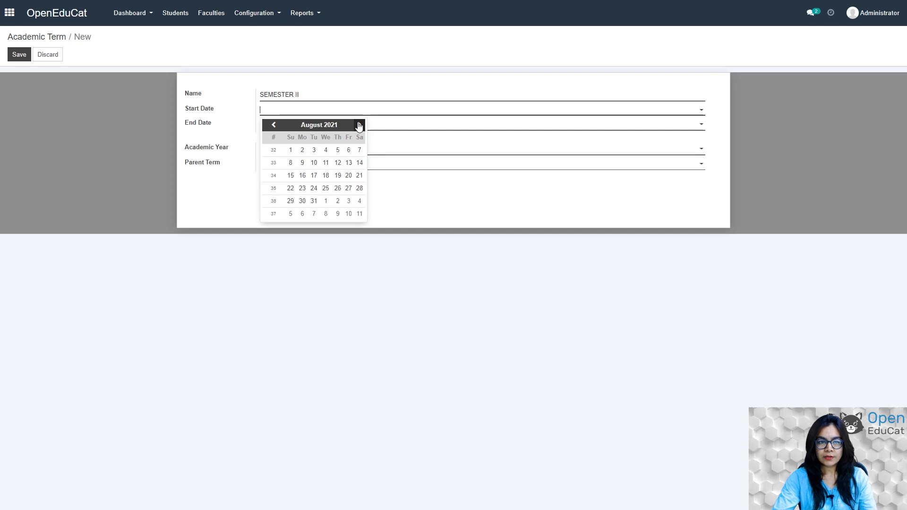
click(359, 125)
click(358, 125)
click(359, 126)
click(358, 125)
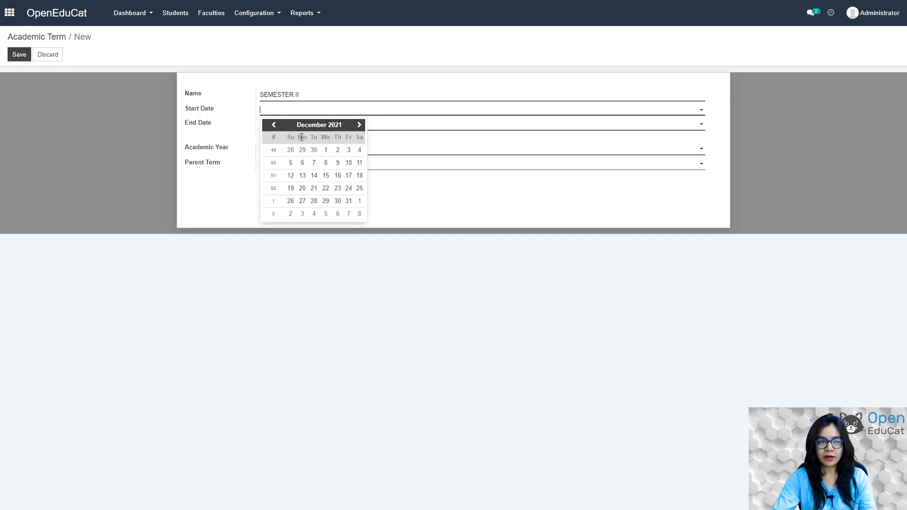
click(325, 151)
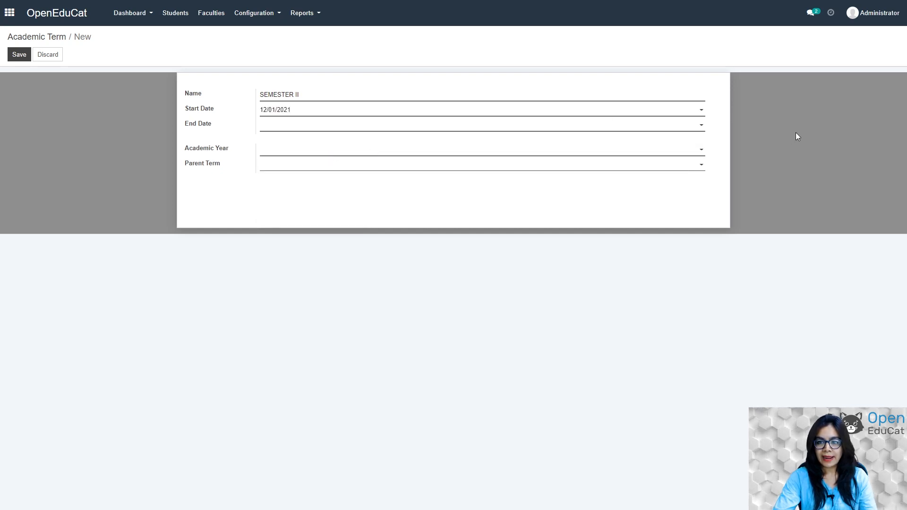
Set the end date to 04/30/2022, assign academic year 2021-22, and save the term.
click(702, 125)
click(359, 139)
click(359, 140)
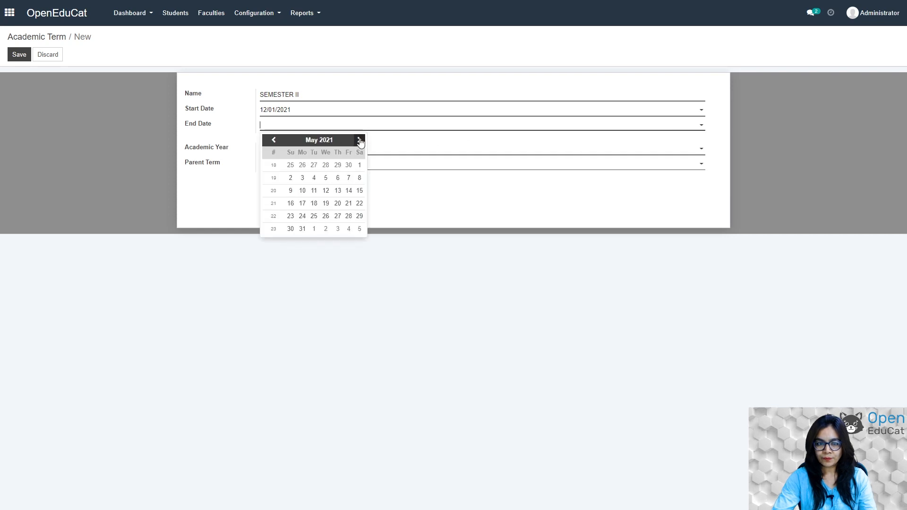
click(360, 140)
click(359, 139)
click(360, 139)
click(360, 139)
click(359, 140)
click(360, 140)
click(359, 140)
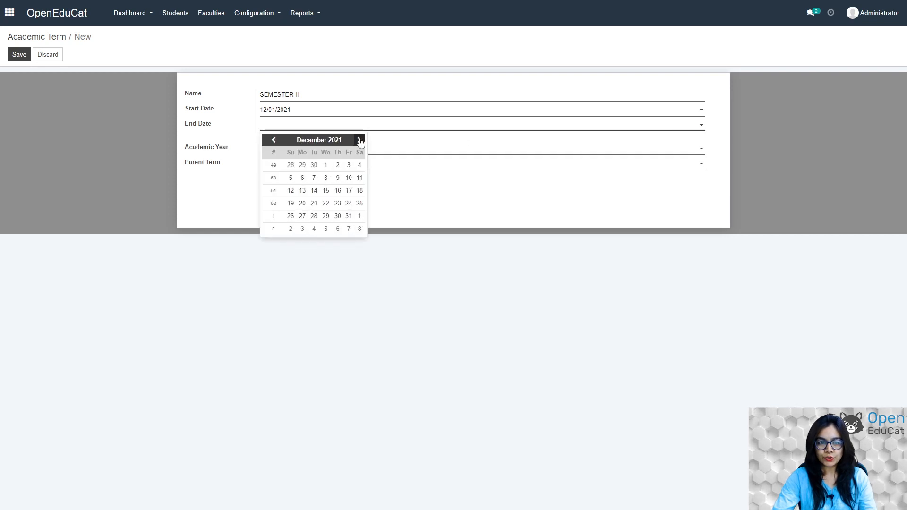
click(359, 140)
click(360, 140)
click(360, 140)
click(360, 139)
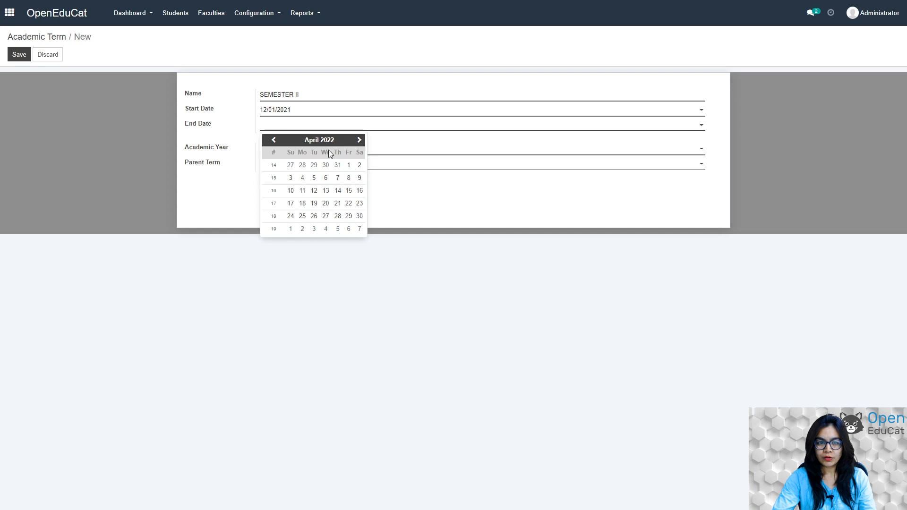
click(359, 217)
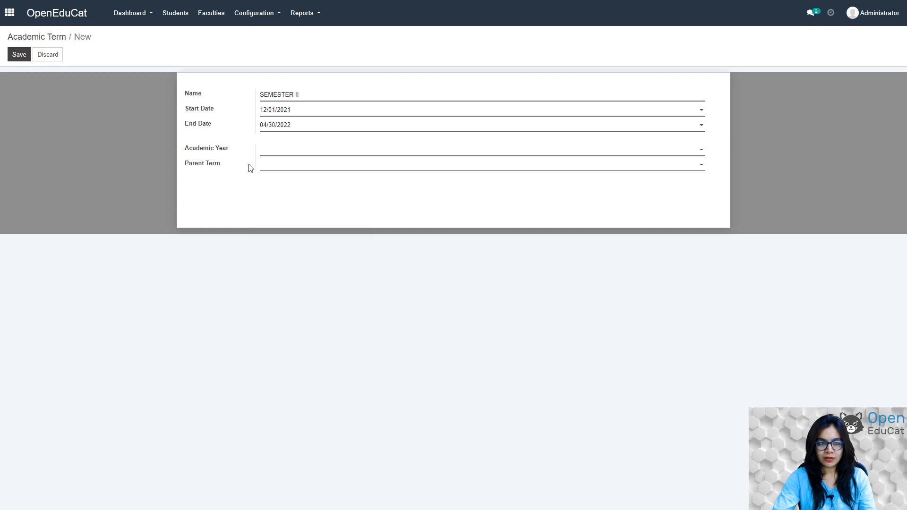
click(348, 154)
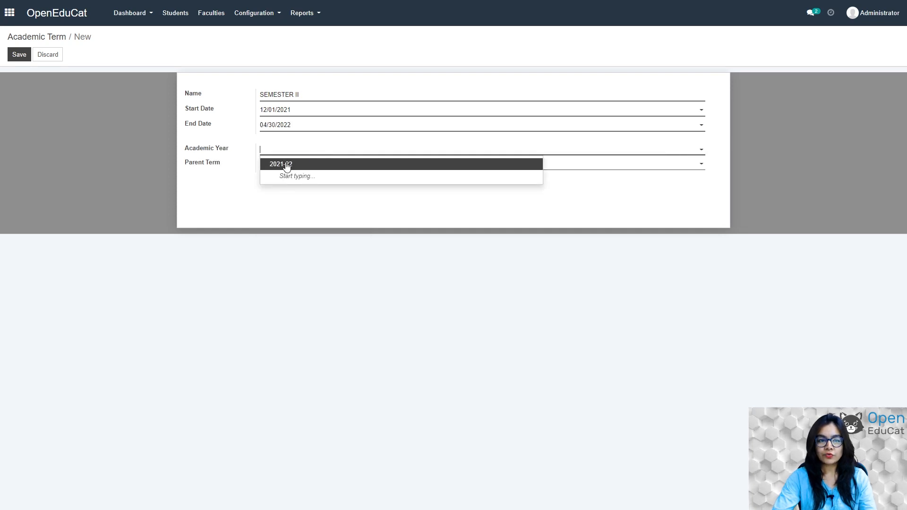
click(287, 163)
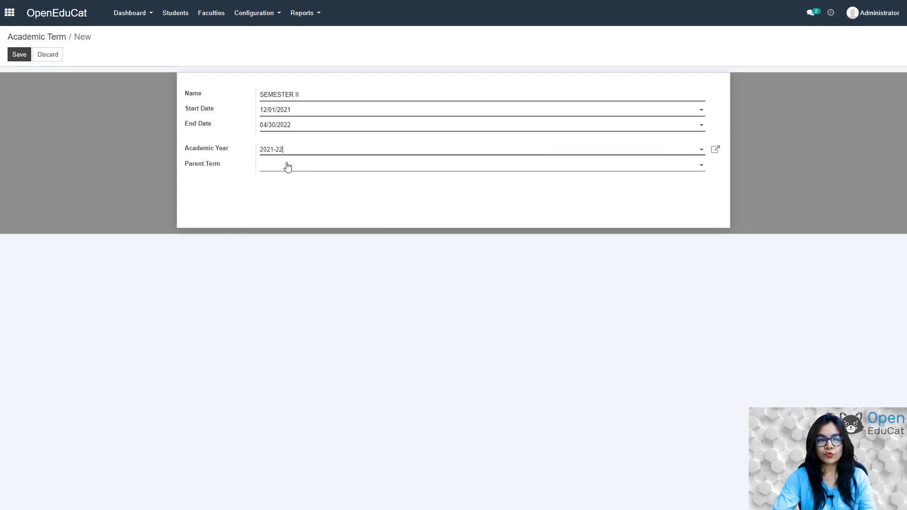
click(18, 55)
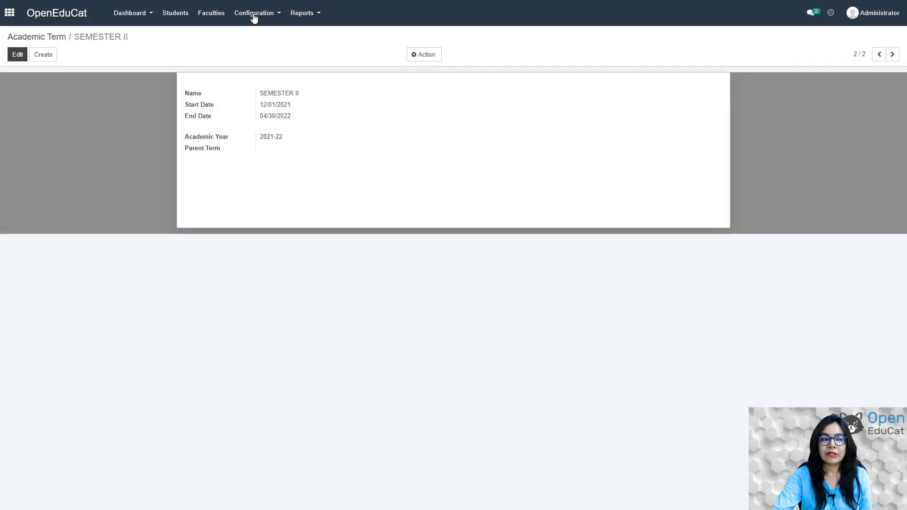
Create a fees term named GENERAL FEES TERM and add its first term line.
click(256, 17)
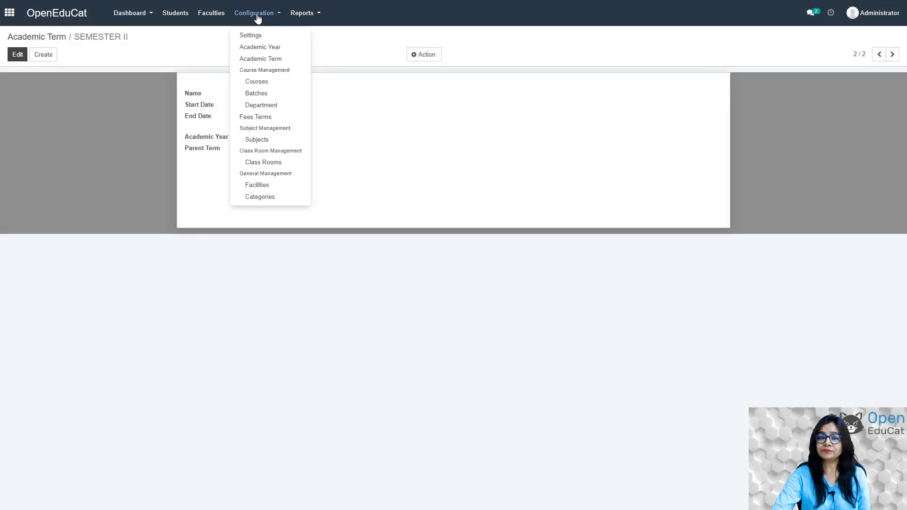
click(260, 117)
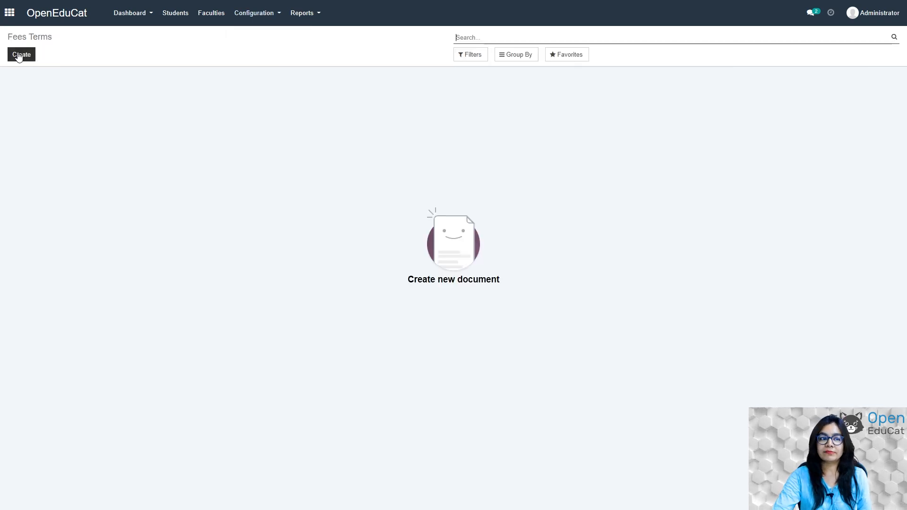
click(20, 56)
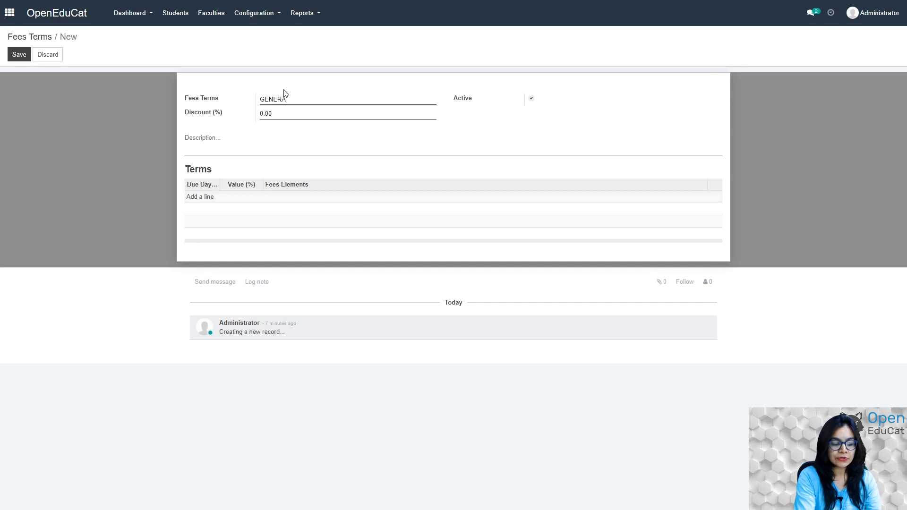
text(FEES TE)
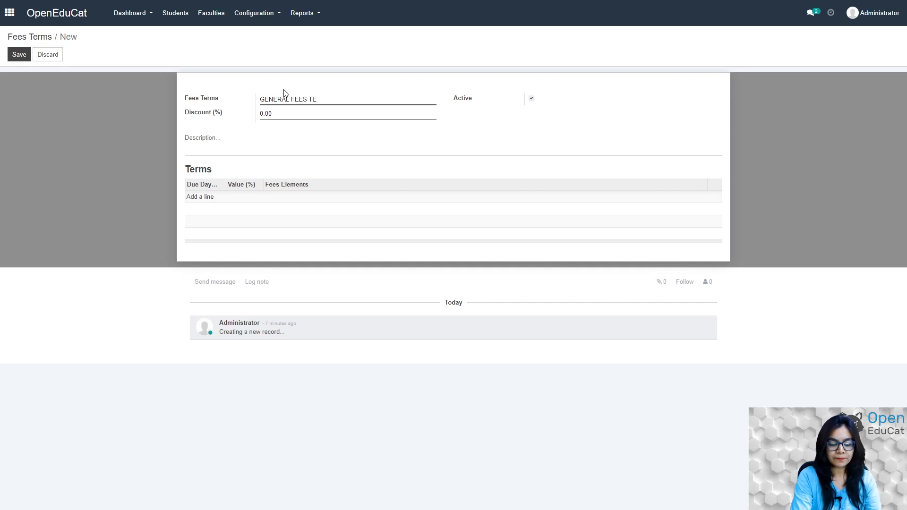
text(RM)
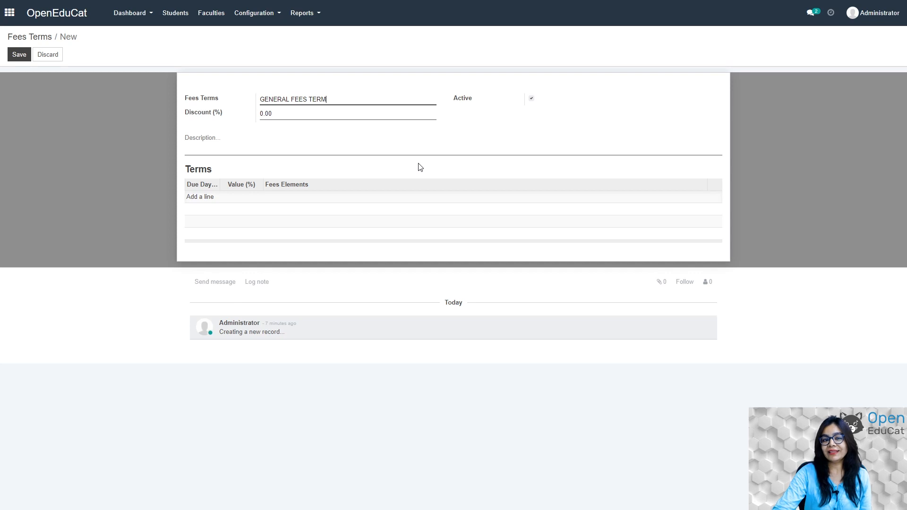
click(209, 198)
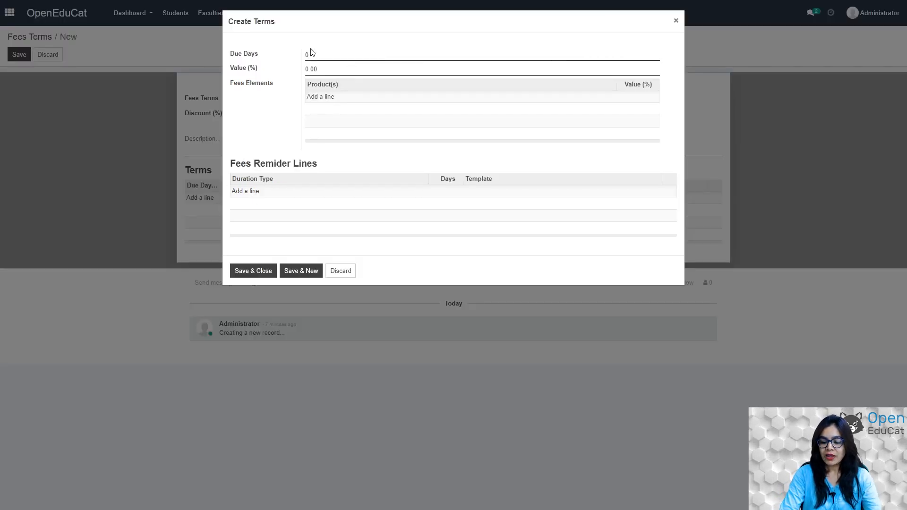
Set the term line to 15 due days with a 50% value.
key(Tab)
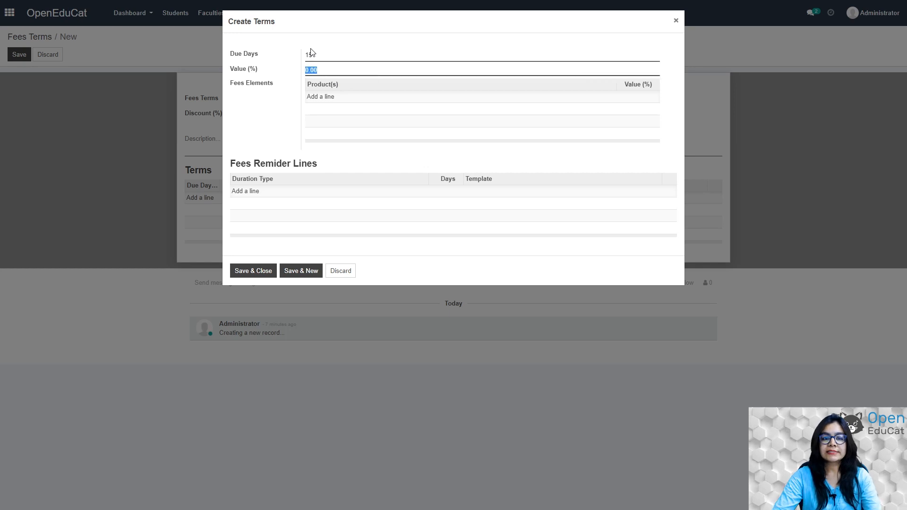
click(323, 98)
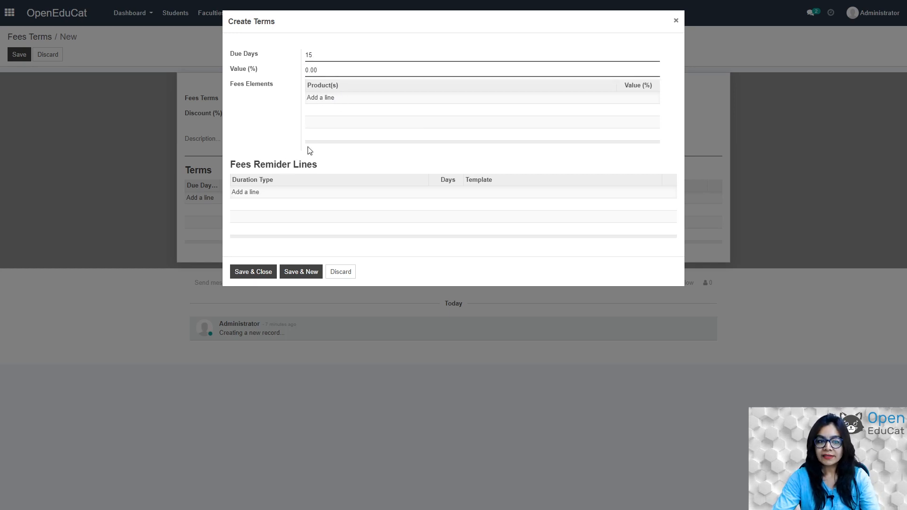
click(324, 98)
click(330, 70)
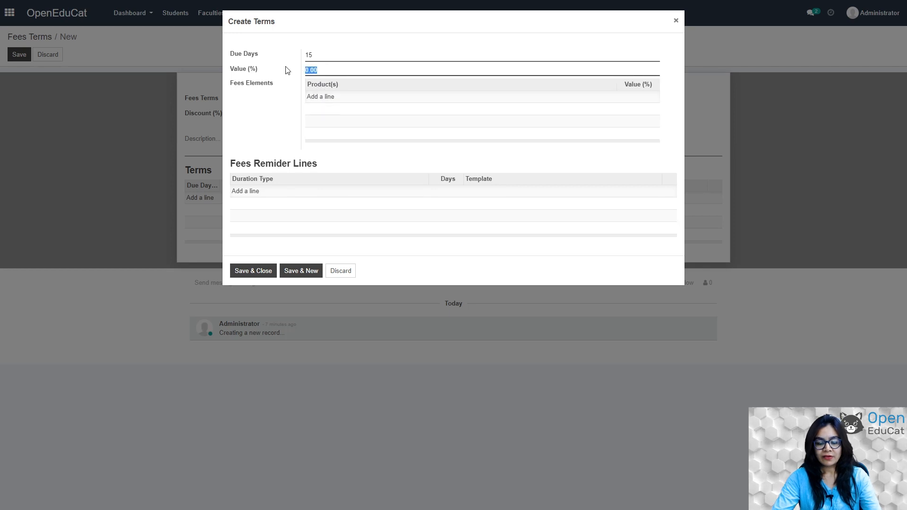
key(BackSpace)
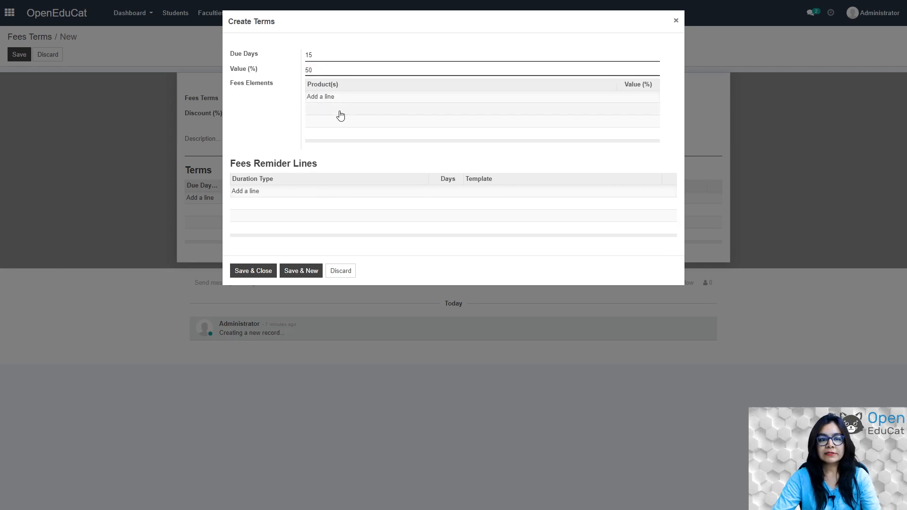
click(323, 97)
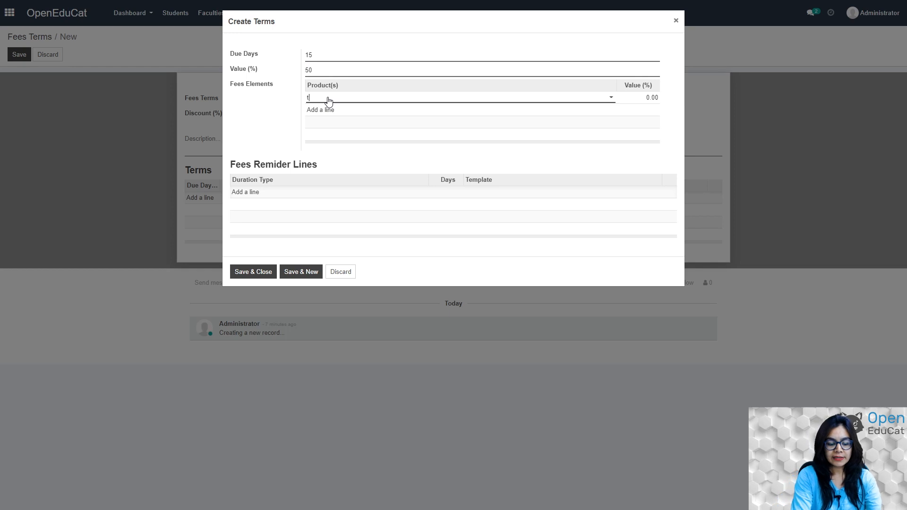
Add tuition as a fees element at 50.
text(tuition fees)
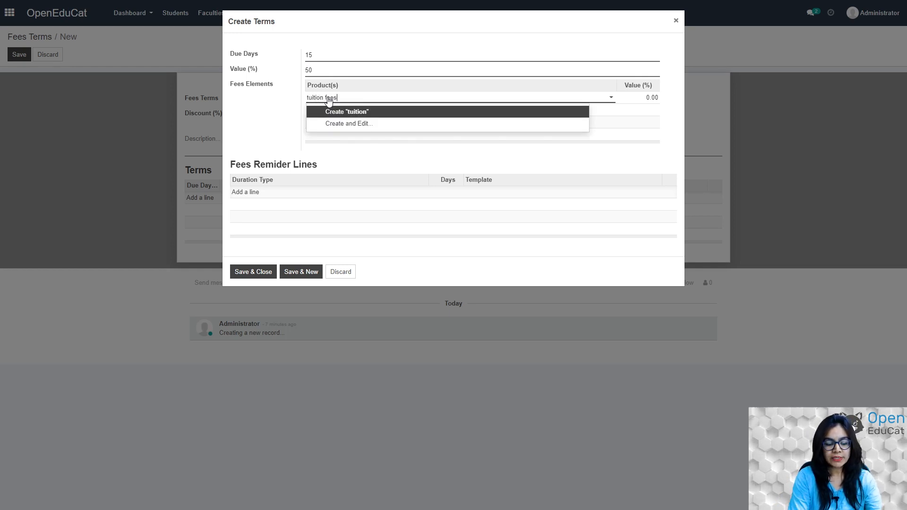
key(Return)
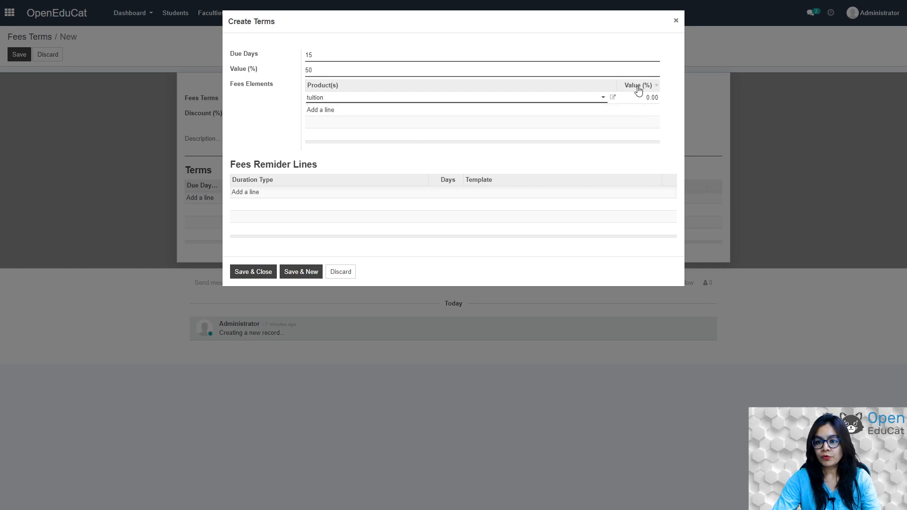
click(657, 97)
key(BackSpace)
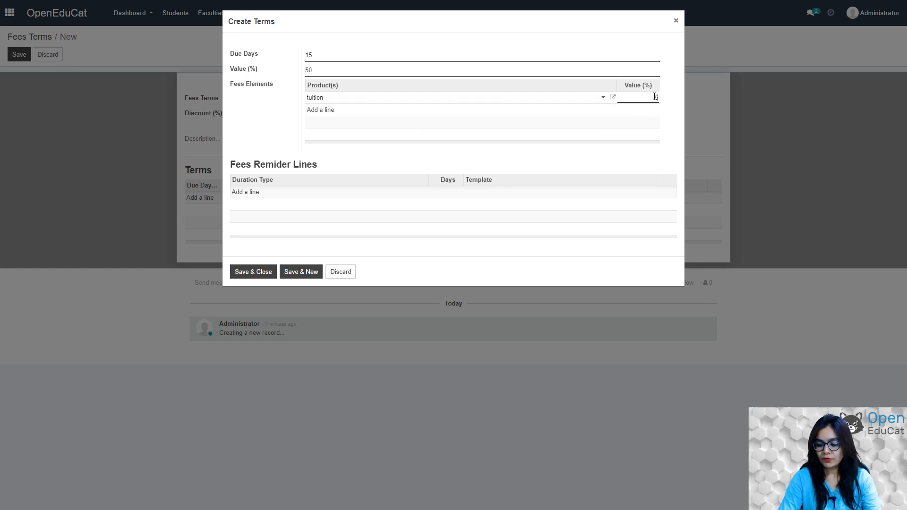
click(331, 111)
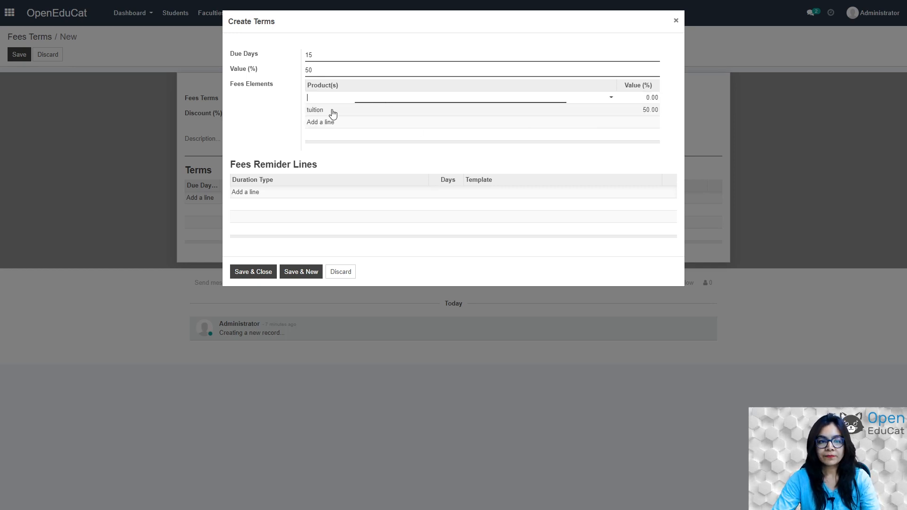
Add the sports feees element and save the 15-day term line.
text(sport)
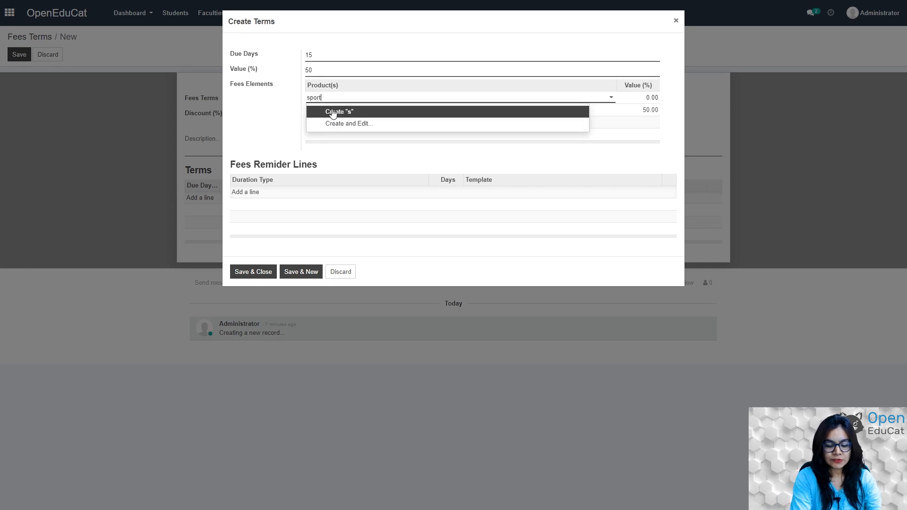
text(s feees)
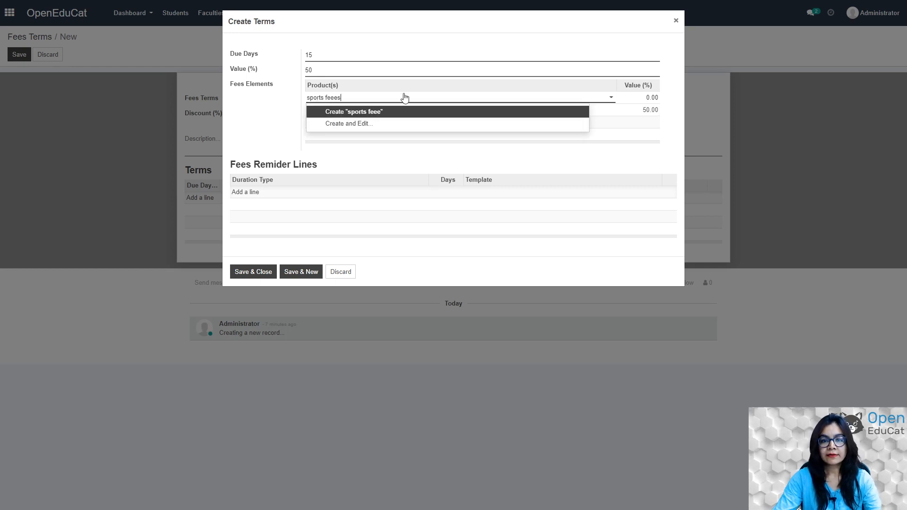
click(650, 96)
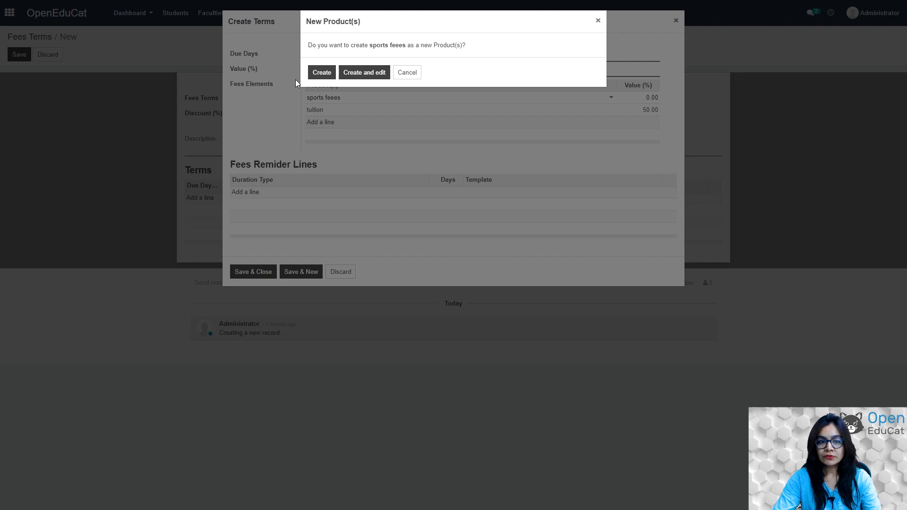
click(325, 73)
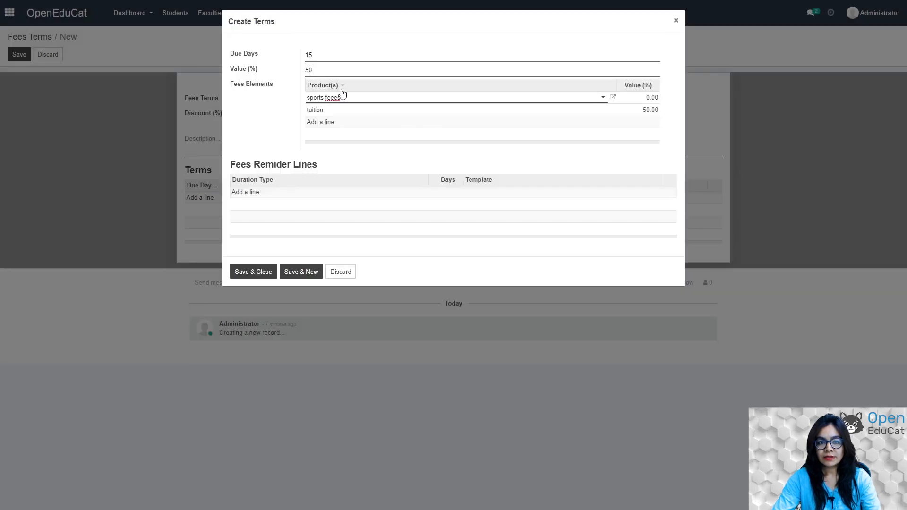
key(BackSpace)
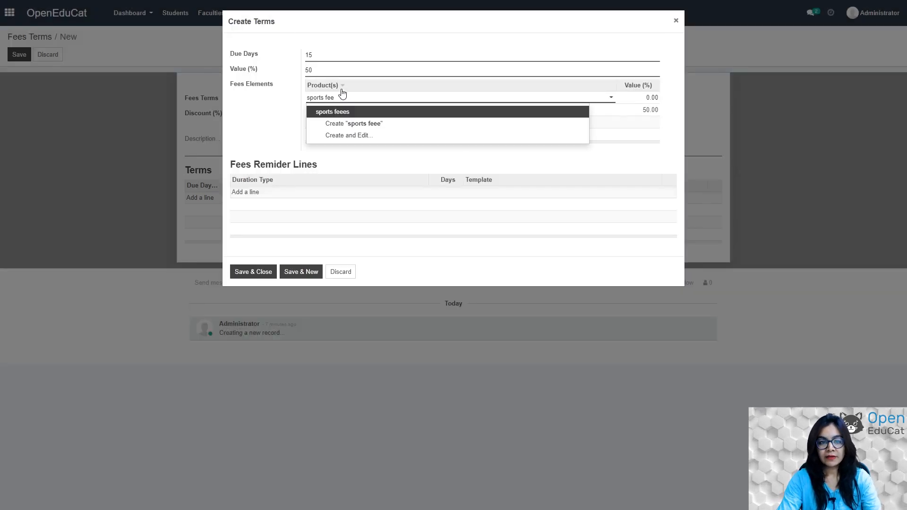
click(338, 112)
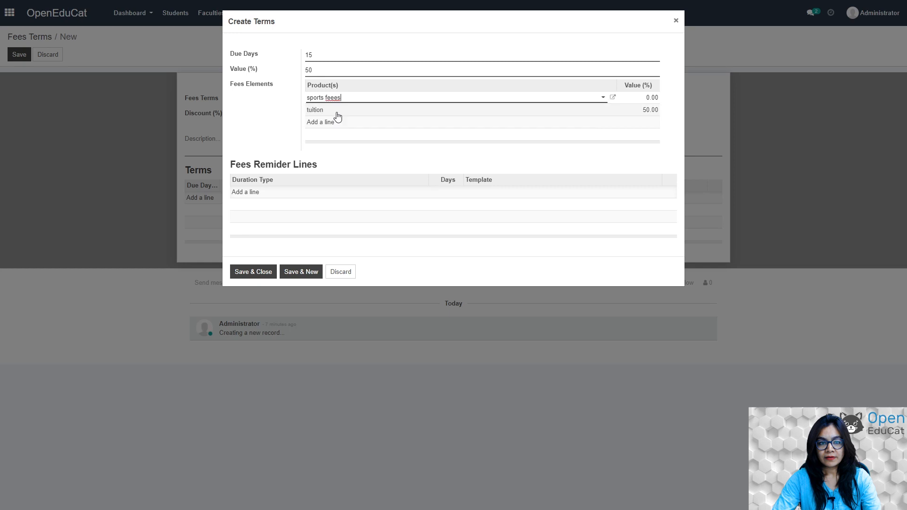
click(654, 97)
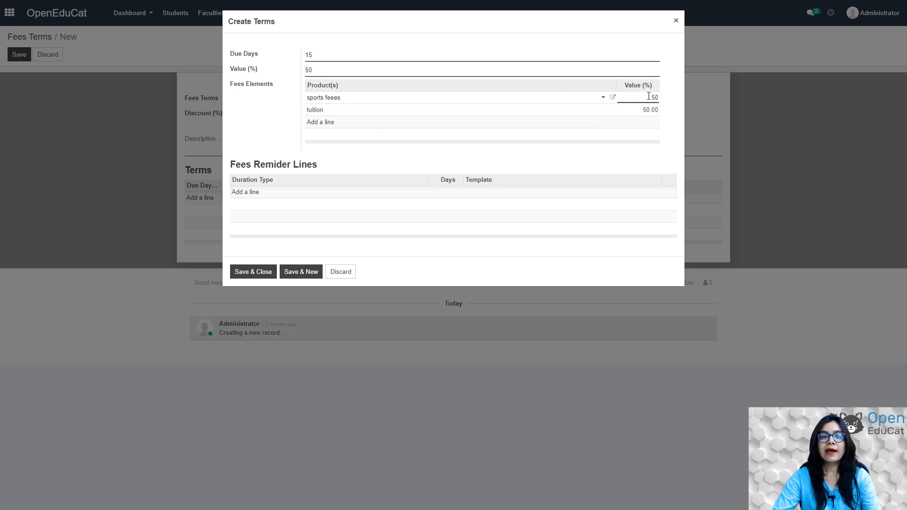
click(258, 273)
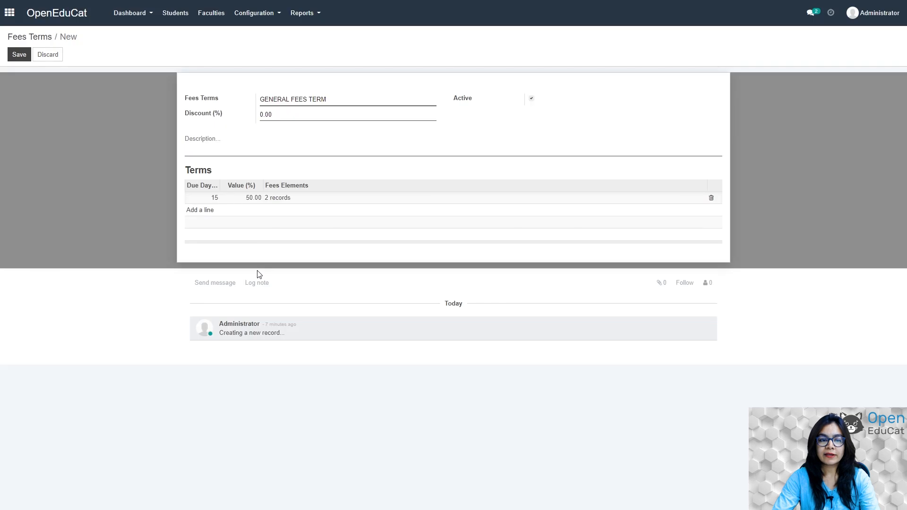
Add a 20-day, 50% term line with tuition at 50 and save it.
click(202, 213)
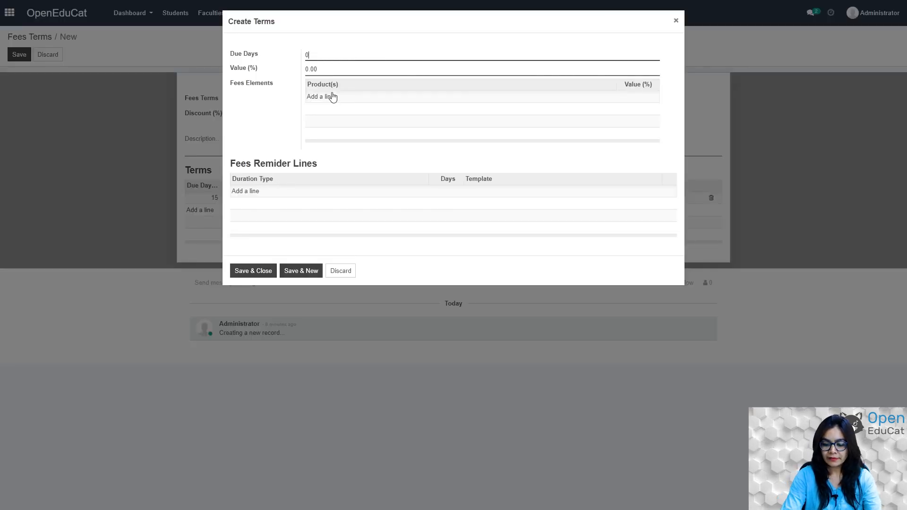
key(Tab)
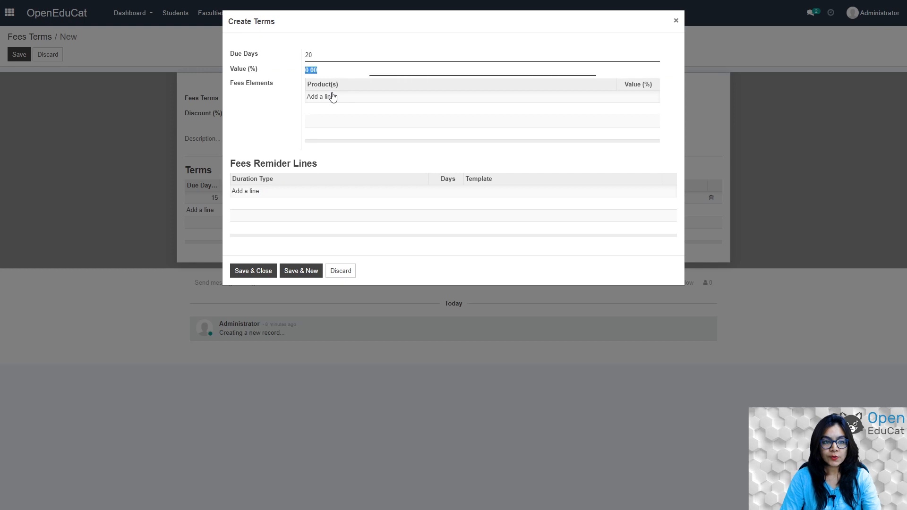
text(50)
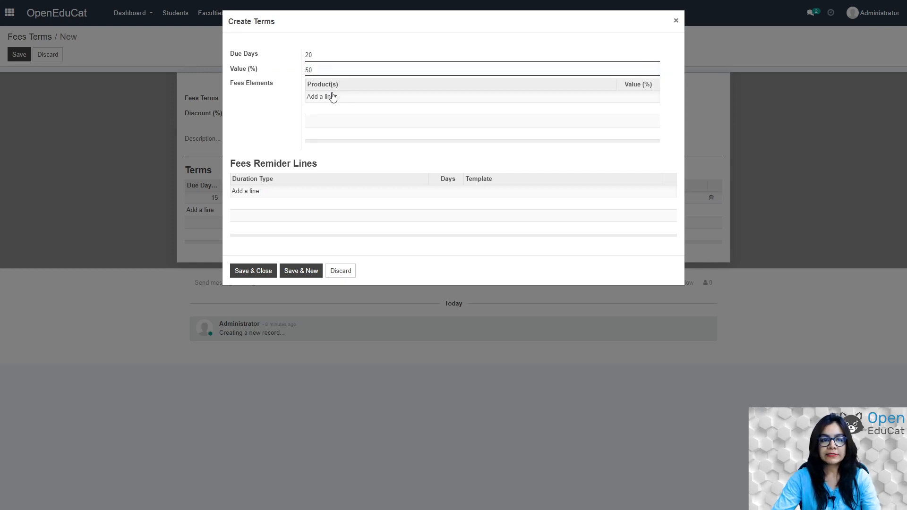
click(332, 97)
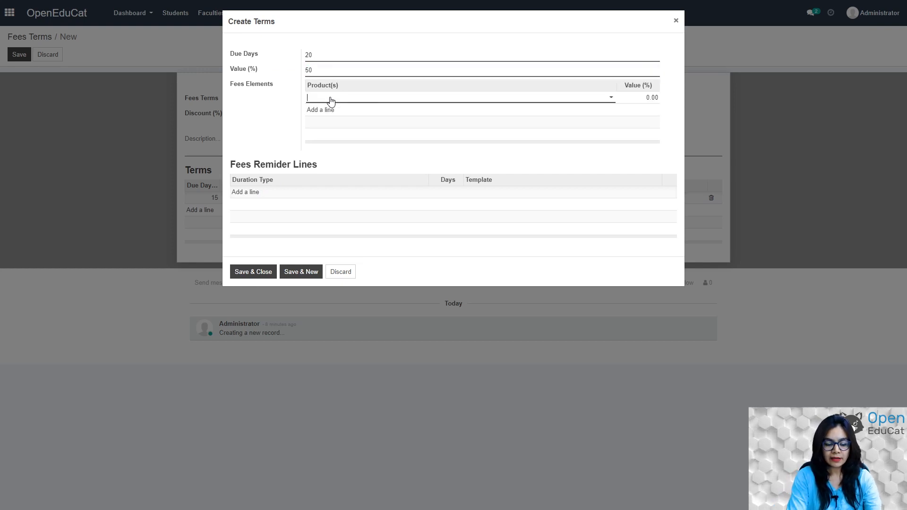
text(tui)
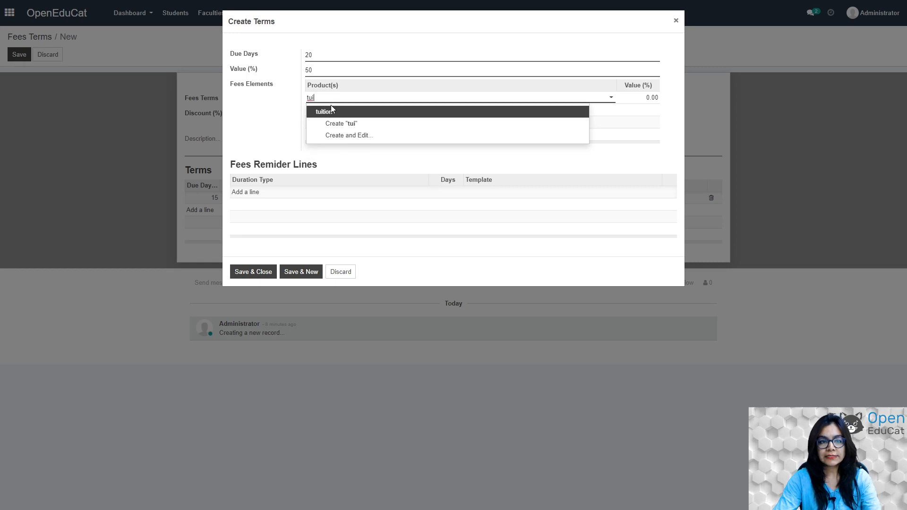
click(332, 112)
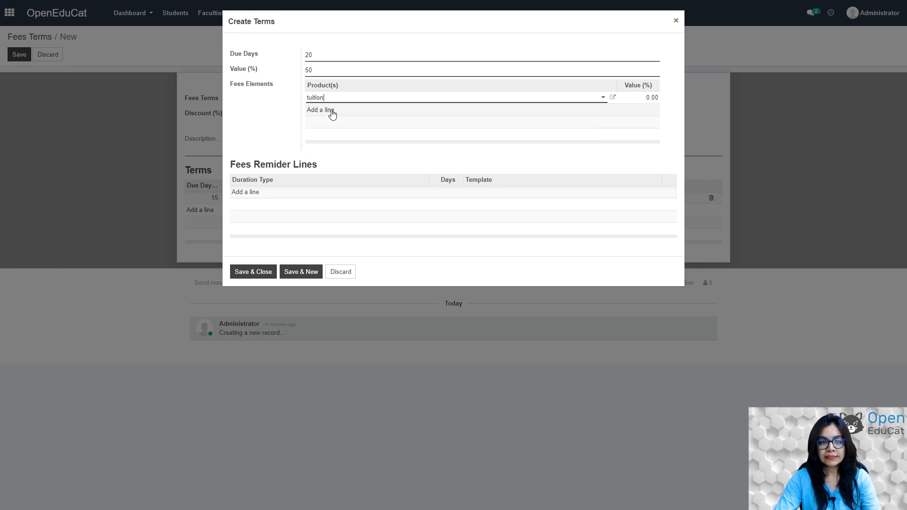
click(652, 97)
text(50)
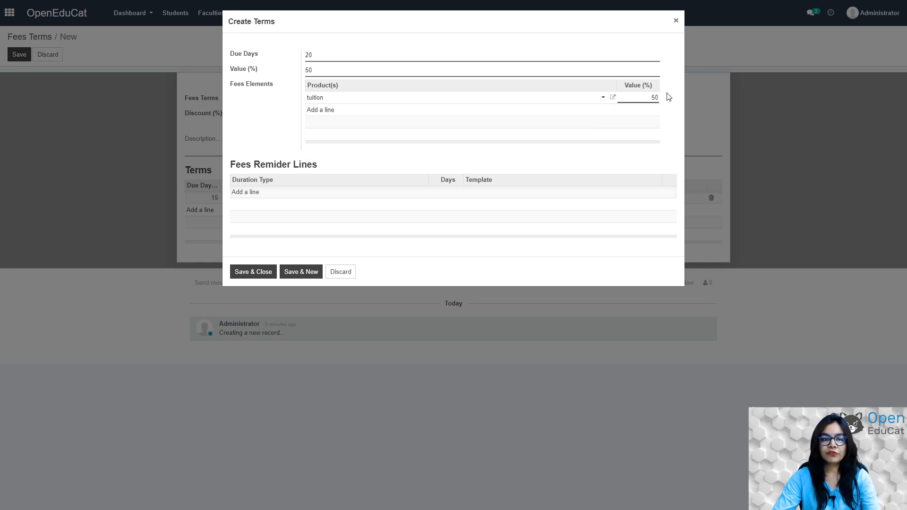
click(258, 274)
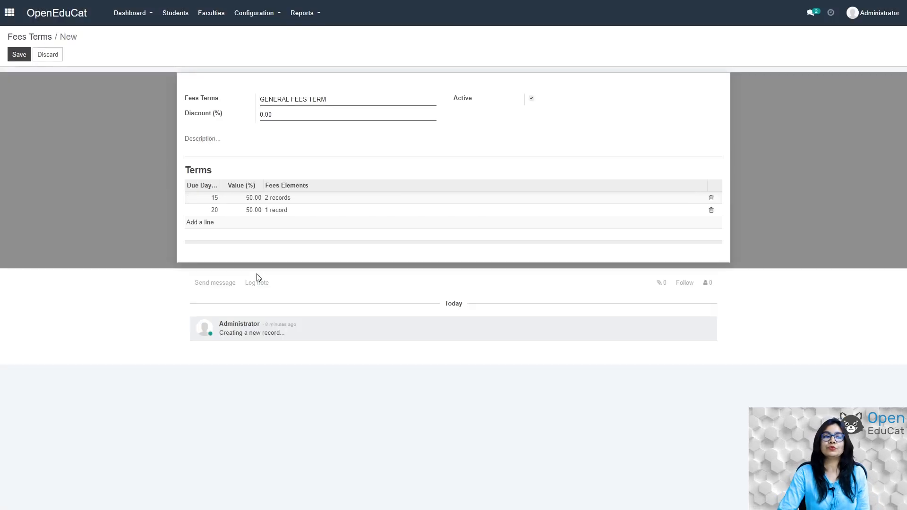
Save GENERAL FEES TERM and go back to the apps home screen.
click(19, 54)
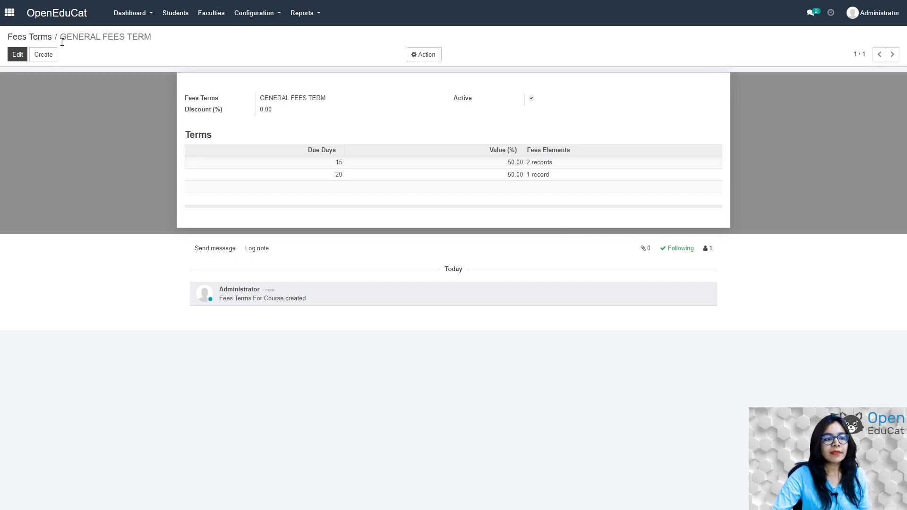
click(10, 13)
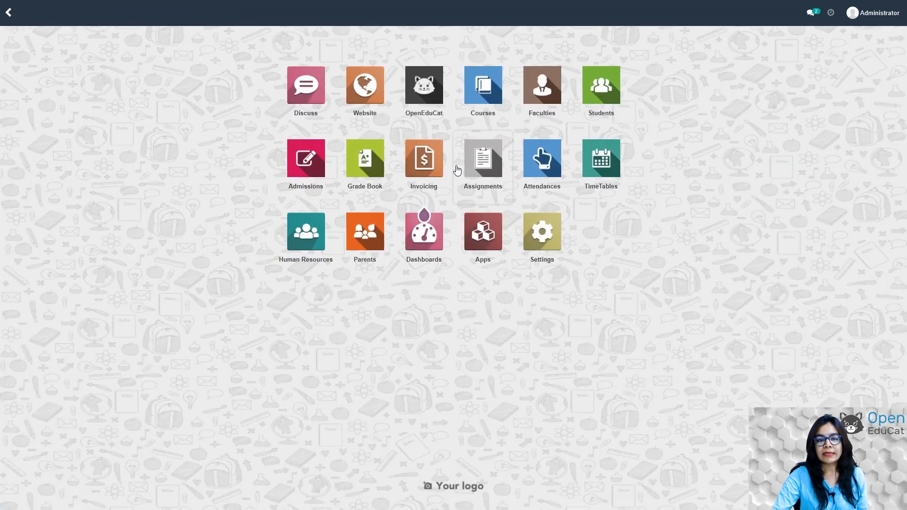
Open the course dashboard, dismiss the configuration tips, and start a new course.
click(435, 98)
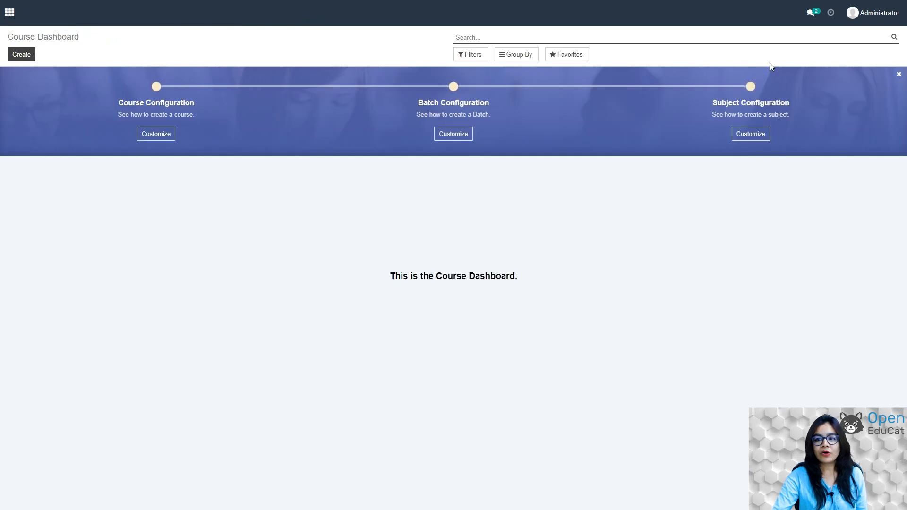
click(899, 74)
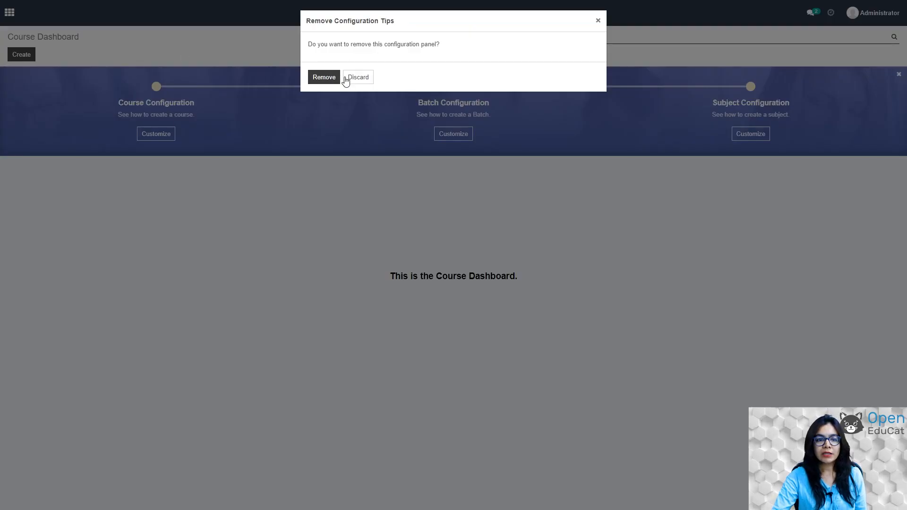
click(330, 77)
click(17, 60)
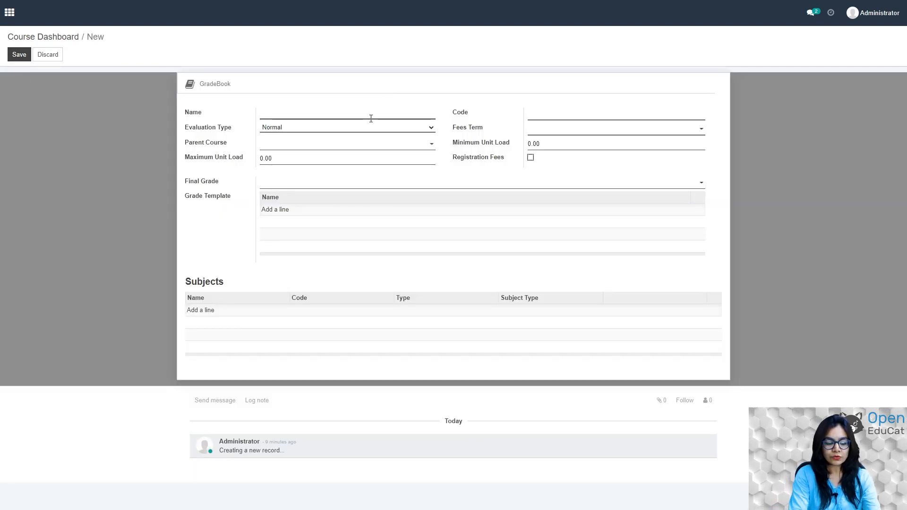
Name the course Grade 5 (code G 5) with GENERAL FEES TERM and unit loads 10–50.
text(GRade)
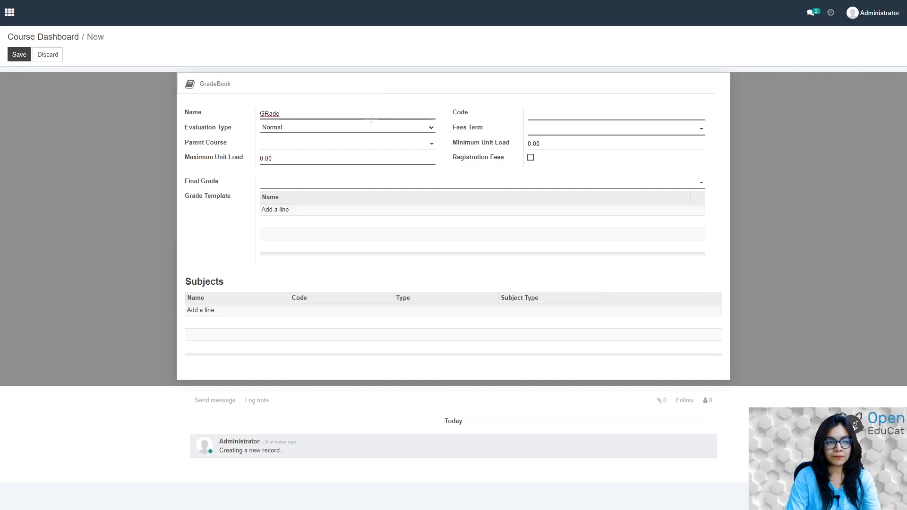
key(BackSpace)
key(BackSpace)
key(BackSpace)
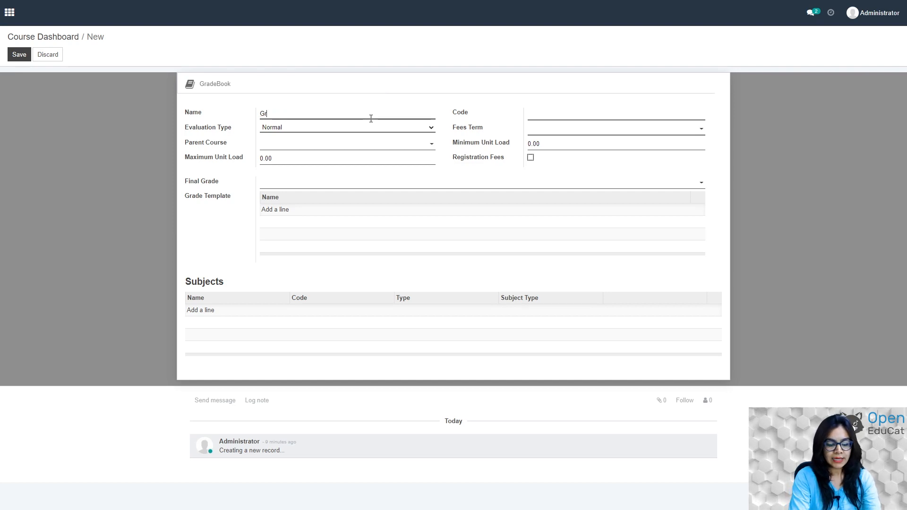
text(ade)
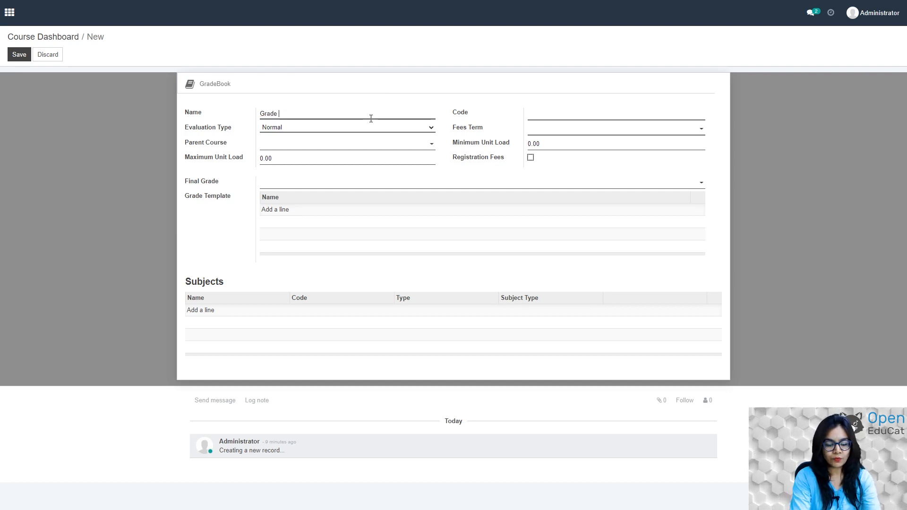
text( 5)
key(Tab)
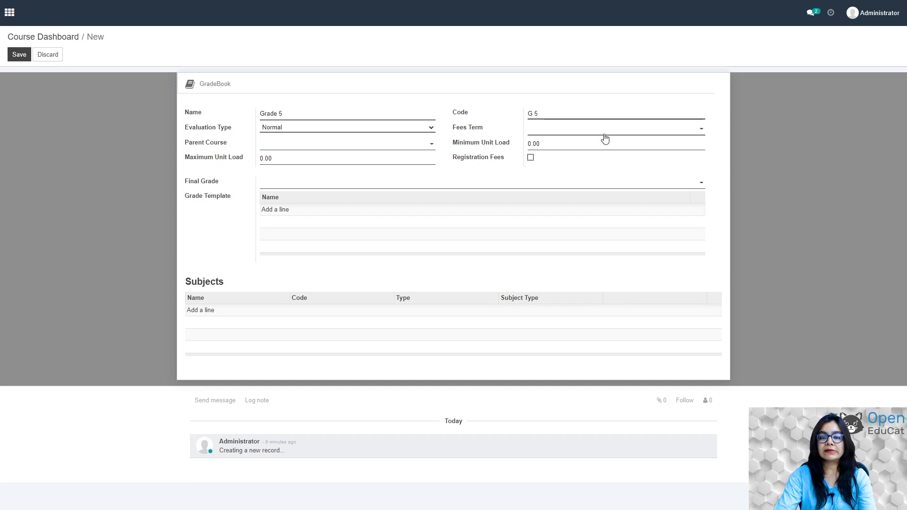
click(640, 130)
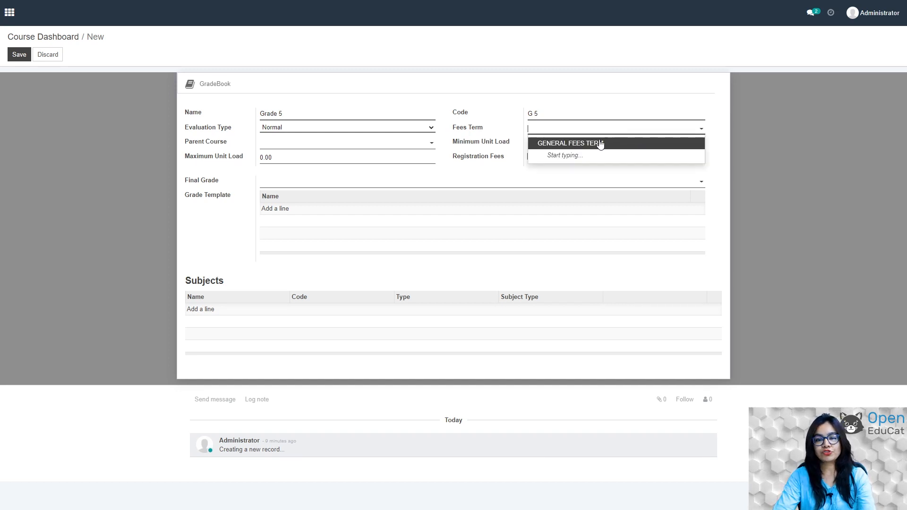
click(600, 145)
click(553, 143)
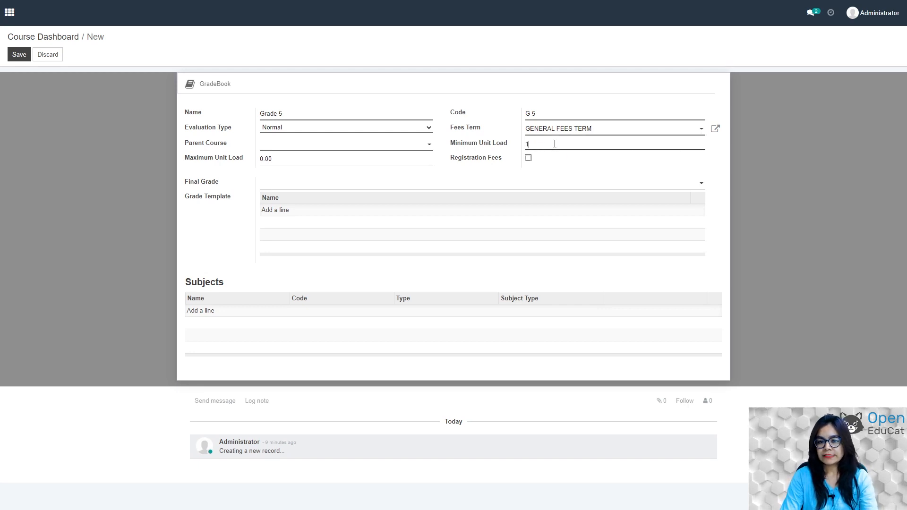
click(283, 160)
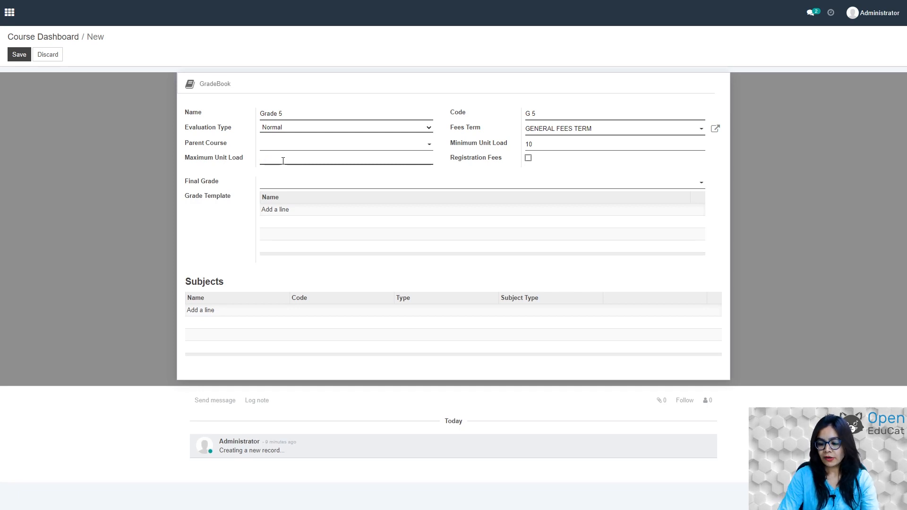
text(50)
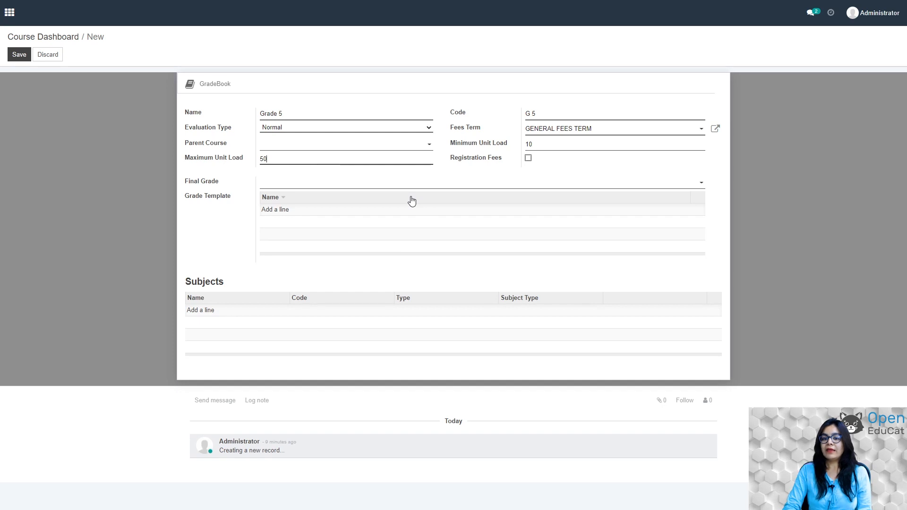
Enable registration fees and enter the fee name, removing the stray % typo.
click(528, 157)
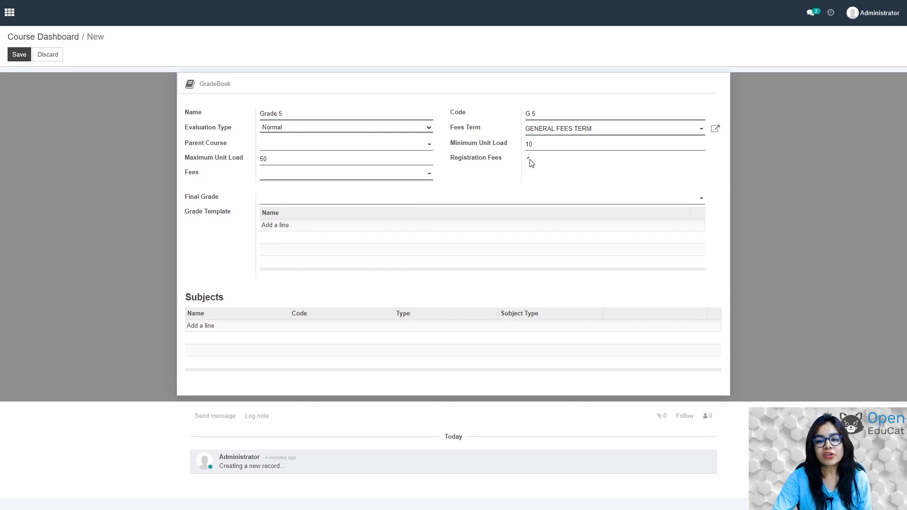
click(429, 175)
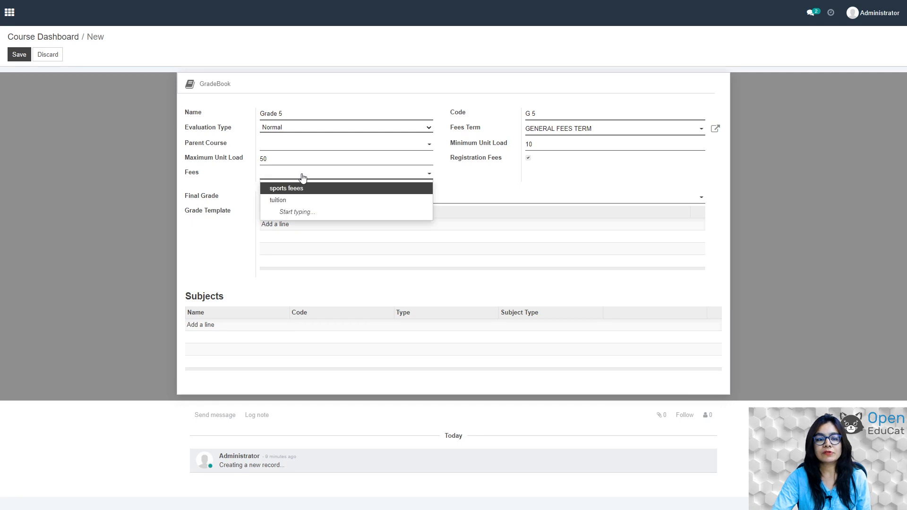
click(279, 178)
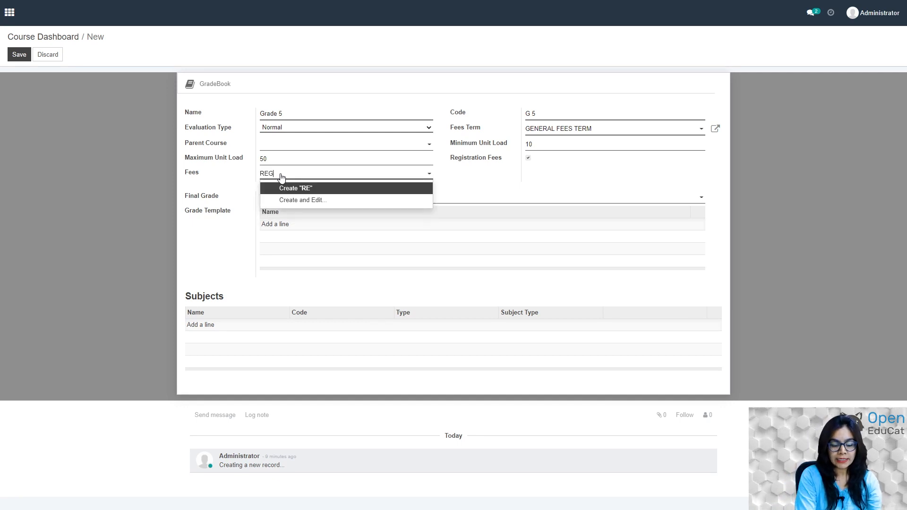
text(REGISTRATI)
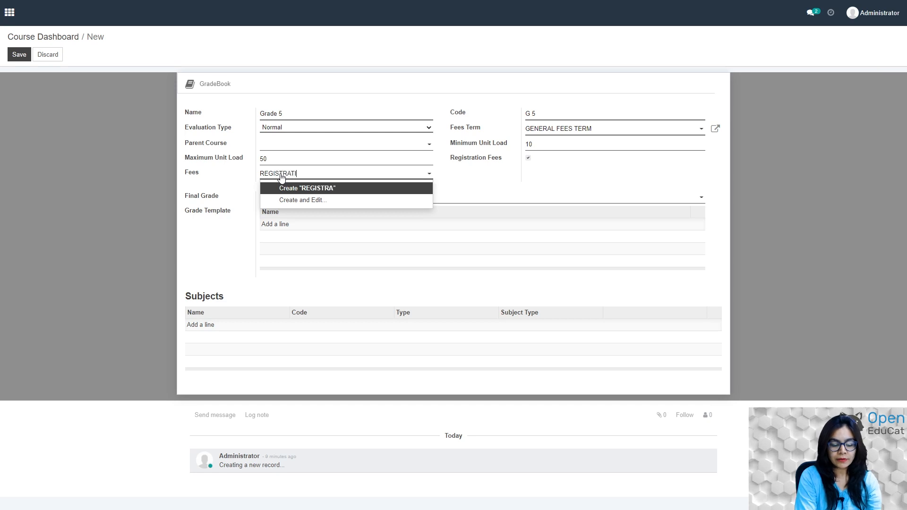
text(ON FEES )
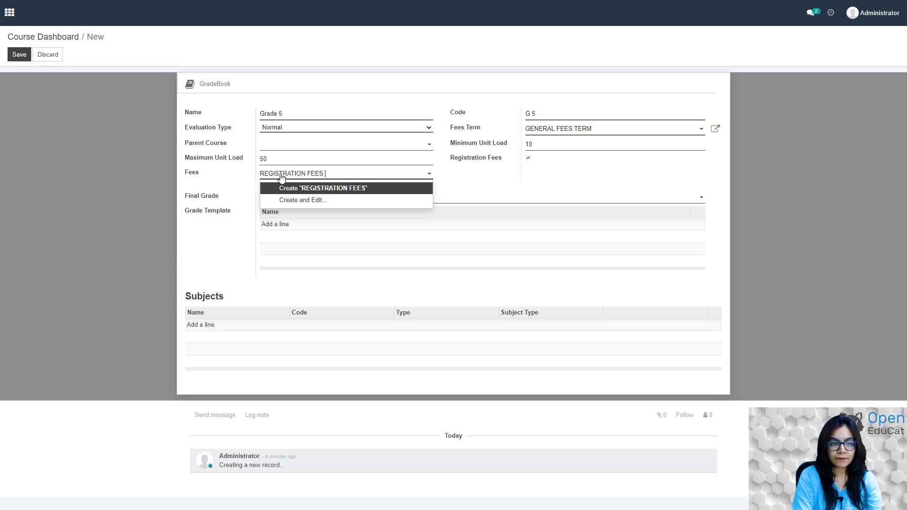
text(FOR)
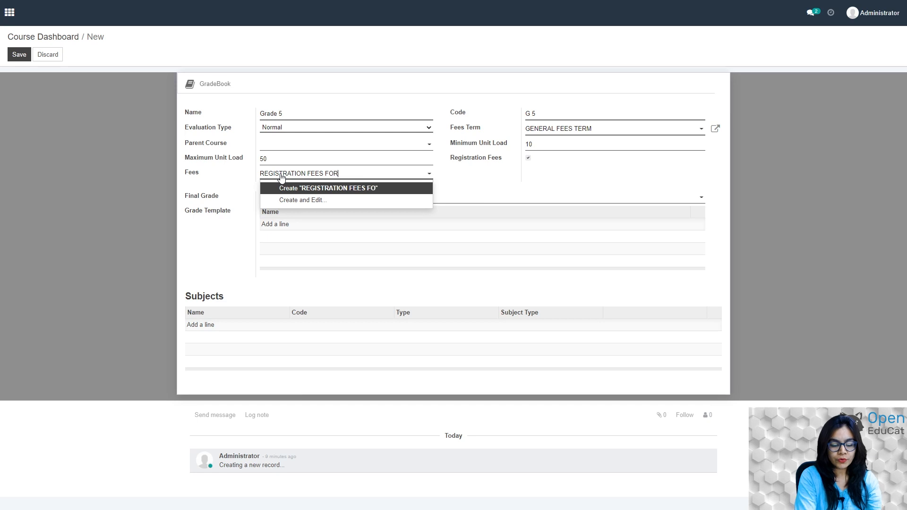
text( GRADE %)
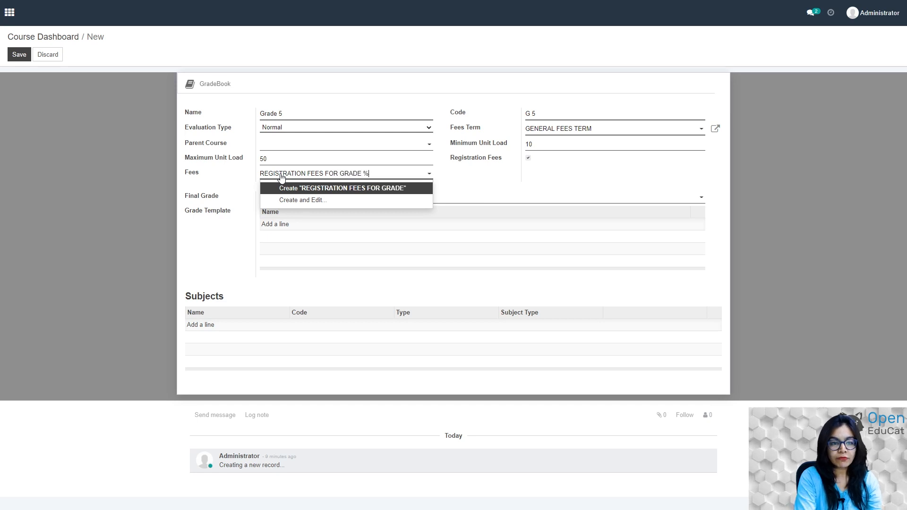
click(298, 187)
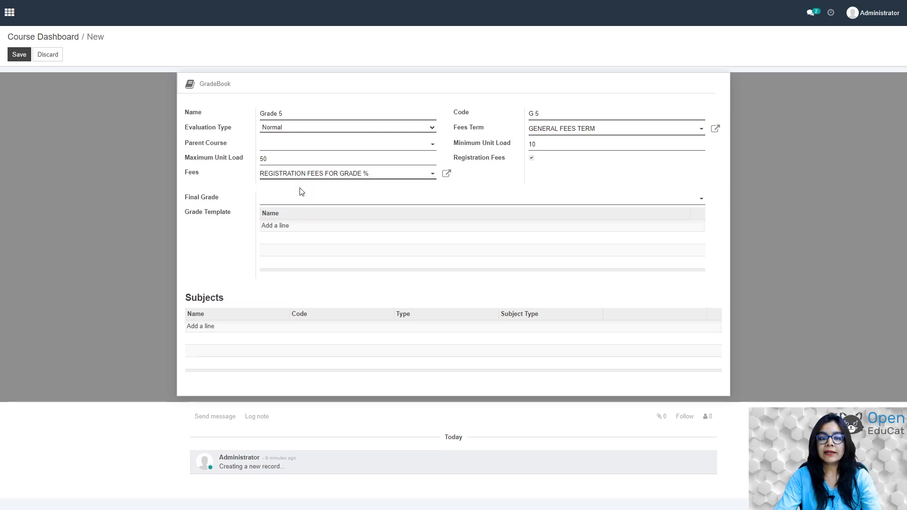
click(377, 179)
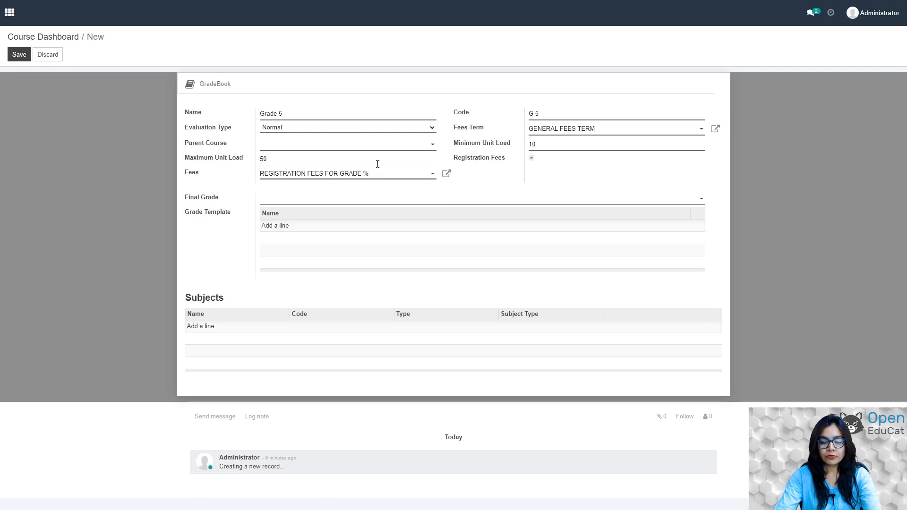
key(BackSpace)
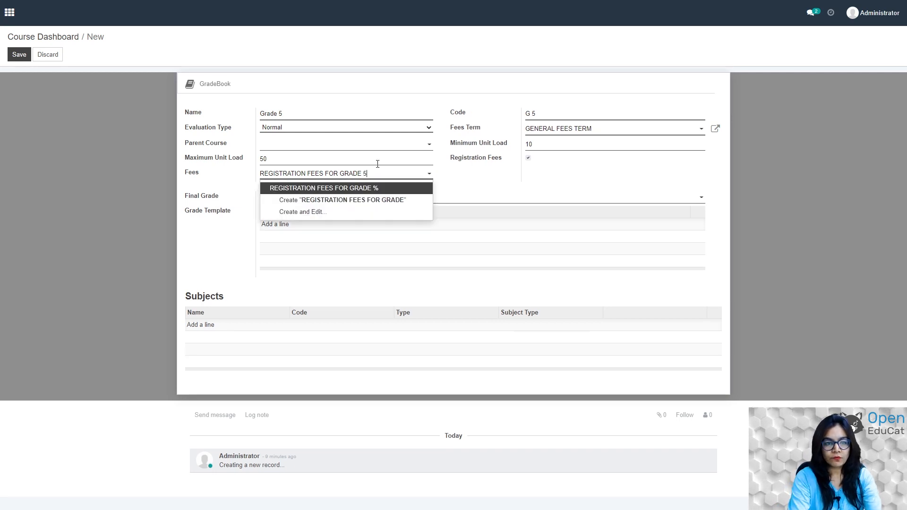
Create the REGISTRATION FEES FOR GRADE 5 fee and paste its name as Internal Reference.
text(5)
click(369, 189)
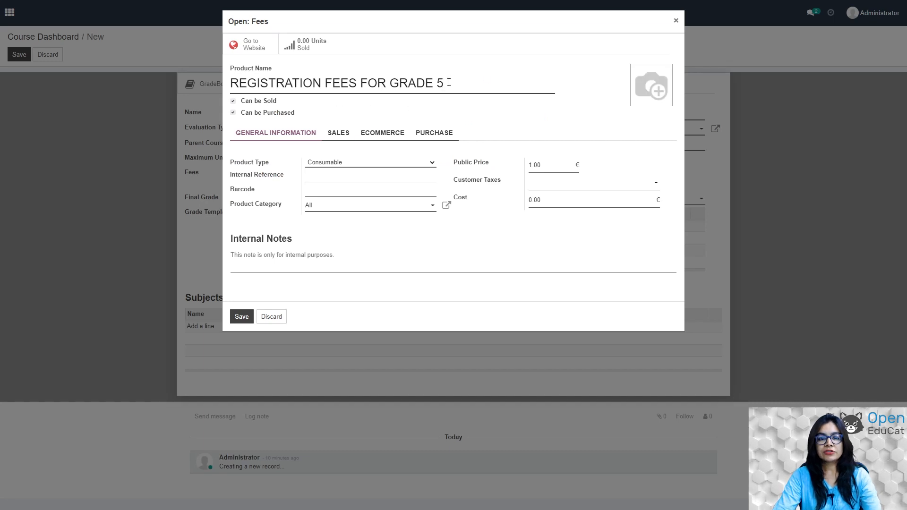
drag(449, 83, 222, 92)
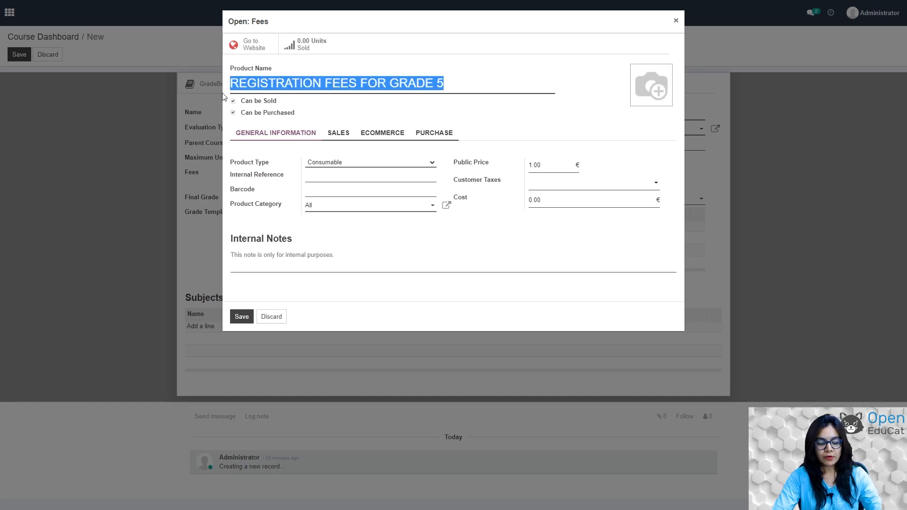
click(316, 174)
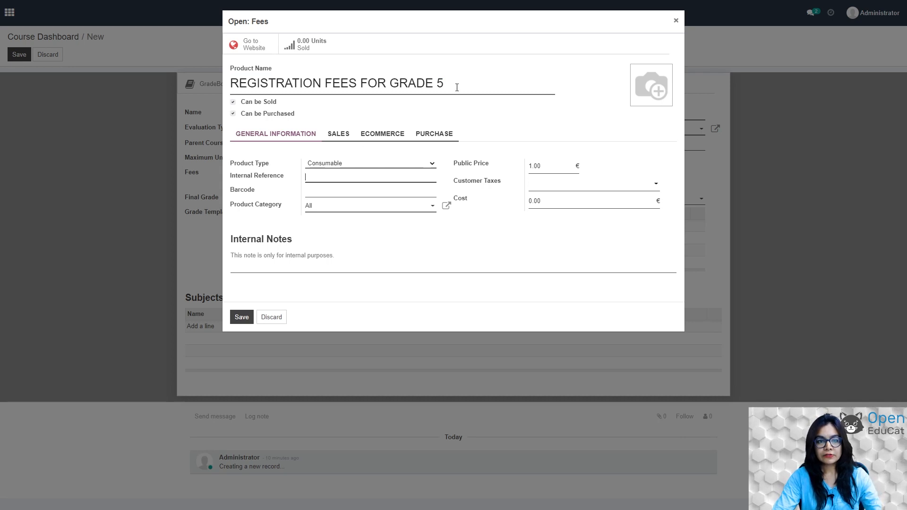
drag(456, 87, 229, 91)
key(ctrl+c)
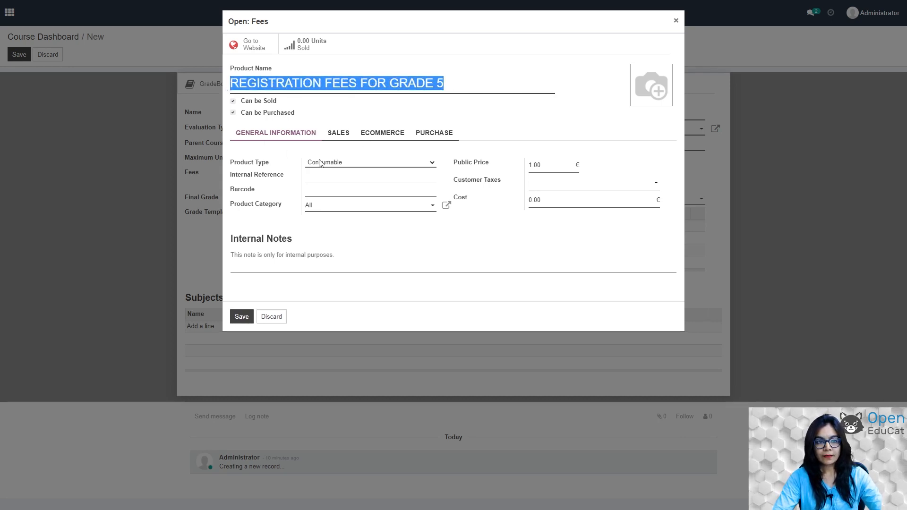
click(319, 178)
key(ctrl+v)
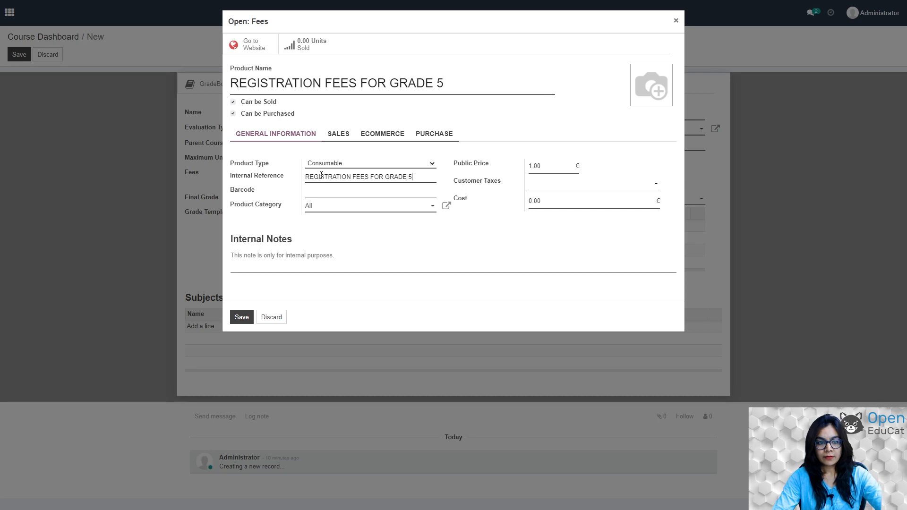
Make the fee a Service product priced at 500 and save it.
click(432, 164)
click(349, 183)
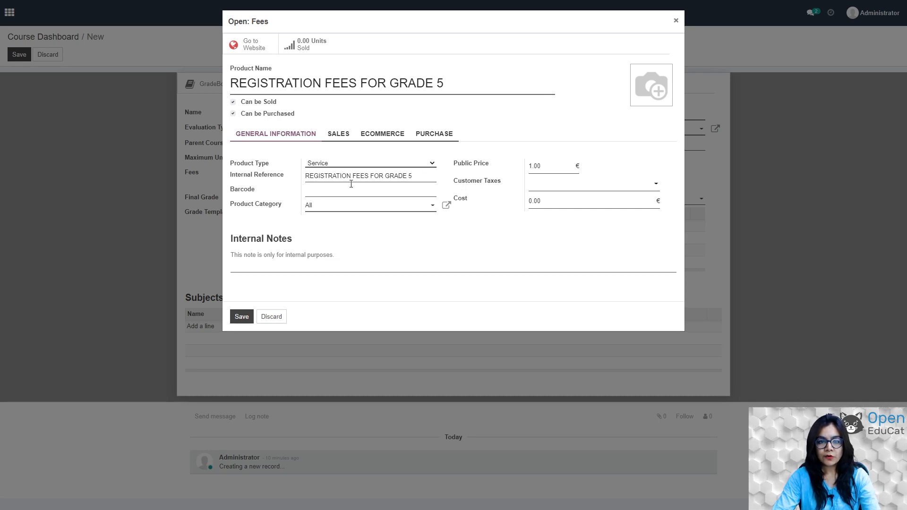
click(536, 167)
key(BackSpace)
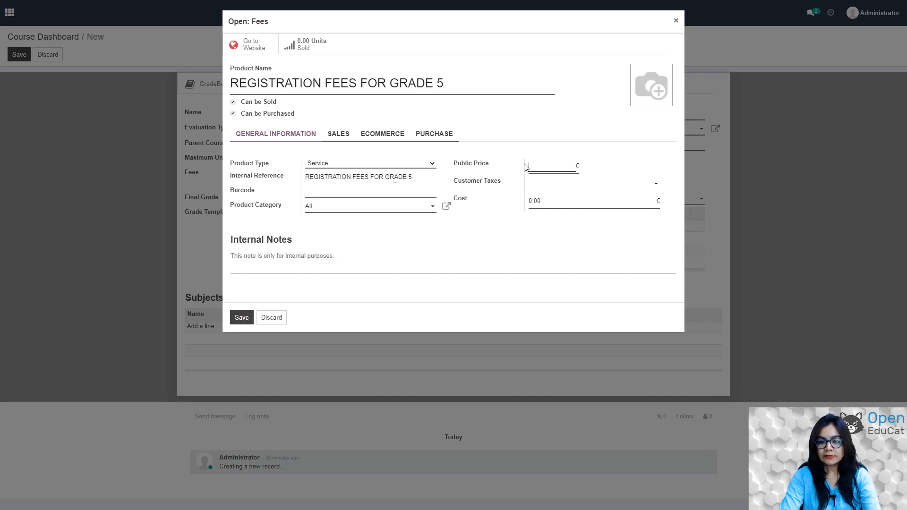
text(500)
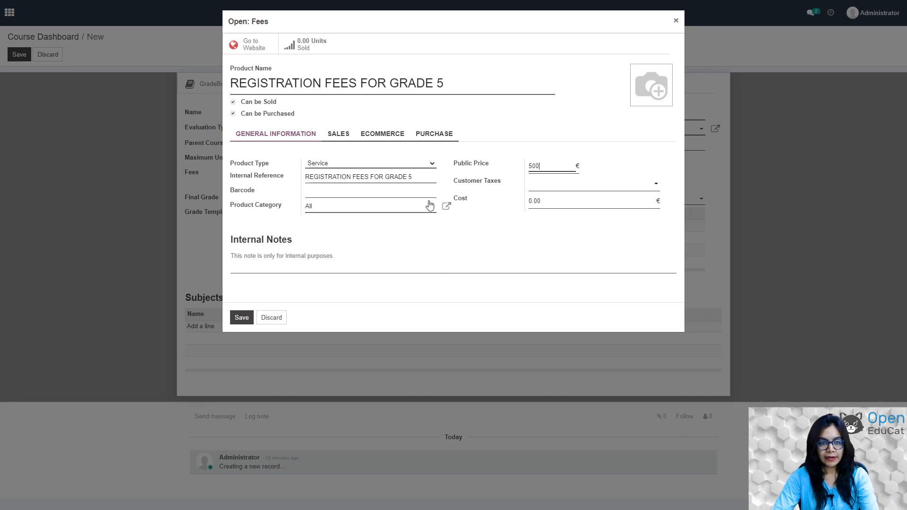
click(237, 320)
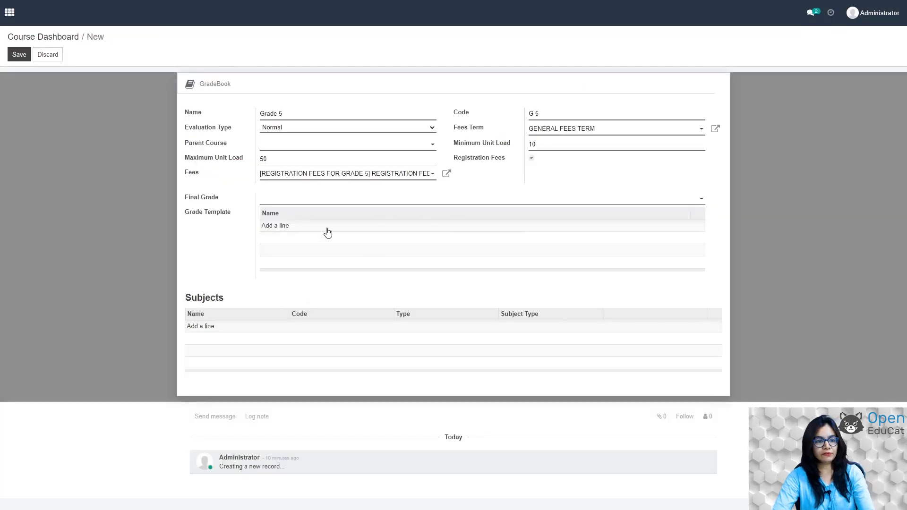
Save the Grade 5 course record with its registration fee, then go back to the app menu.
click(17, 55)
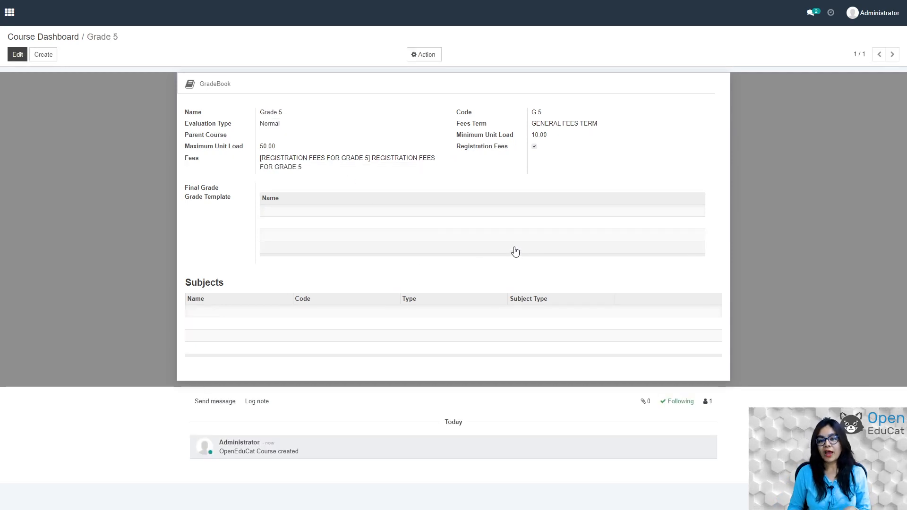
click(9, 14)
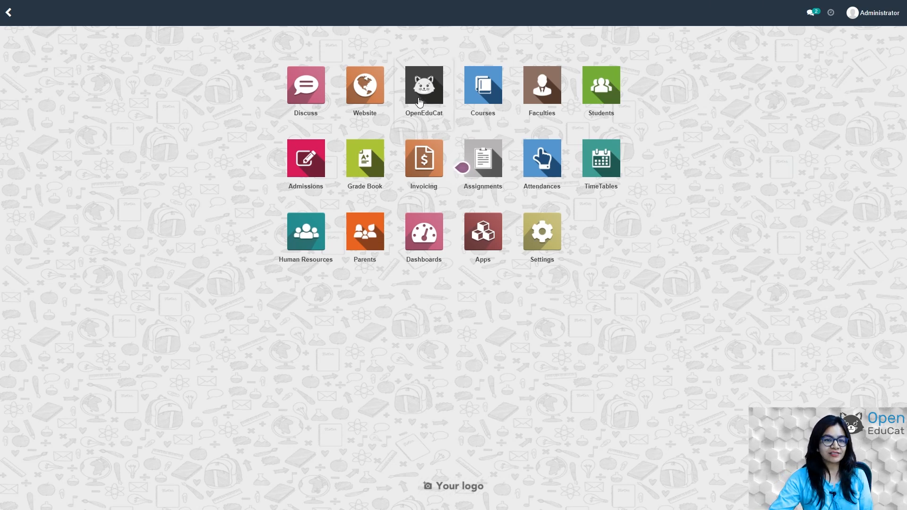
Start a new batch under Configuration > Batches named Batch 1 with code B1.
click(419, 101)
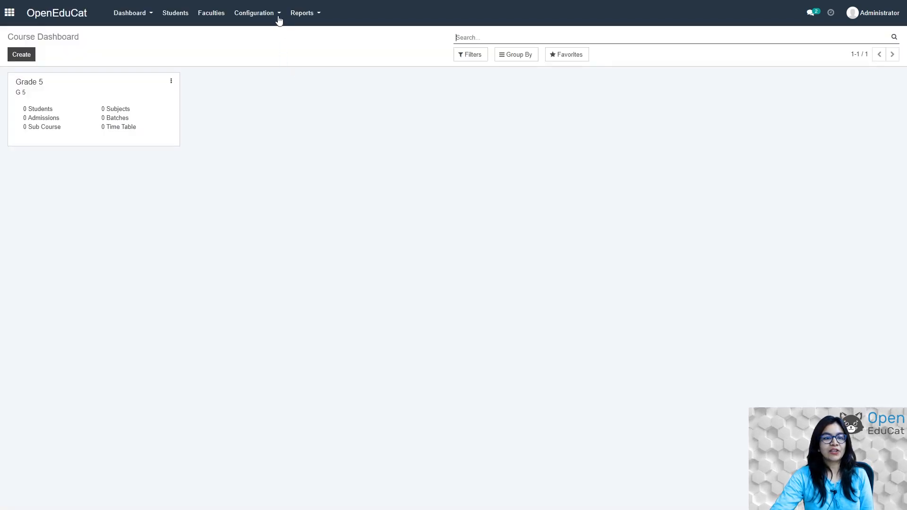
click(278, 19)
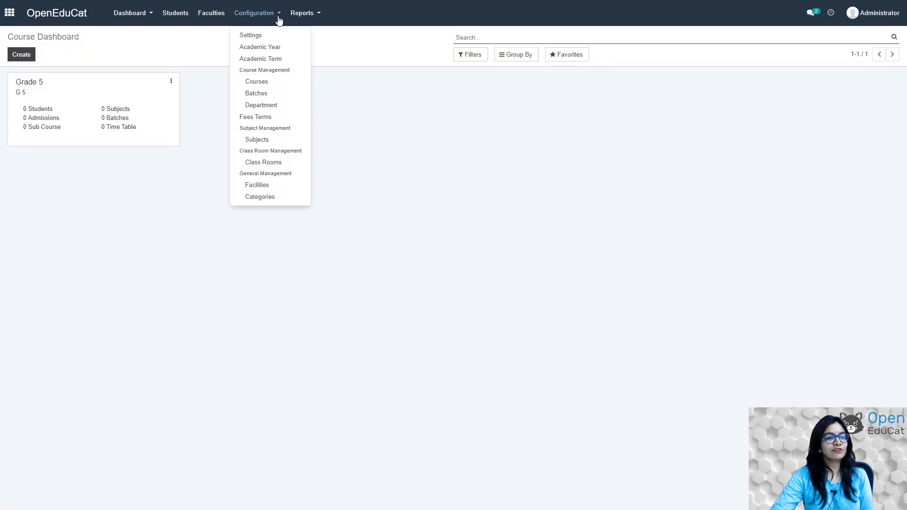
click(256, 93)
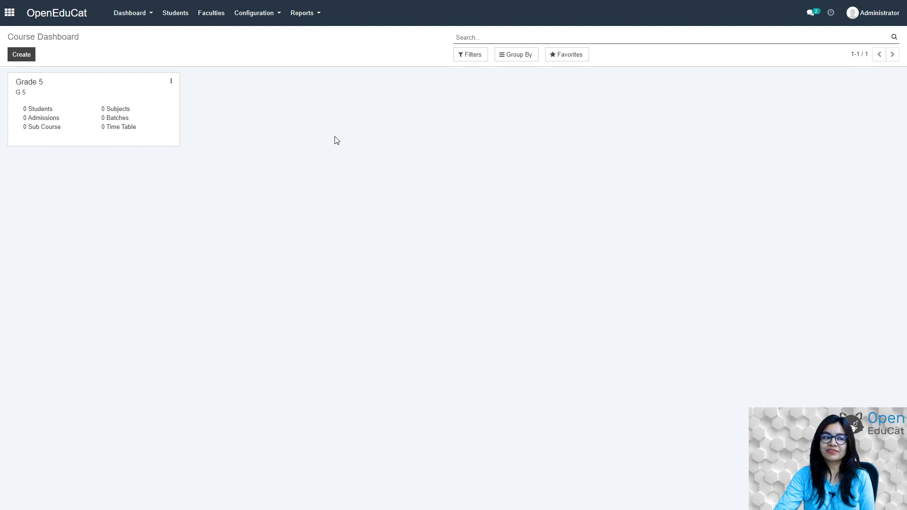
click(28, 55)
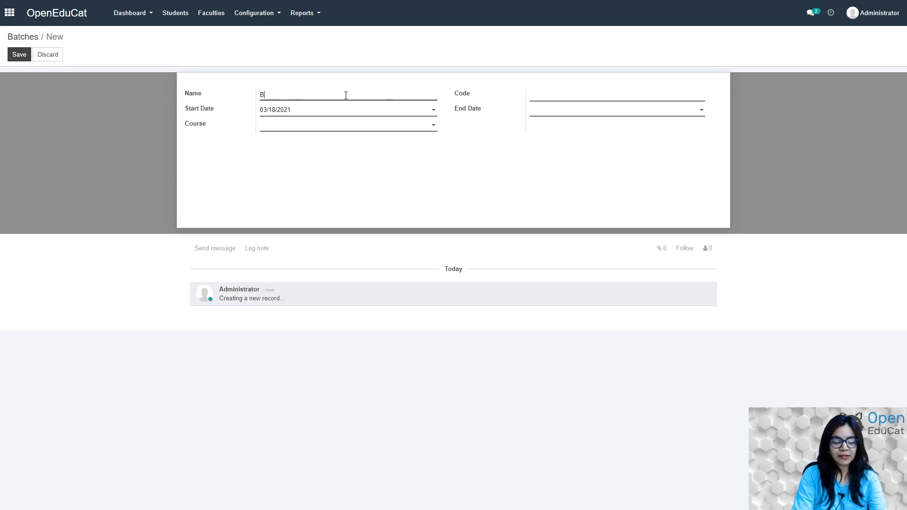
text(Batch 1)
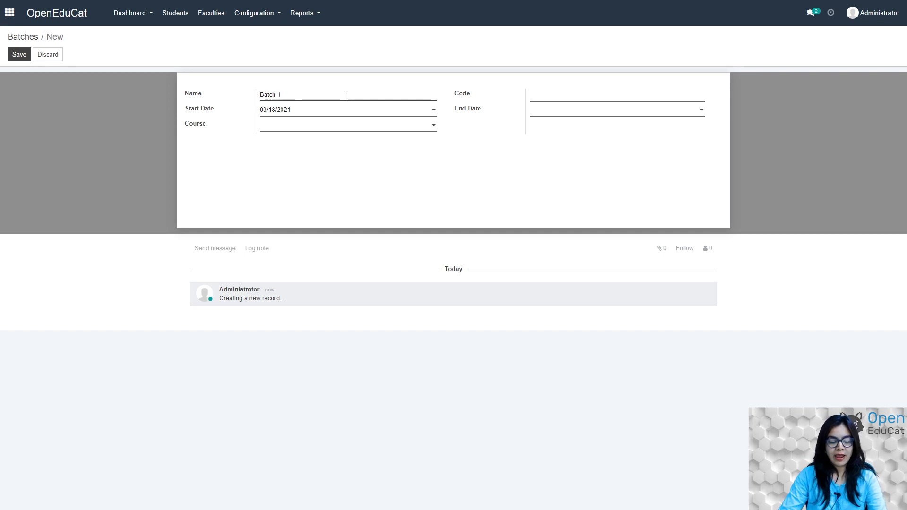
key(Tab)
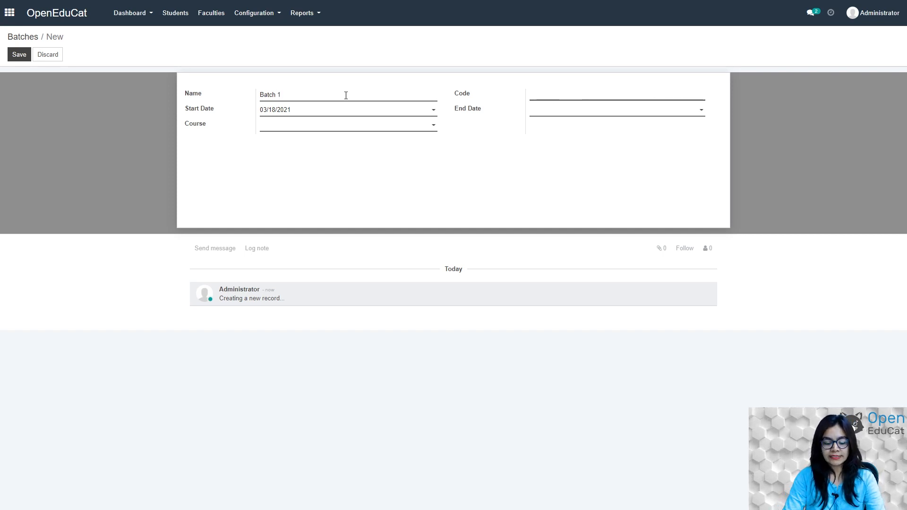
text(B1)
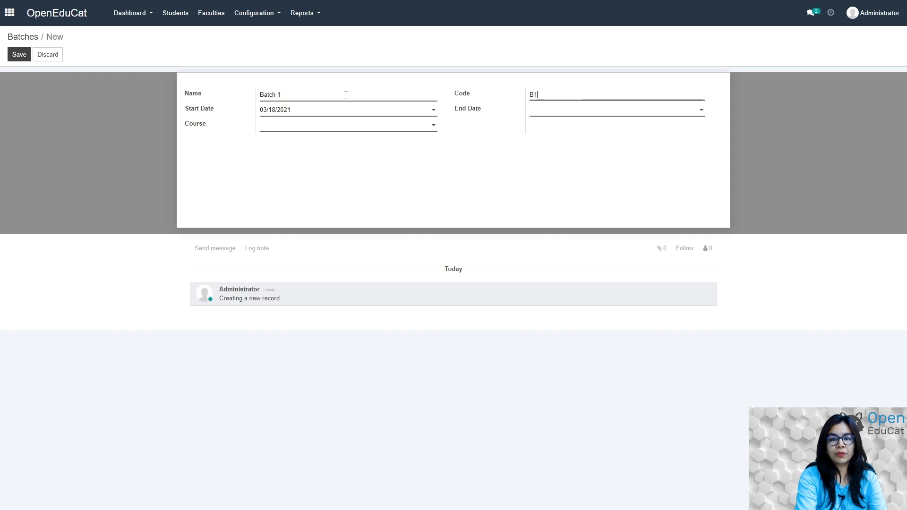
Set the batch to run 06/01/2021 to 11/30/2021 for Grade 5 and save it.
click(430, 112)
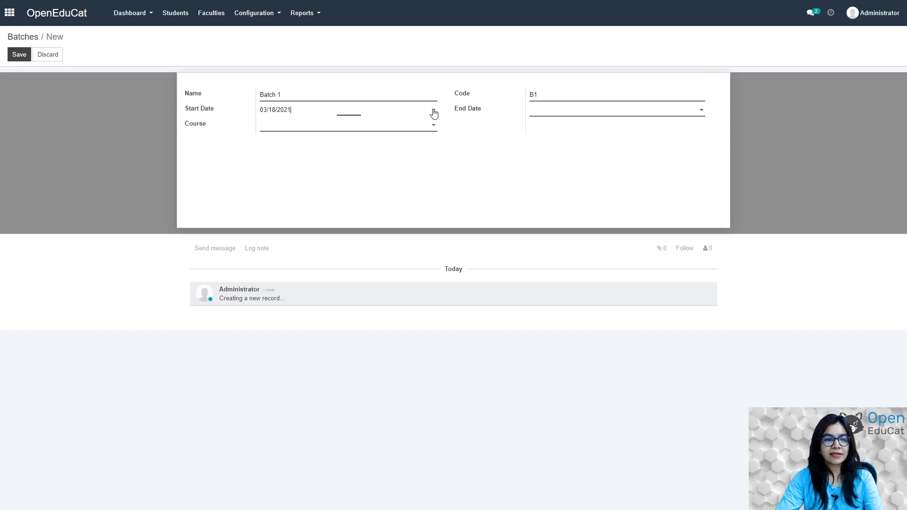
click(359, 125)
click(359, 125)
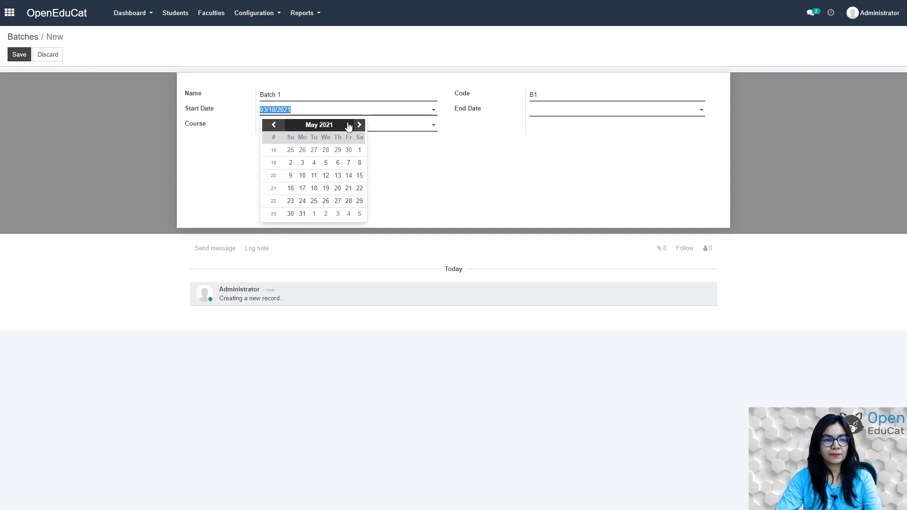
click(359, 125)
click(313, 150)
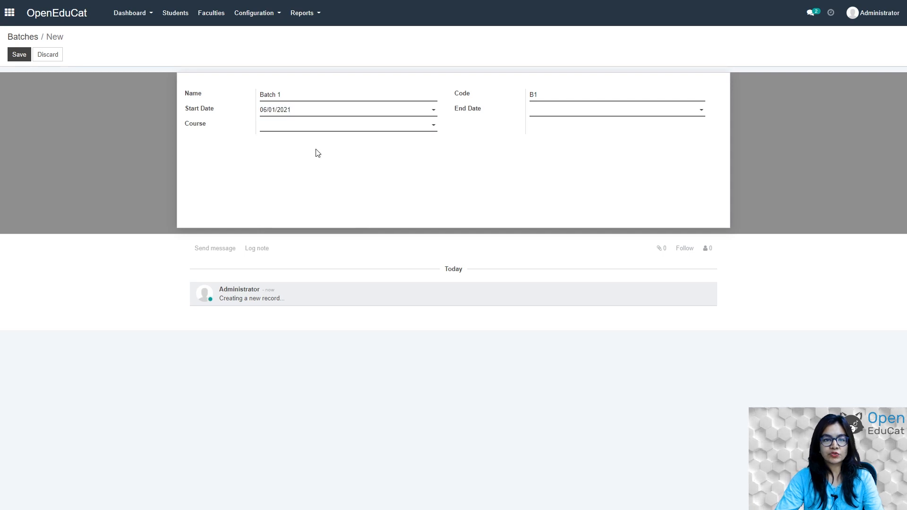
click(691, 115)
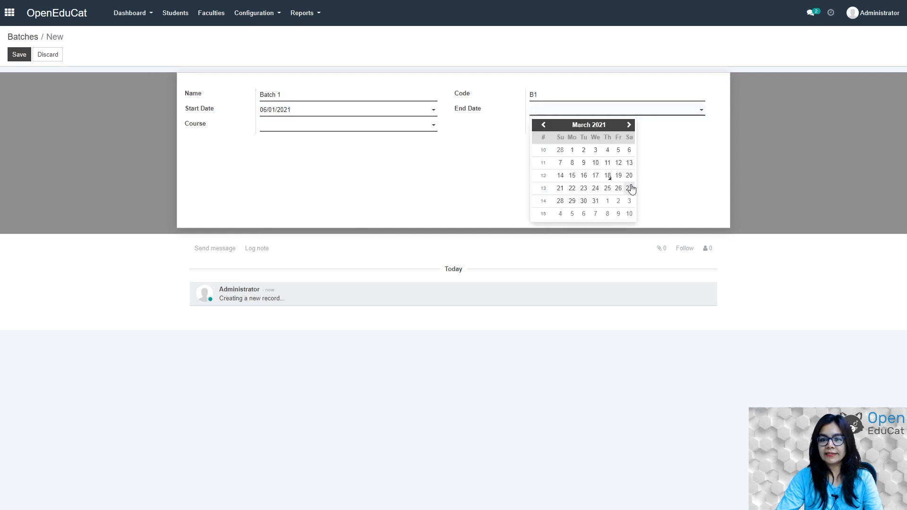
click(696, 170)
click(700, 115)
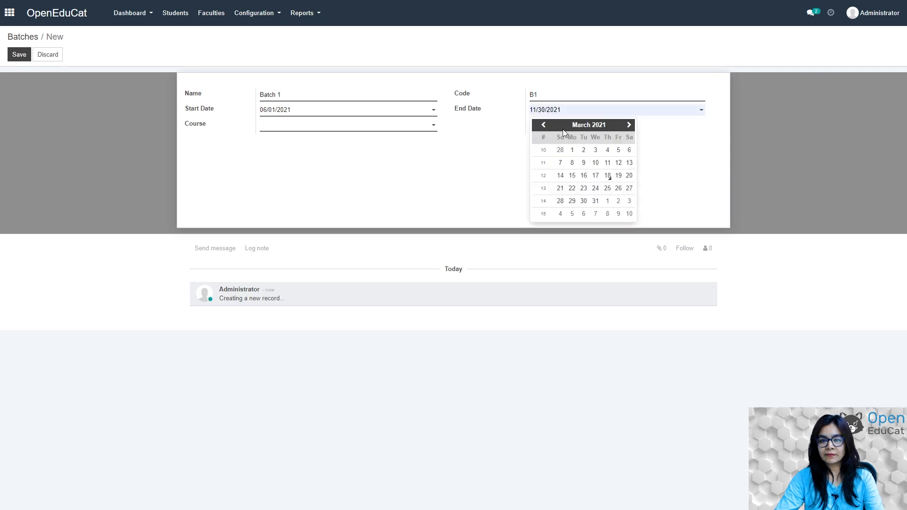
click(563, 129)
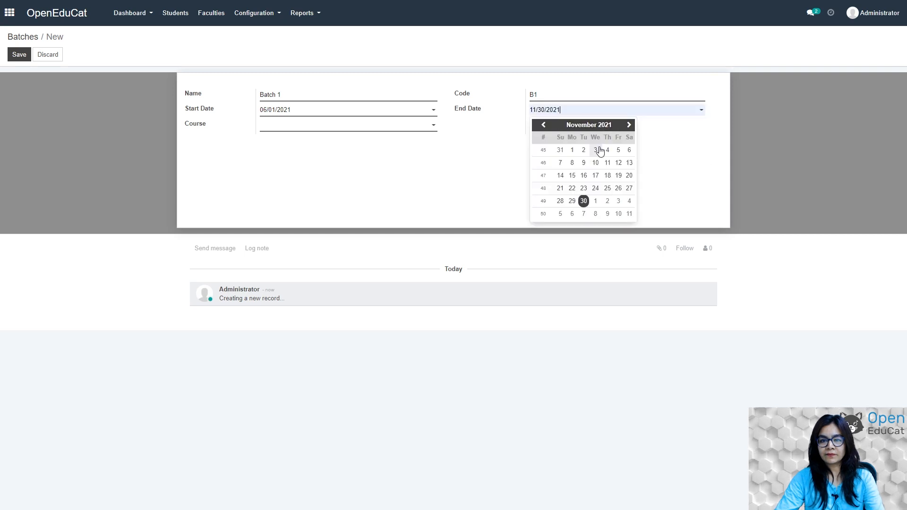
click(347, 125)
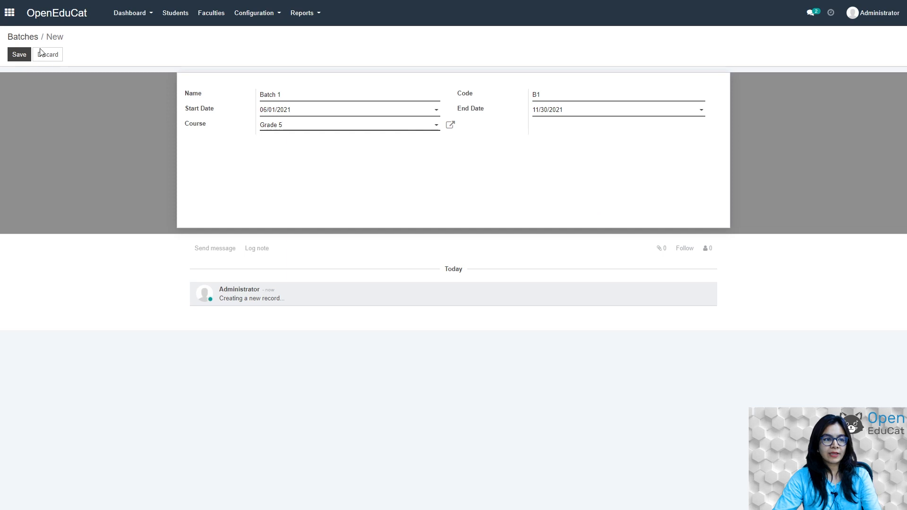
click(14, 59)
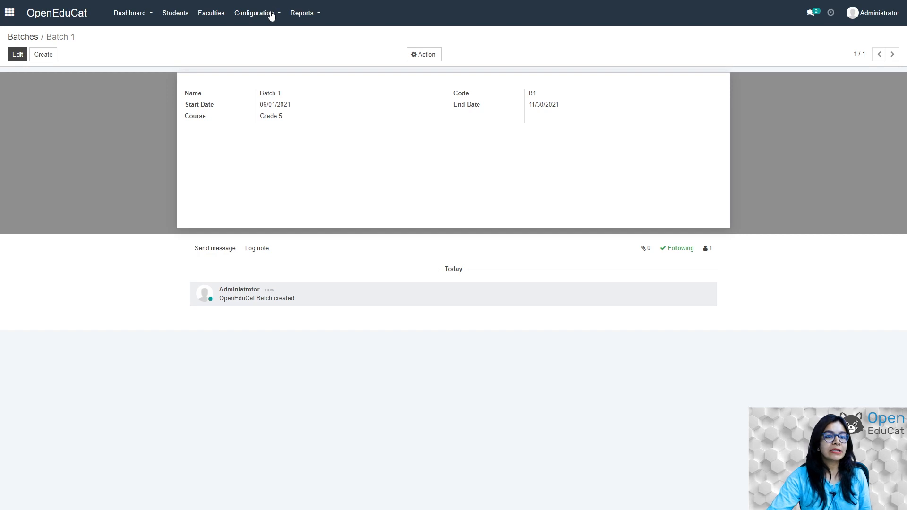
Start a new subject under Configuration > Subjects named Science with code 101.
click(251, 14)
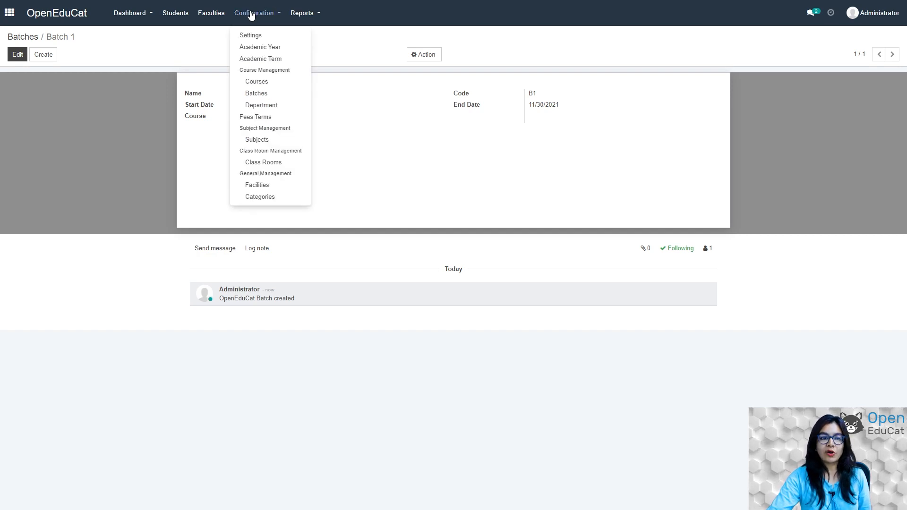
click(262, 141)
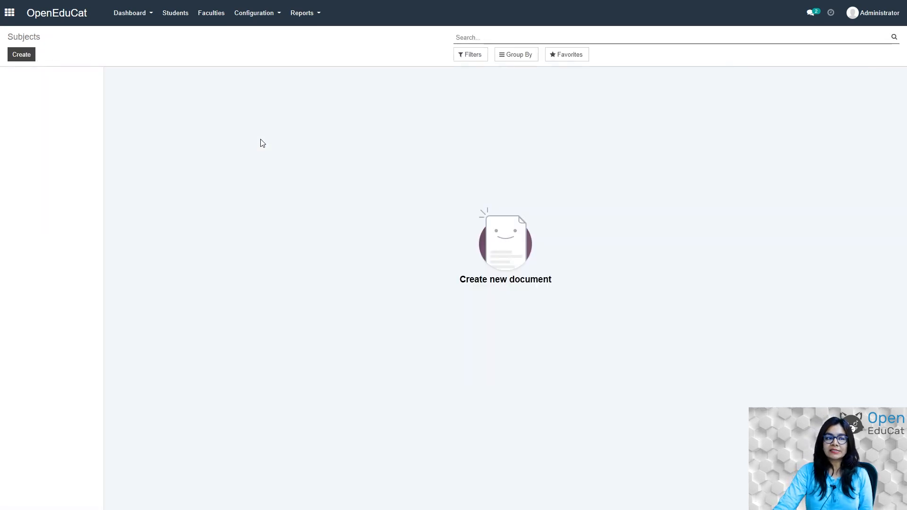
click(14, 55)
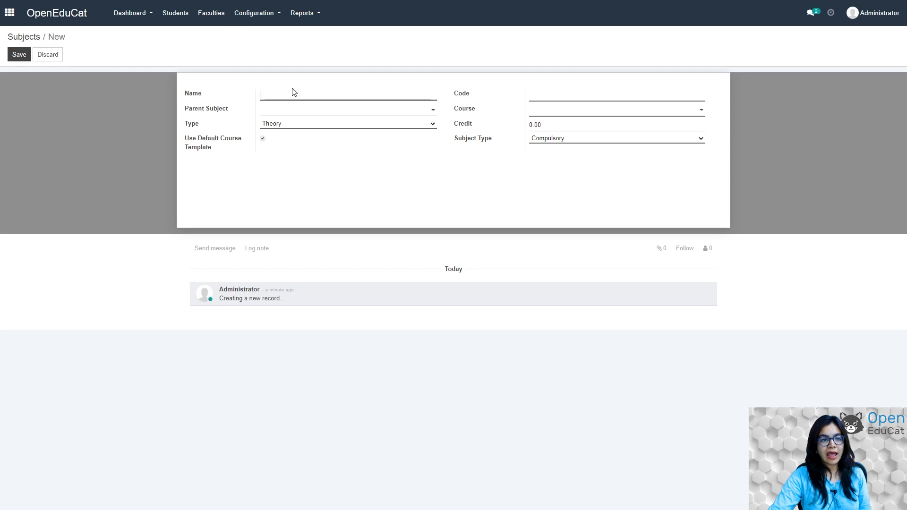
text(S)
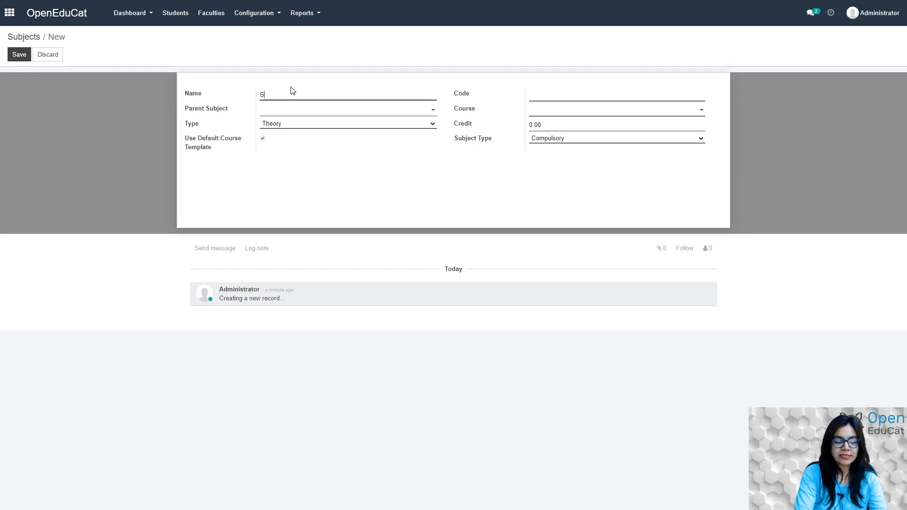
text(cience)
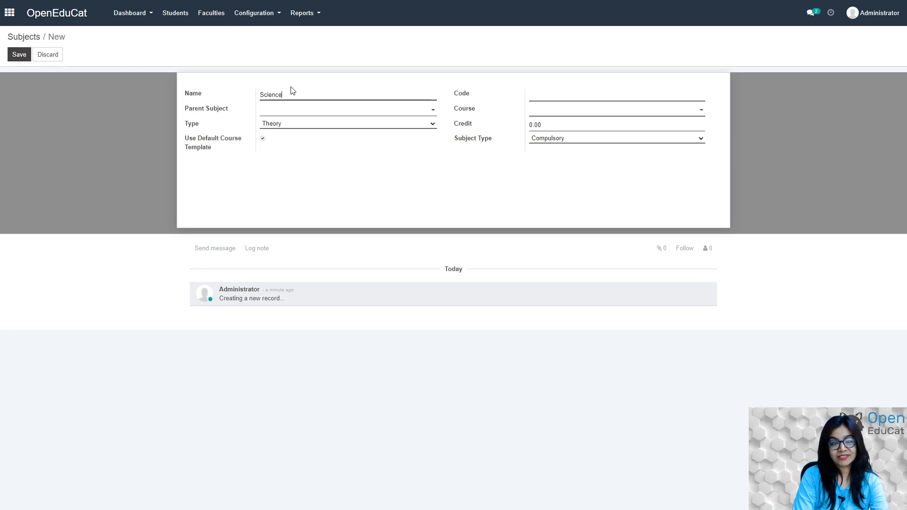
key(Tab)
text(101)
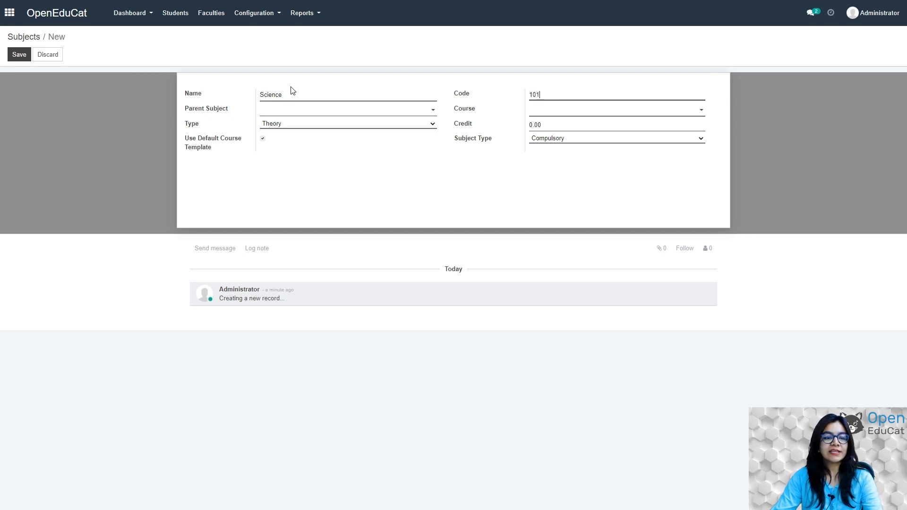
key(Tab)
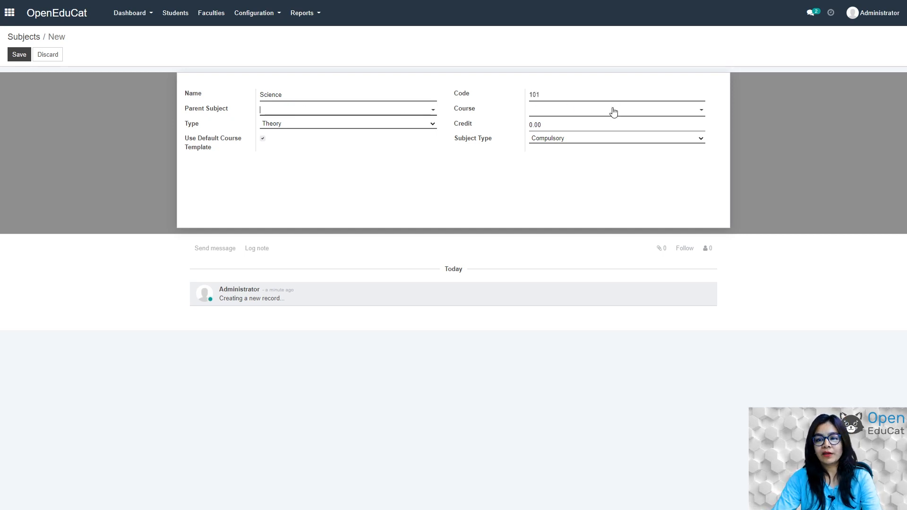
Assign Science to the Grade 5 course, keep credit at 0.00, and save it.
click(609, 110)
click(550, 124)
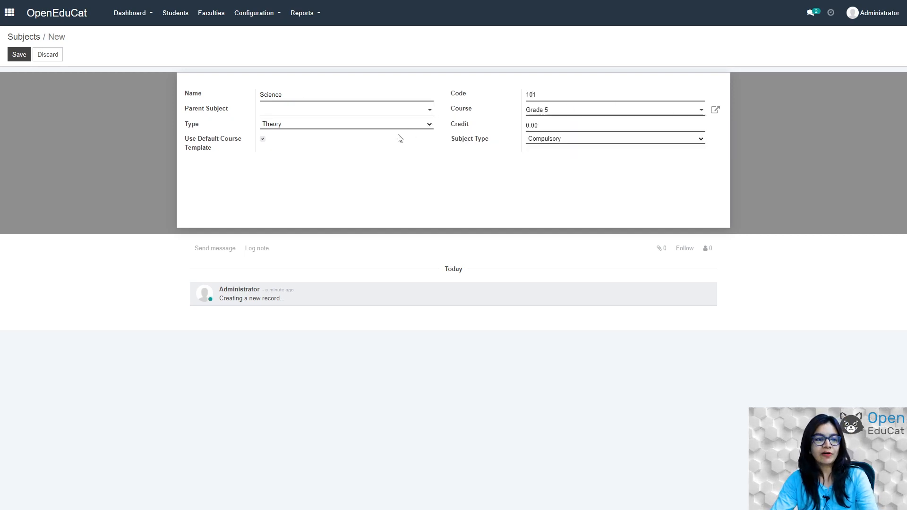
click(543, 125)
click(549, 168)
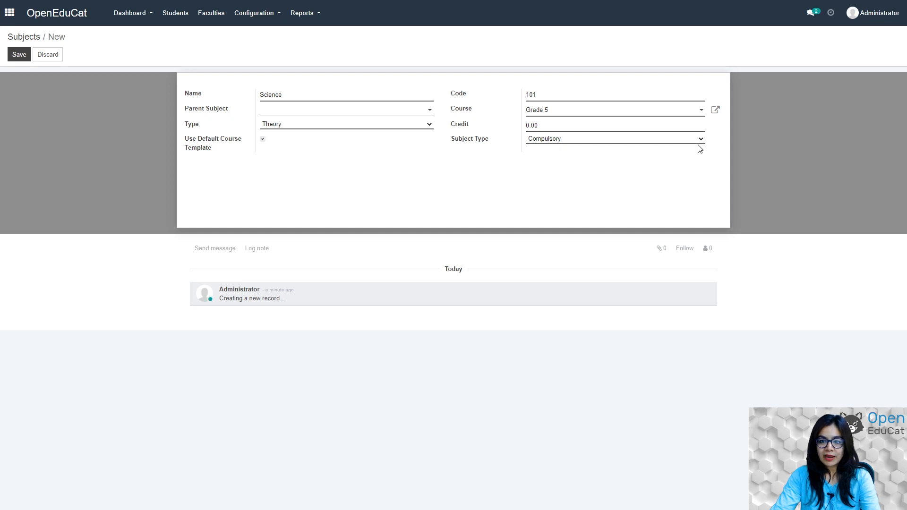
click(18, 55)
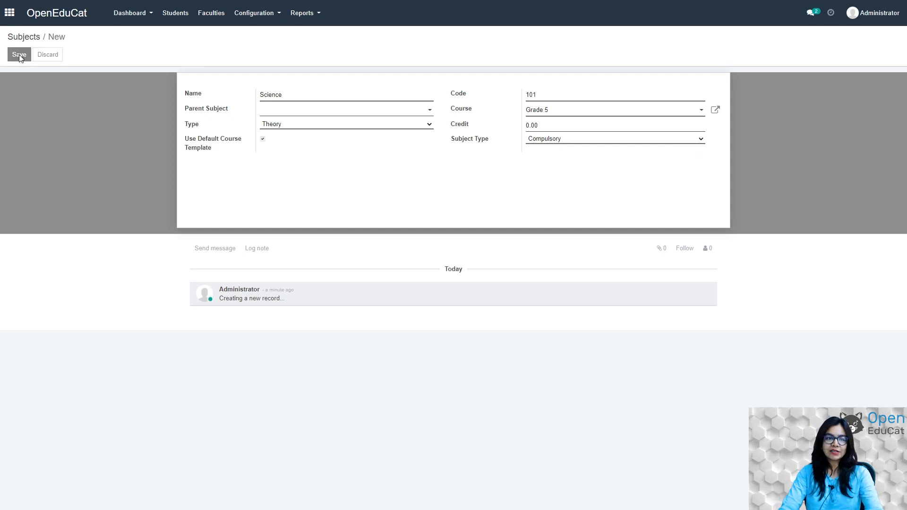
click(265, 14)
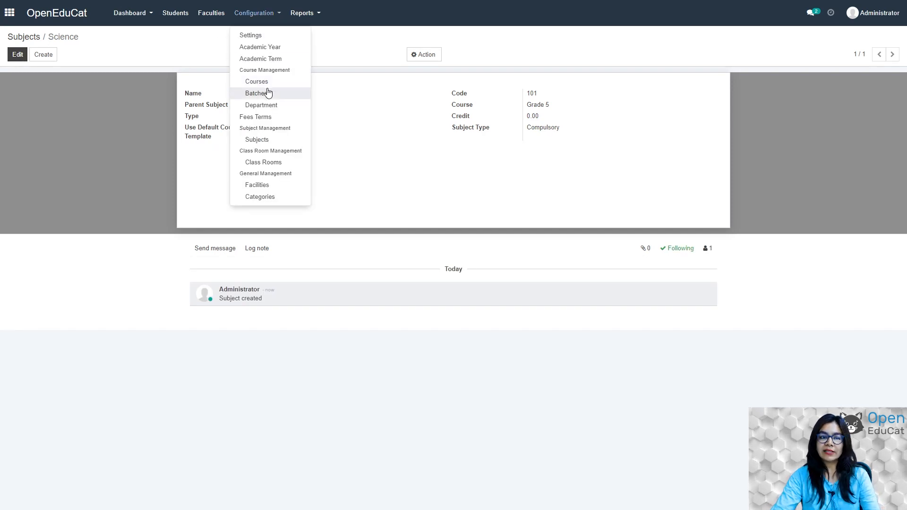
Add a Maths subject with code 102 for the Grade 5 course and save it.
click(259, 140)
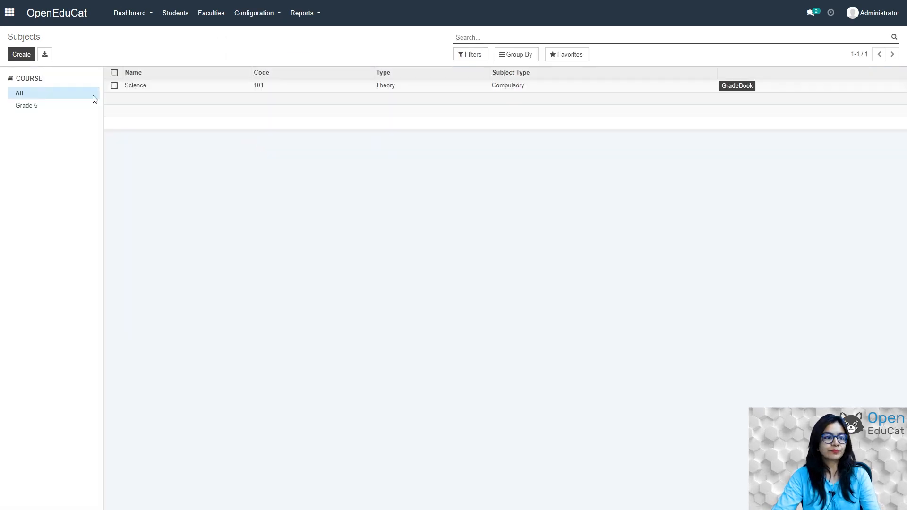
click(21, 55)
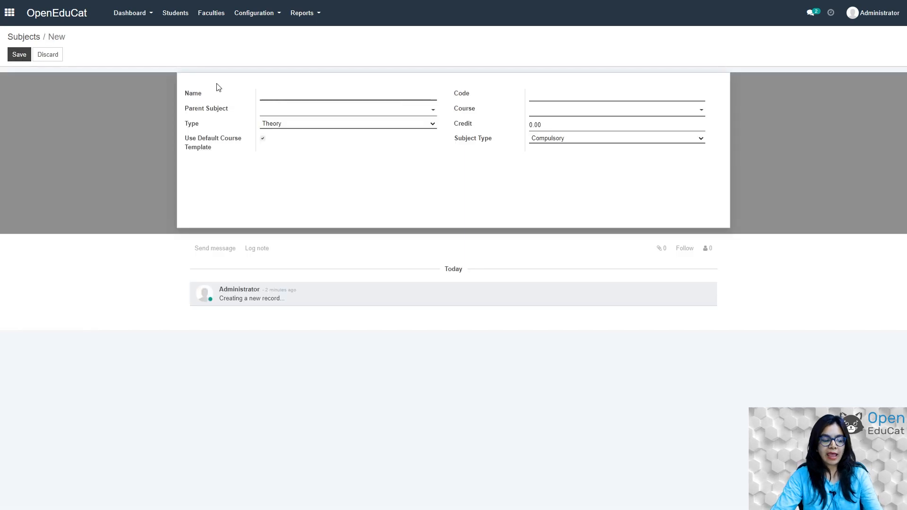
text(Maths)
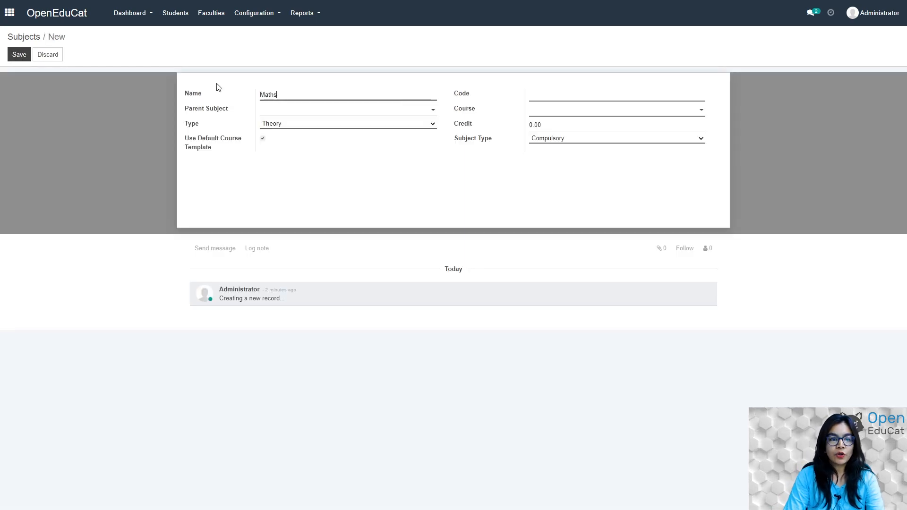
key(Tab)
text(102)
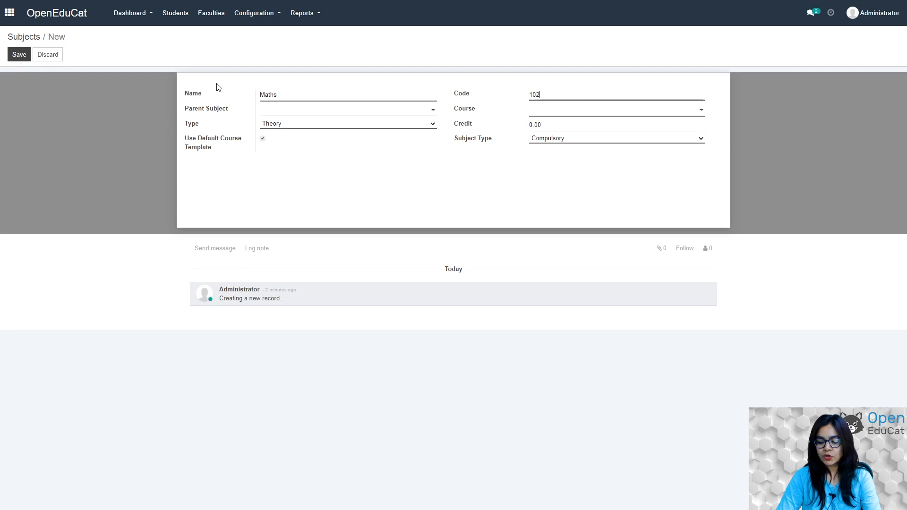
click(549, 111)
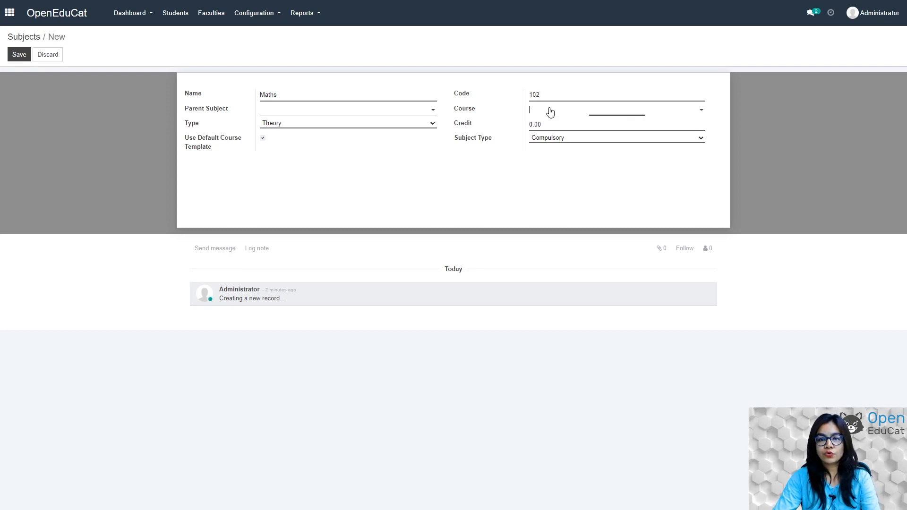
click(548, 125)
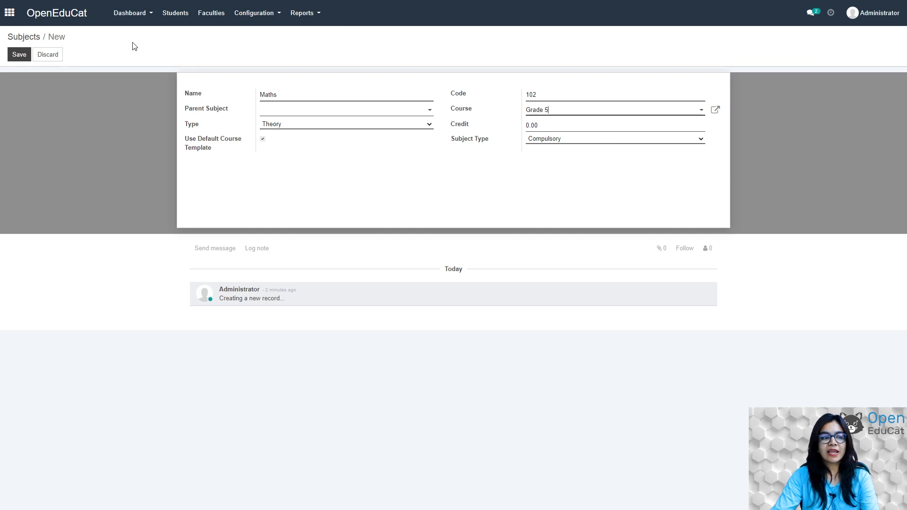
click(19, 55)
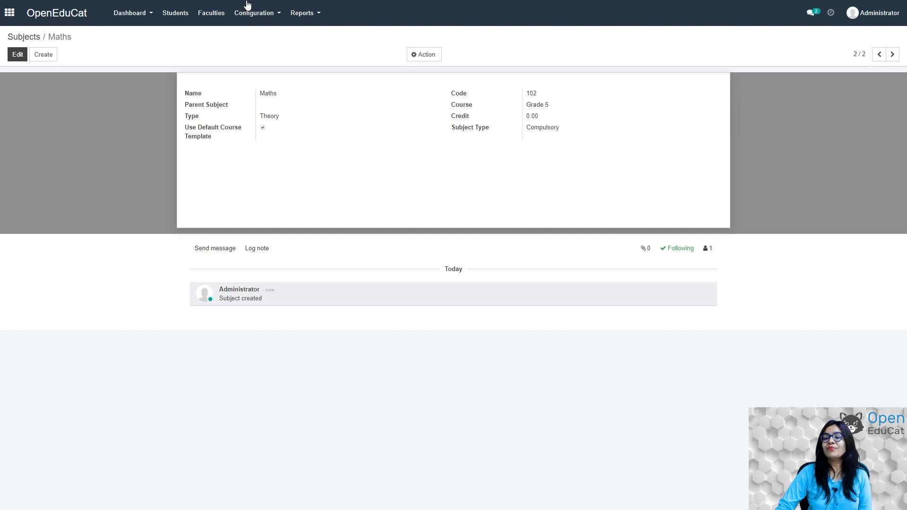
click(9, 15)
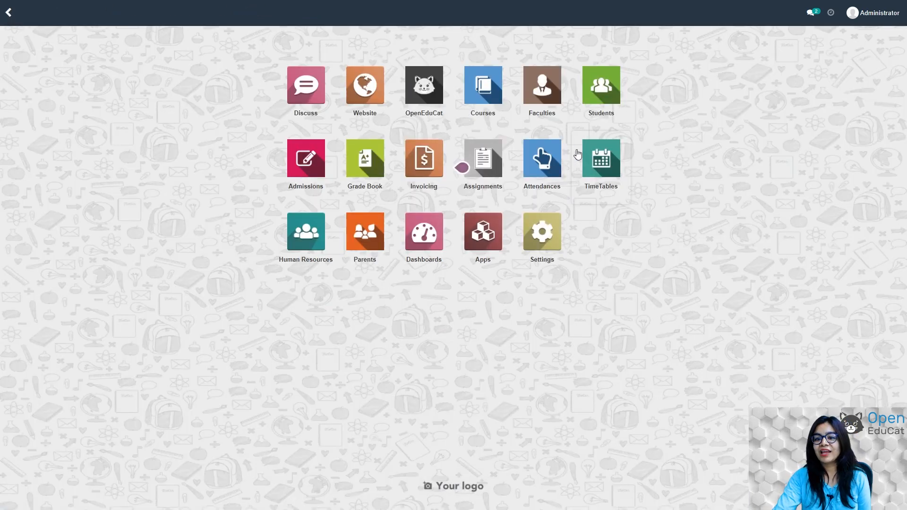
Start a new admission register named 'grade 5 AR' for the Grade 5 course.
click(304, 169)
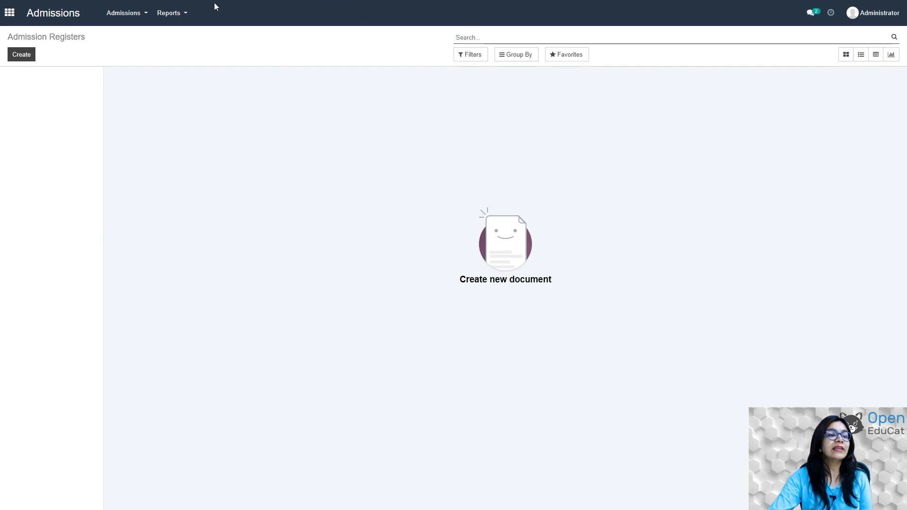
click(145, 14)
click(144, 36)
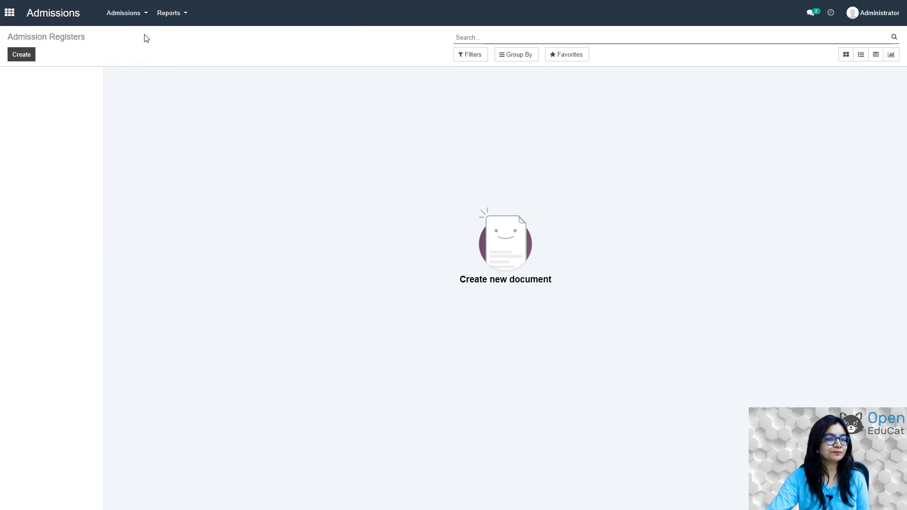
click(21, 54)
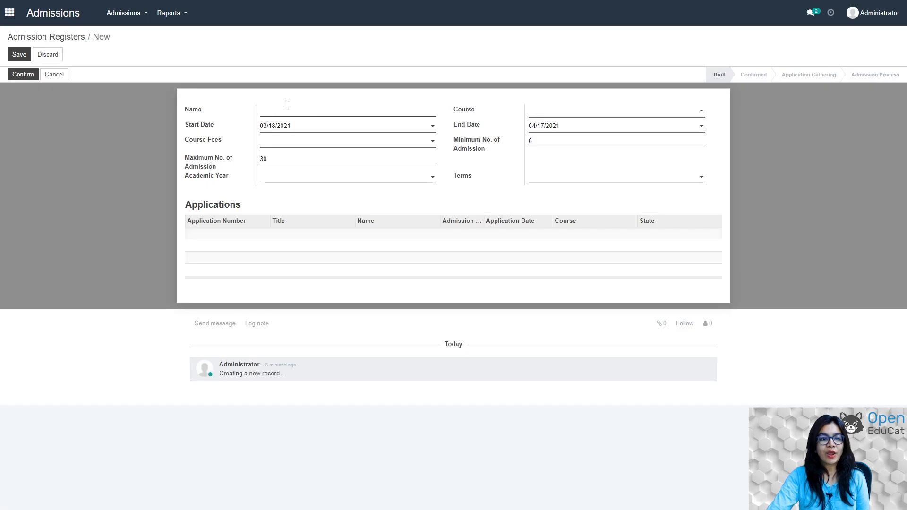
text(gr)
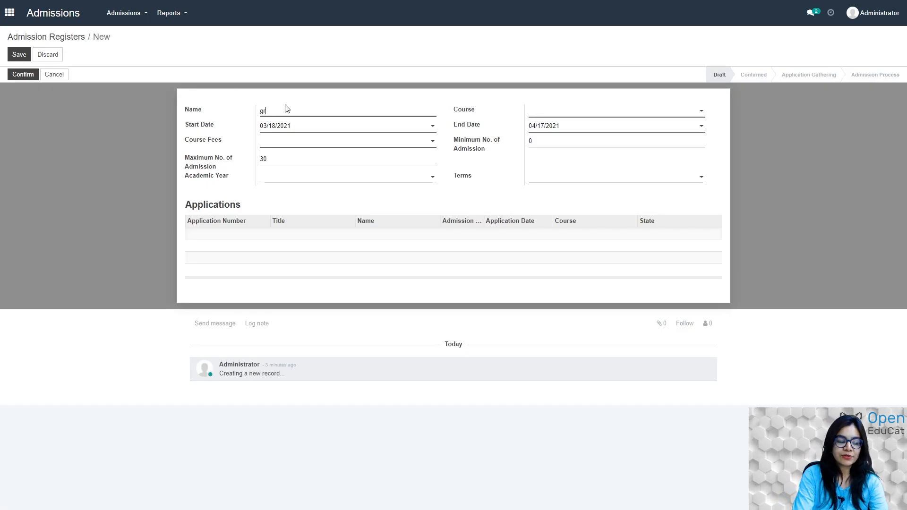
text(ade 5)
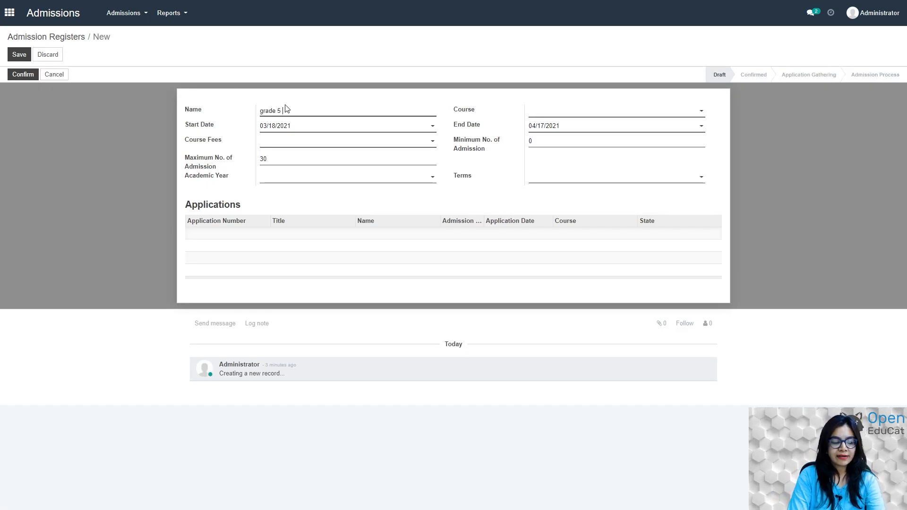
text( Ad)
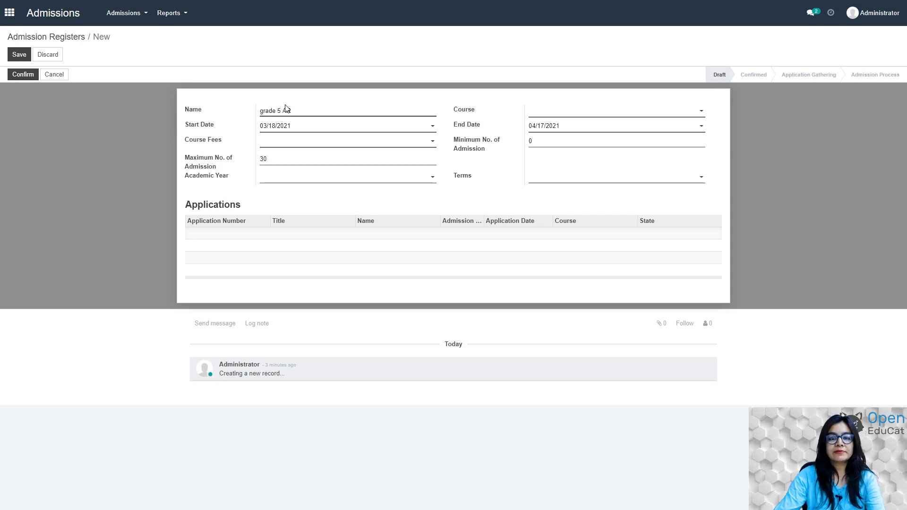
click(542, 111)
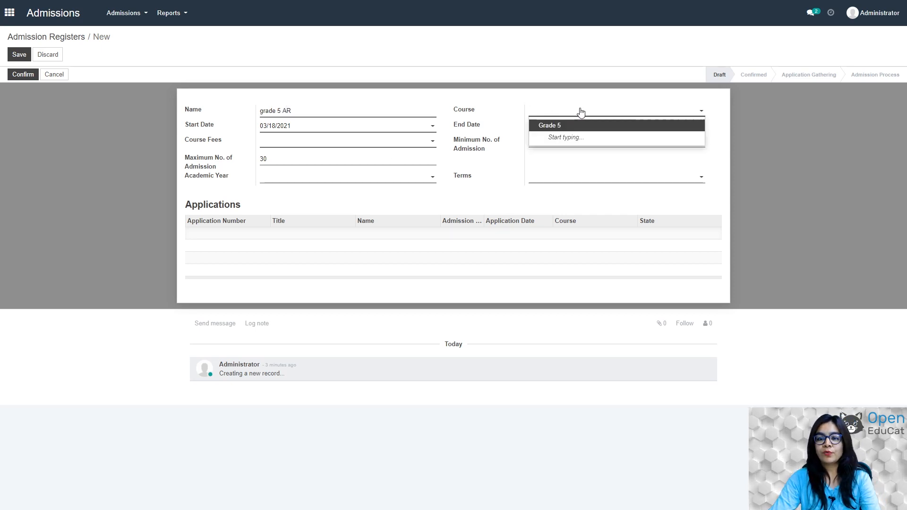
click(553, 125)
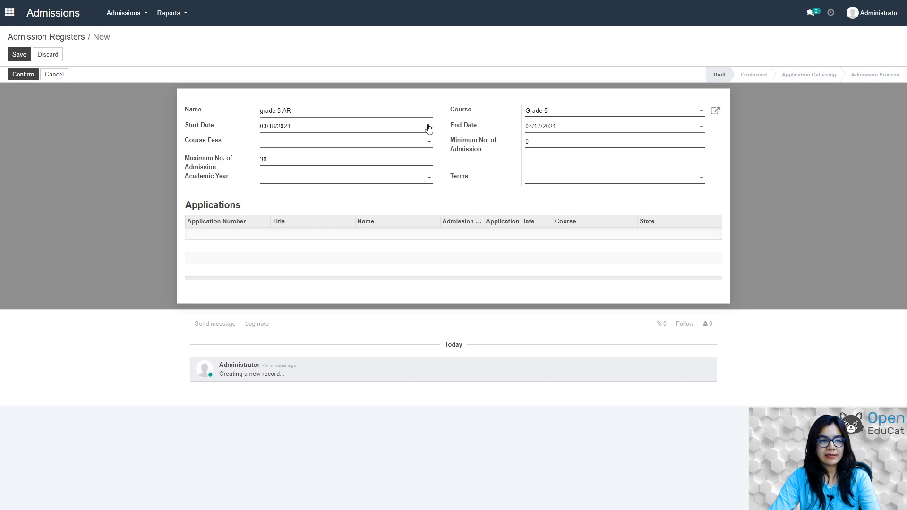
Set end date 03/30/2021, GENERAL FEES FOR course 5, and admissions minimum 20, maximum 55.
click(682, 126)
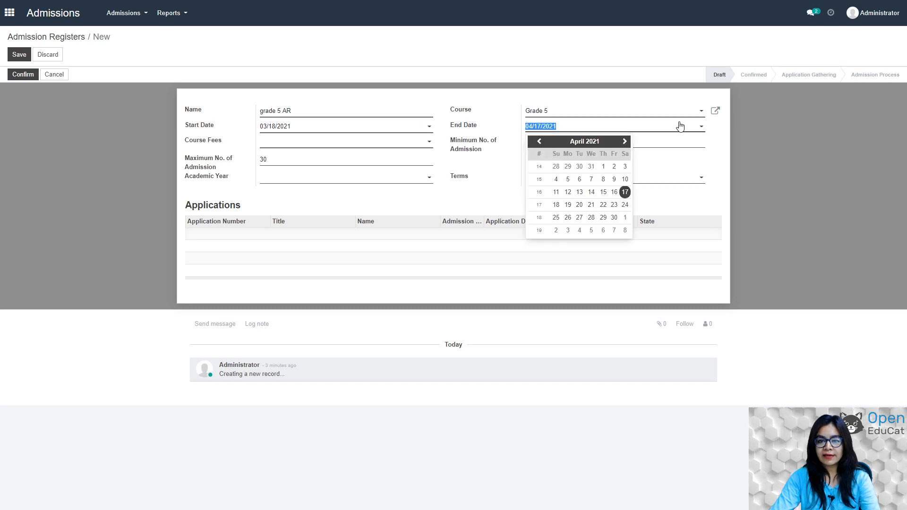
click(539, 141)
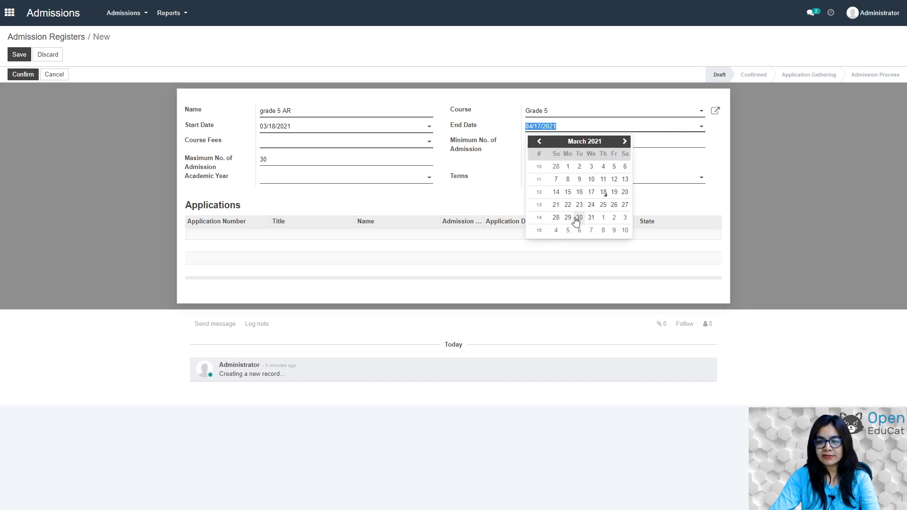
click(579, 217)
click(429, 141)
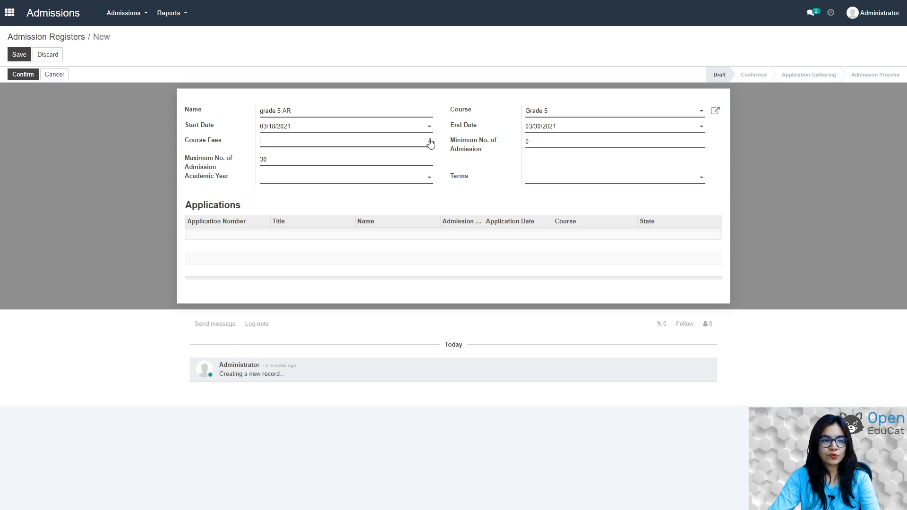
click(350, 169)
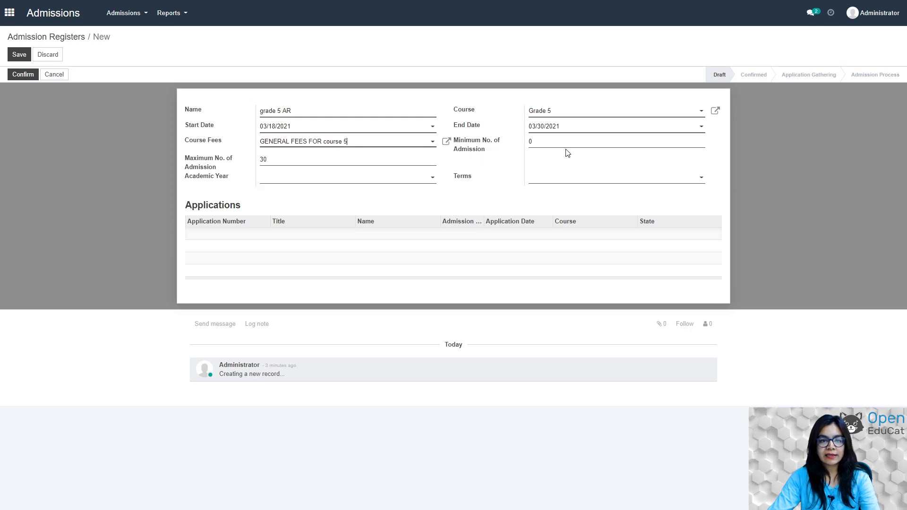
click(543, 139)
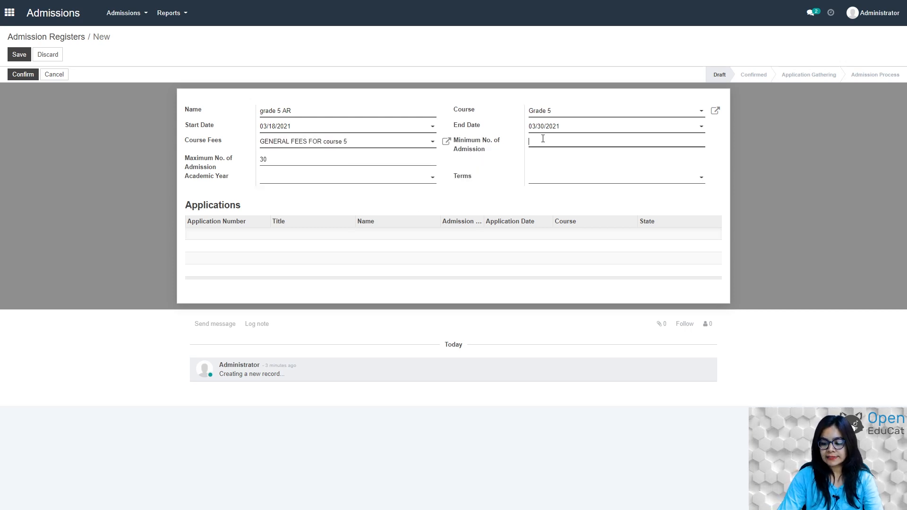
text(20)
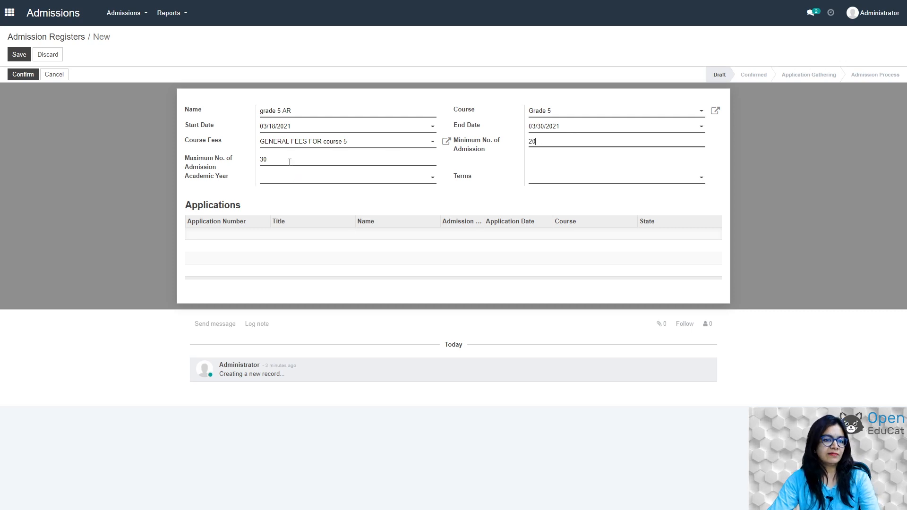
click(288, 158)
key(BackSpace)
key(BackSpace)
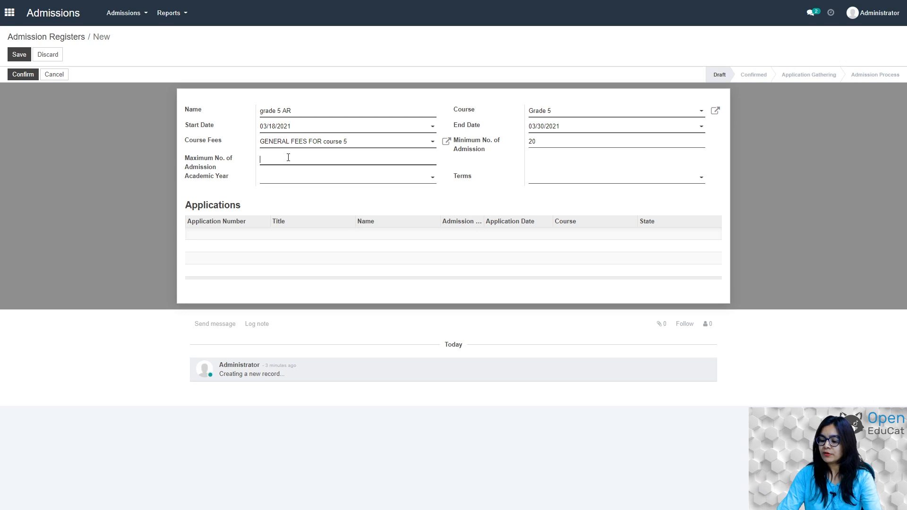
text(55)
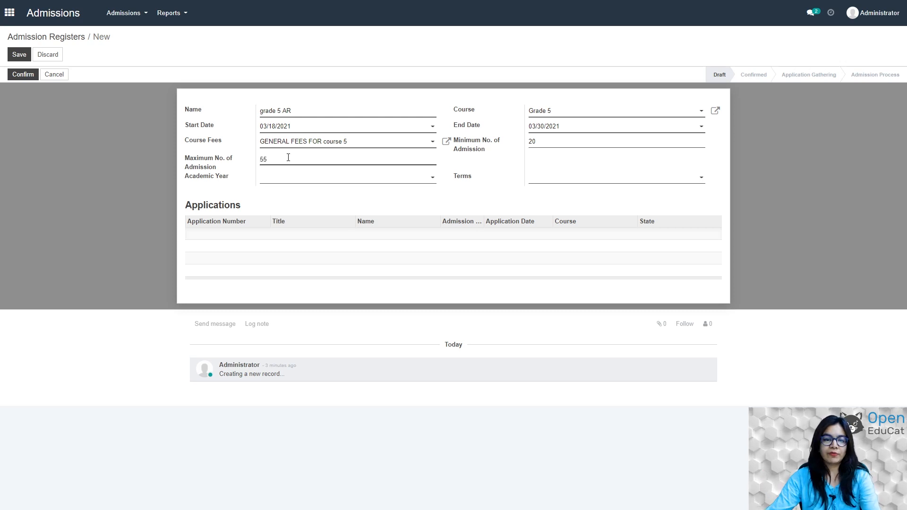
Choose academic year 2021-22 and term SEMESTER I, then save the register.
click(355, 180)
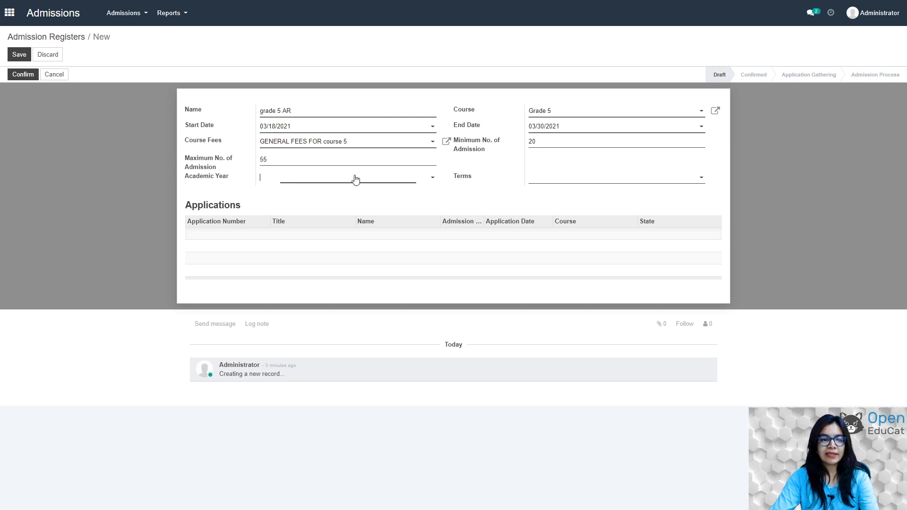
click(308, 193)
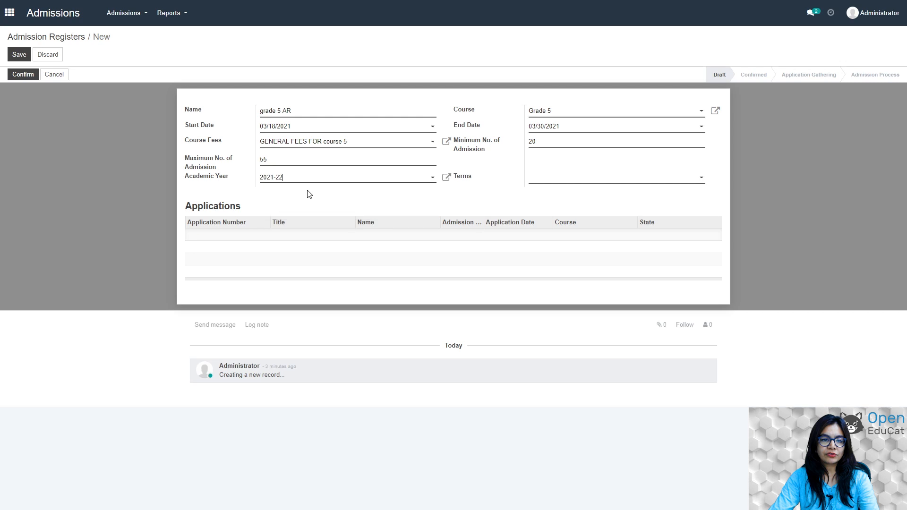
click(666, 178)
click(586, 193)
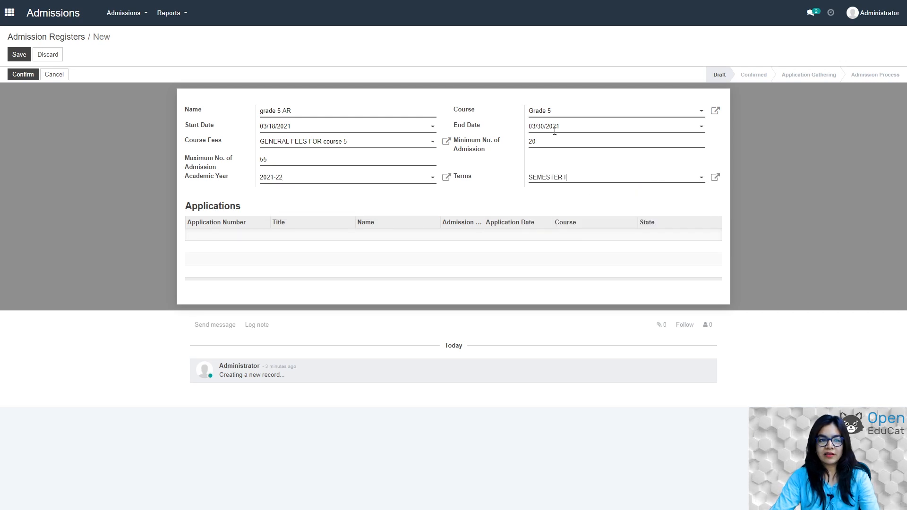
click(18, 54)
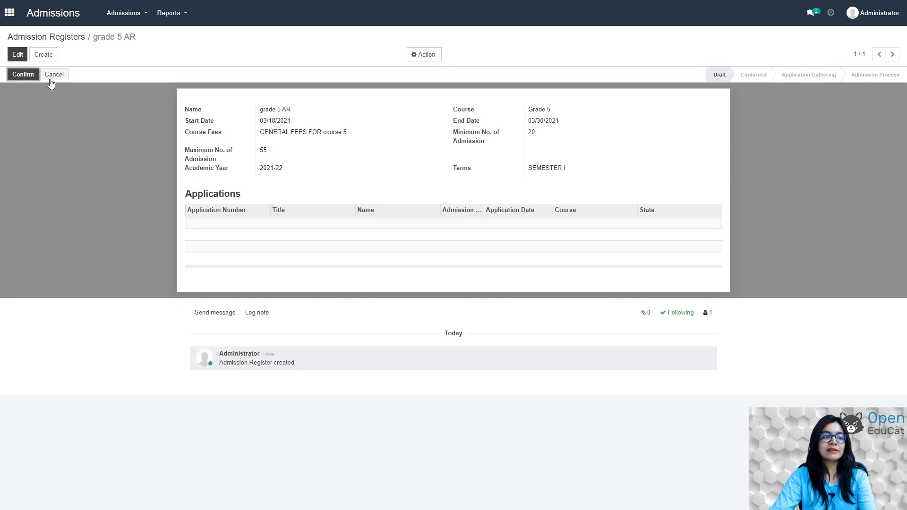
click(22, 75)
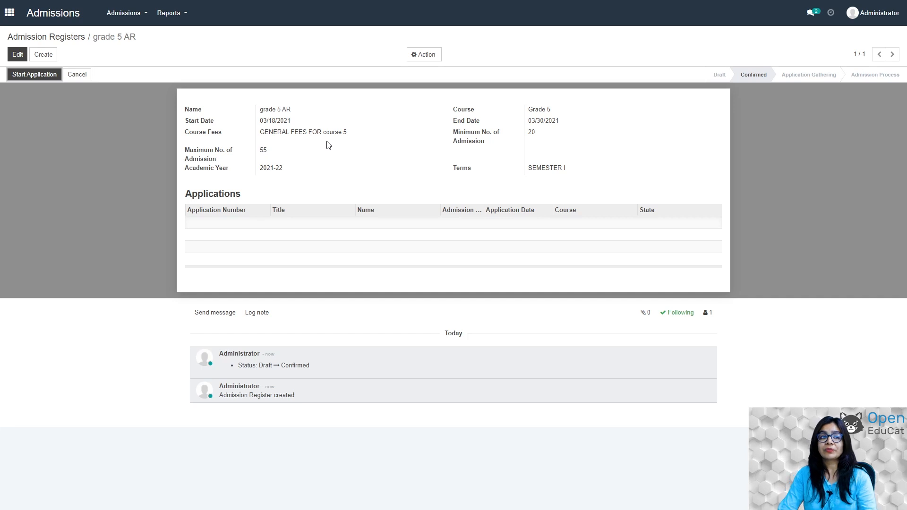
Start applications so the grade 5 AR register enters Application Gathering.
click(31, 75)
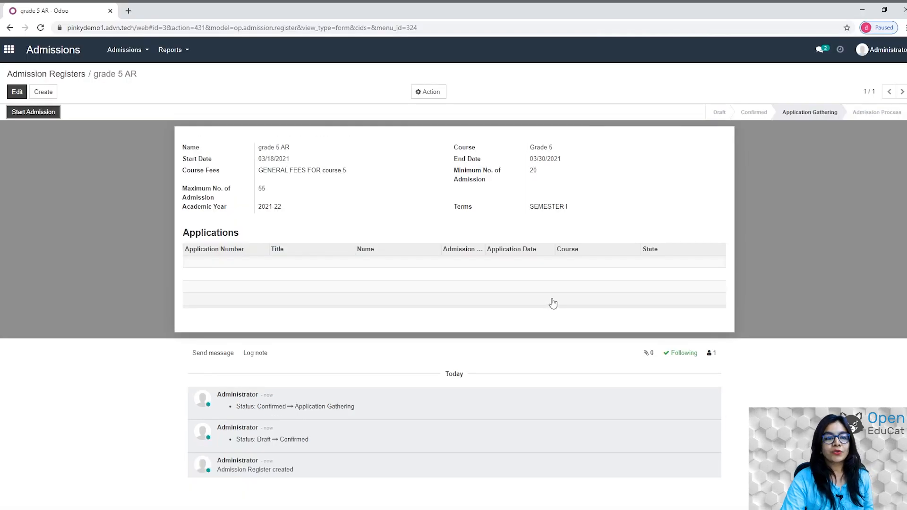
Cut the web address back to the site's domain to load the public home page.
click(433, 29)
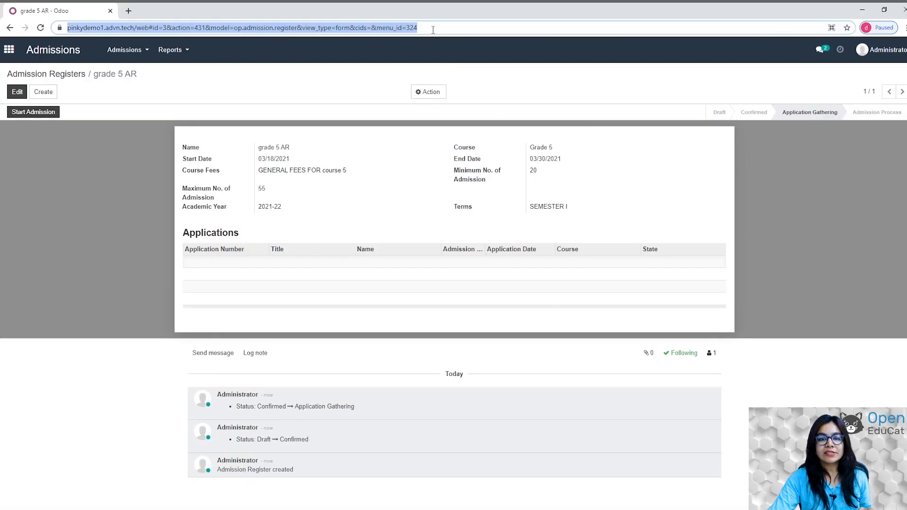
click(437, 29)
drag(439, 29, 160, 30)
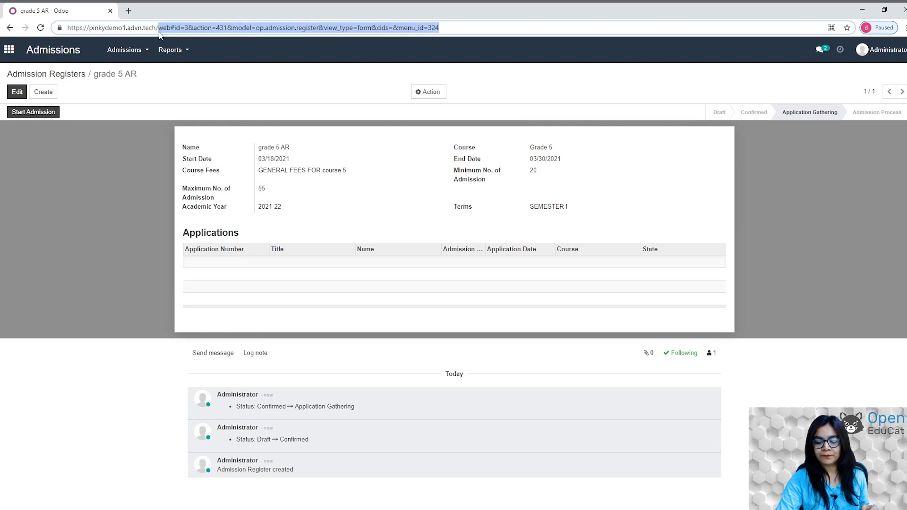
key(BackSpace)
key(Return)
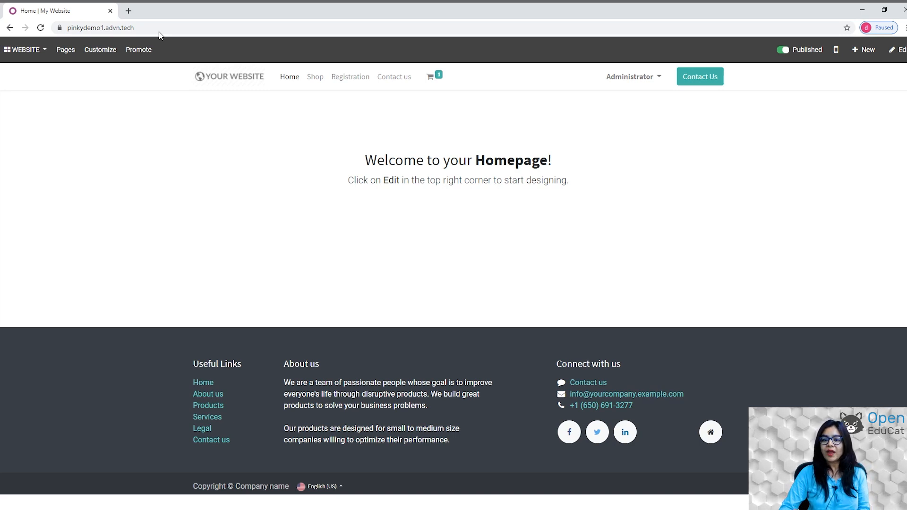
Open the online registration, choose grade 5 AR, enter the applicant's full name and birth date 03/08/2021.
click(354, 87)
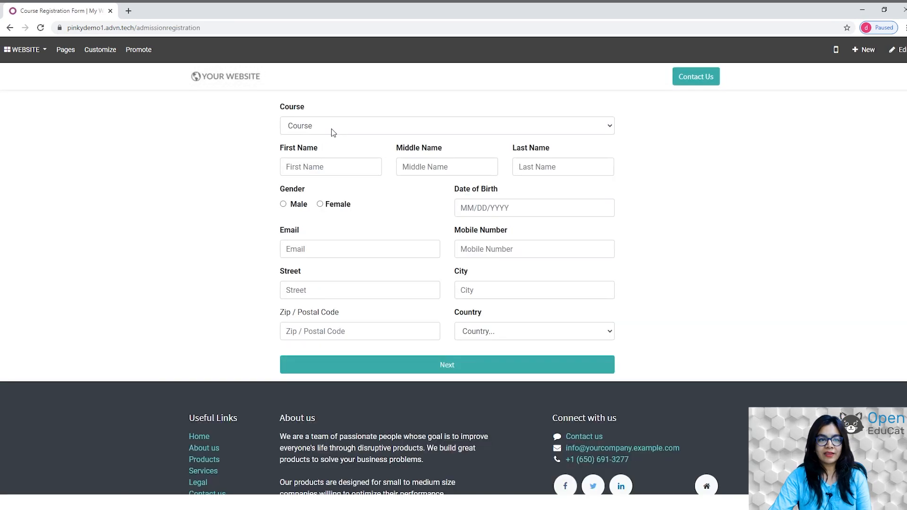
click(598, 125)
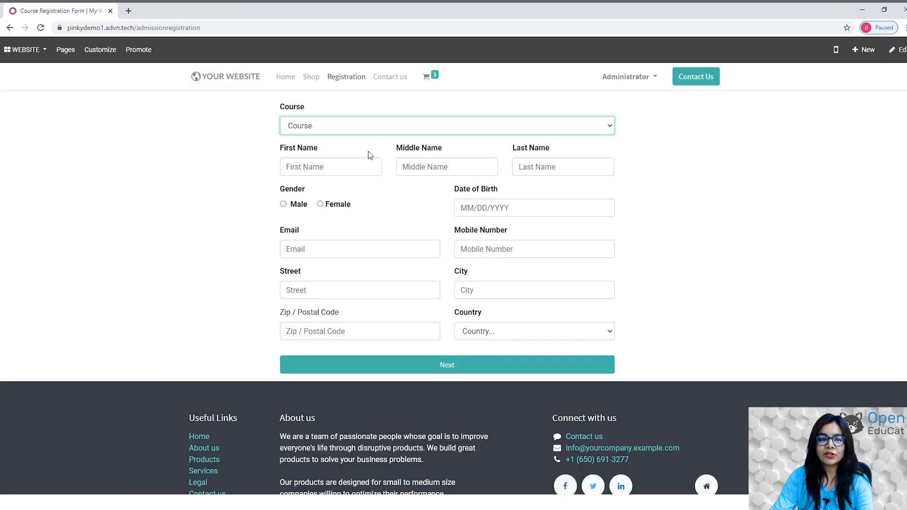
click(338, 153)
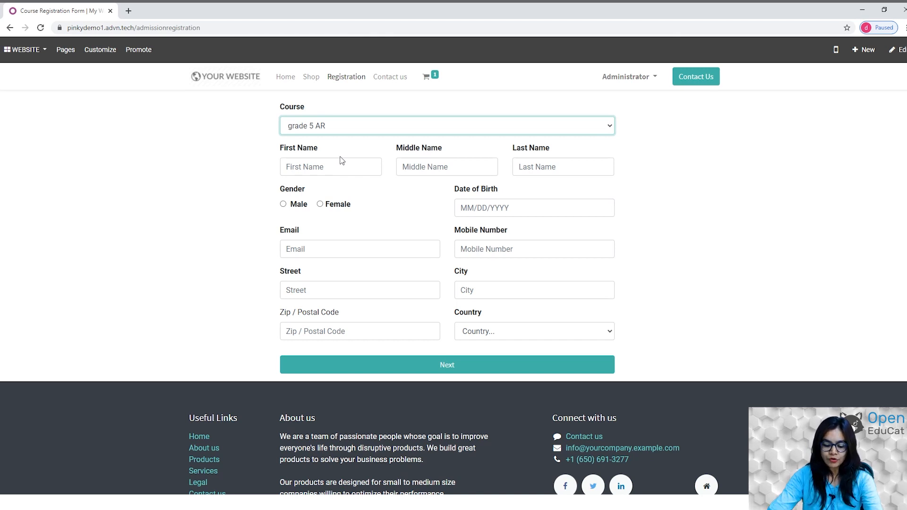
click(298, 165)
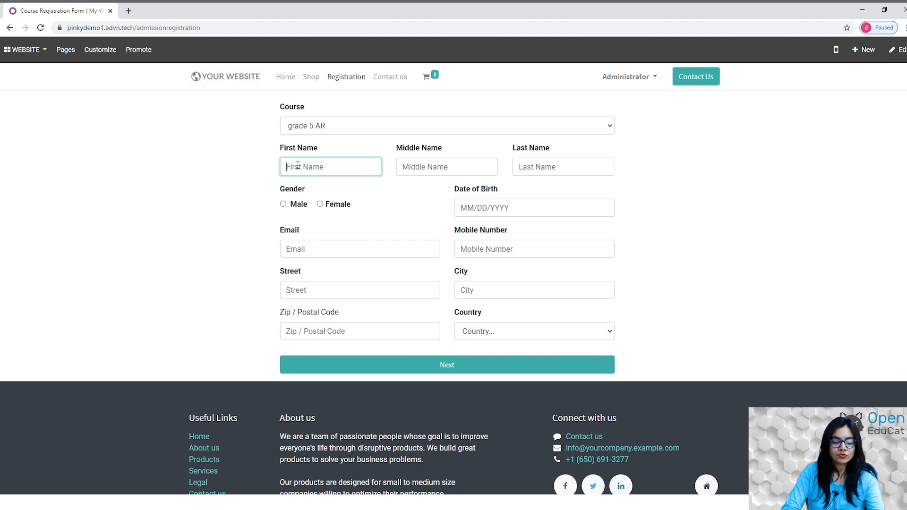
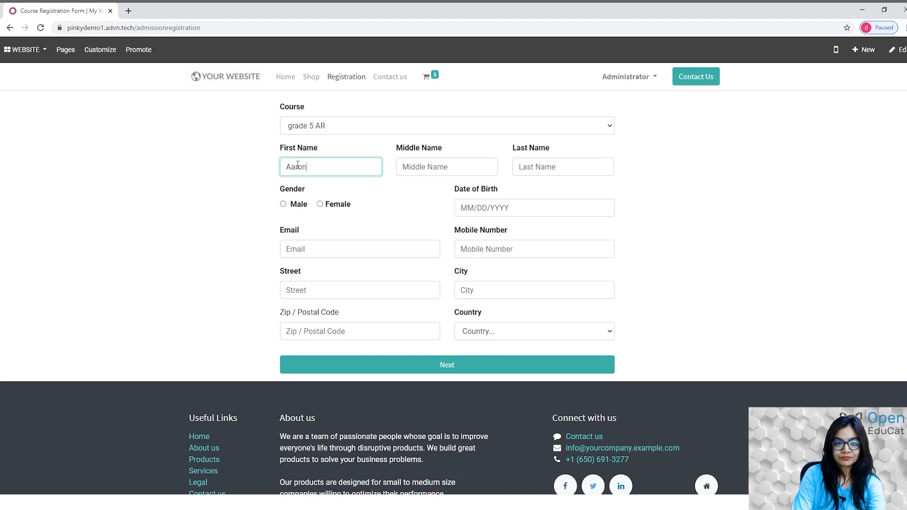
key(Tab)
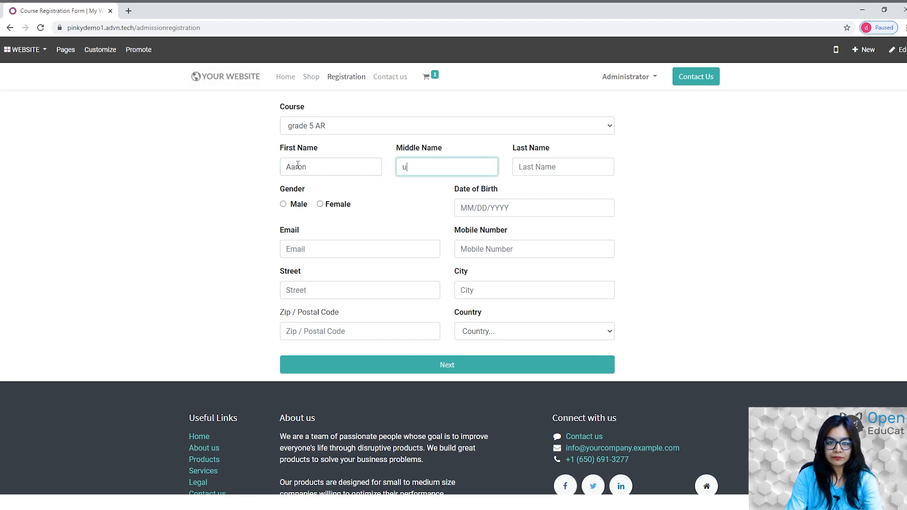
key(Tab)
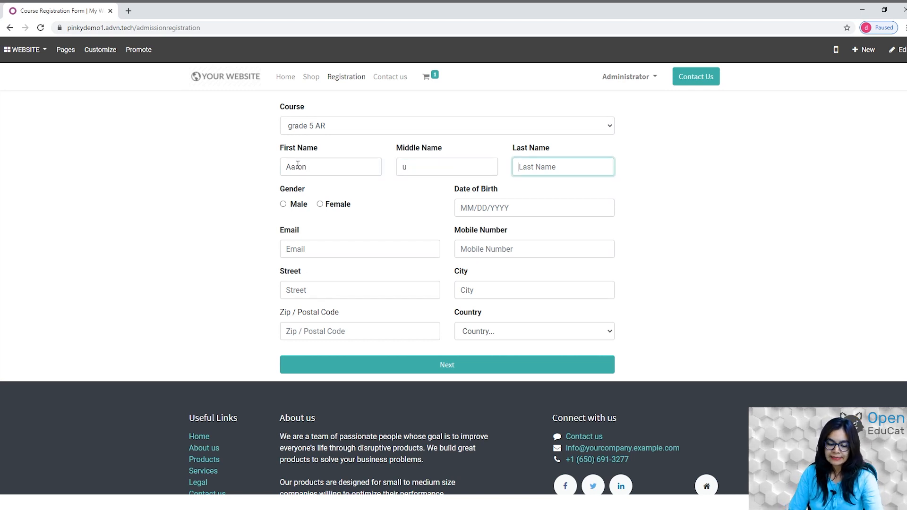
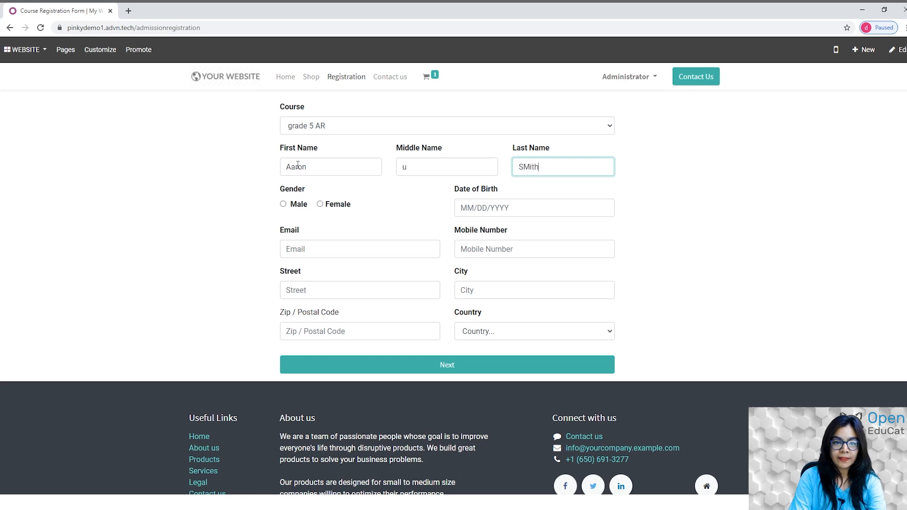
key(Tab)
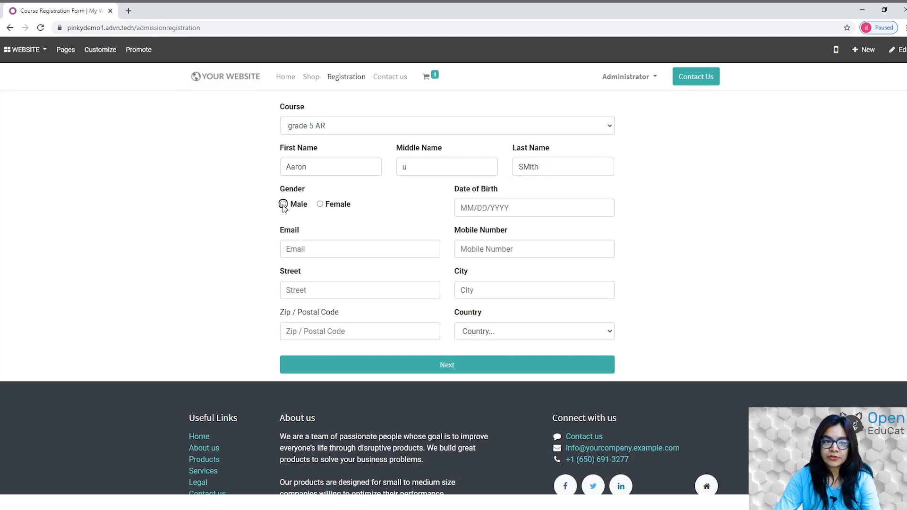
click(500, 209)
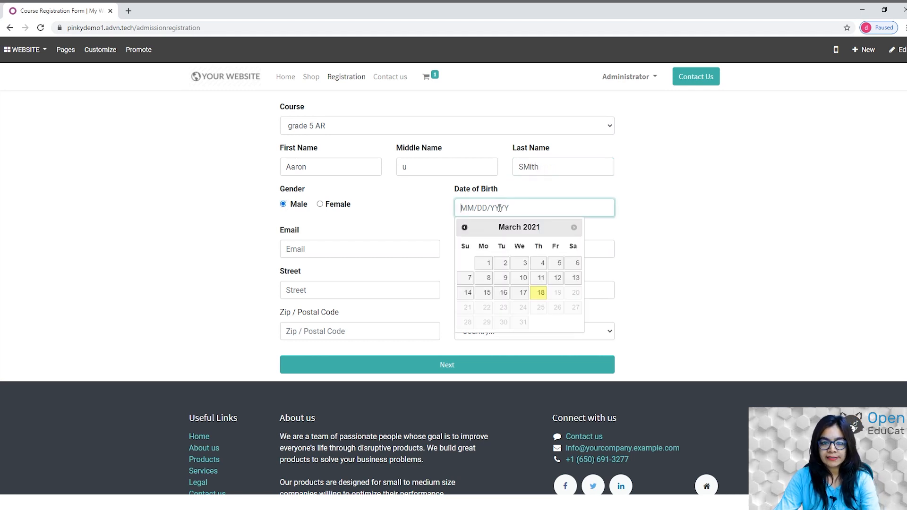
click(489, 275)
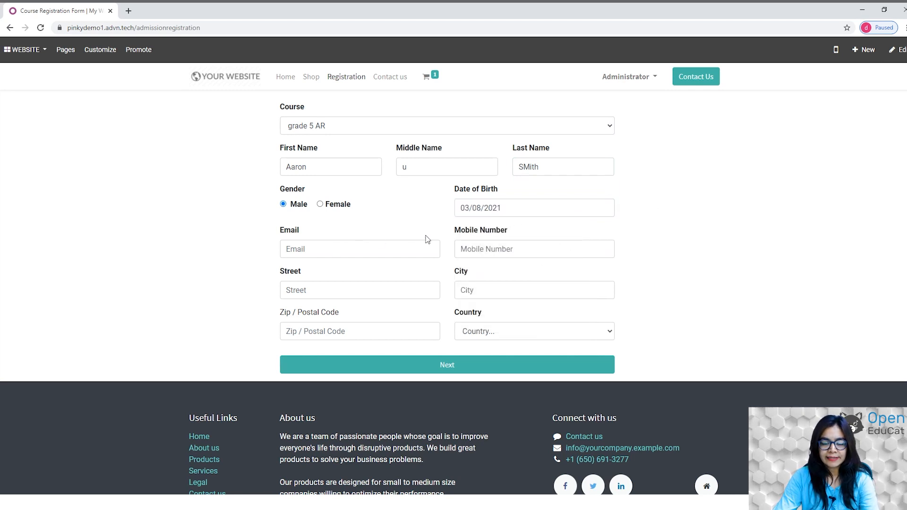
Fill in the applicant's e-mail, mobile number, street, city and postal code, select France, and submit.
click(346, 250)
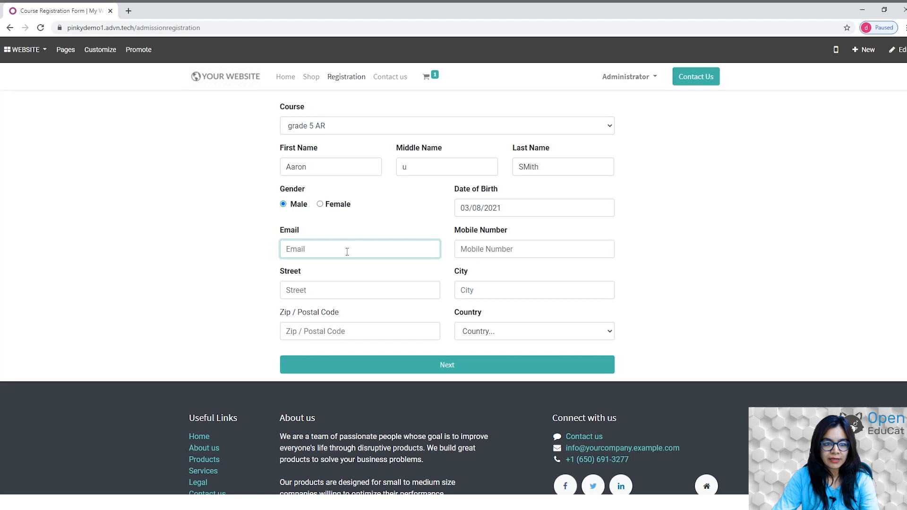
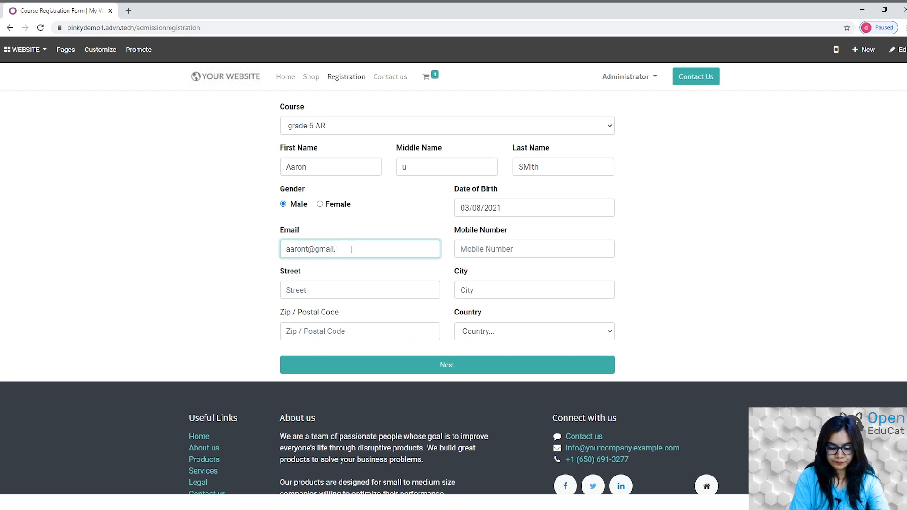
key(Tab)
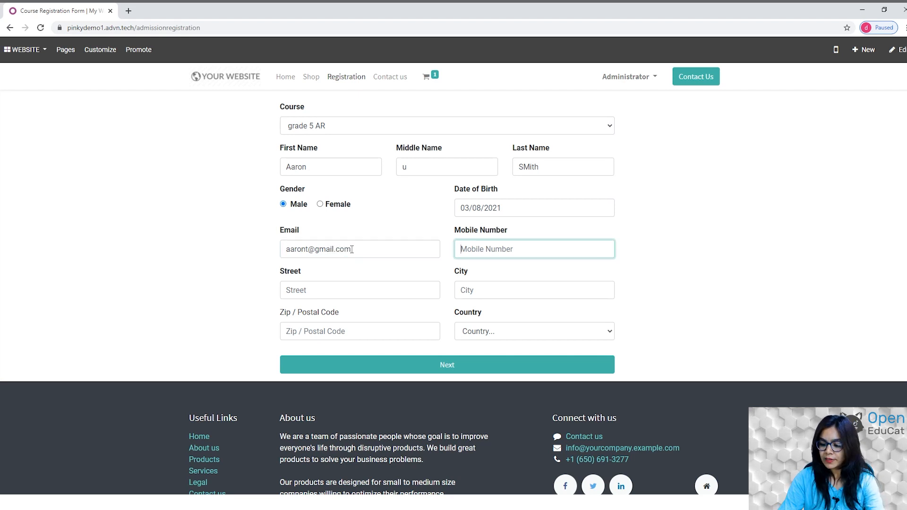
text(78945612)
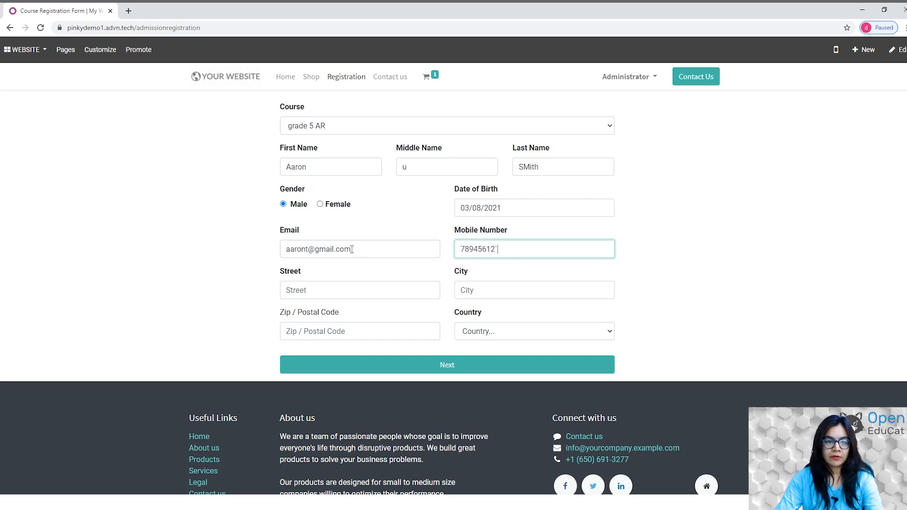
click(304, 291)
text(T)
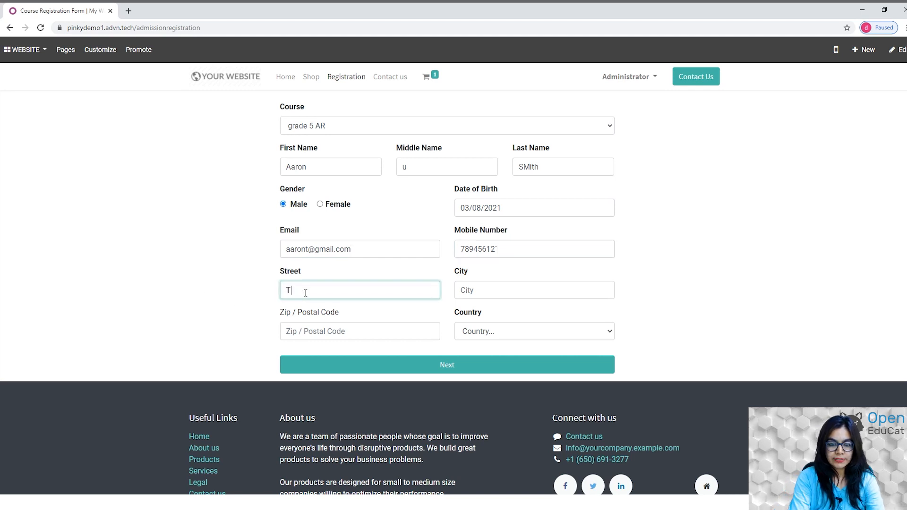
click(550, 286)
text(paris)
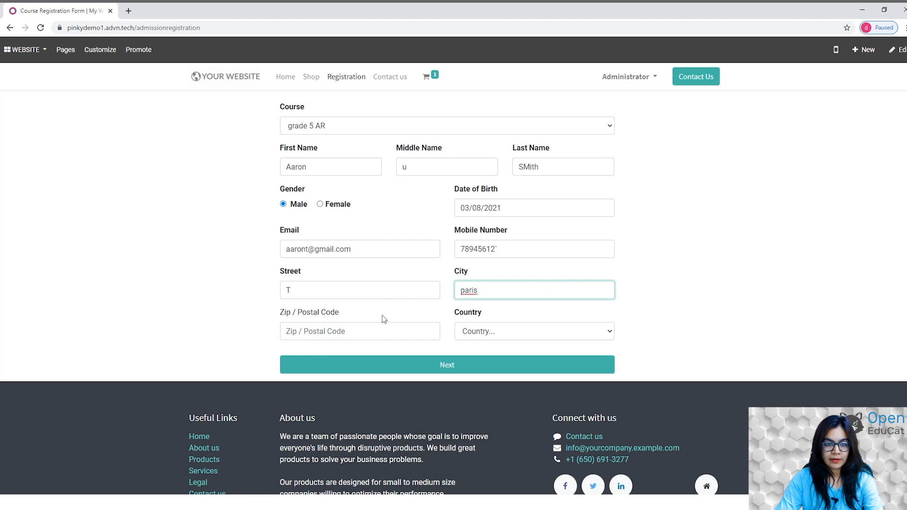
click(360, 336)
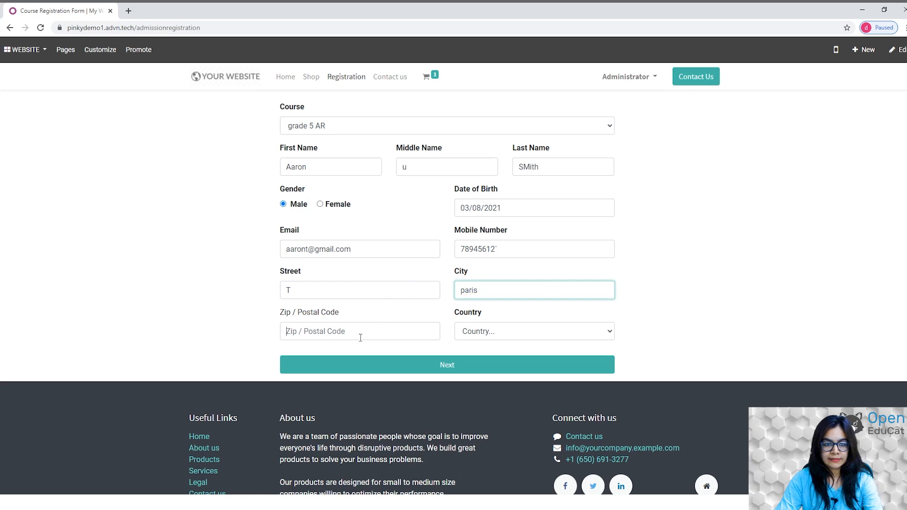
click(310, 357)
click(523, 331)
text(fre)
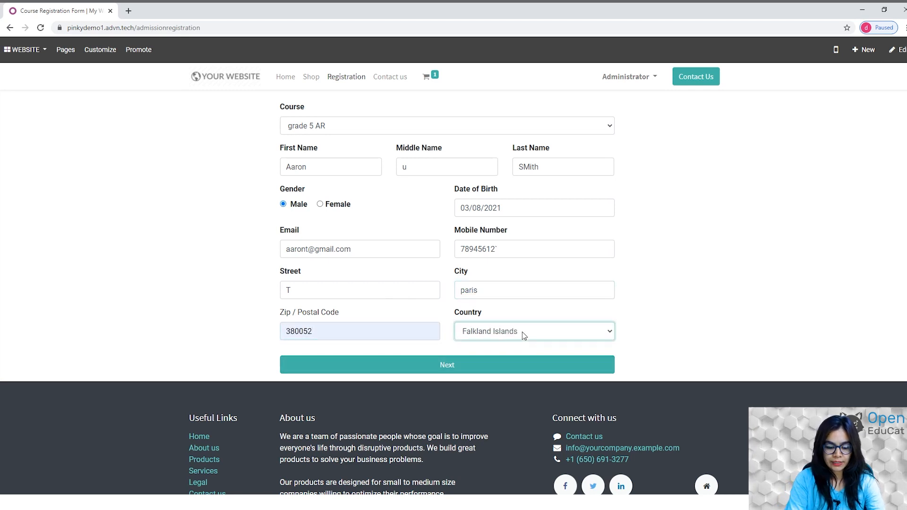
key(Up)
click(441, 366)
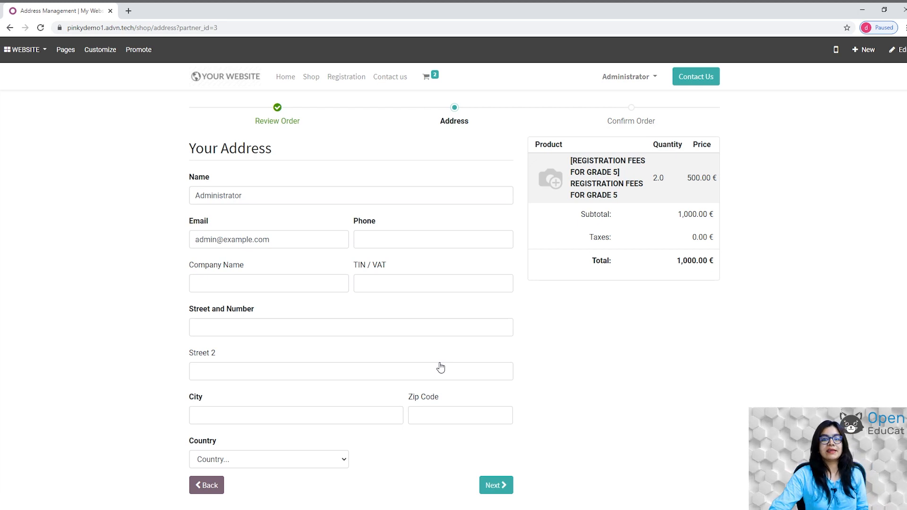
Switch from the website to the OpenEduCat back office and return to the apps home screen.
click(11, 52)
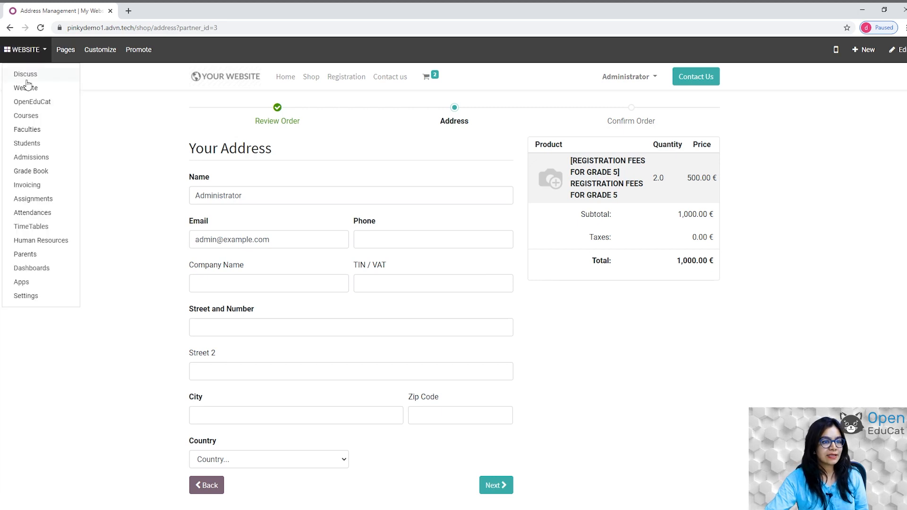
click(29, 102)
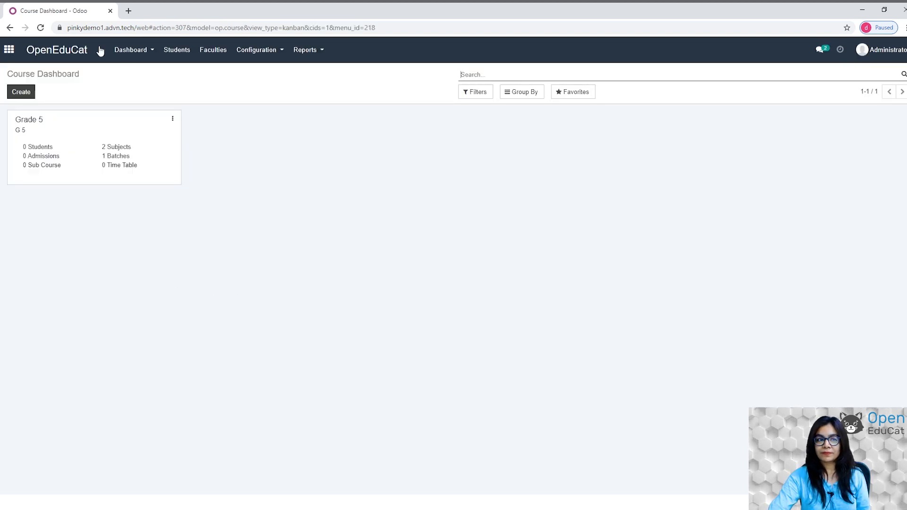
click(9, 50)
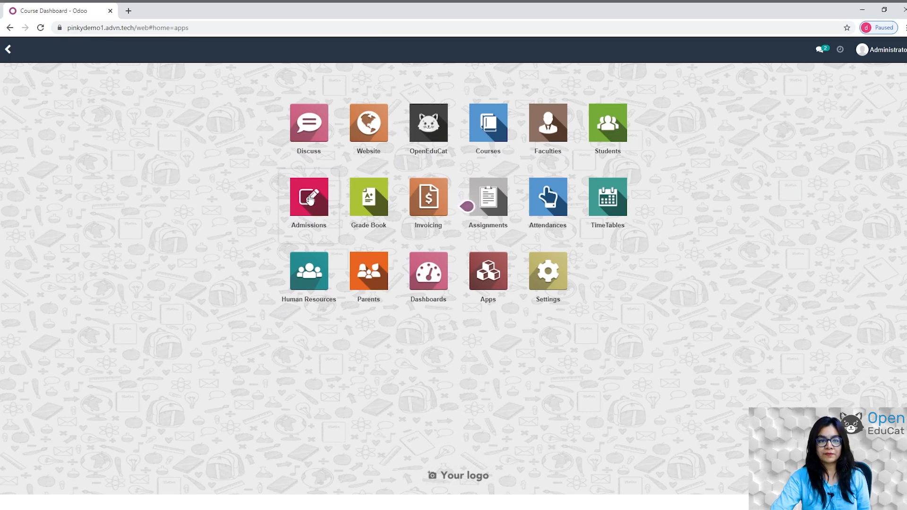
click(310, 200)
Open the new Grade 5 application from the Admissions > Applications list.
click(121, 52)
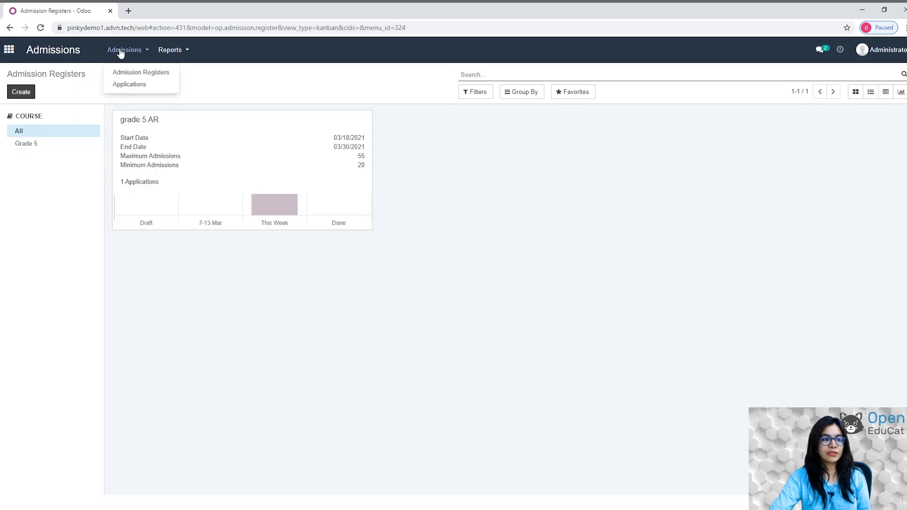
click(130, 84)
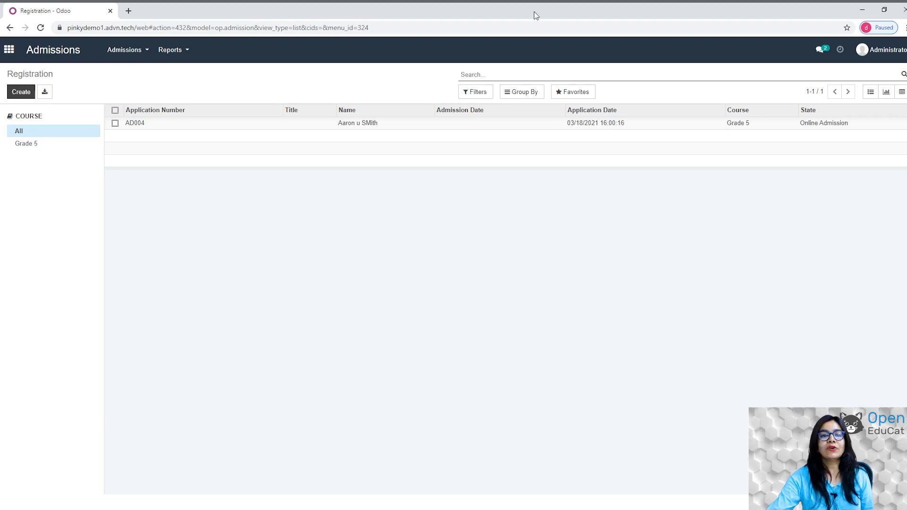
click(369, 131)
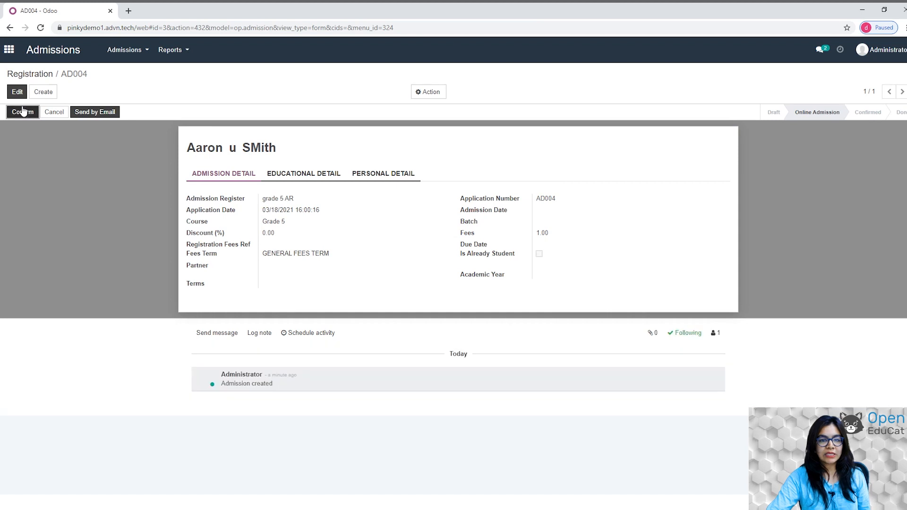
Edit the application and assign Batch 1, term SEMESTER I and academic year 2021-22.
click(17, 94)
click(18, 94)
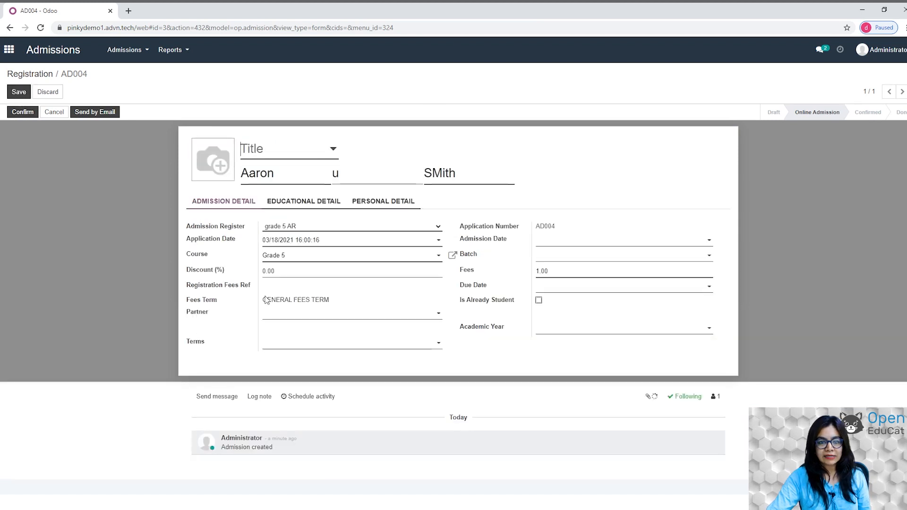
click(707, 257)
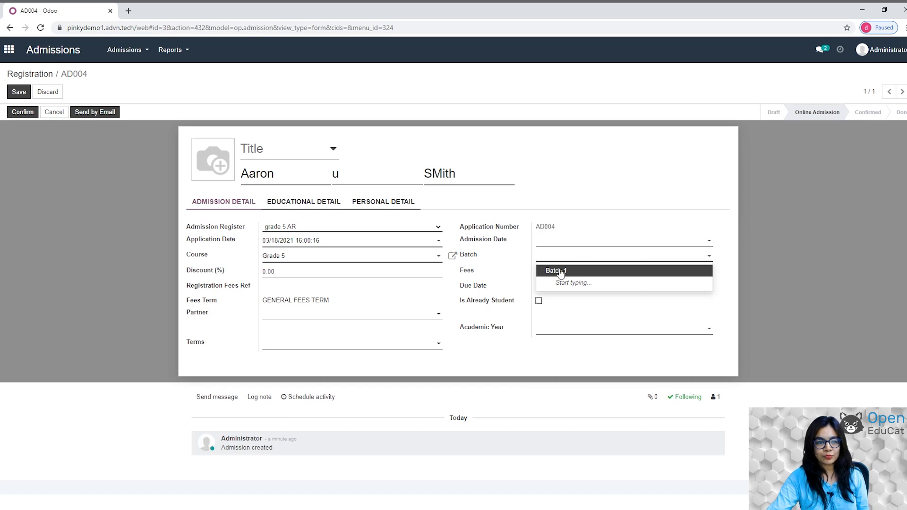
click(560, 273)
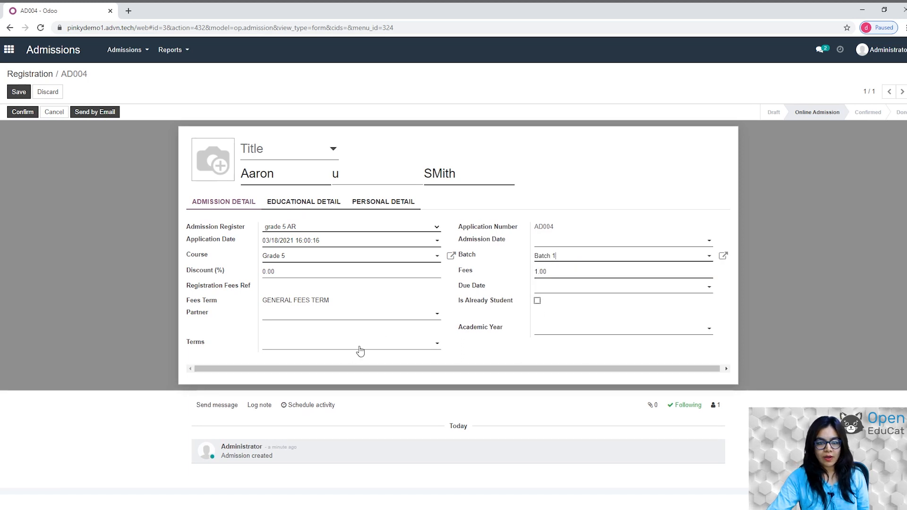
click(289, 345)
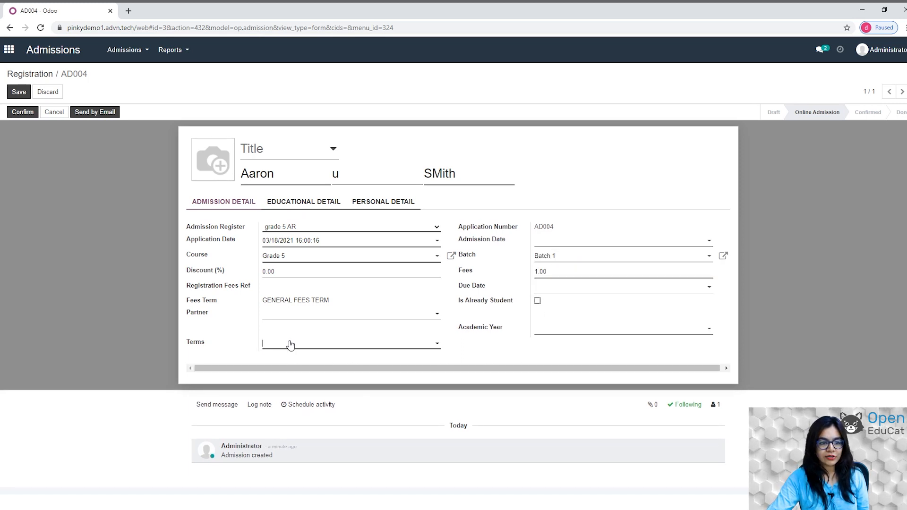
click(435, 344)
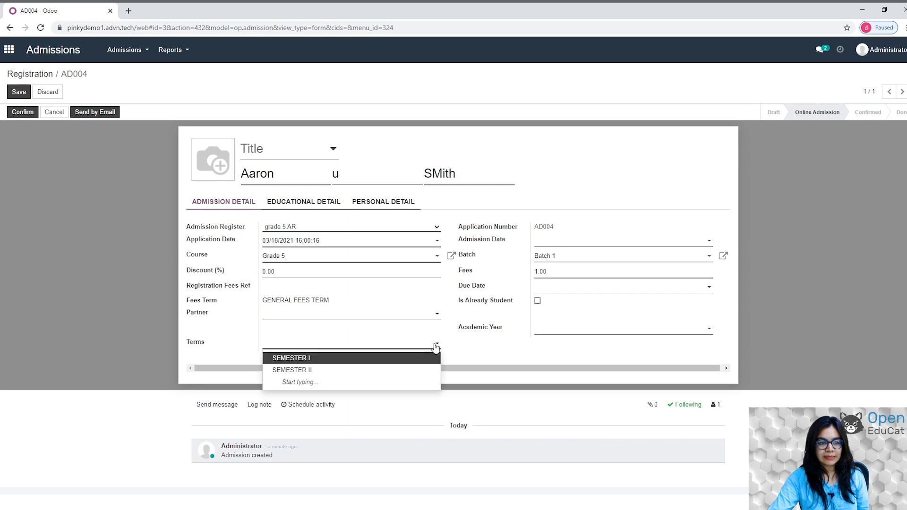
click(436, 346)
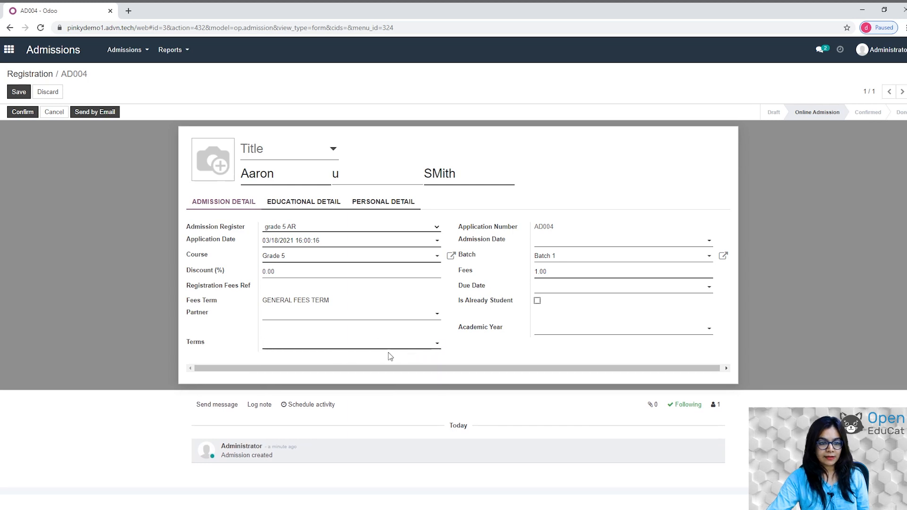
click(404, 349)
click(405, 349)
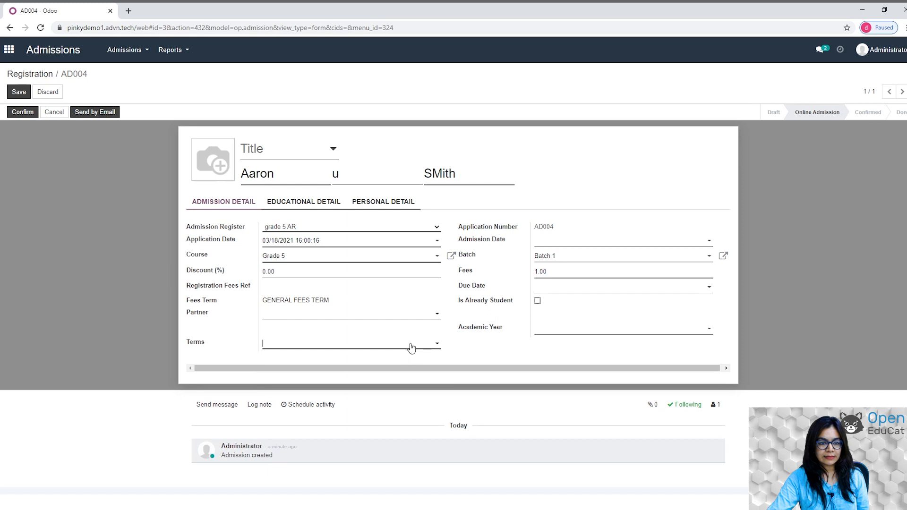
click(429, 349)
click(386, 357)
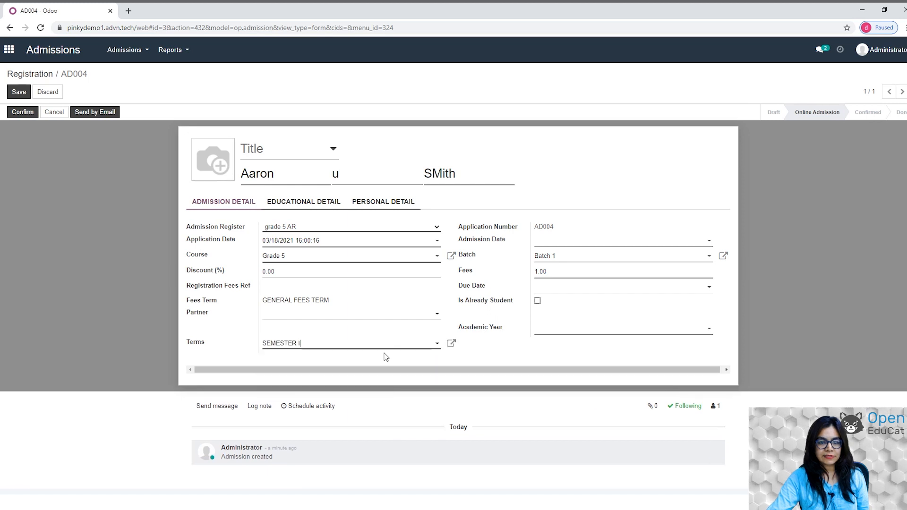
click(618, 332)
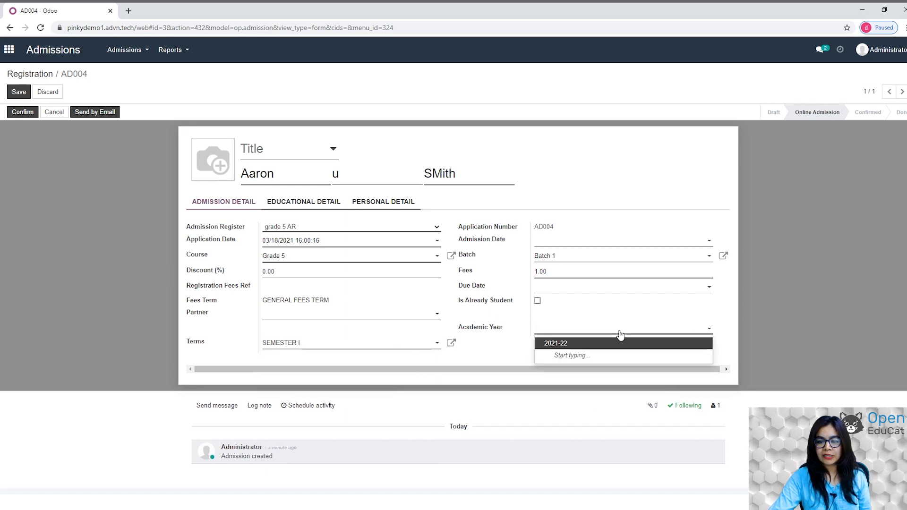
click(561, 347)
Add the applicant's mobile number under Personal Detail and save the application.
click(378, 202)
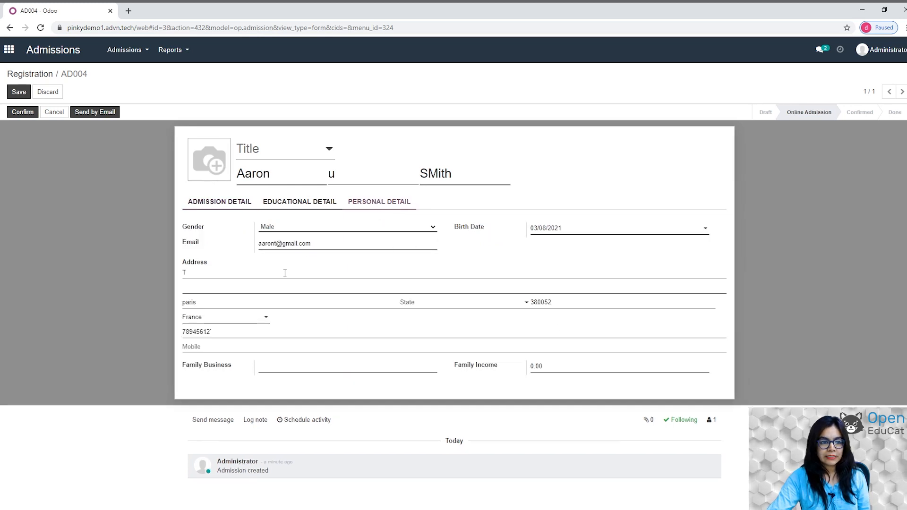
click(219, 346)
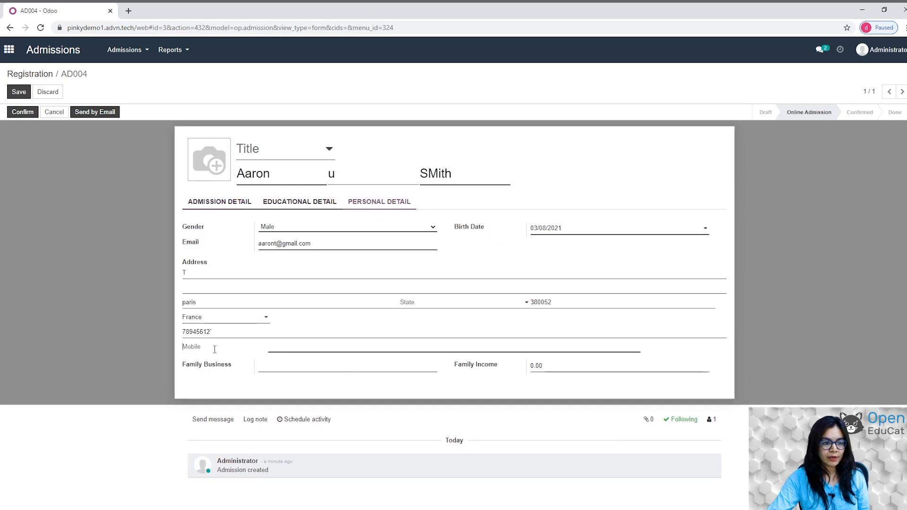
text(78945612)
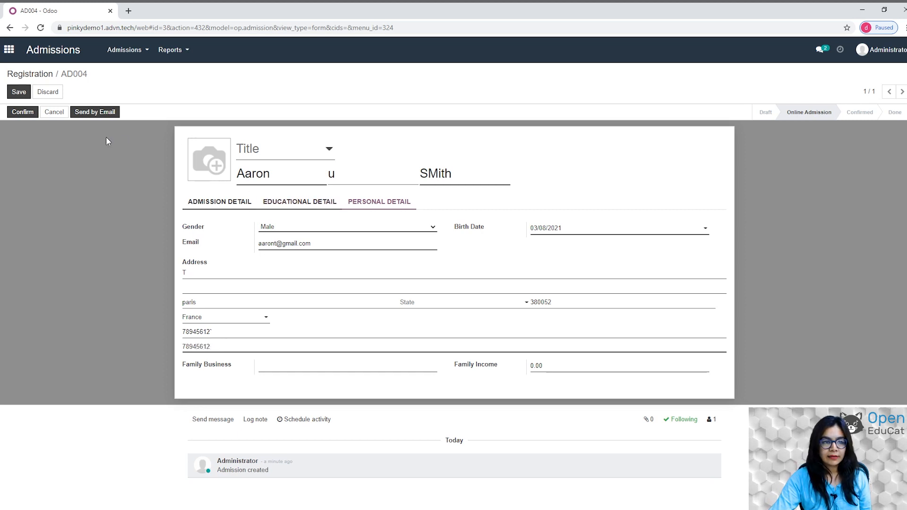
click(14, 91)
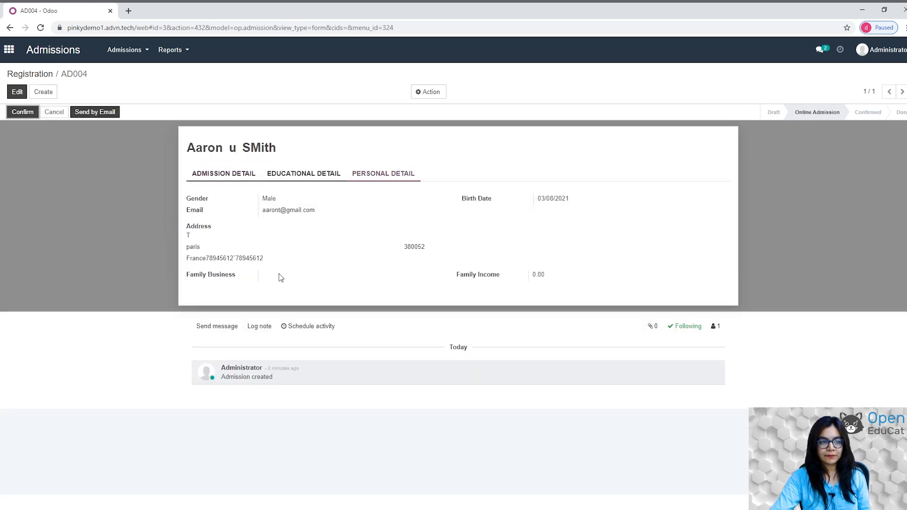
Confirm, approve and enroll admission AD004 until its status reads Done.
click(14, 114)
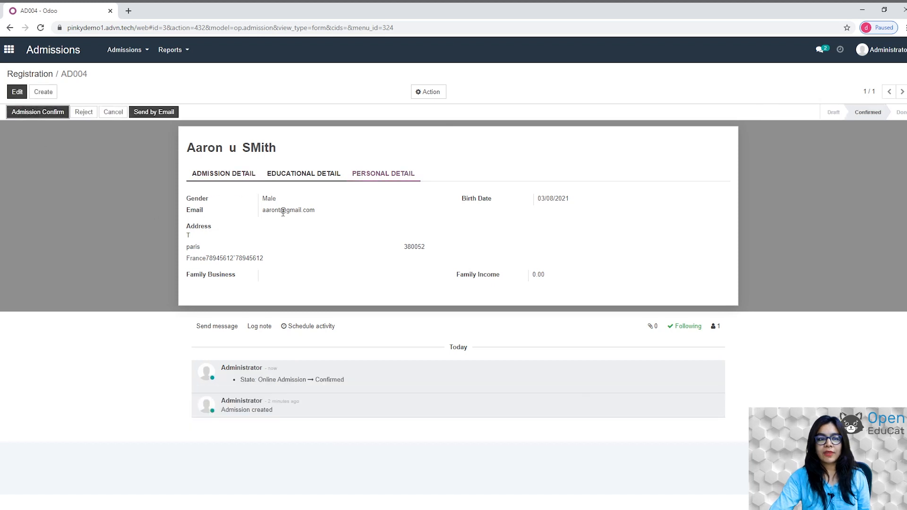
click(33, 111)
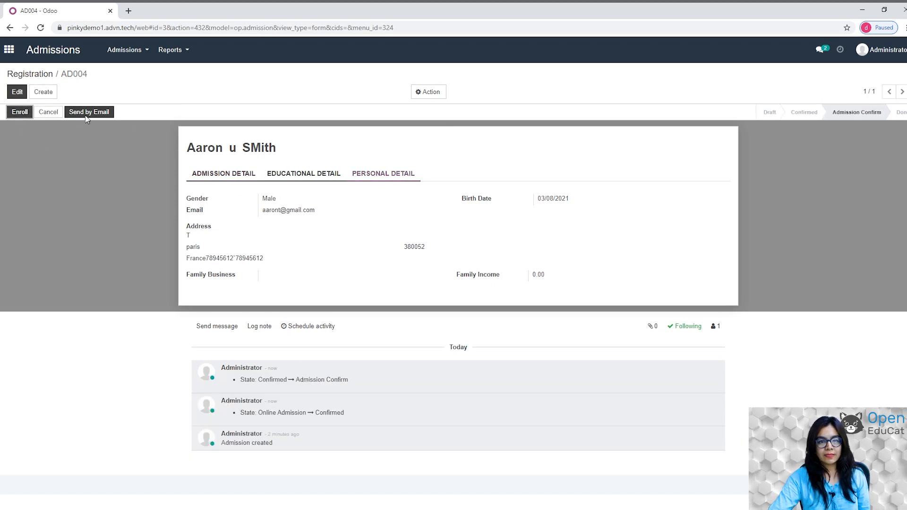
click(20, 114)
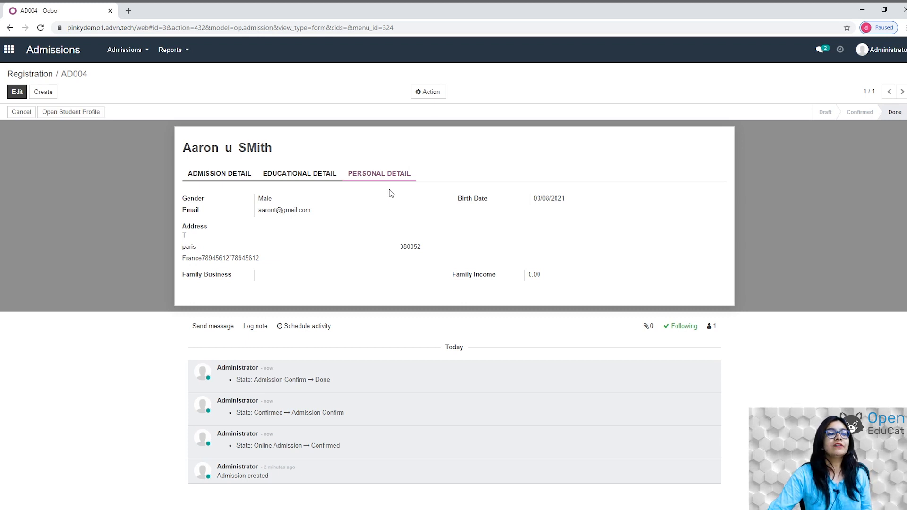
click(141, 50)
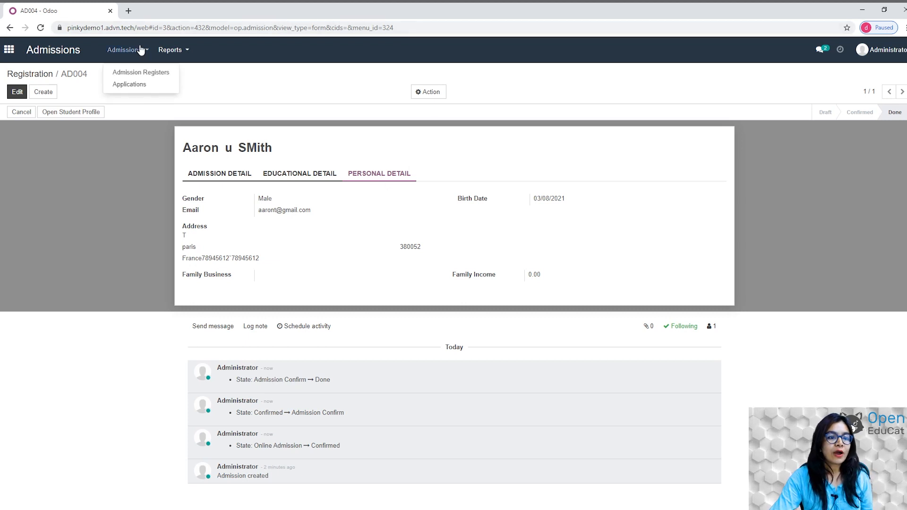
Create a new admission application titled Miss with the applicant's first, middle and last names.
click(136, 86)
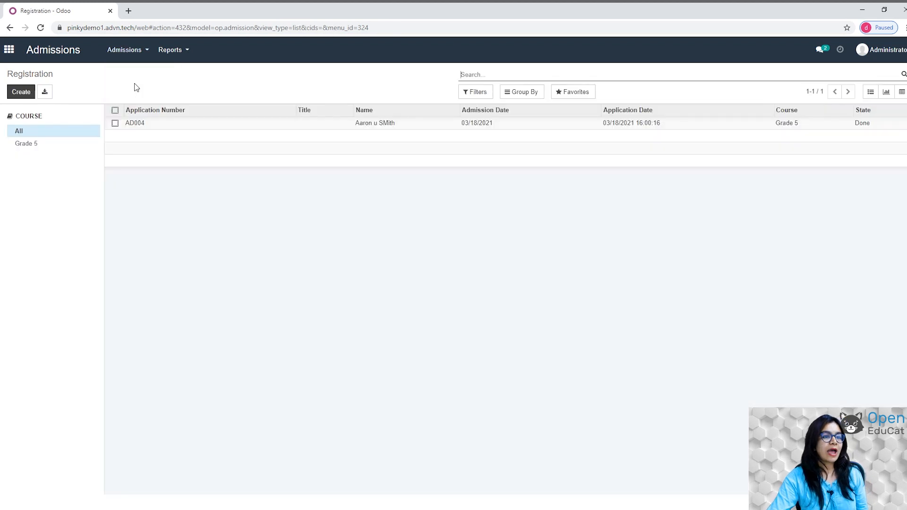
click(19, 105)
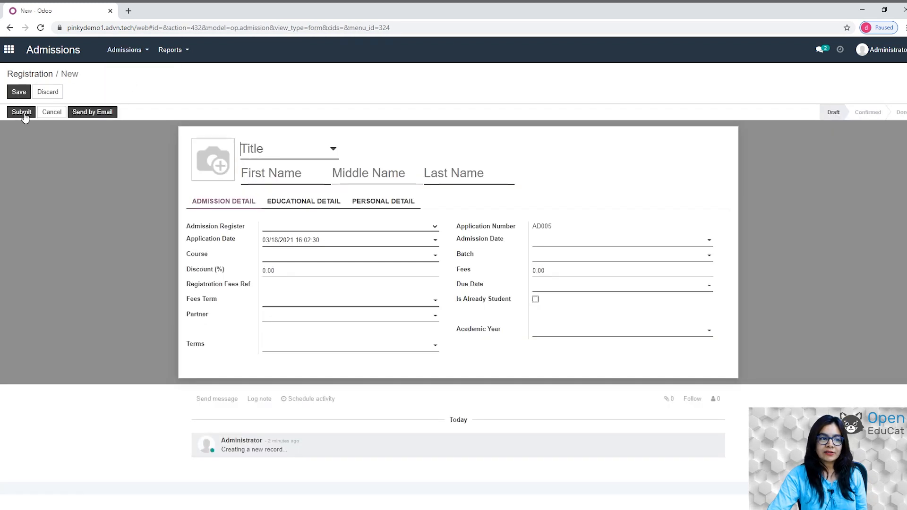
click(332, 151)
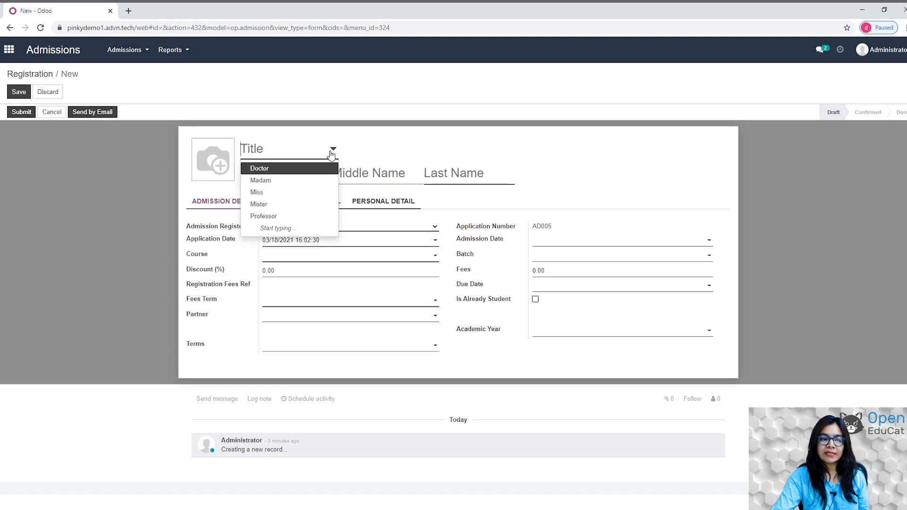
click(270, 192)
click(268, 171)
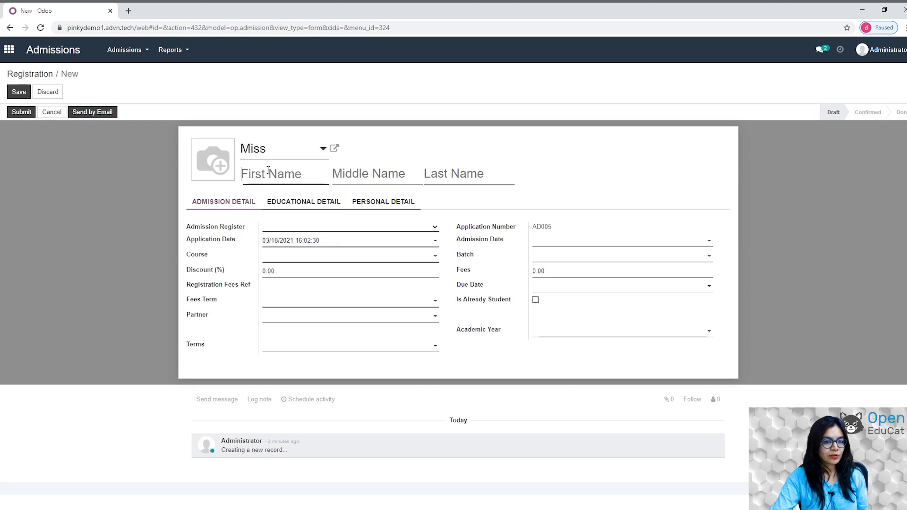
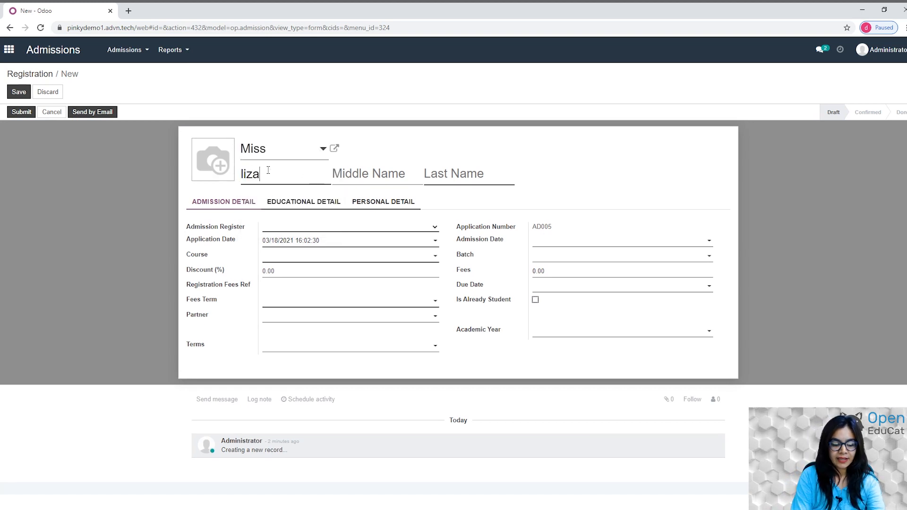
key(Tab)
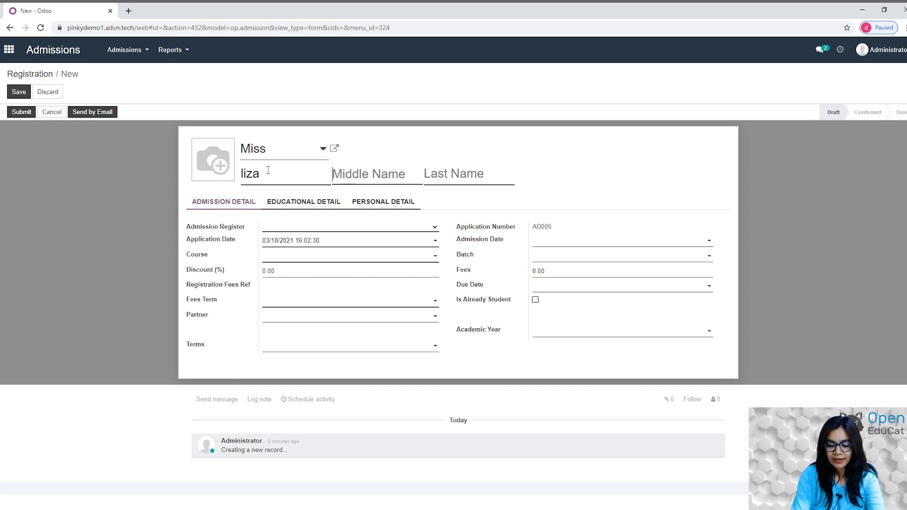
key(Tab)
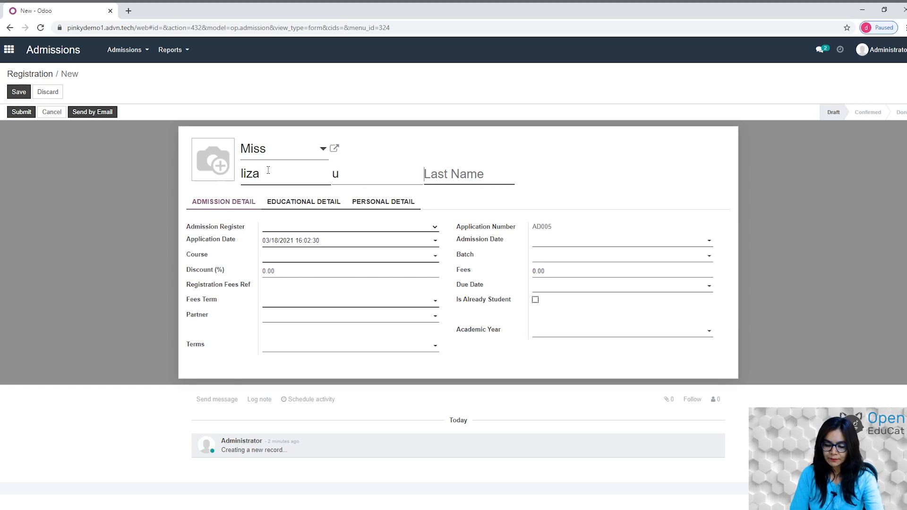
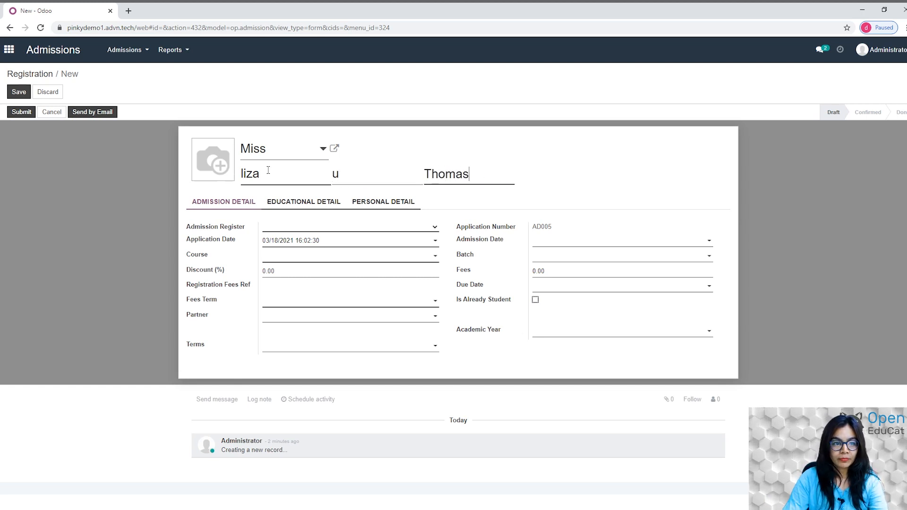
Register the application under admission register grade 5 AR with Batch 1.
click(363, 224)
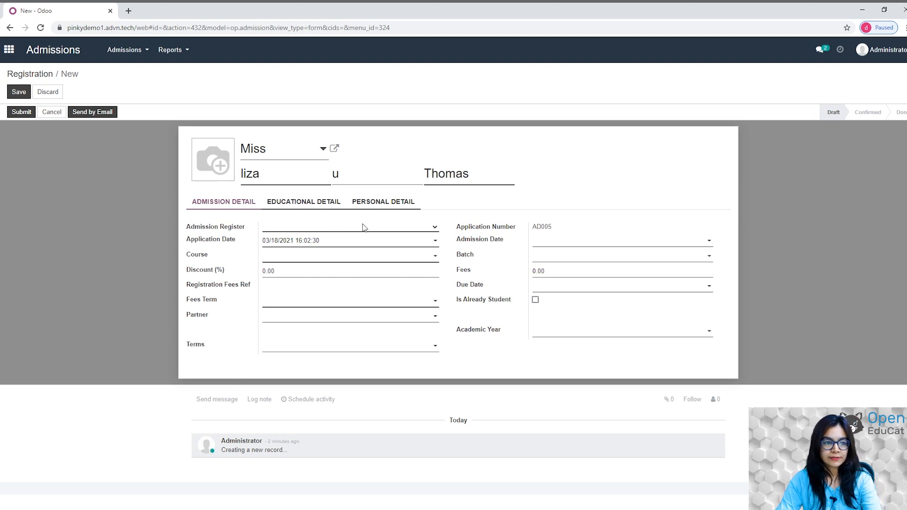
click(298, 238)
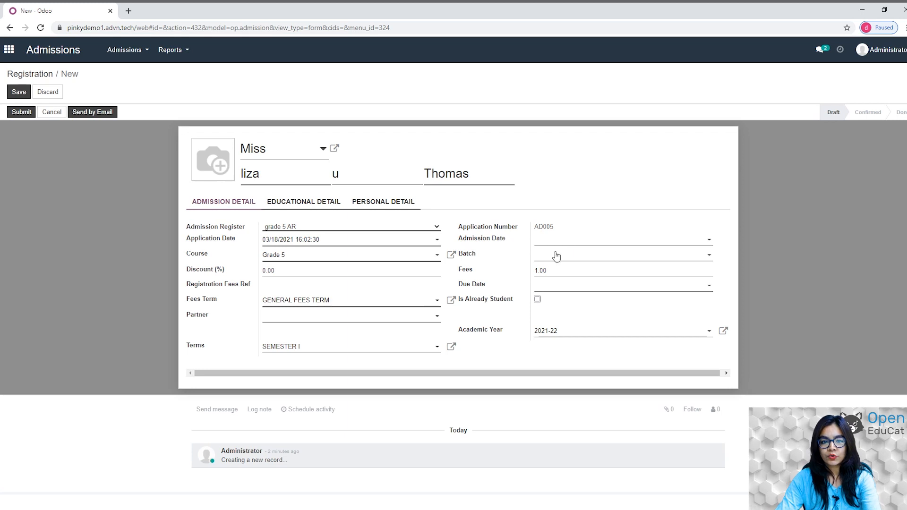
click(698, 258)
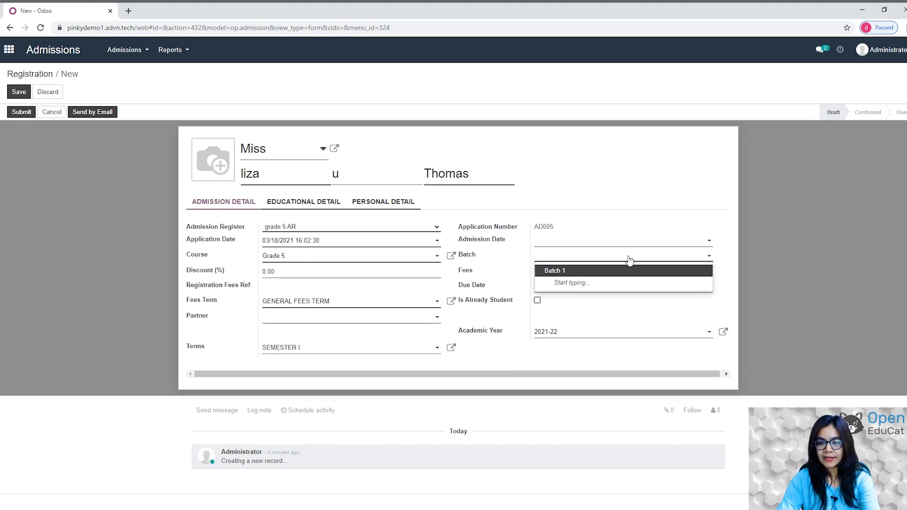
click(566, 270)
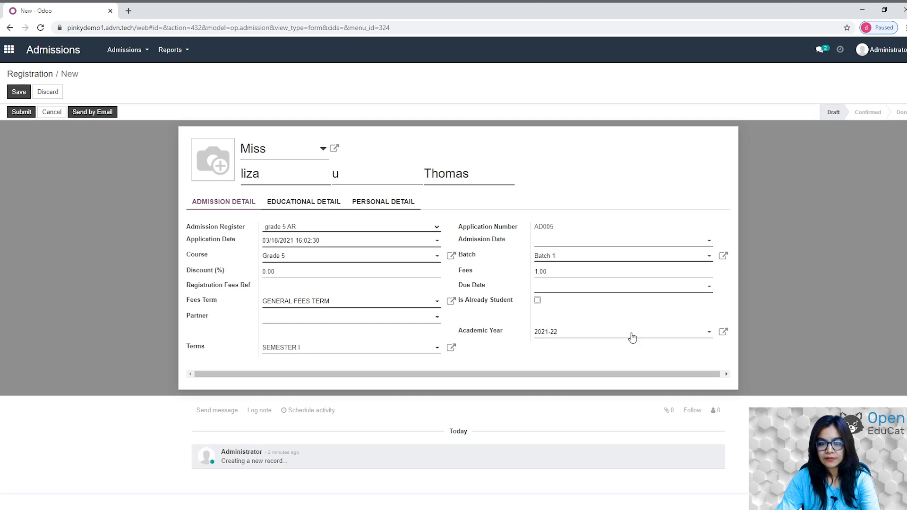
click(378, 202)
Set the applicant's gender to Female and birth date to 02/03/2021.
click(406, 229)
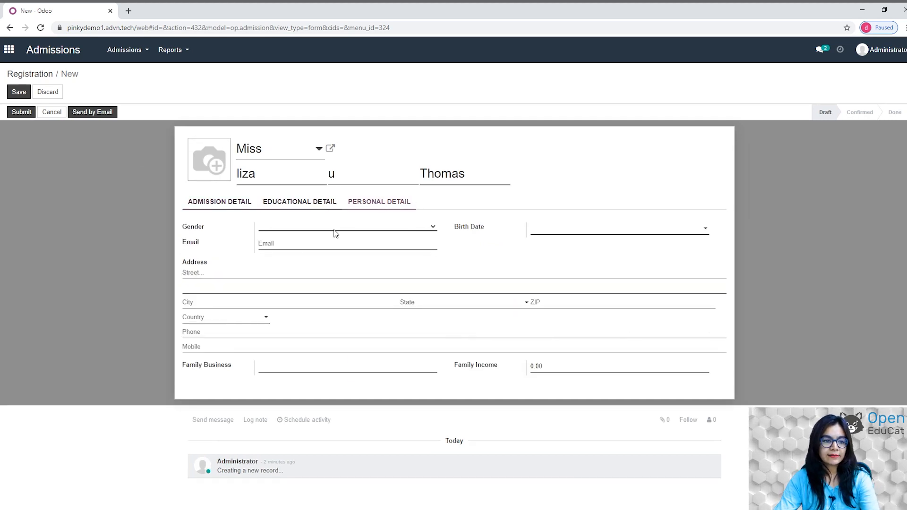
click(273, 247)
click(600, 229)
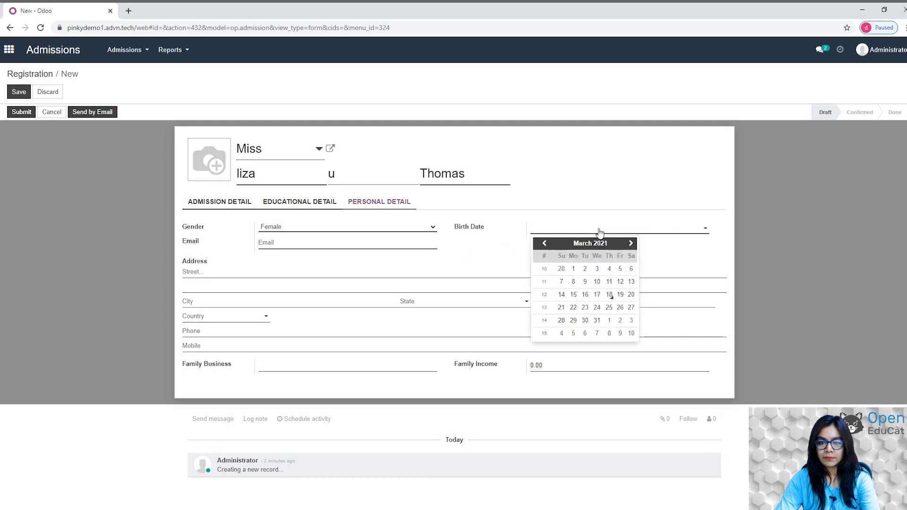
click(547, 253)
Fill in her e-mail address, phone and mobile numbers, and save the application.
click(333, 247)
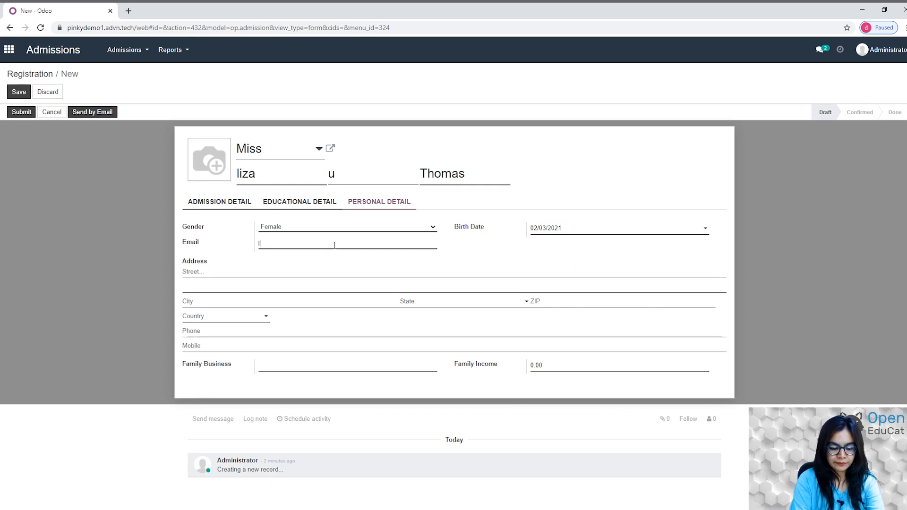
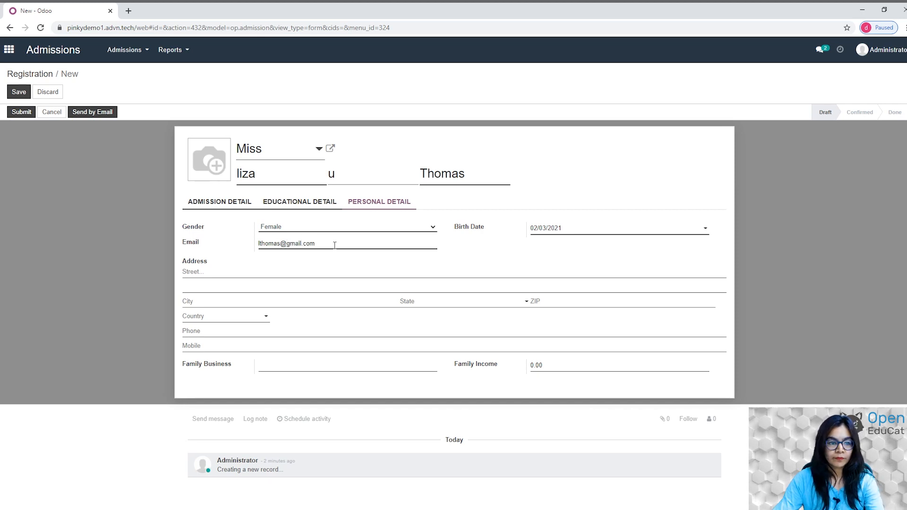
click(208, 331)
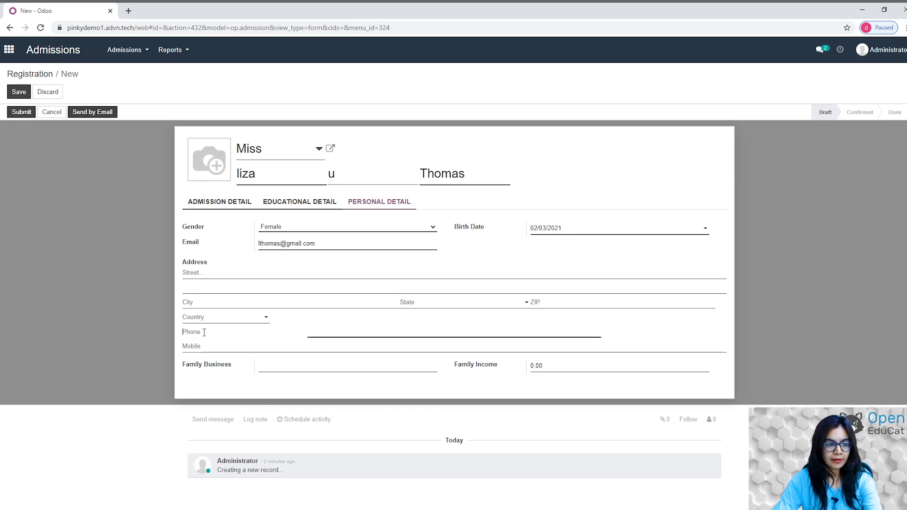
text(12345678)
click(211, 350)
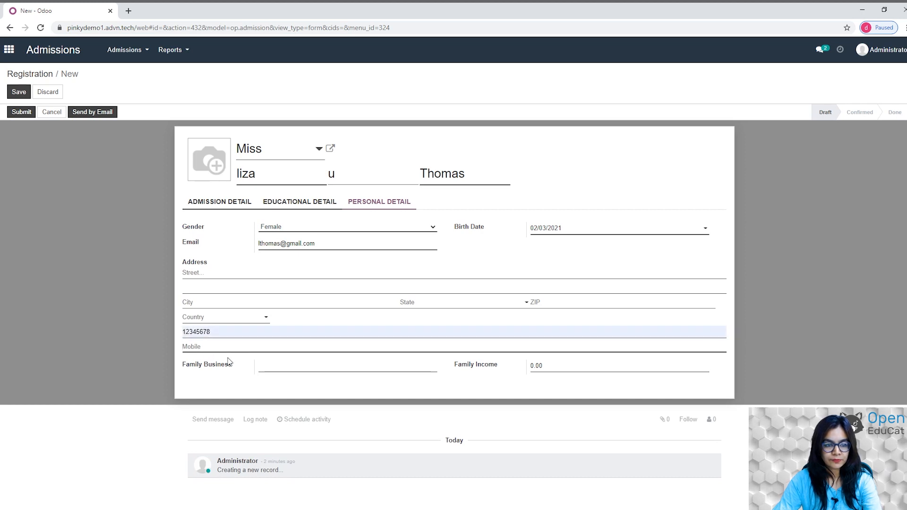
text(78945612)
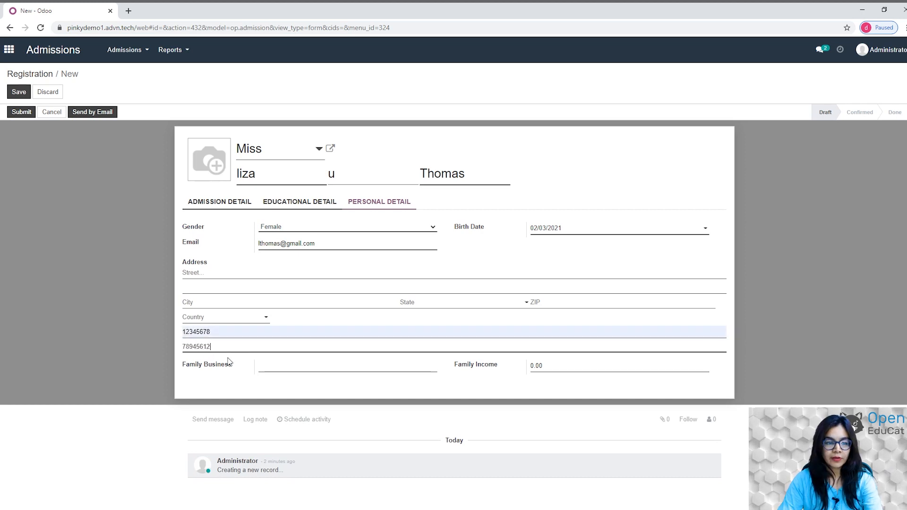
click(18, 92)
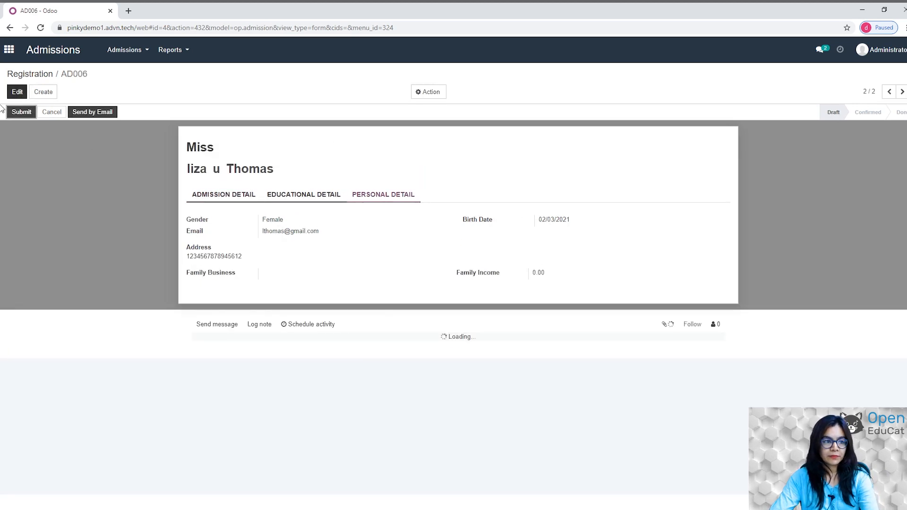
Submit, confirm and enroll AD006, then view the applications list showing both as Done.
click(22, 113)
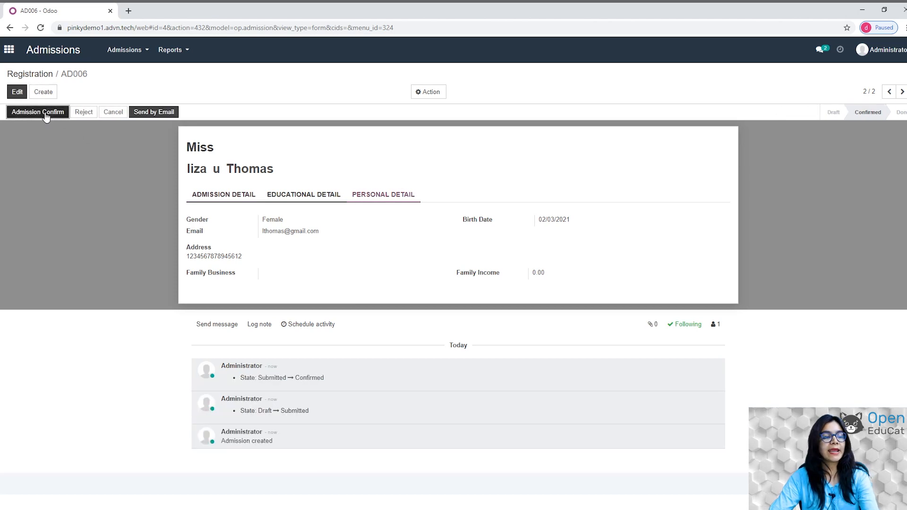
click(46, 113)
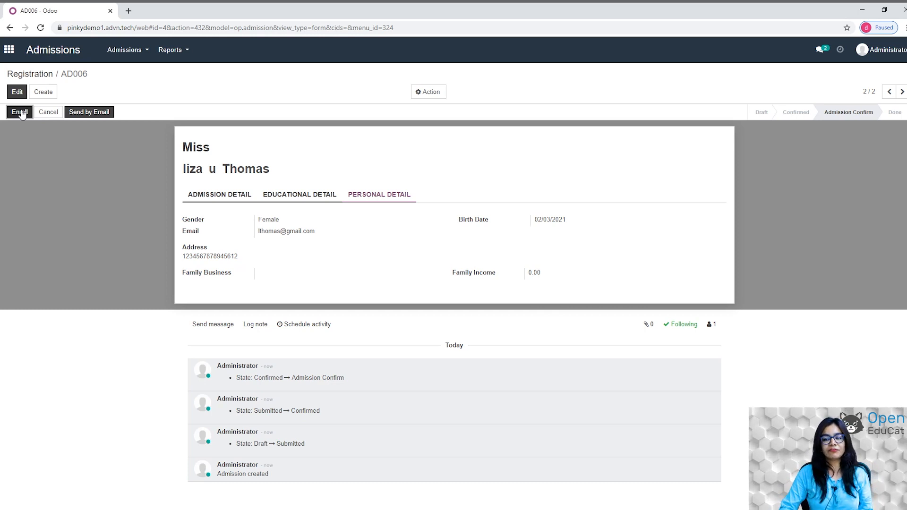
click(21, 113)
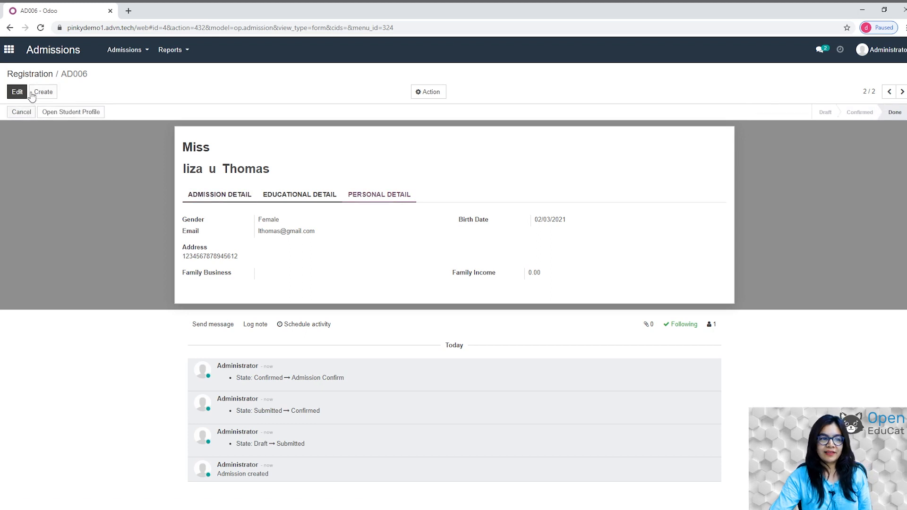
click(116, 60)
click(119, 85)
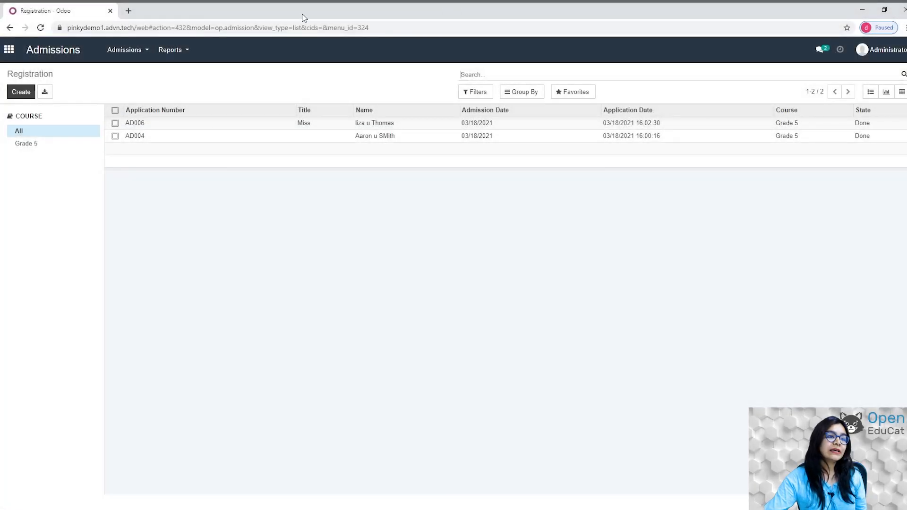
Go from the home screen into the Faculties app and start a new faculty record.
click(10, 50)
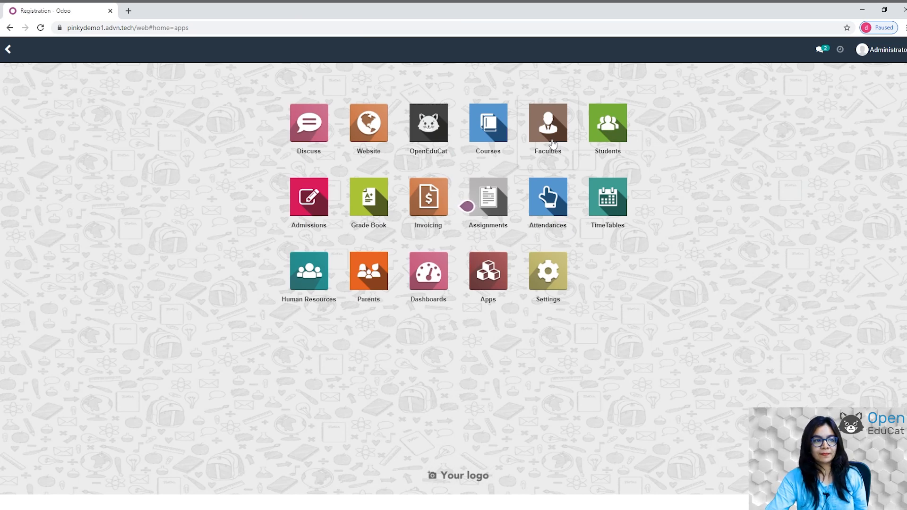
click(551, 140)
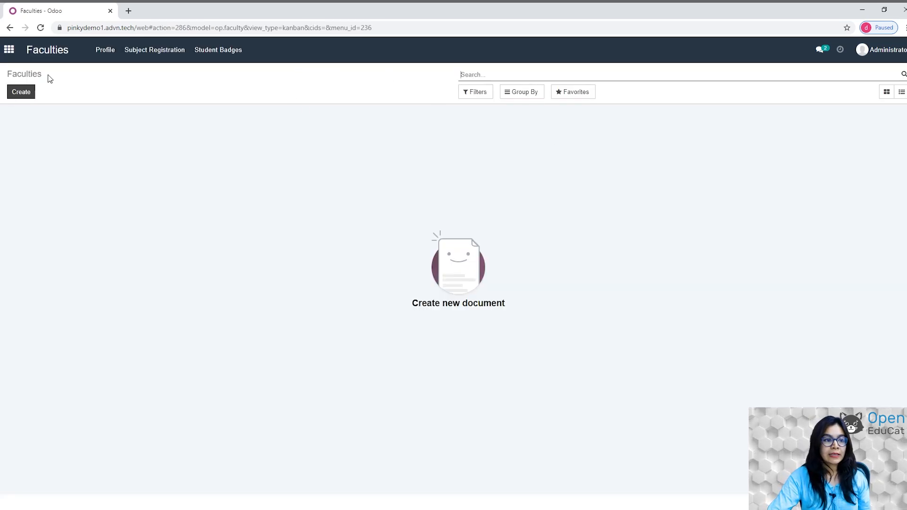
click(15, 99)
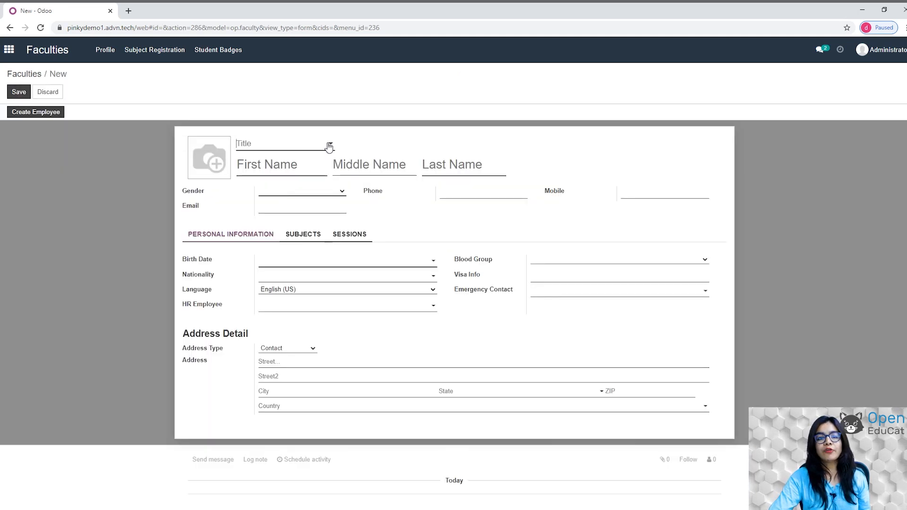
Set the title to Mister and enter the faculty member's first, middle and last names.
click(329, 145)
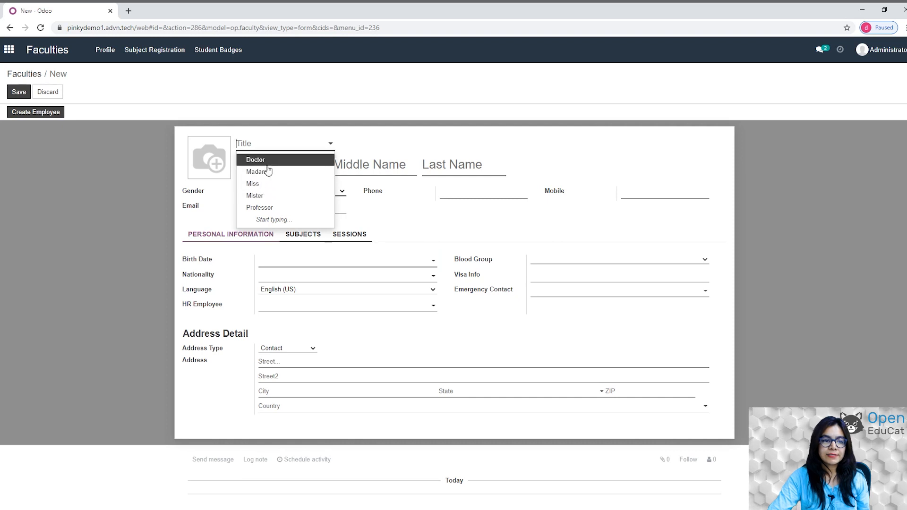
click(264, 195)
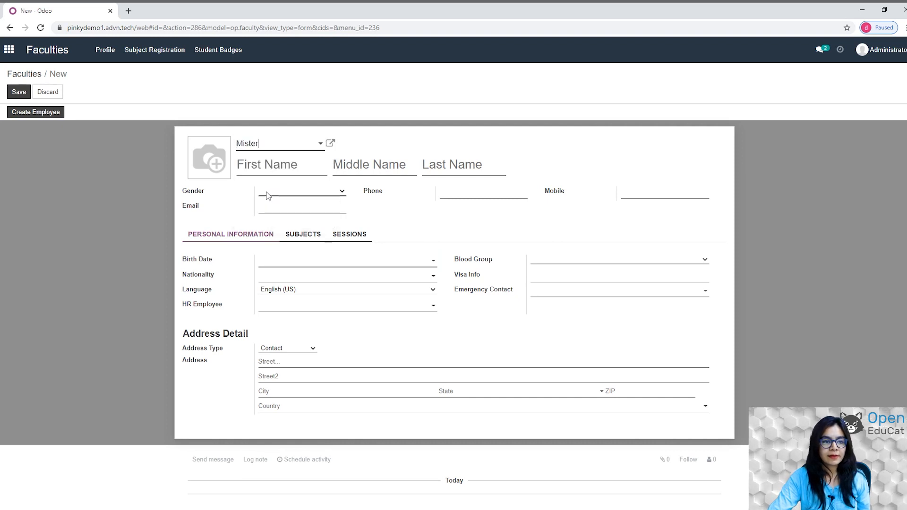
click(271, 171)
text(Jo)
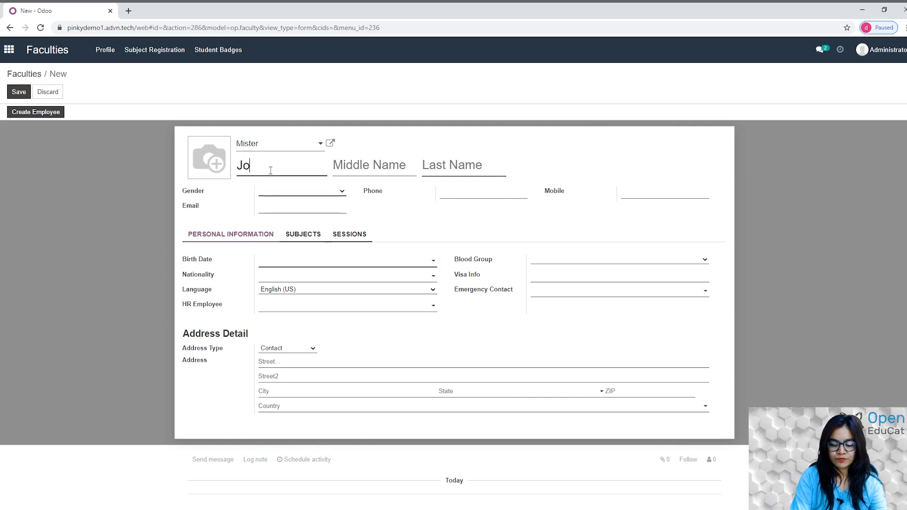
text(hn)
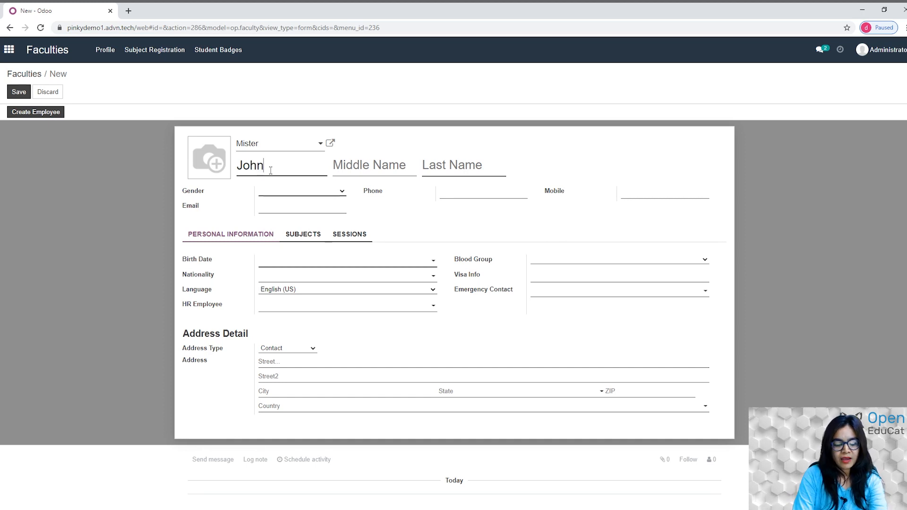
key(Tab)
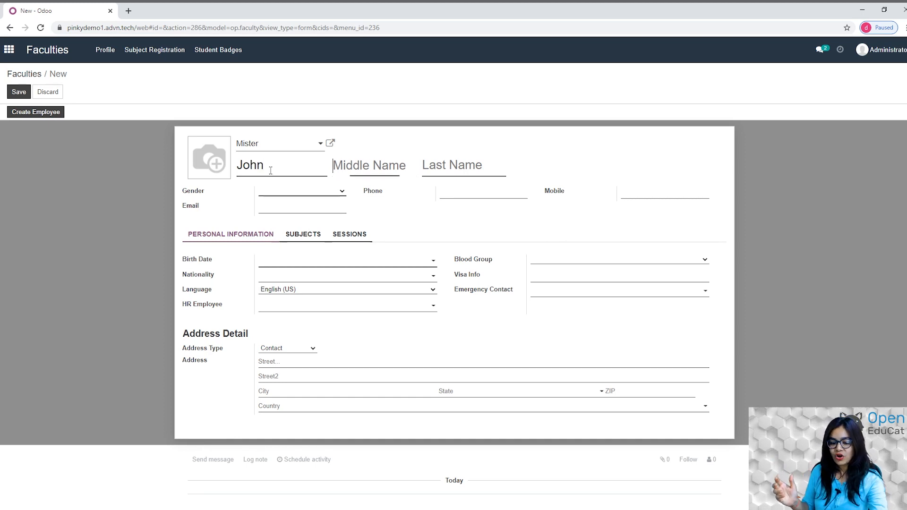
text(t)
key(Tab)
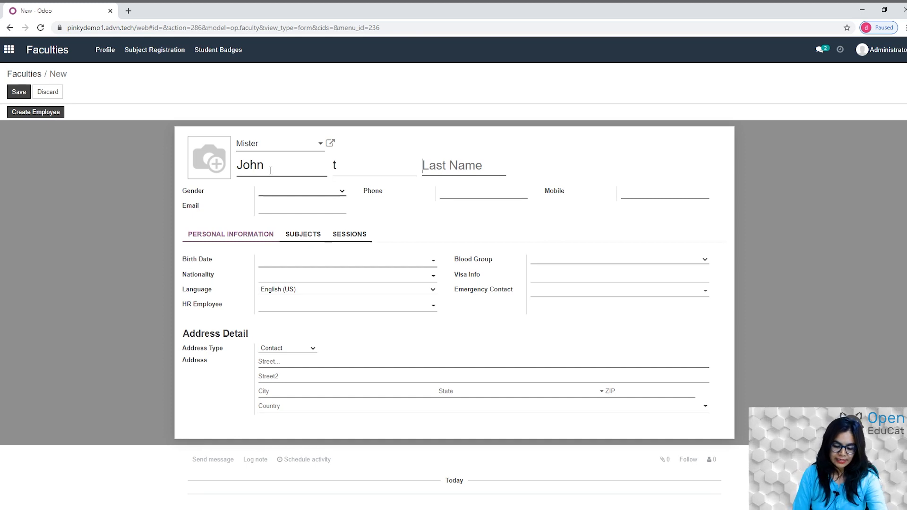
text(C)
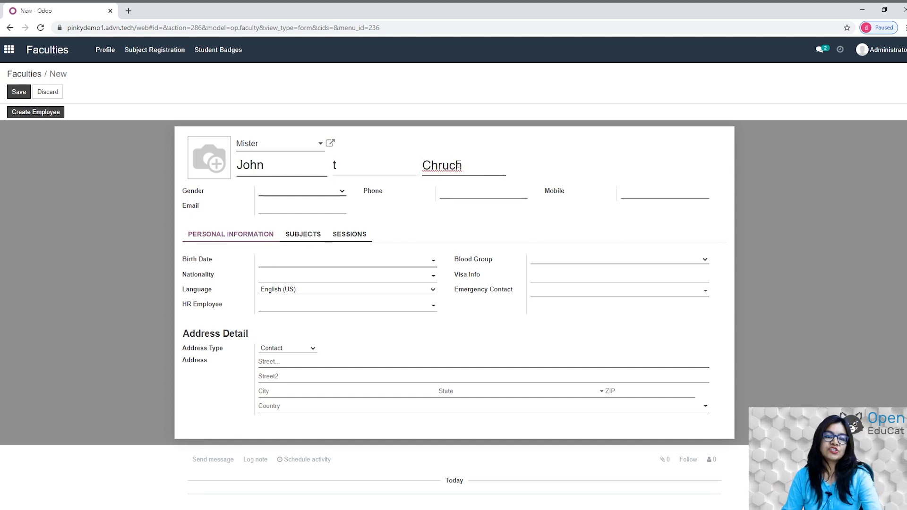
click(451, 165)
key(BackSpace)
key(BackSpace)
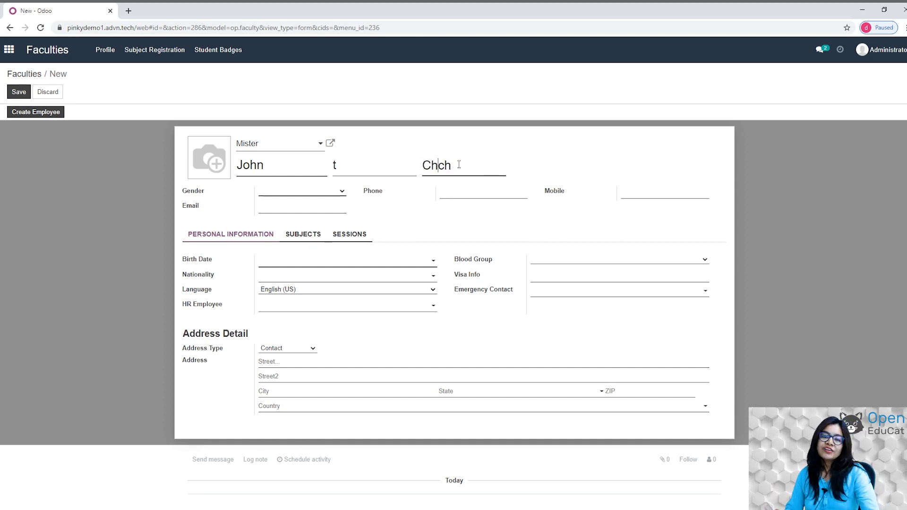
text(ur)
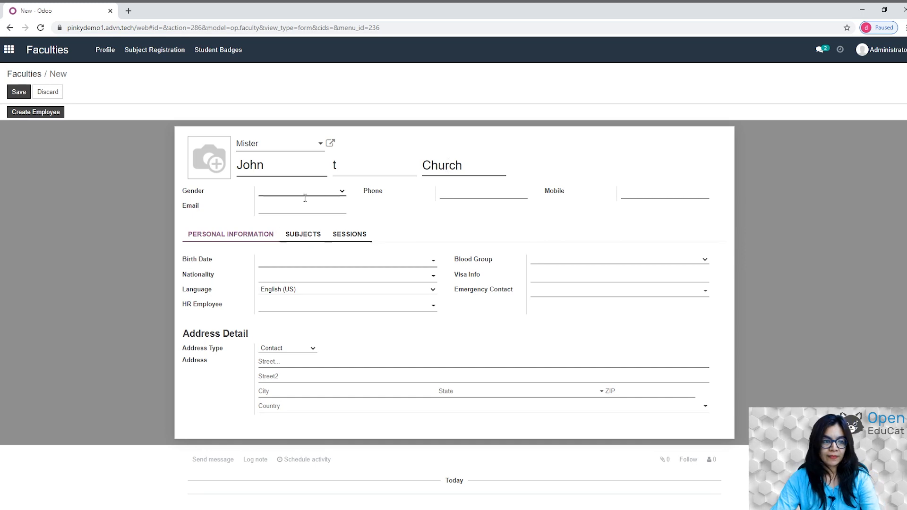
Set gender Male, add phone, mobile and e-mail, birth date 02/03/2021, blood group A+ve.
click(284, 202)
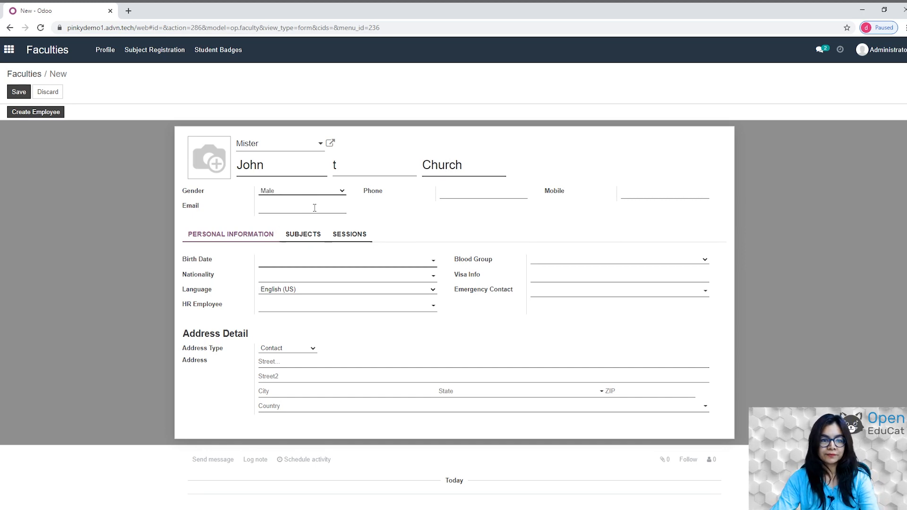
click(459, 193)
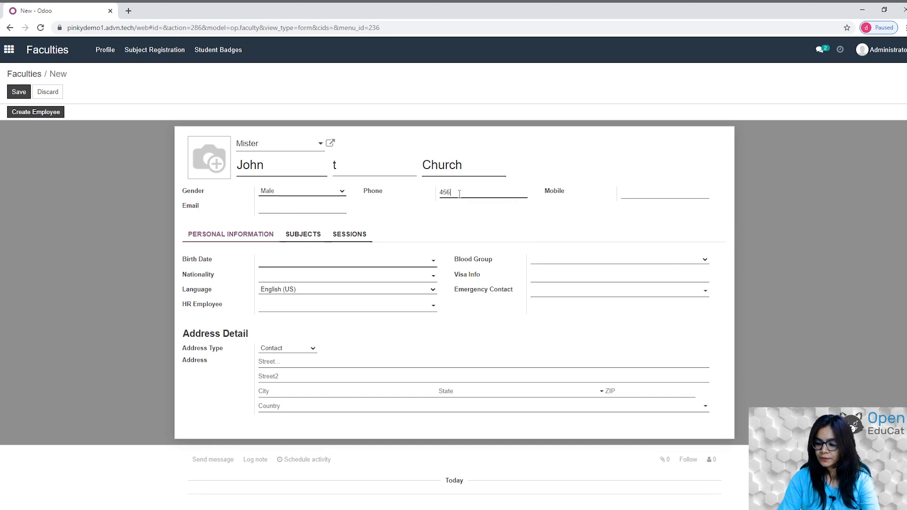
click(629, 196)
text(12345678)
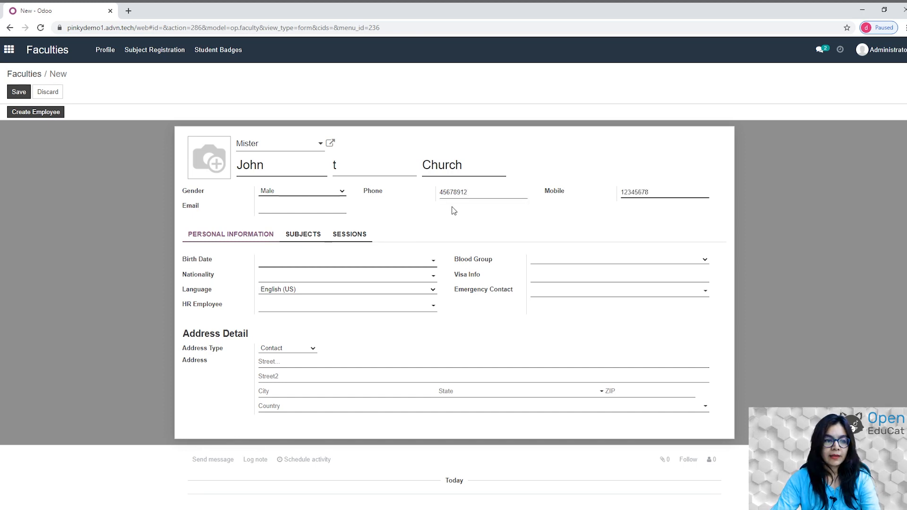
click(297, 214)
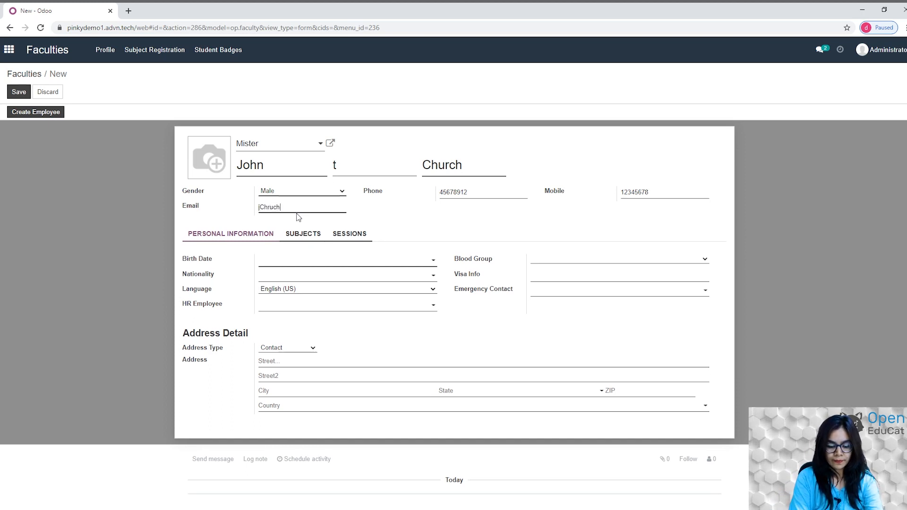
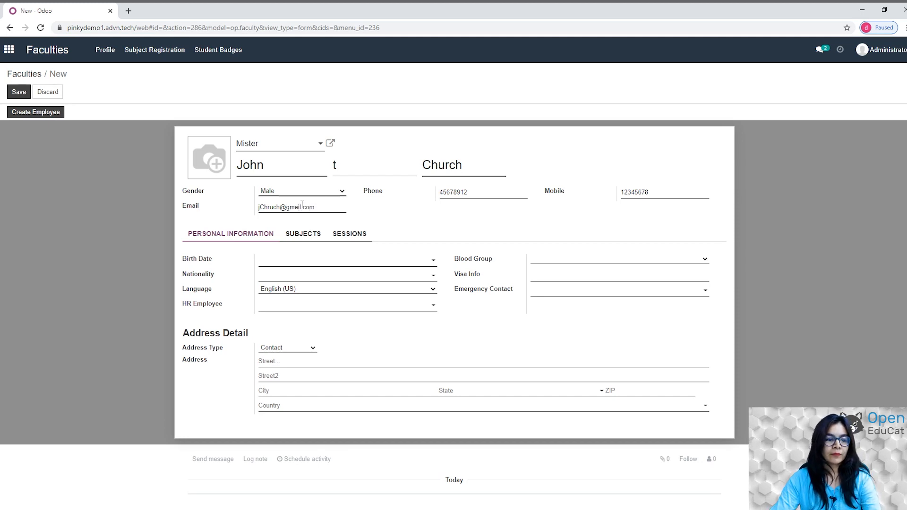
click(417, 260)
text(02/03/2021)
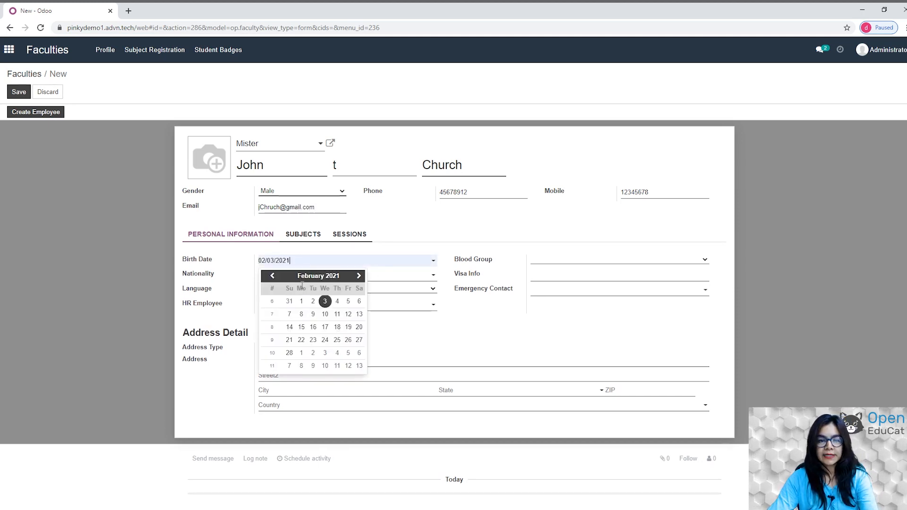
click(599, 262)
click(546, 276)
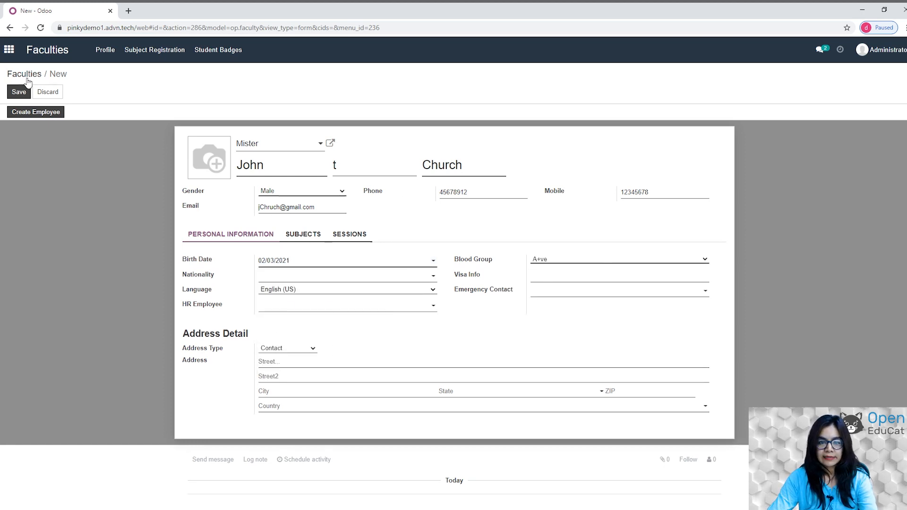
Attach subjects Science (101) and Maths (102) to the faculty member and save the record.
click(304, 235)
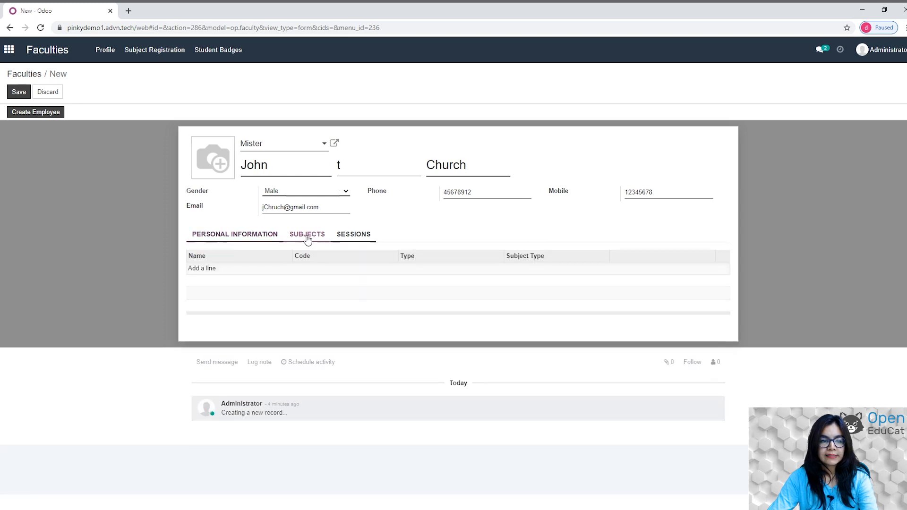
click(205, 268)
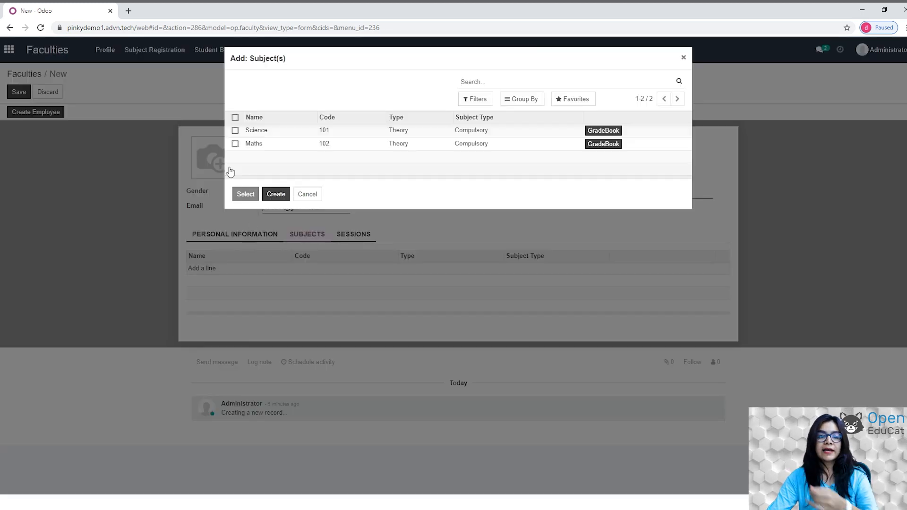
click(235, 130)
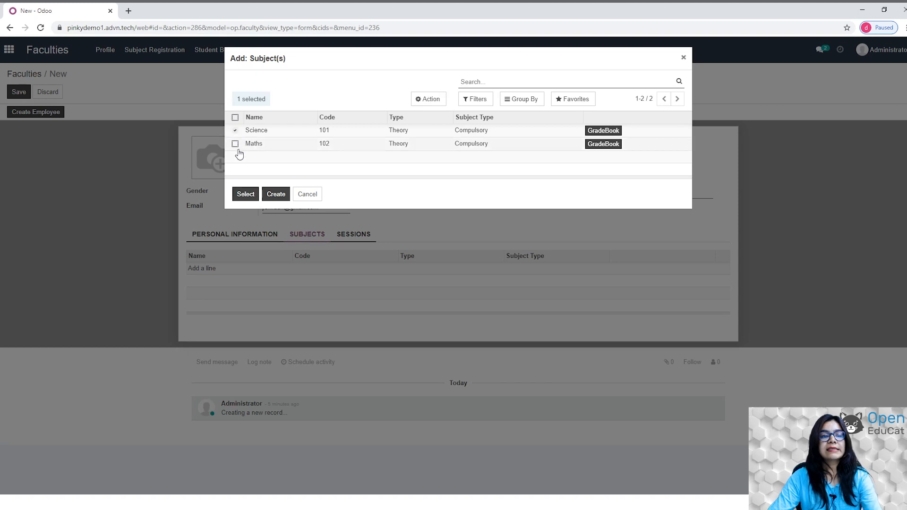
click(235, 144)
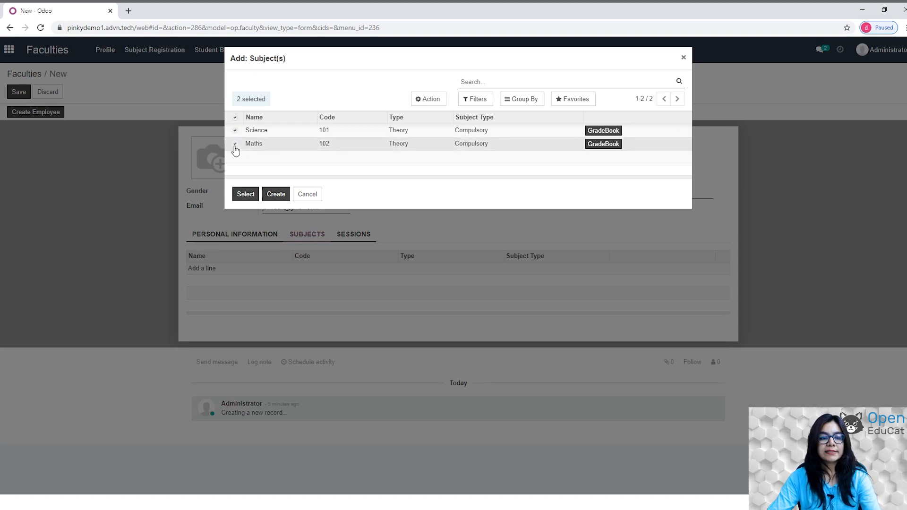
click(244, 195)
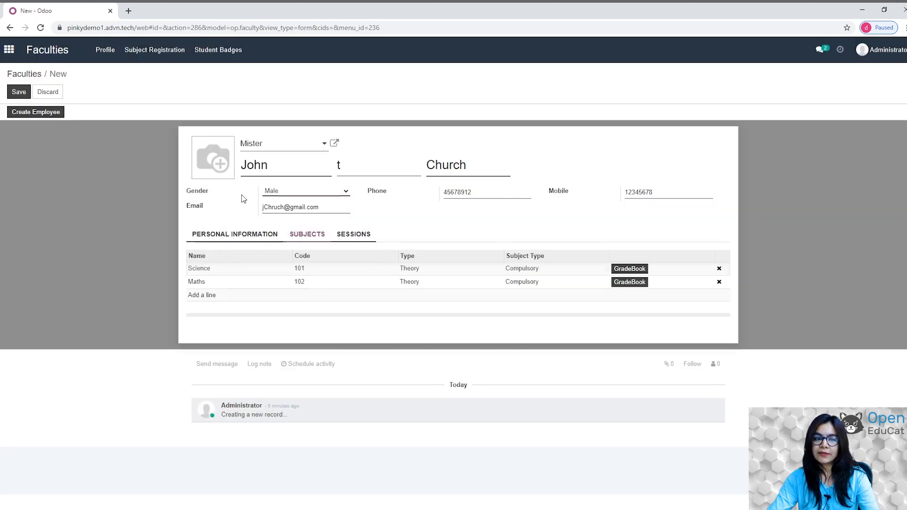
click(19, 92)
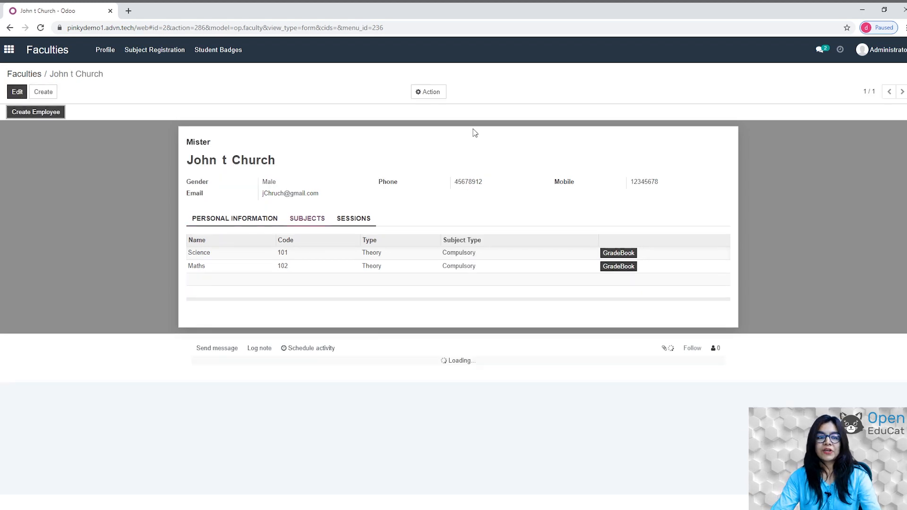
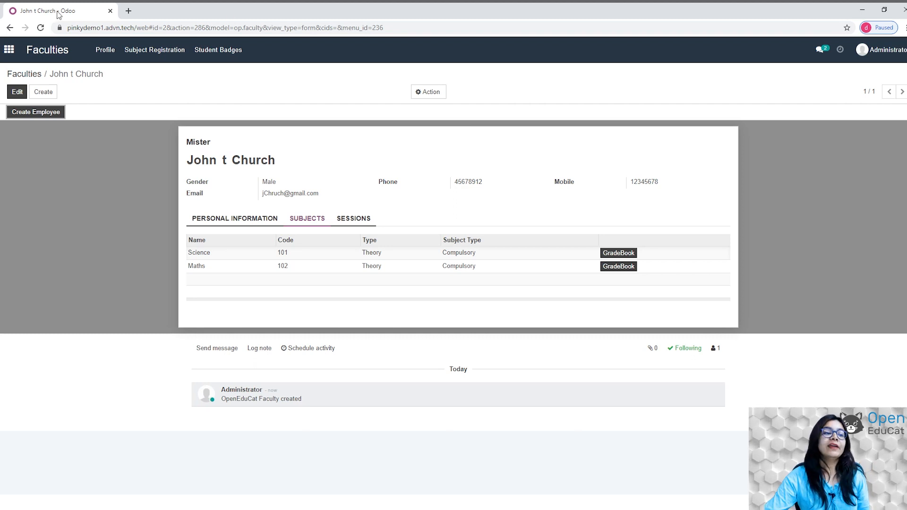
Return to the apps home screen and open Attendance > Registers in the Attendances app.
click(9, 49)
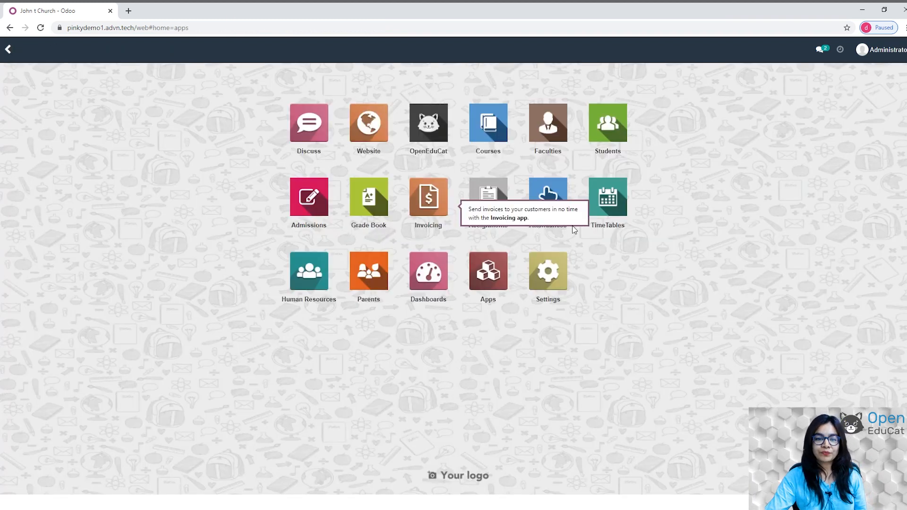
click(549, 198)
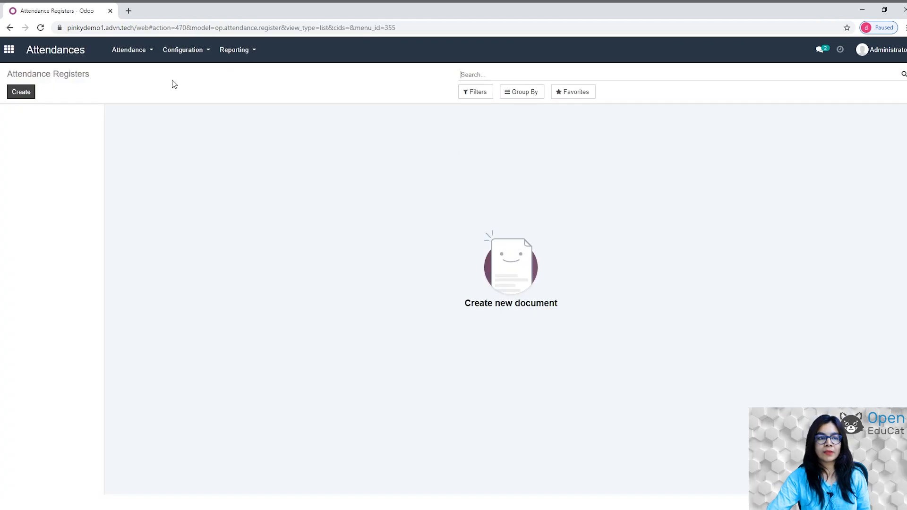
click(144, 55)
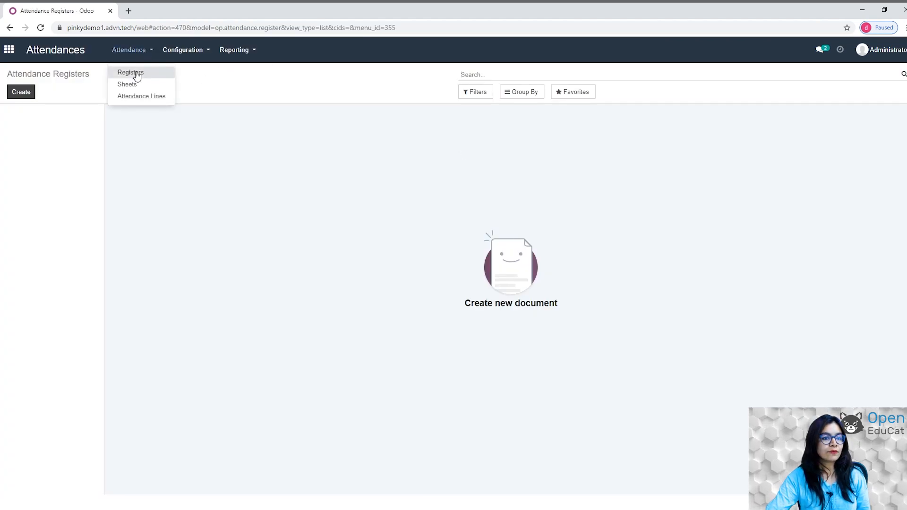
click(137, 76)
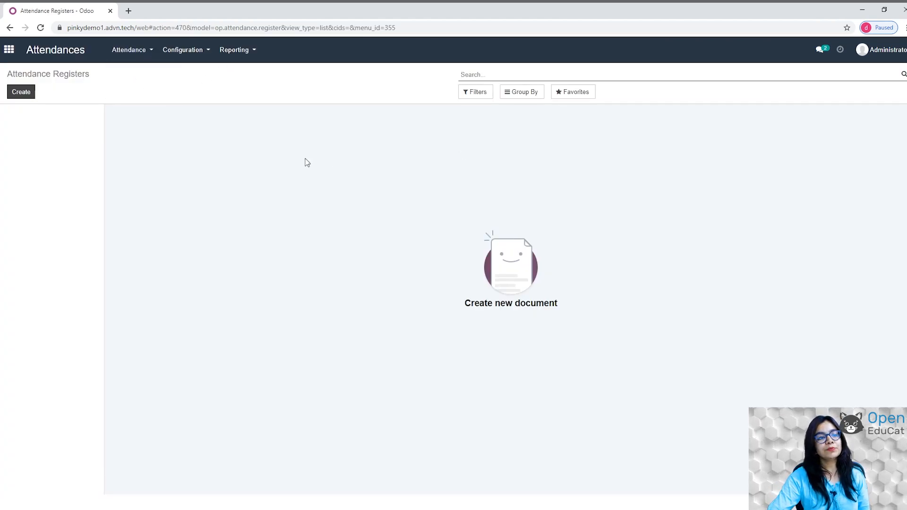
Start the Grade 5 AR register with subject Science, course Grade 5 and Batch 1.
click(12, 92)
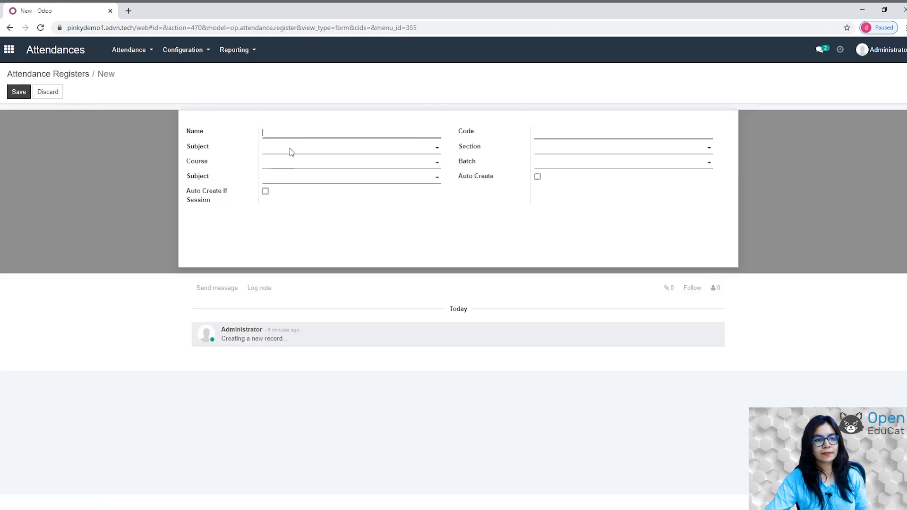
text(ade 5 AR)
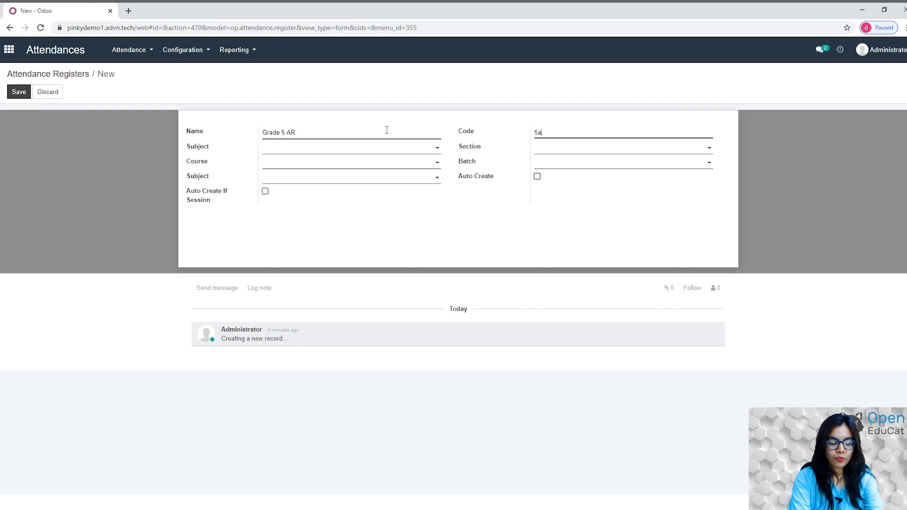
click(431, 150)
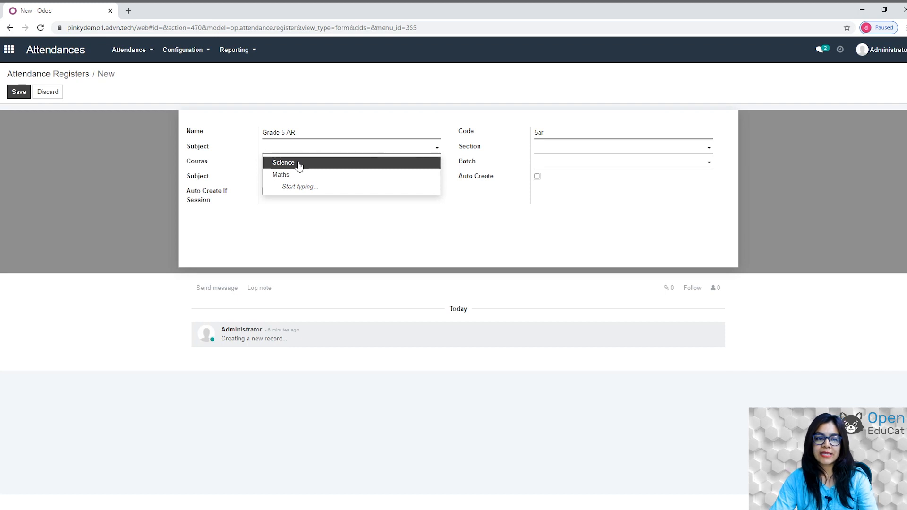
click(300, 164)
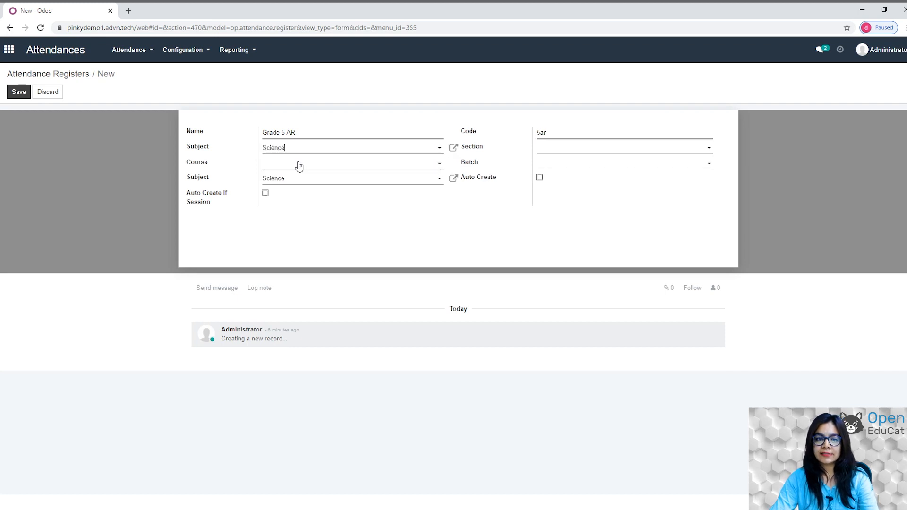
click(630, 150)
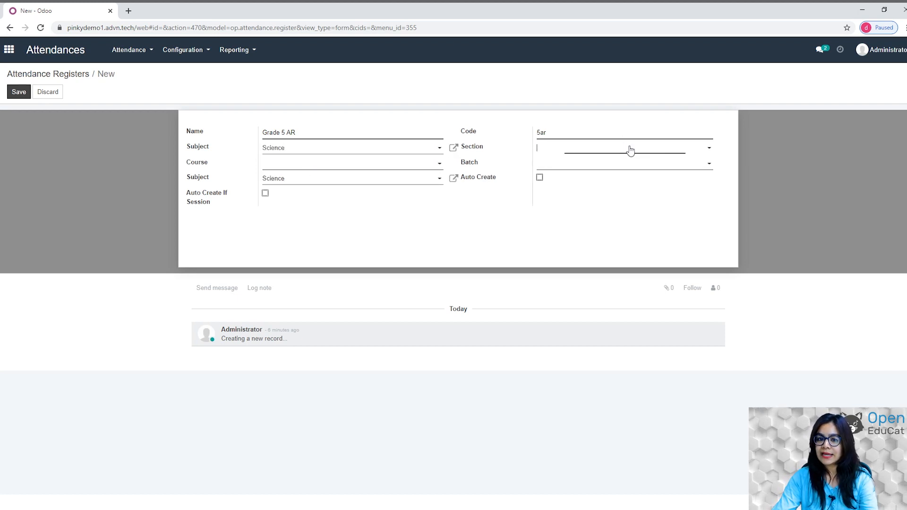
click(430, 169)
click(325, 179)
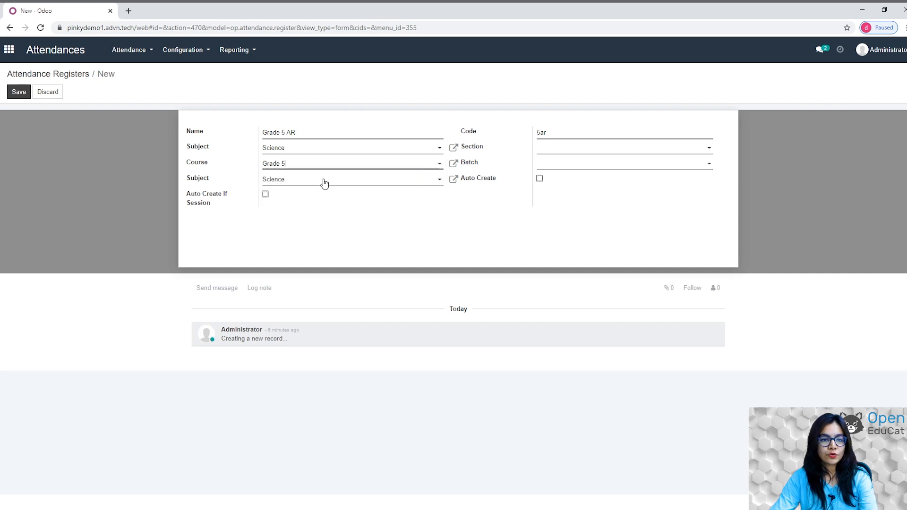
click(624, 166)
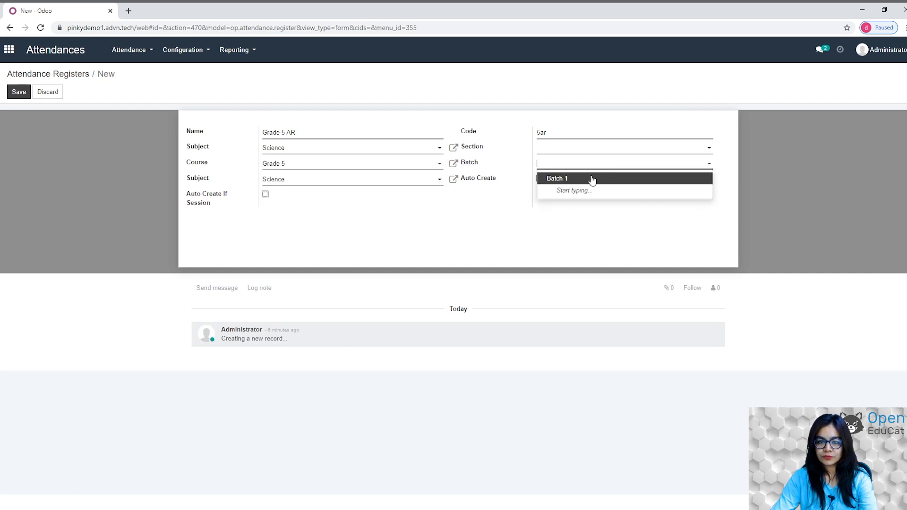
click(591, 177)
Enable Daily automatic sheet creation, save the register, and go to Attendance Sheets.
click(537, 178)
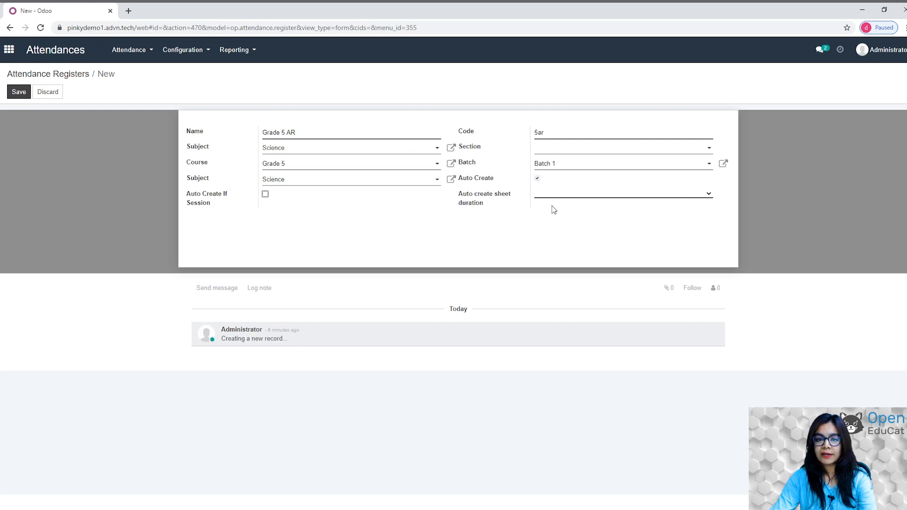
click(551, 206)
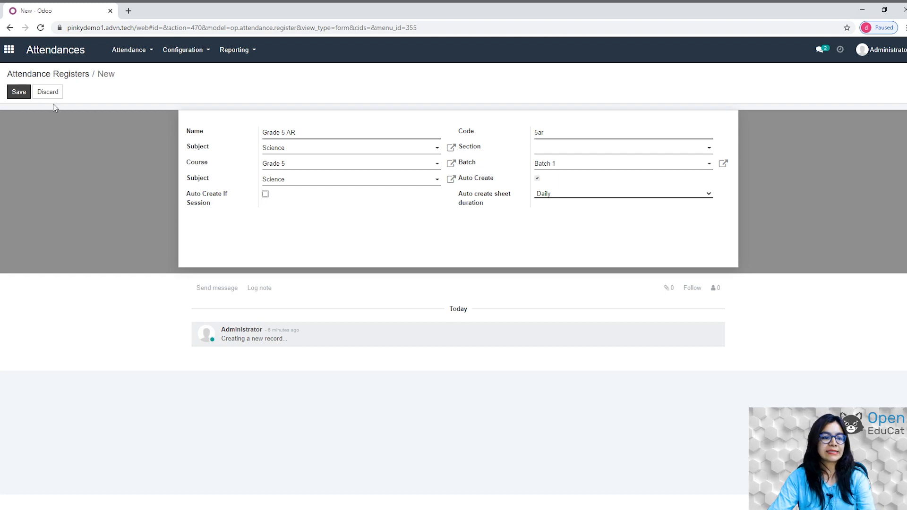
click(17, 96)
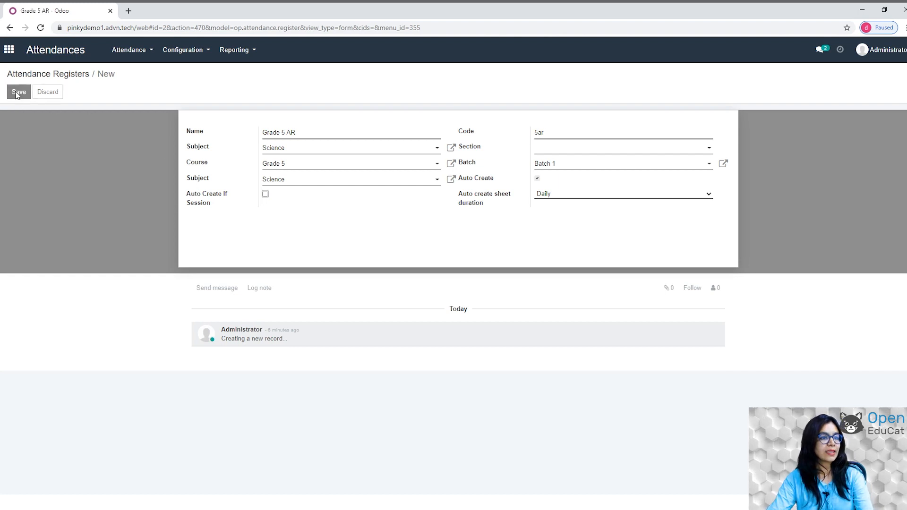
click(144, 53)
click(129, 86)
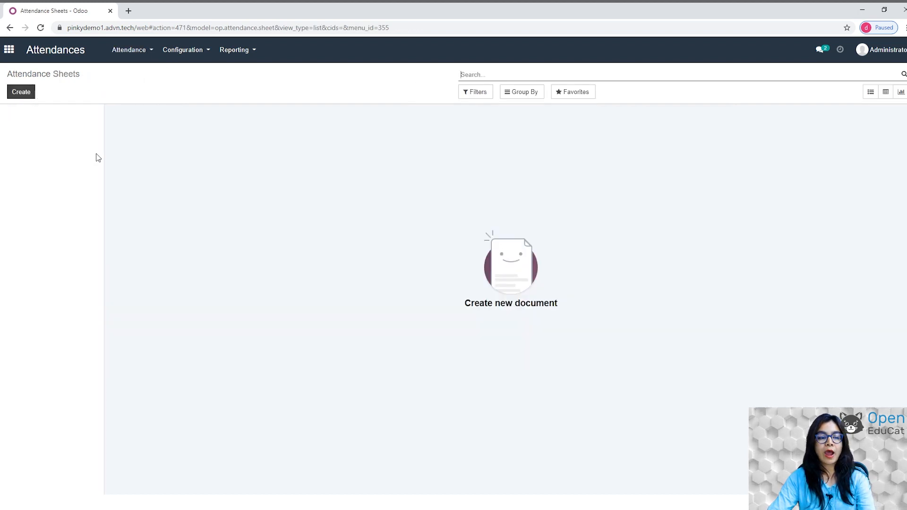
Create an attendance sheet for register Grade 5 AR and add the first student as present.
click(27, 96)
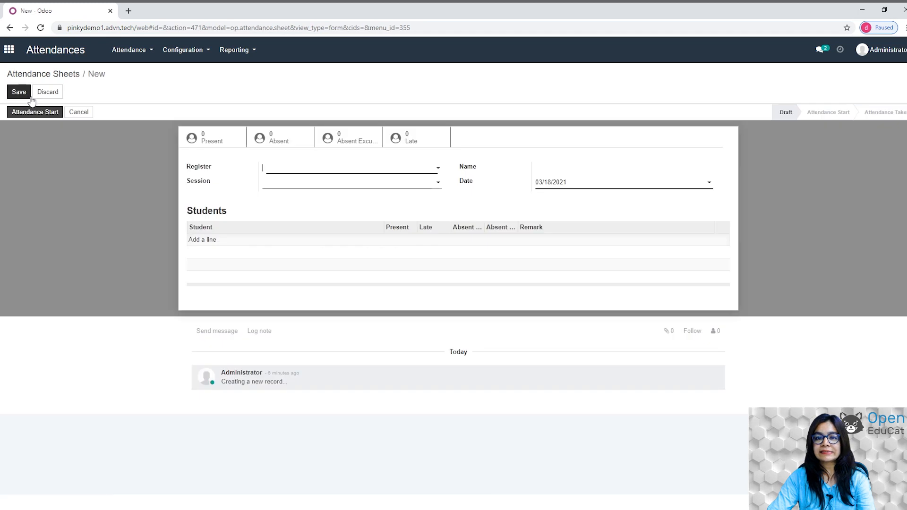
click(430, 169)
click(313, 183)
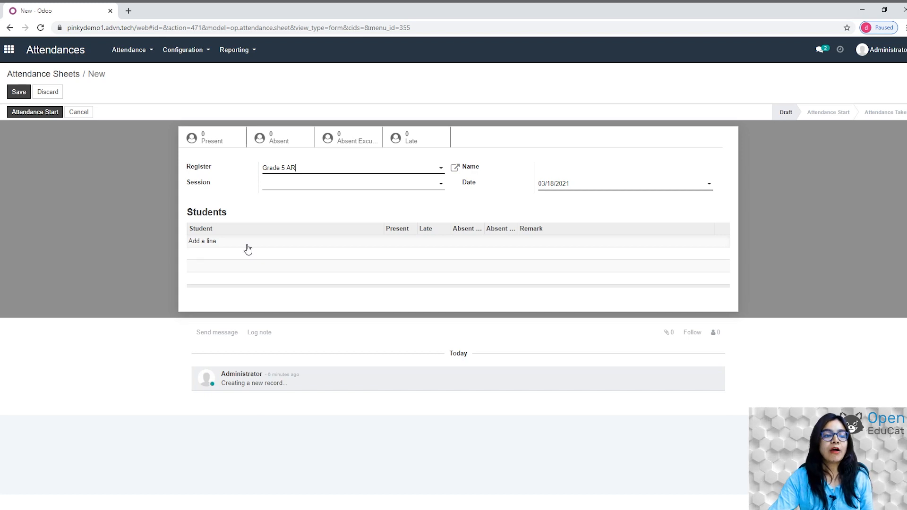
click(206, 244)
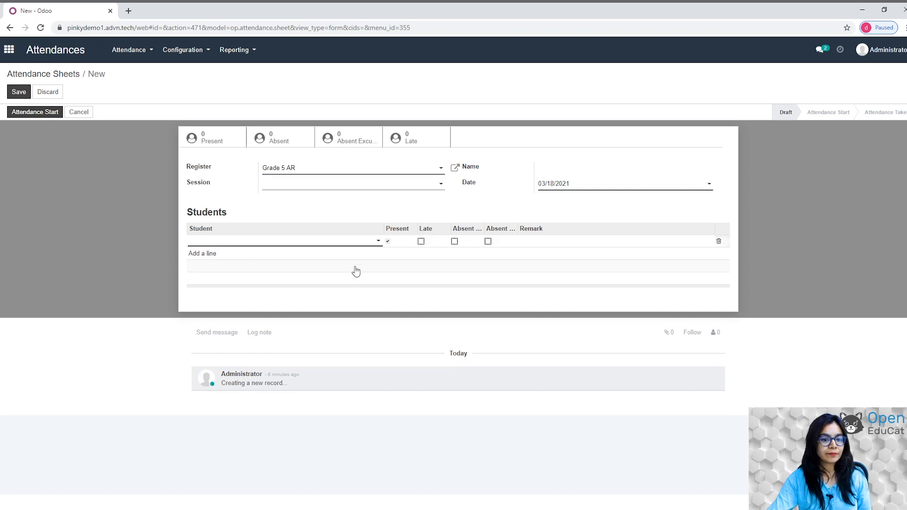
click(381, 243)
click(378, 243)
click(378, 243)
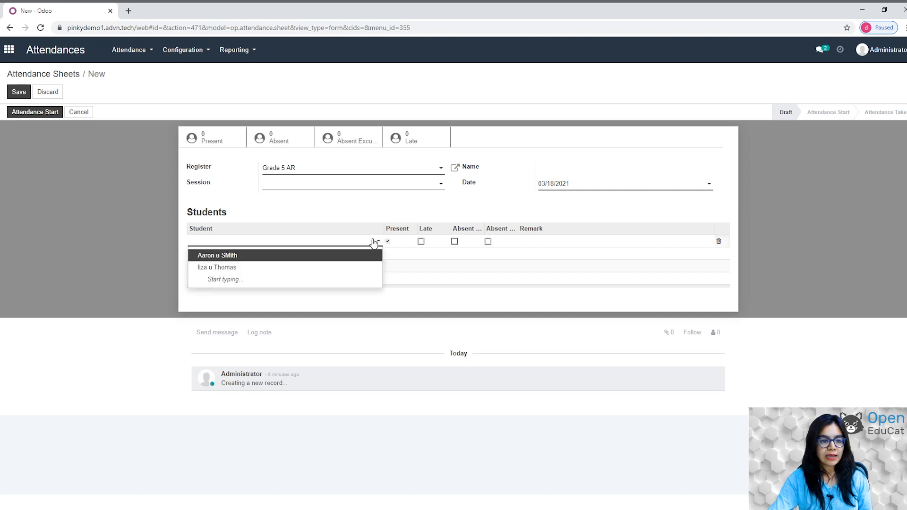
click(233, 256)
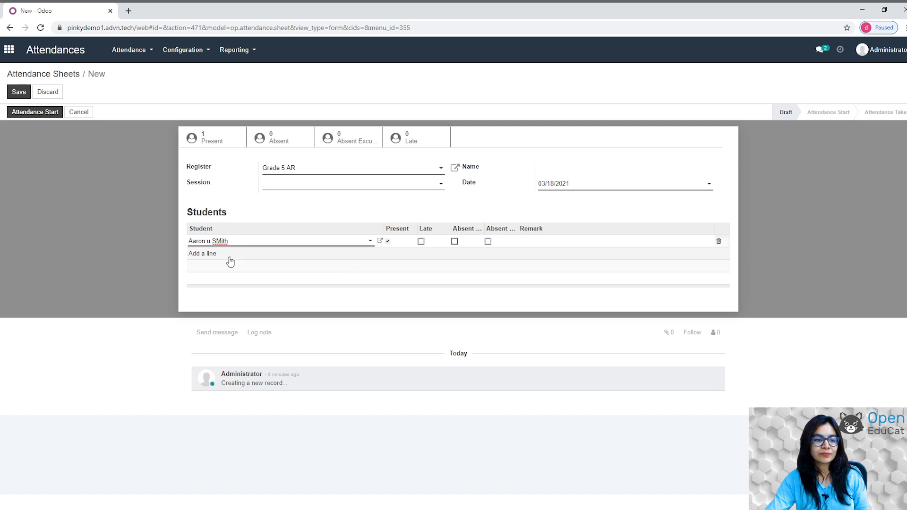
Add the second student to the sheet and mark them absent excused.
click(207, 255)
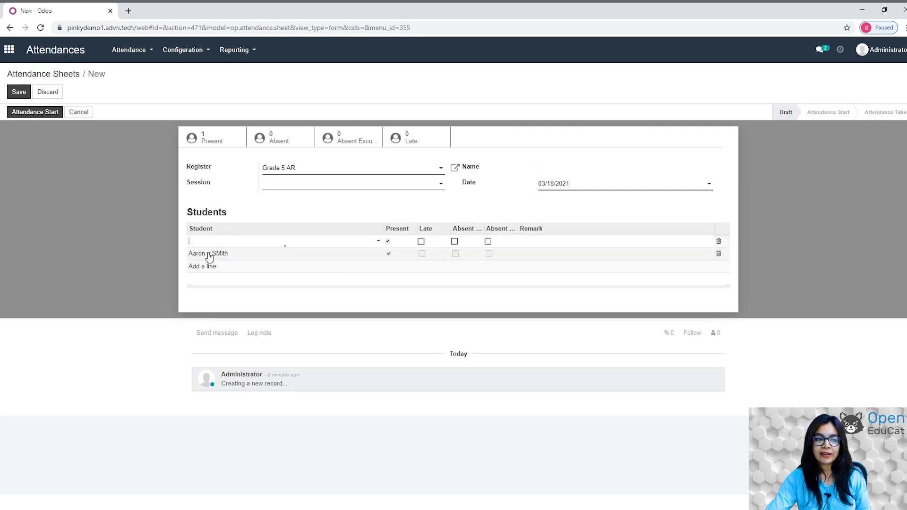
click(378, 243)
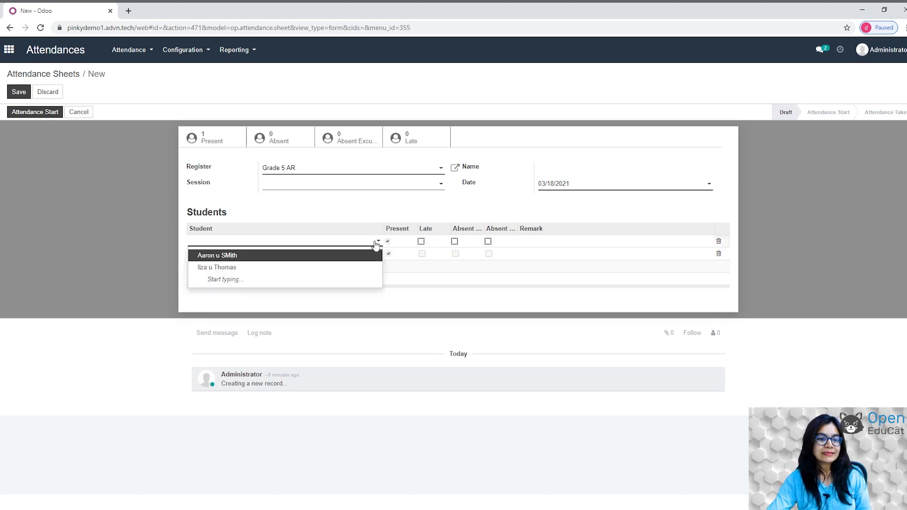
click(229, 267)
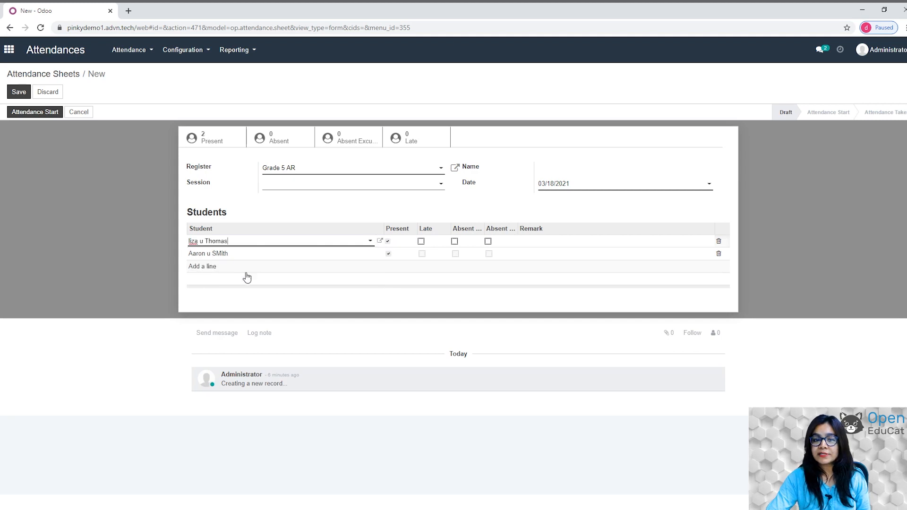
click(456, 242)
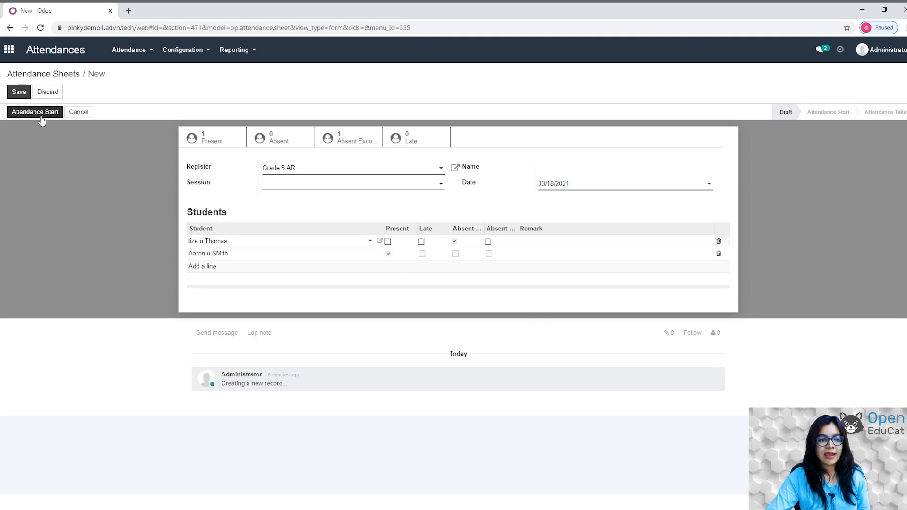
Save sheet 5arAR-AS02, take it from Attendance Start to Attendance Taken, then go home.
click(21, 94)
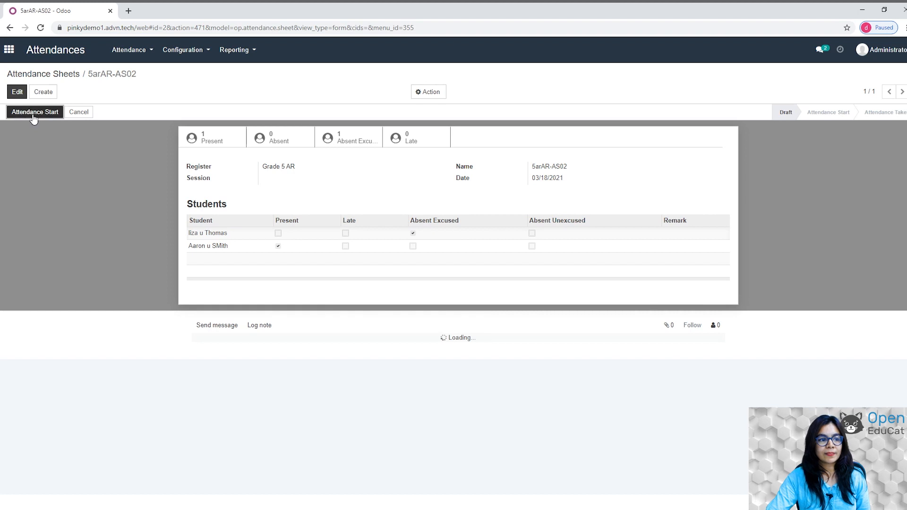
click(33, 116)
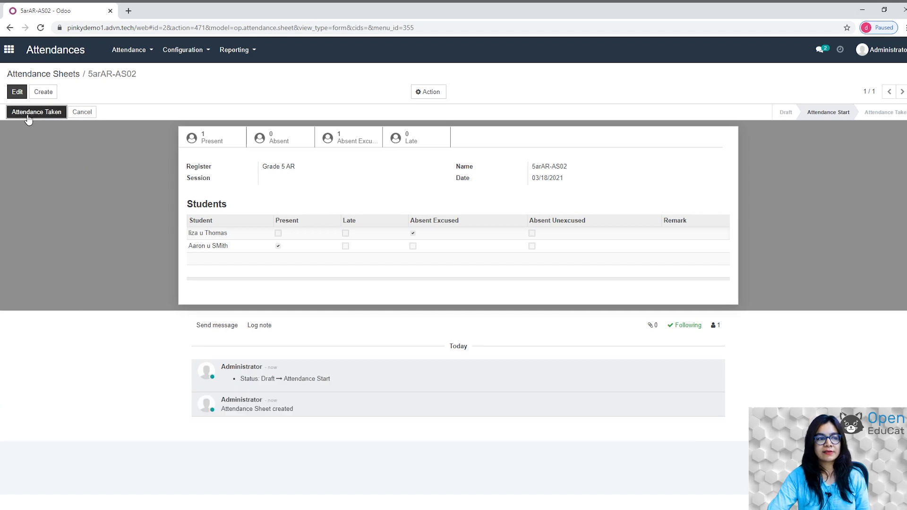
click(29, 117)
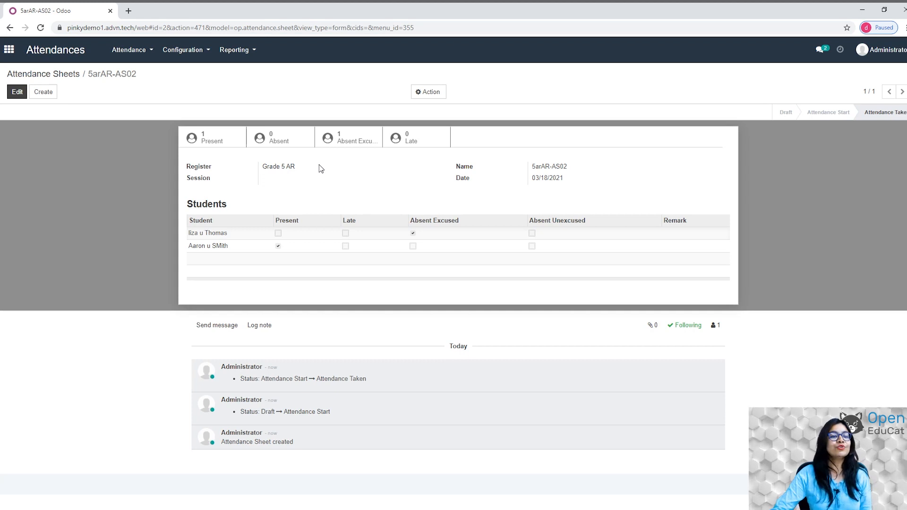
click(8, 47)
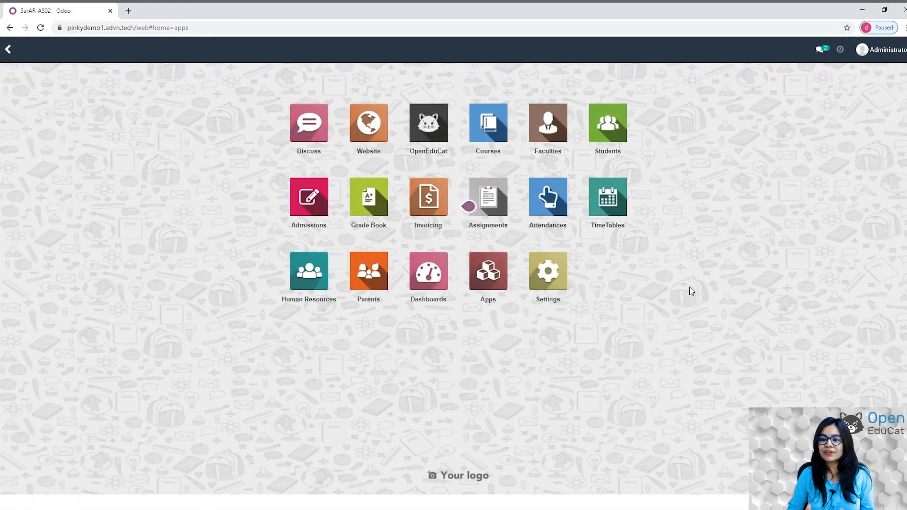
Set up timetable generation for Grade 5, Batch 1, from 03/01 to 03/07/2021.
click(613, 215)
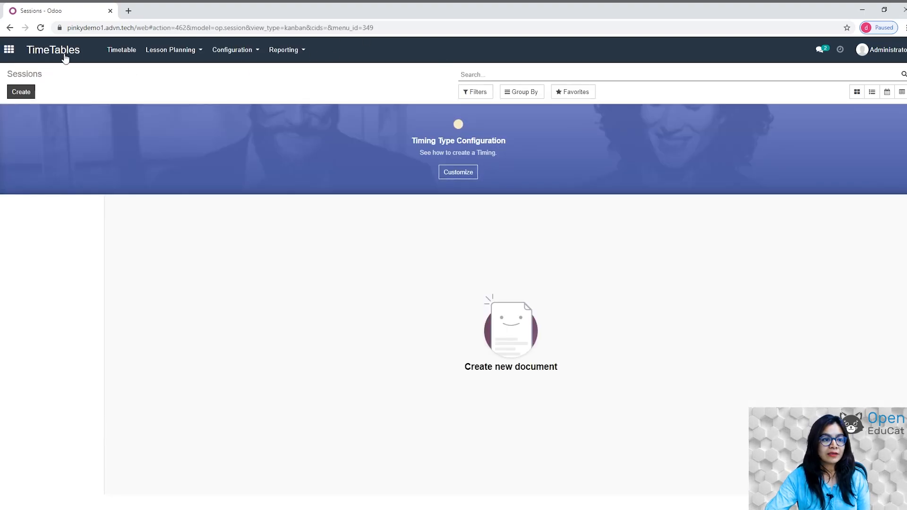
click(243, 50)
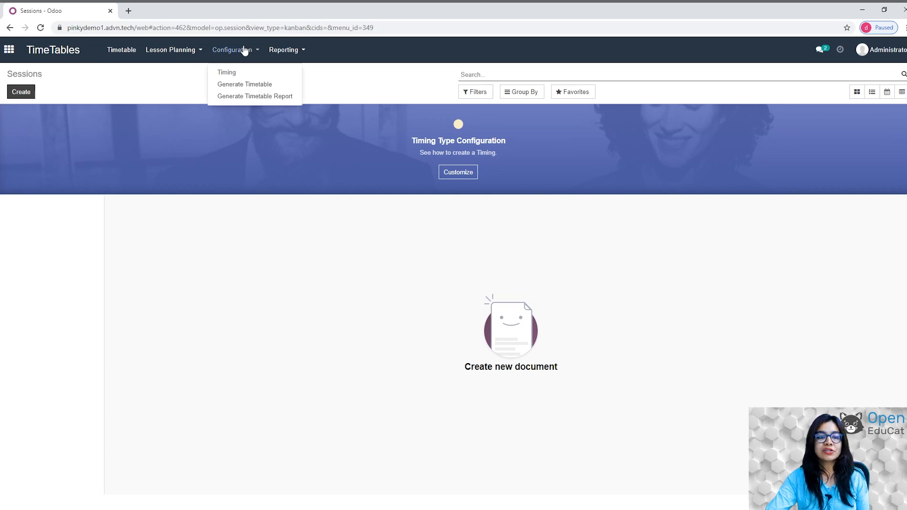
click(240, 85)
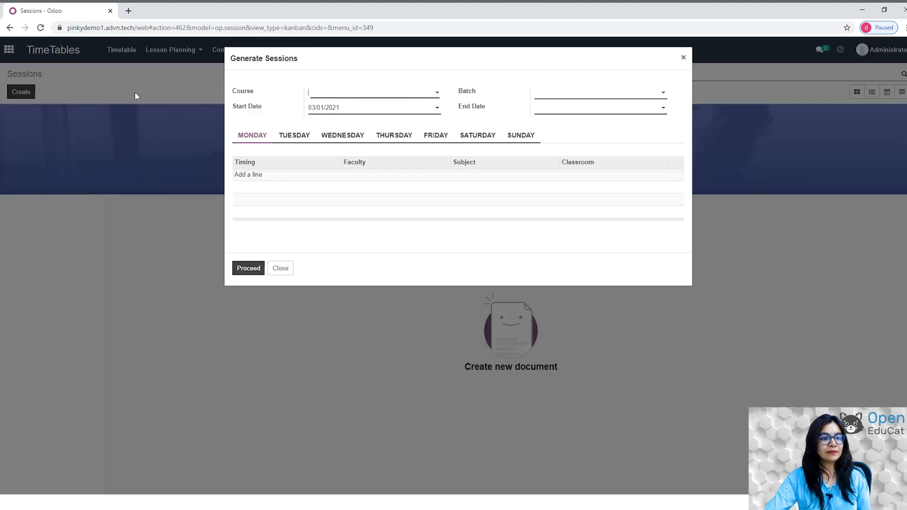
click(437, 92)
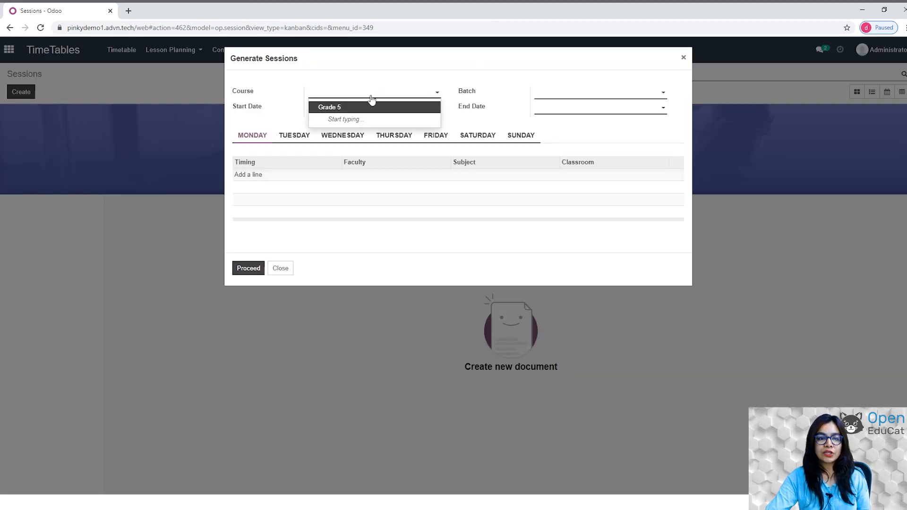
click(617, 95)
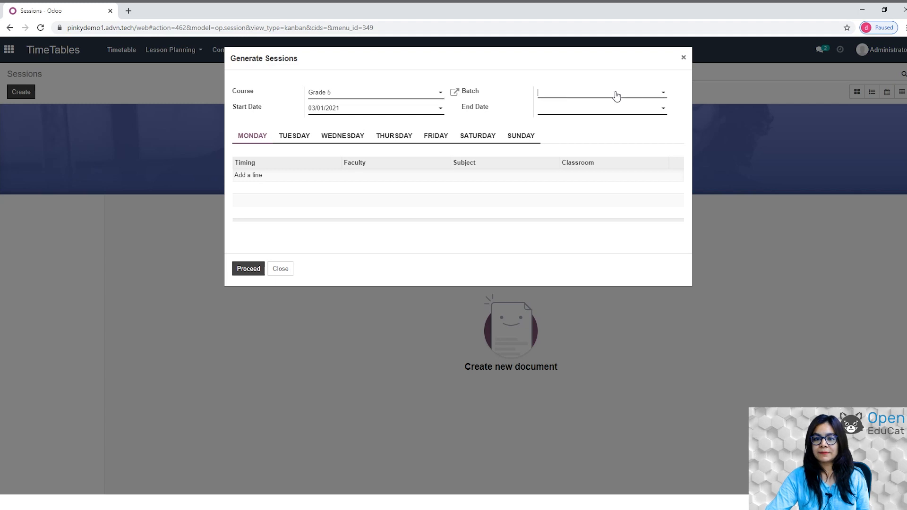
click(588, 108)
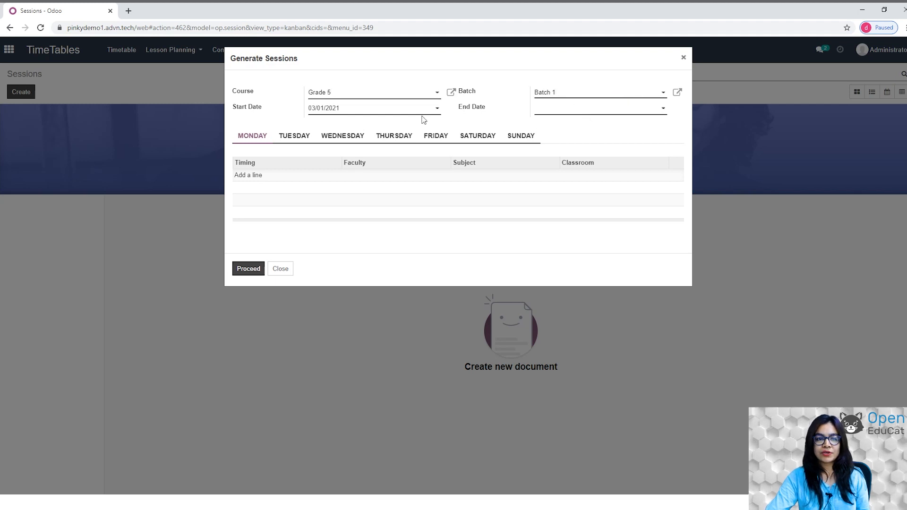
click(662, 111)
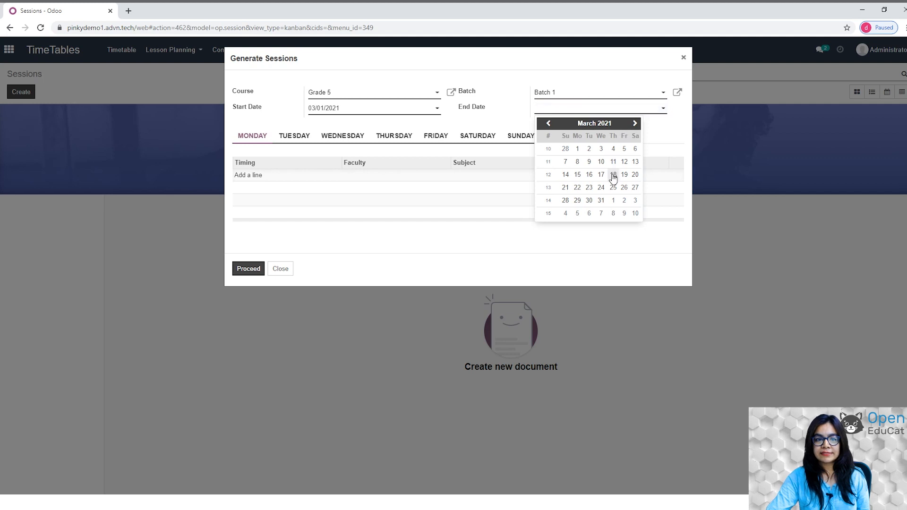
click(581, 175)
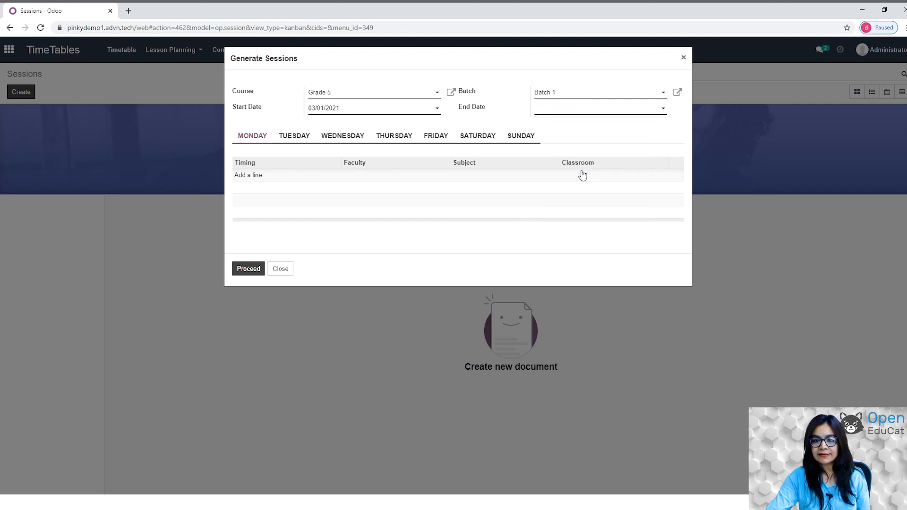
click(638, 113)
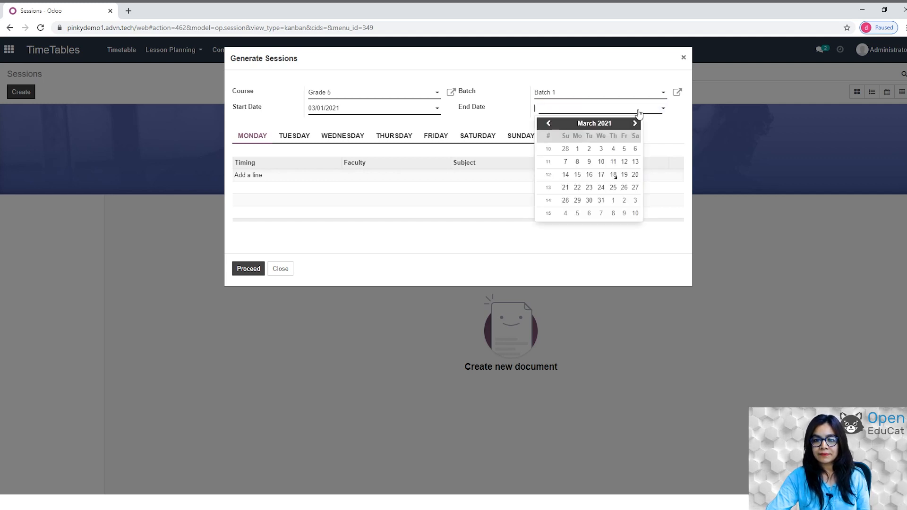
click(569, 165)
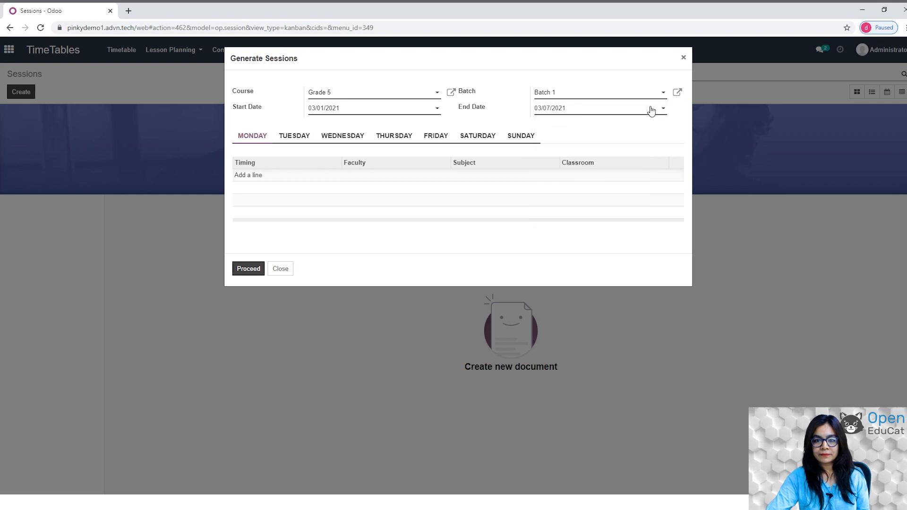
Add a Monday 10-11 Science line with the faculty member and generate the sessions.
click(258, 175)
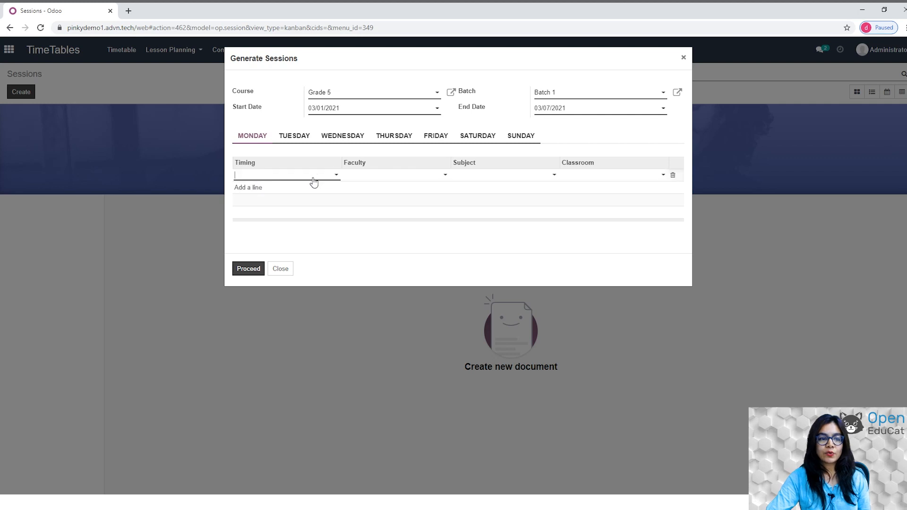
click(336, 177)
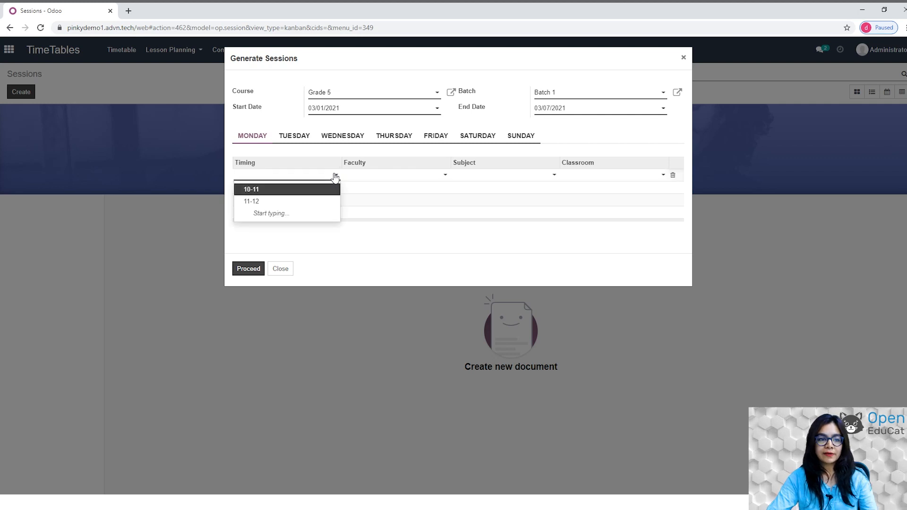
click(253, 189)
click(423, 176)
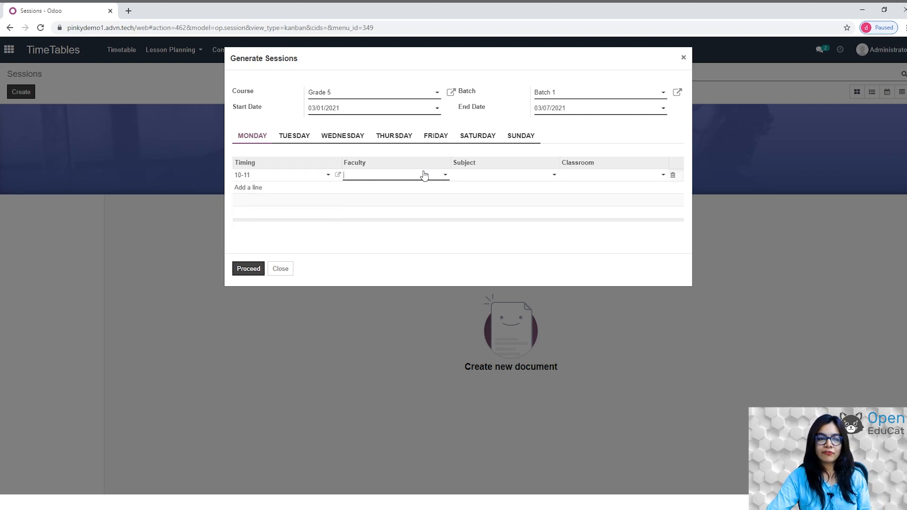
click(382, 190)
click(549, 177)
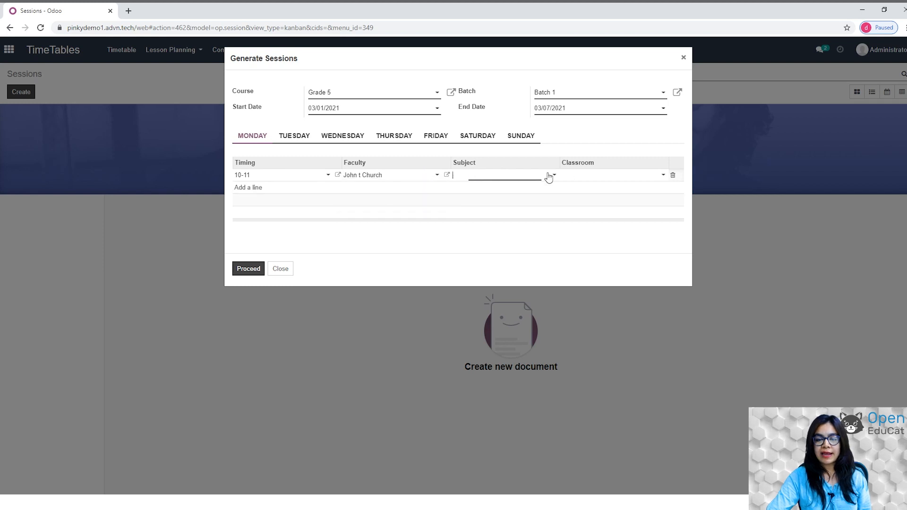
click(472, 189)
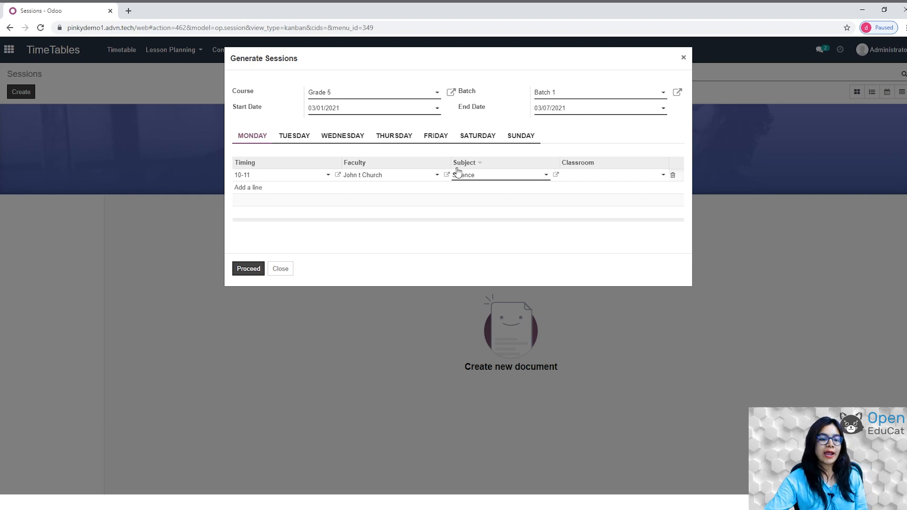
click(241, 269)
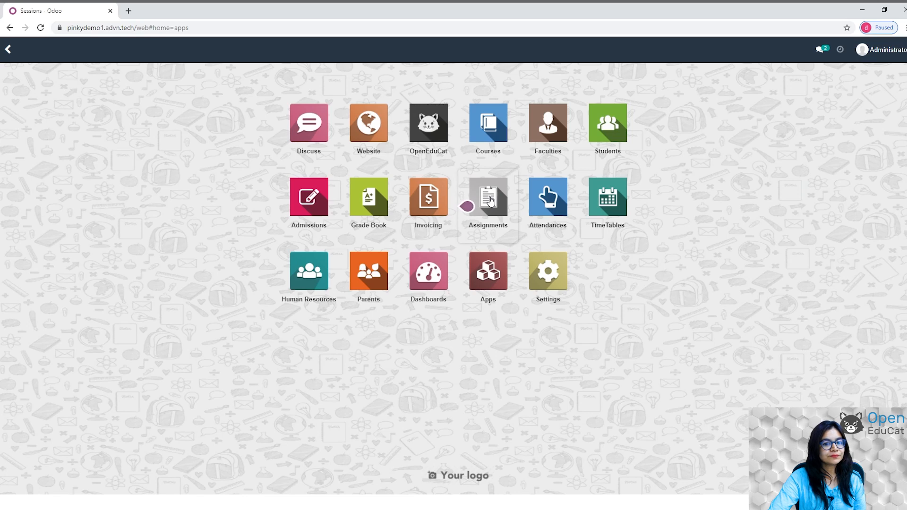
Open the Assignments app's assignment types list under Configuration.
click(490, 200)
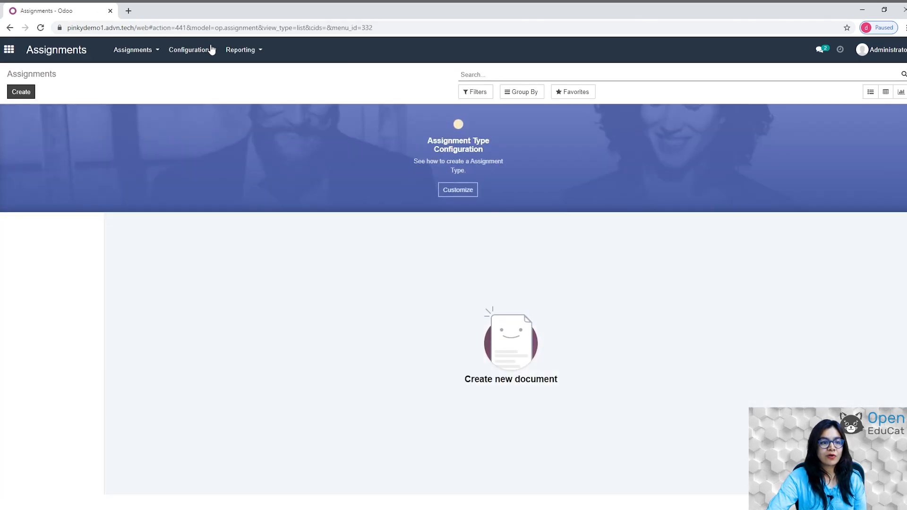
click(211, 49)
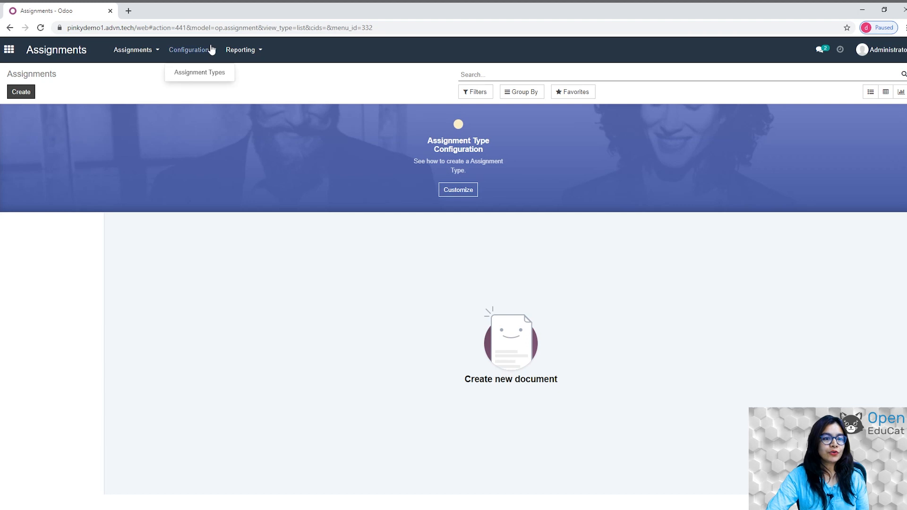
click(210, 74)
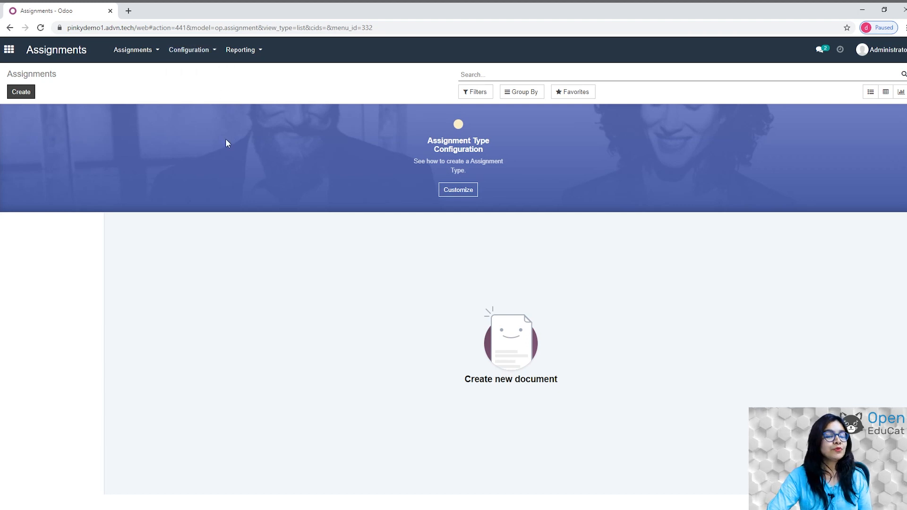
Create and save the Subjective assignment type 'HOmework' with code HW.
click(20, 92)
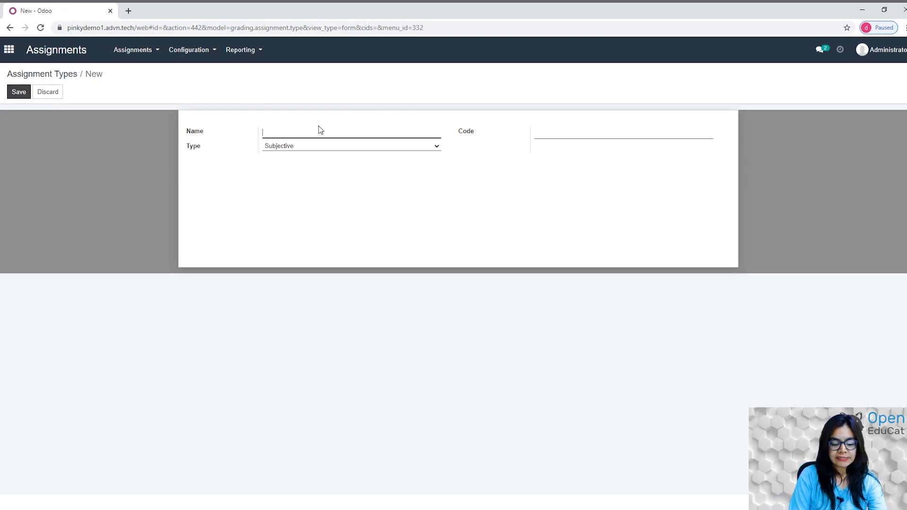
text(HOmework)
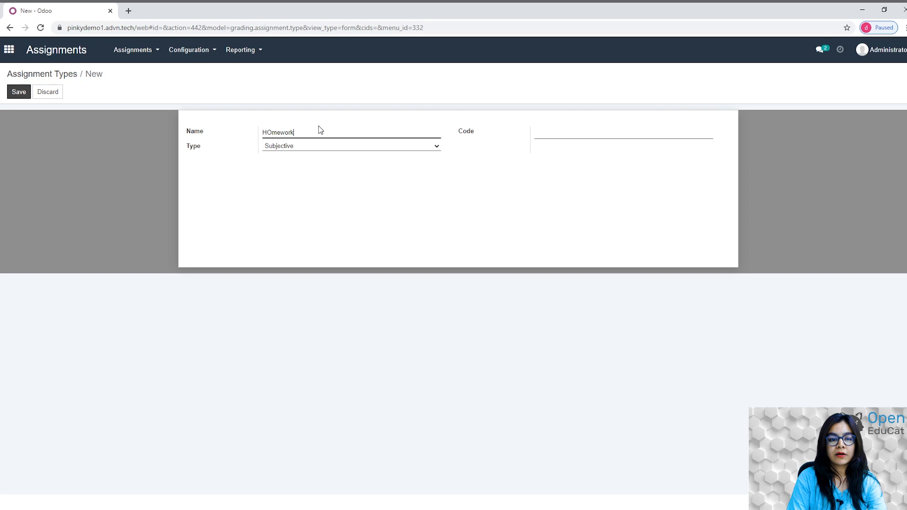
key(Tab)
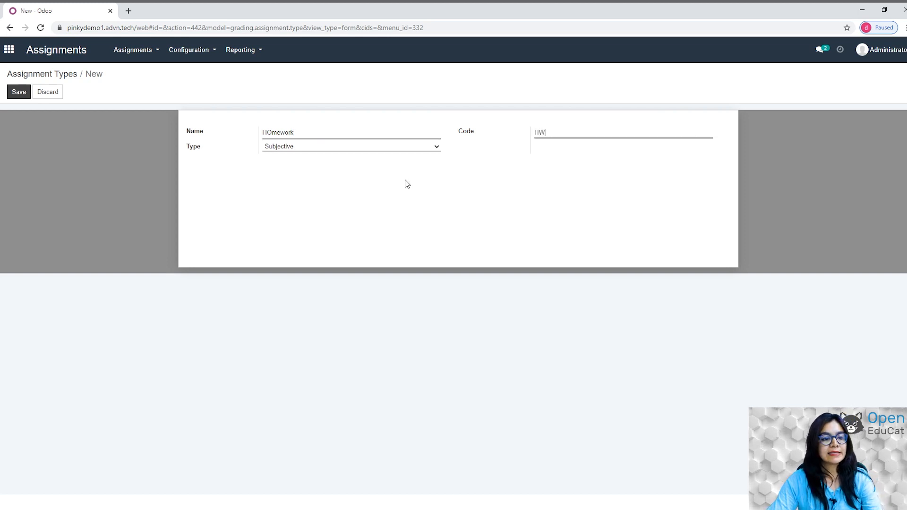
click(14, 94)
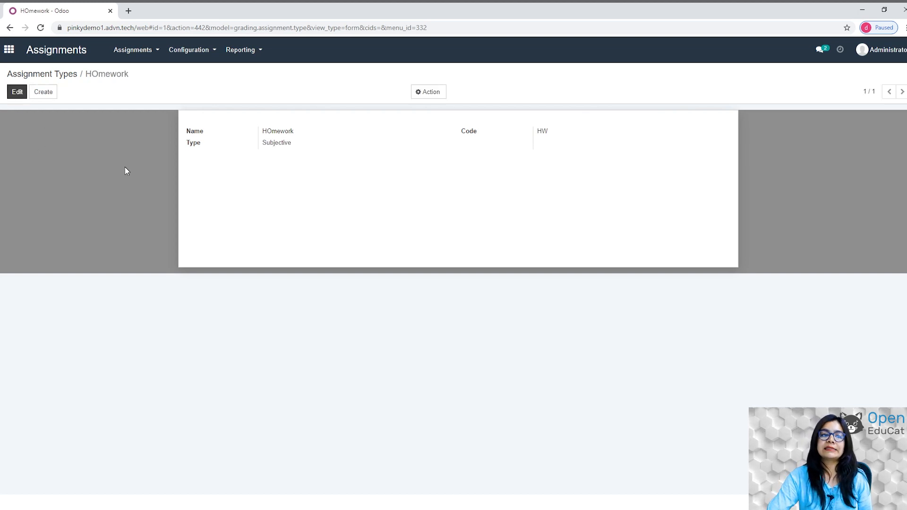
click(143, 52)
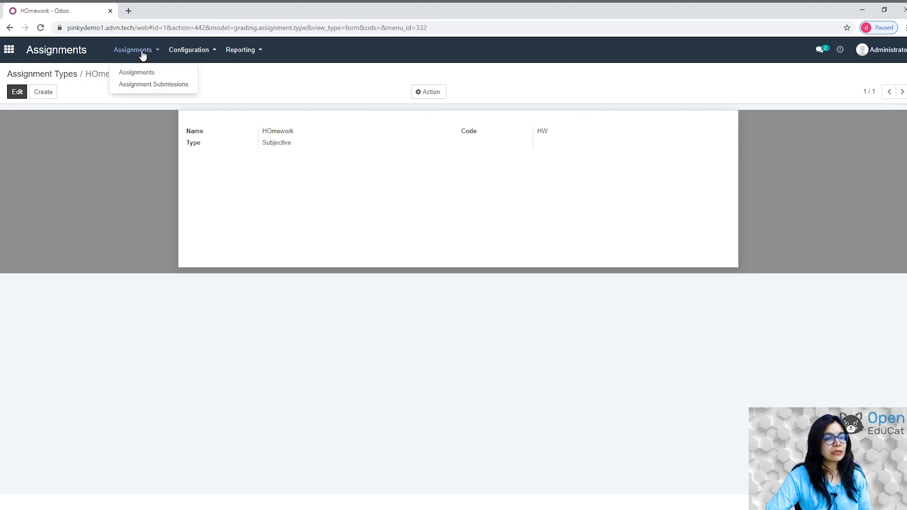
Start a new assignment named 'Science ASSISGNMENT'.
click(138, 72)
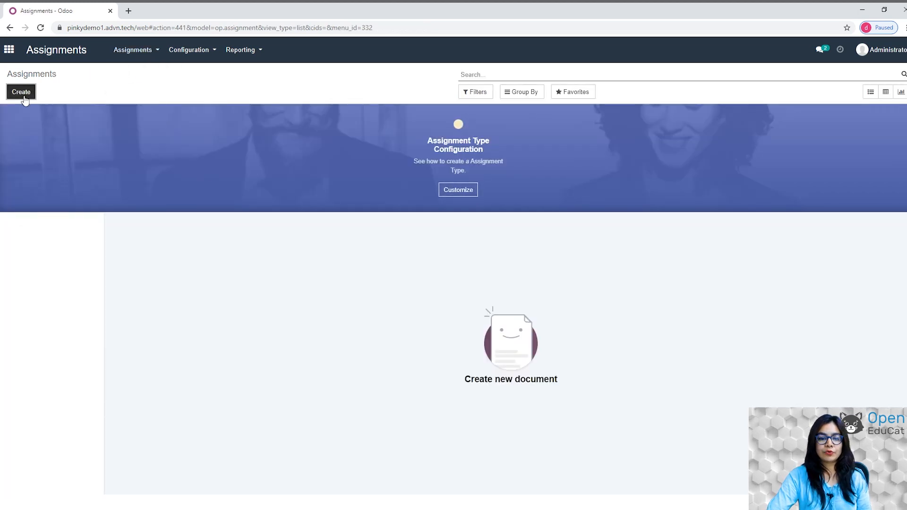
click(22, 93)
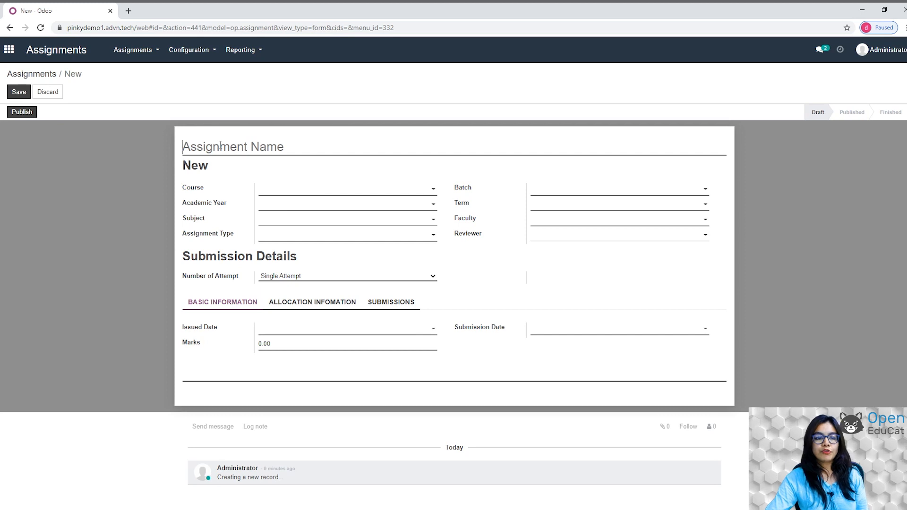
text(S)
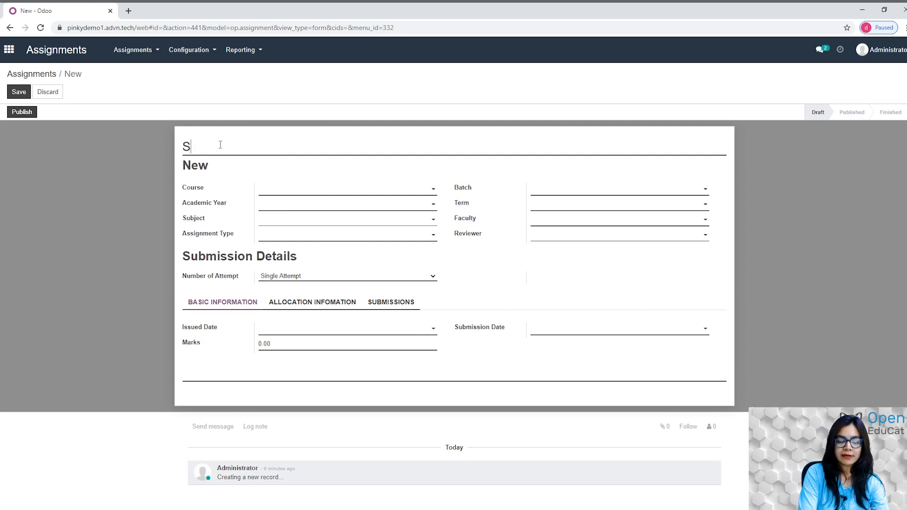
text(cience )
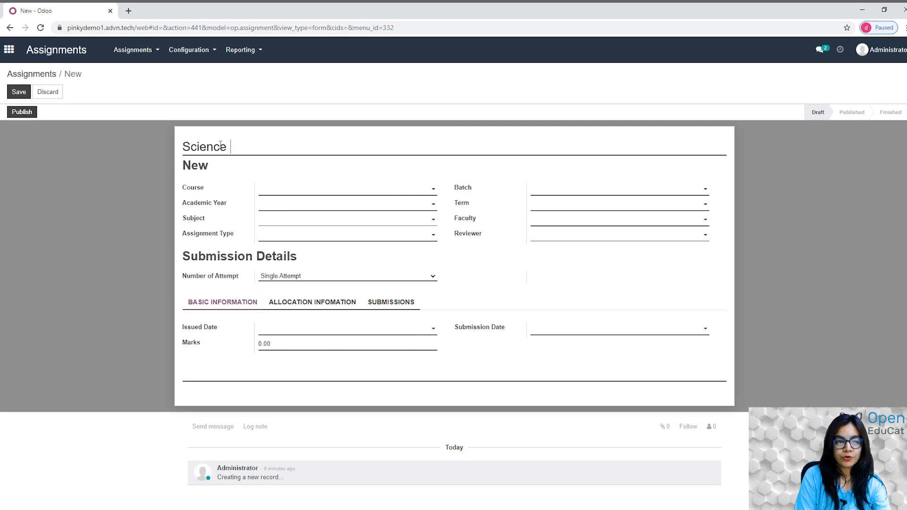
text(ASSIS)
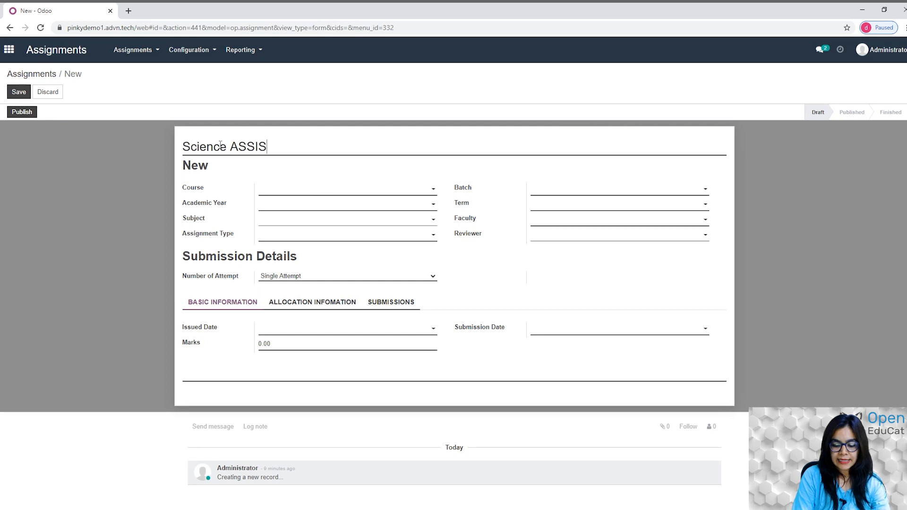
text(GNM)
key(BackSpace)
text(NMENT)
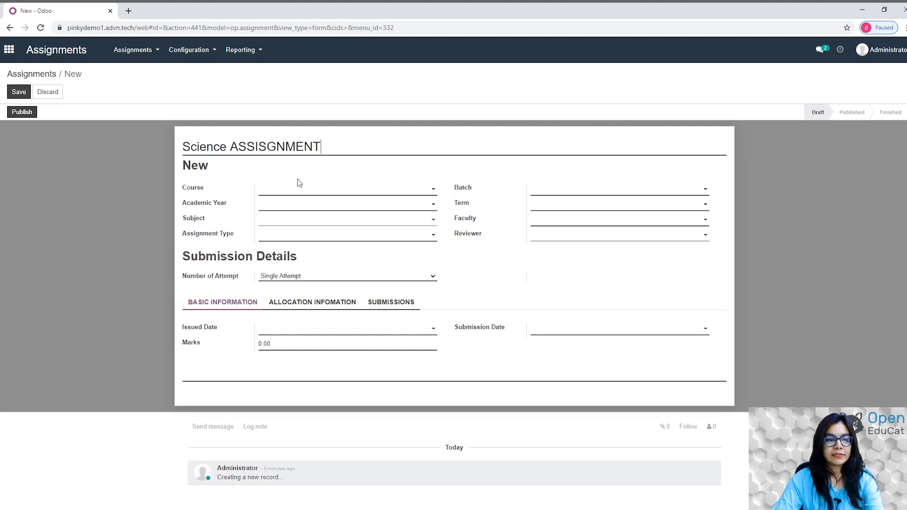
Set the assignment's course Grade 5, Batch 1, academic year 2021-22 and term SEMESTER I.
click(348, 189)
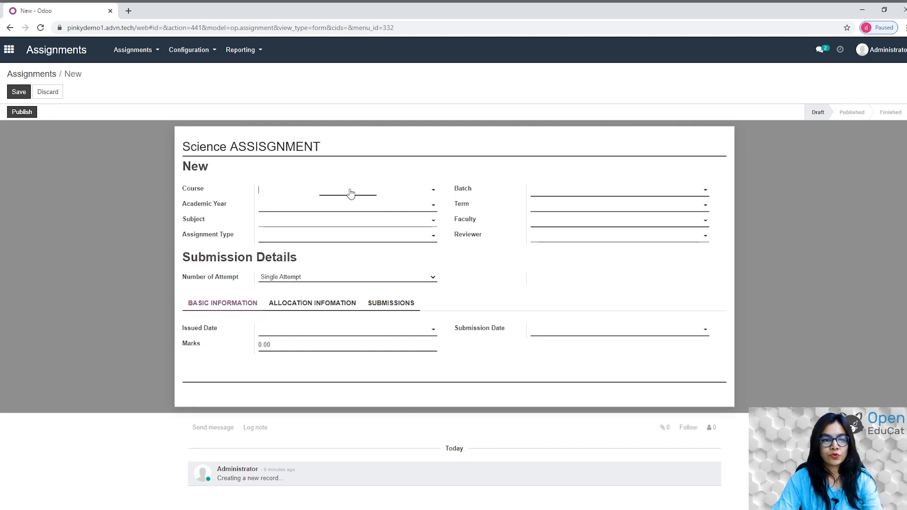
click(292, 203)
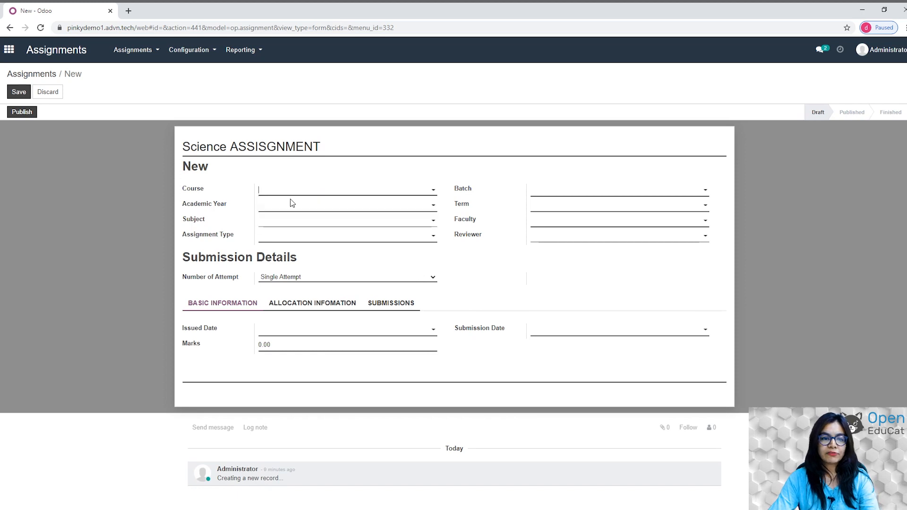
click(633, 190)
click(567, 205)
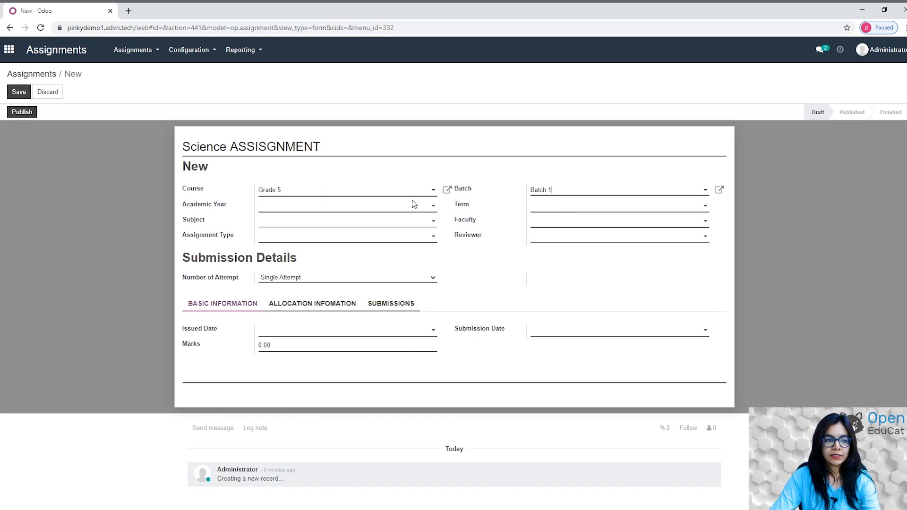
click(397, 205)
click(332, 220)
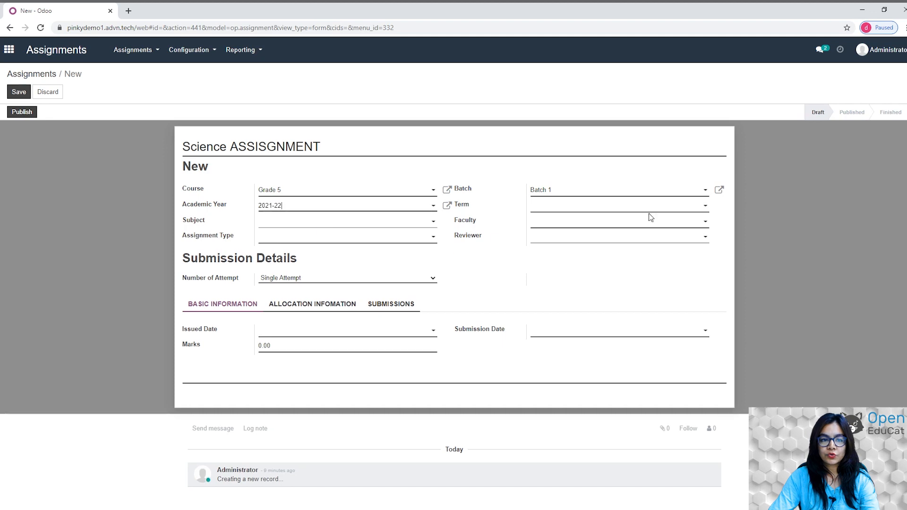
click(559, 207)
click(557, 221)
Choose subject Science, type HOmework, and the faculty member as faculty and reviewer.
click(403, 225)
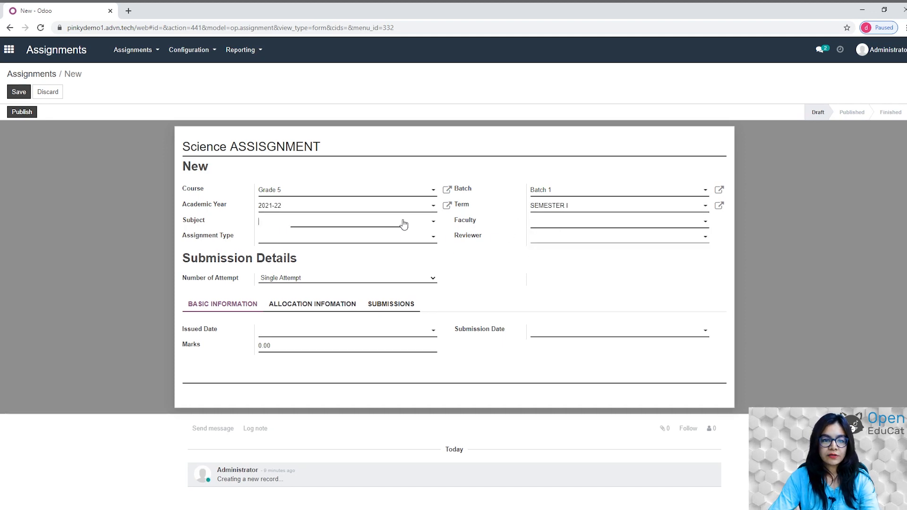
click(312, 239)
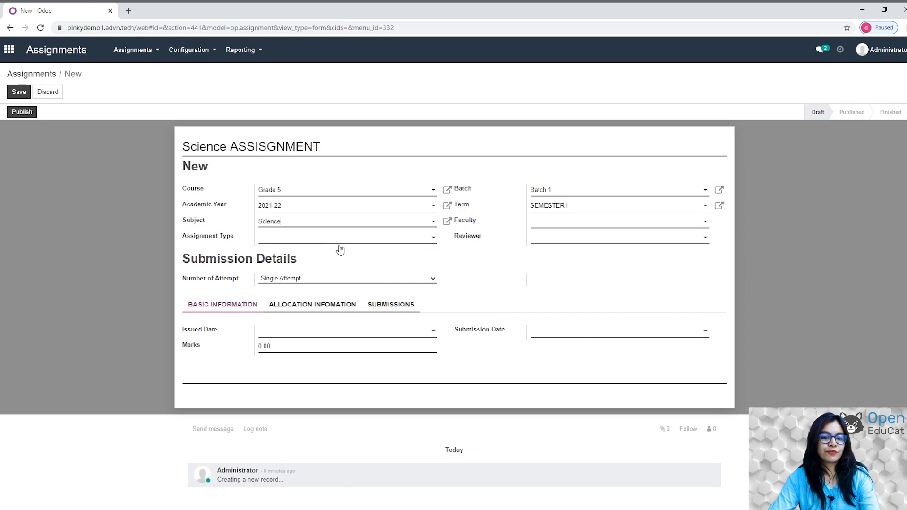
click(629, 224)
click(566, 235)
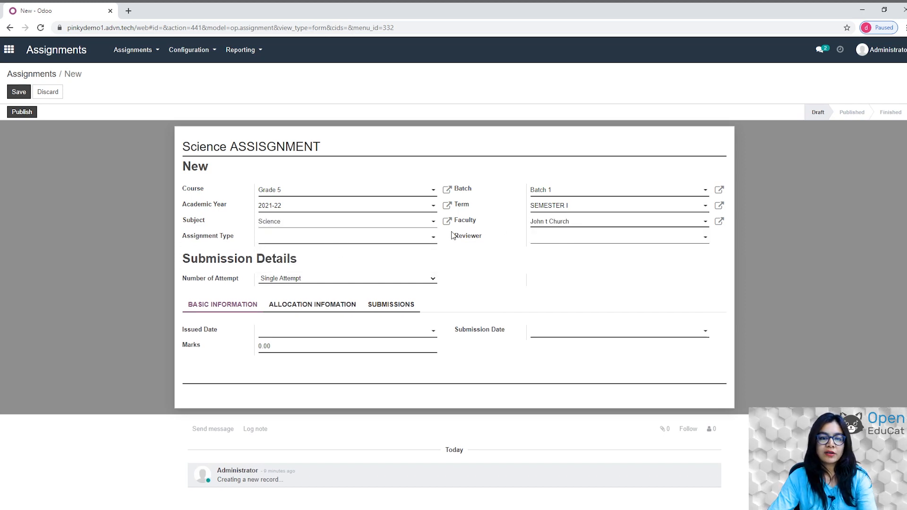
click(432, 239)
text(HOmework)
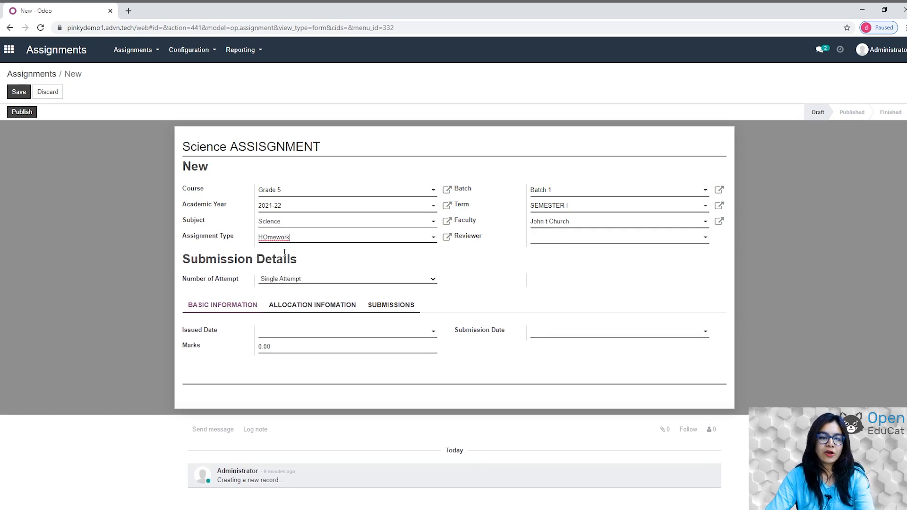
click(595, 239)
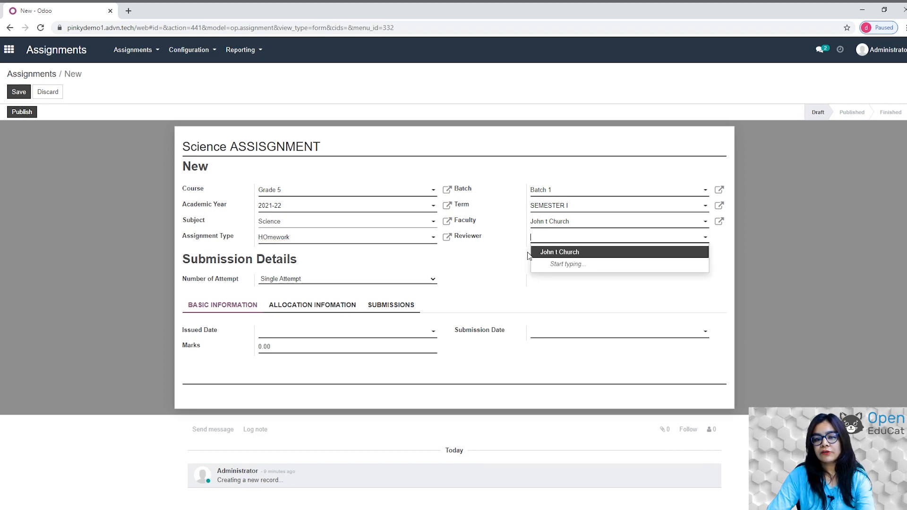
click(572, 253)
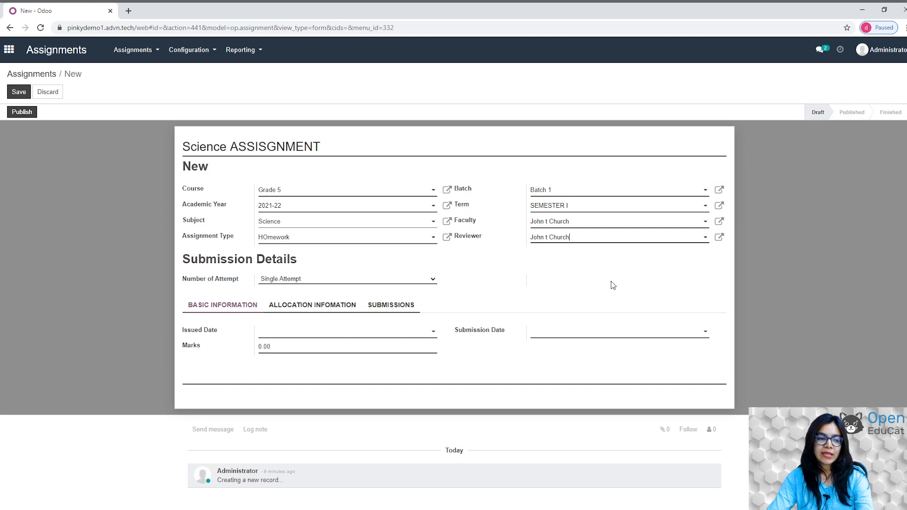
Set issued date 03/18/2021, submission date 03/22/2021 and Marks 50 on the assignment.
click(320, 330)
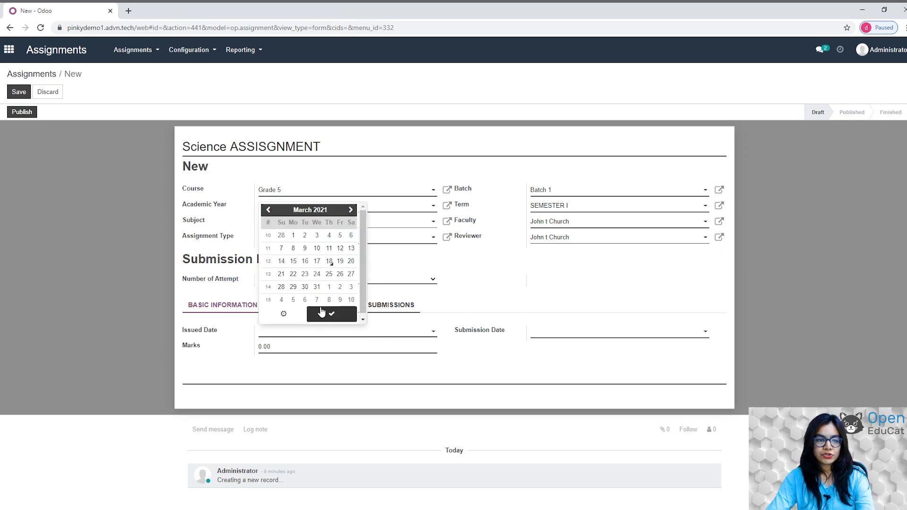
click(329, 262)
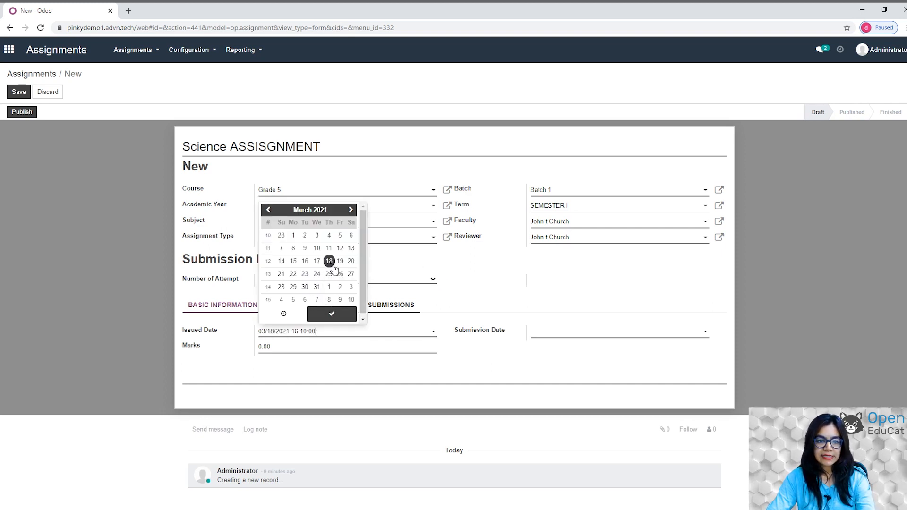
click(323, 316)
click(584, 334)
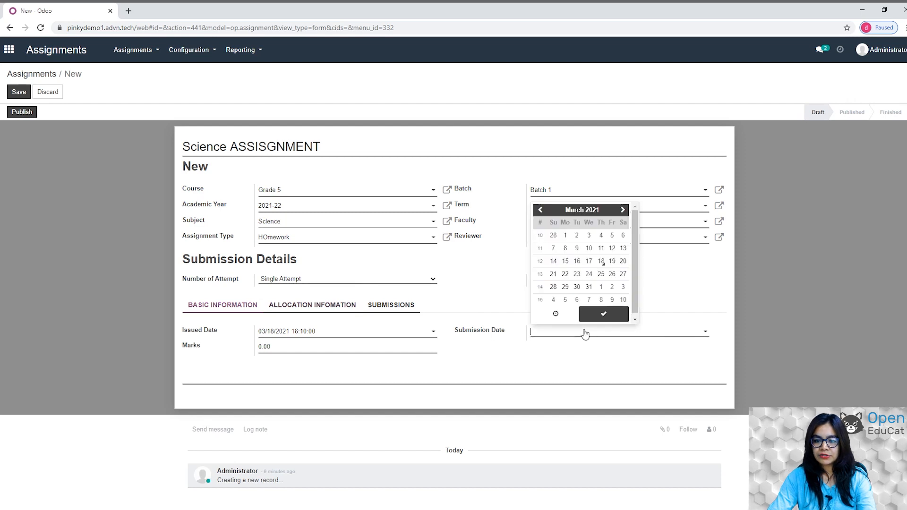
click(565, 274)
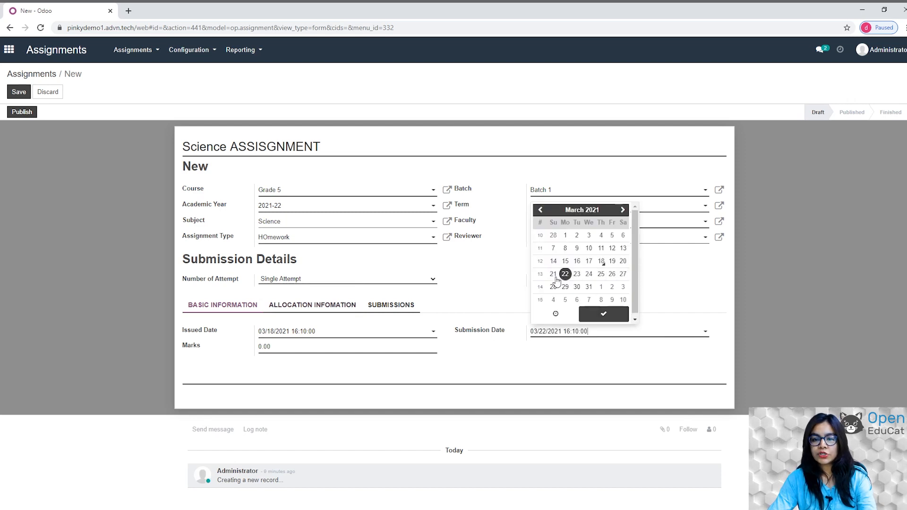
click(604, 313)
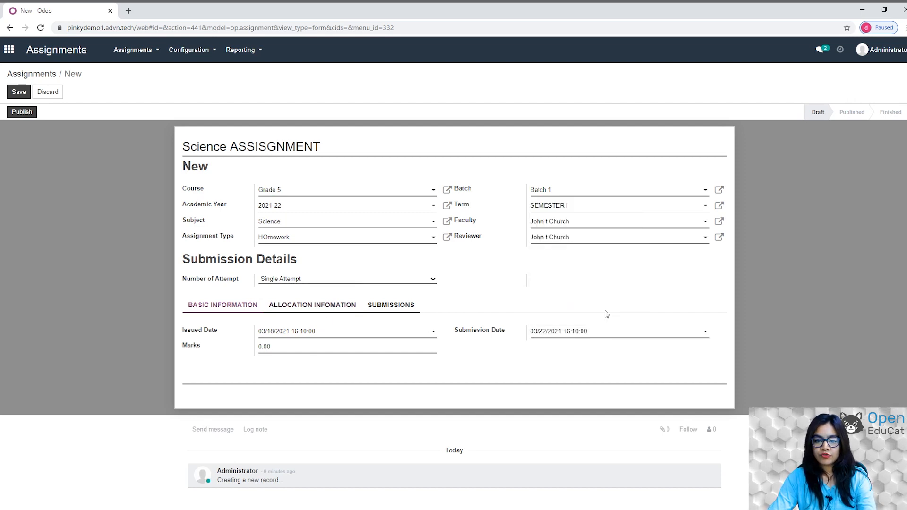
click(279, 346)
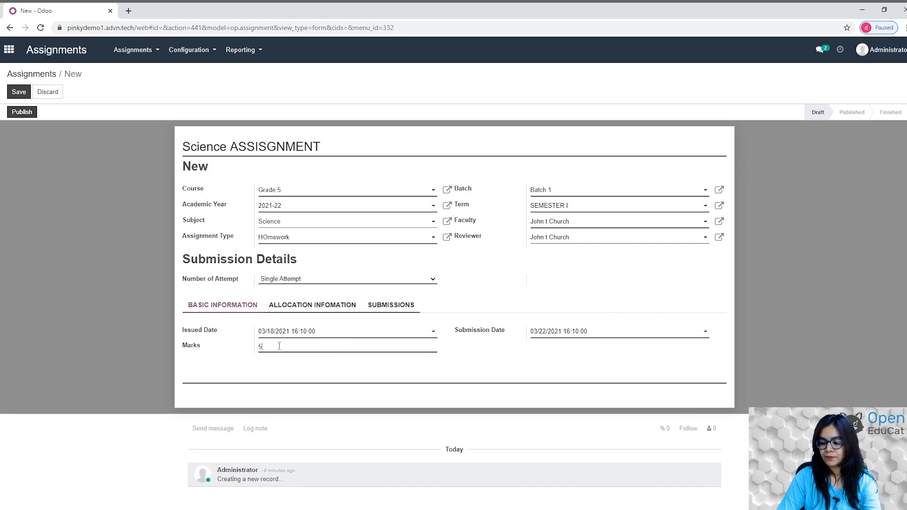
click(14, 93)
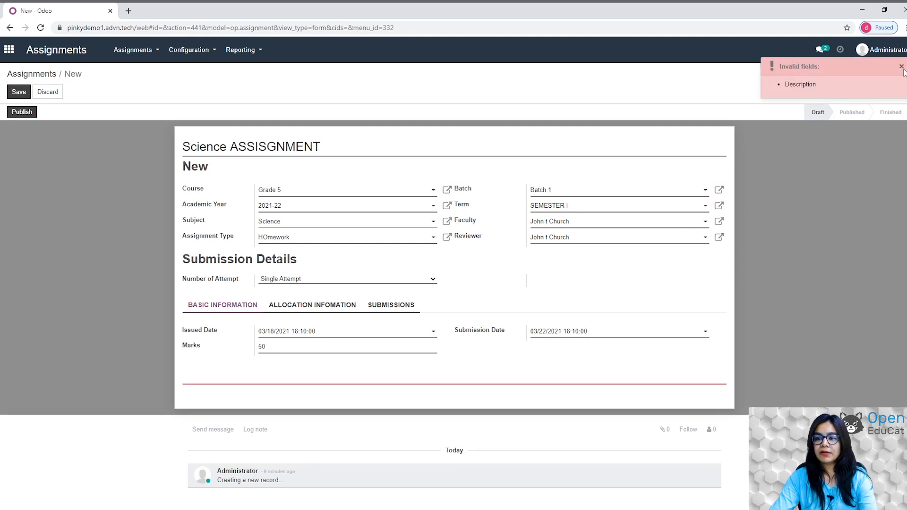
Enter the description '1)application OF SCIENECE IN DAILY BASIS' and save assignment GA001.
click(248, 371)
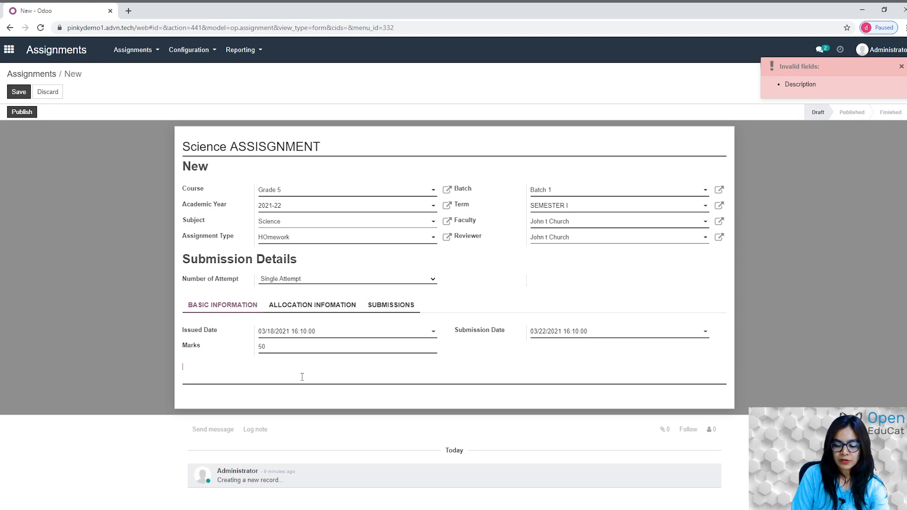
text(1))
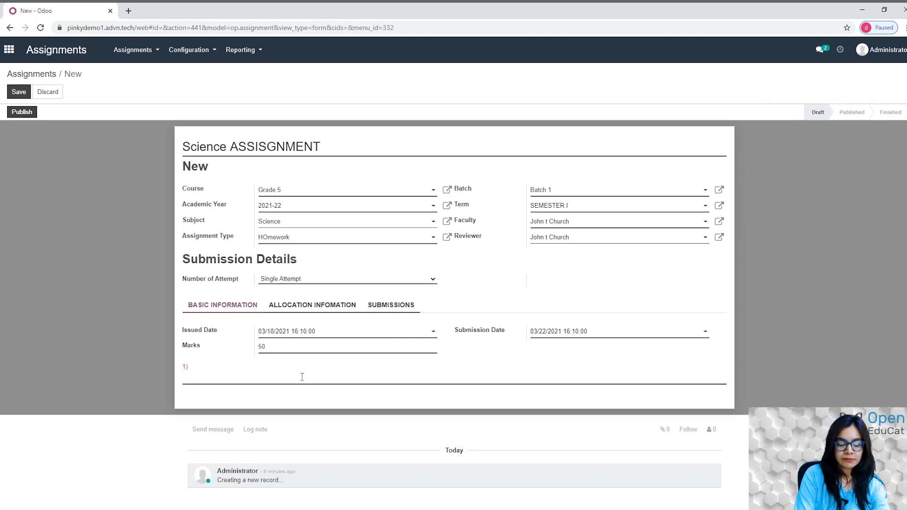
text(aPPLI)
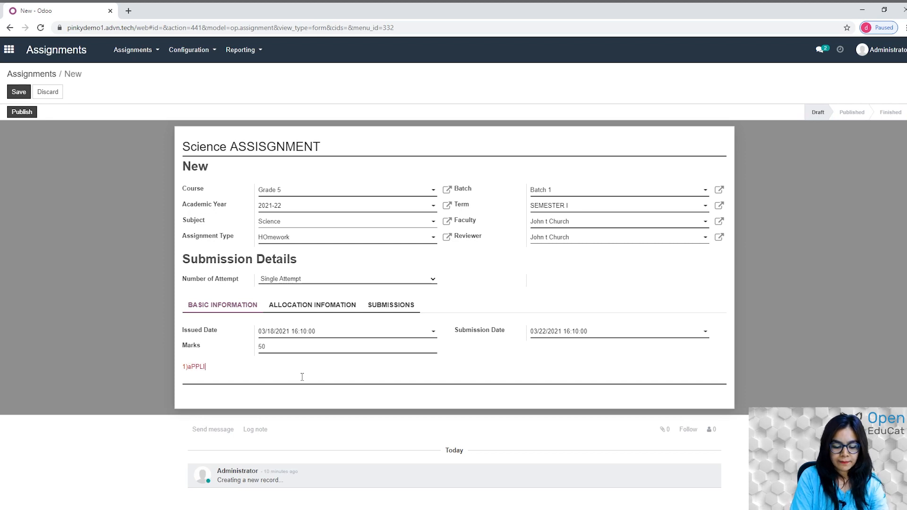
text(CATION OF)
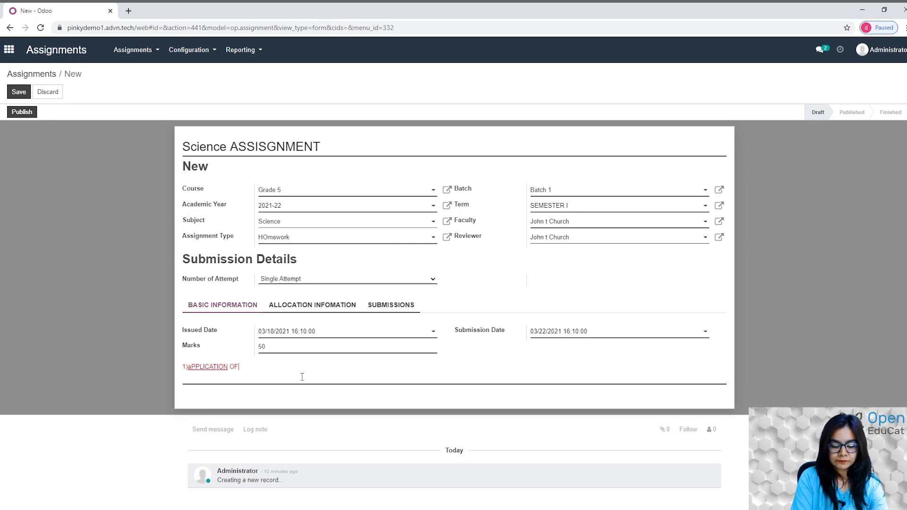
text( SCIENECE)
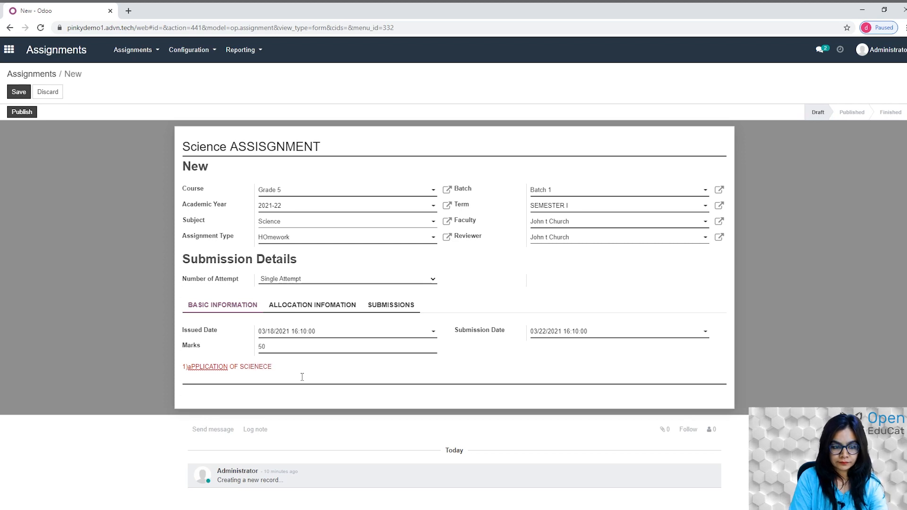
text( IN DAILY)
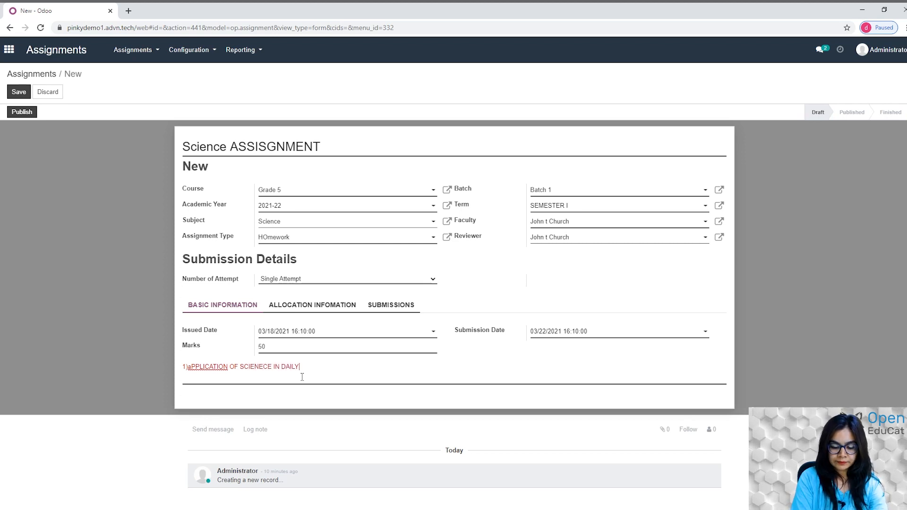
text( BASIS)
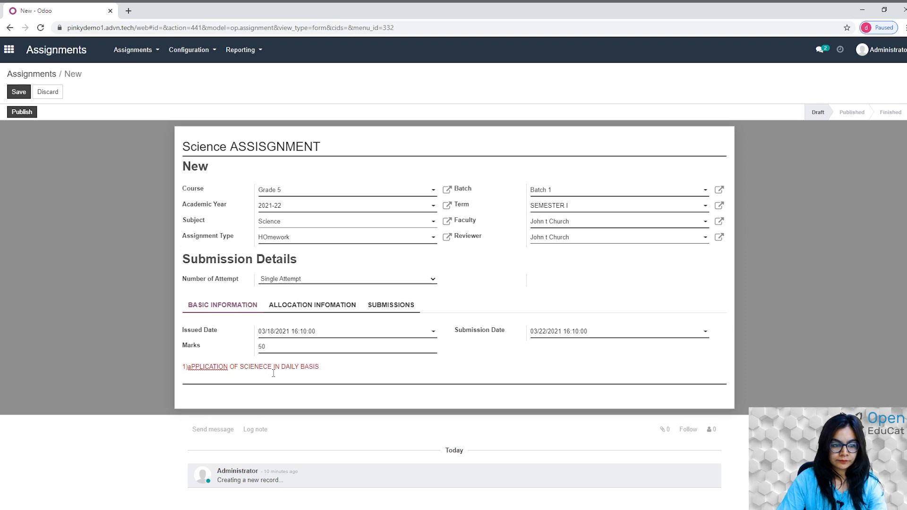
double_click(215, 368)
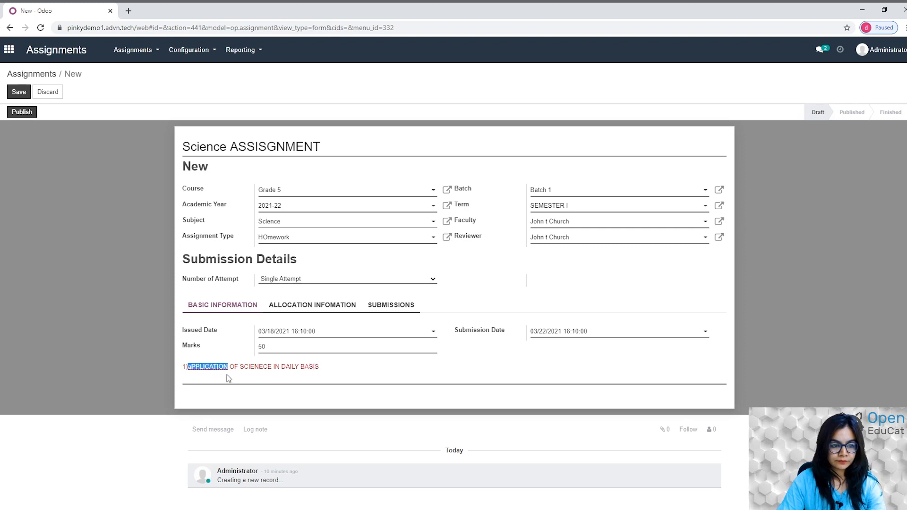
text(application)
click(18, 92)
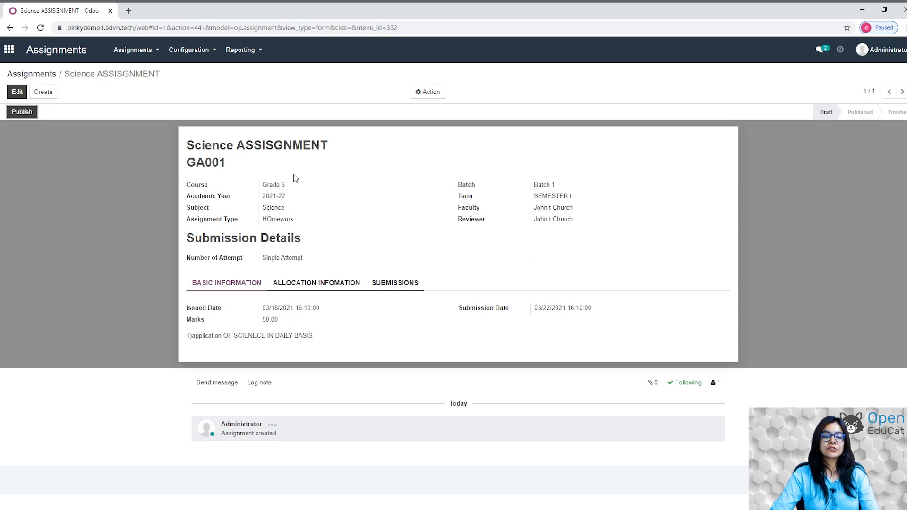
click(17, 91)
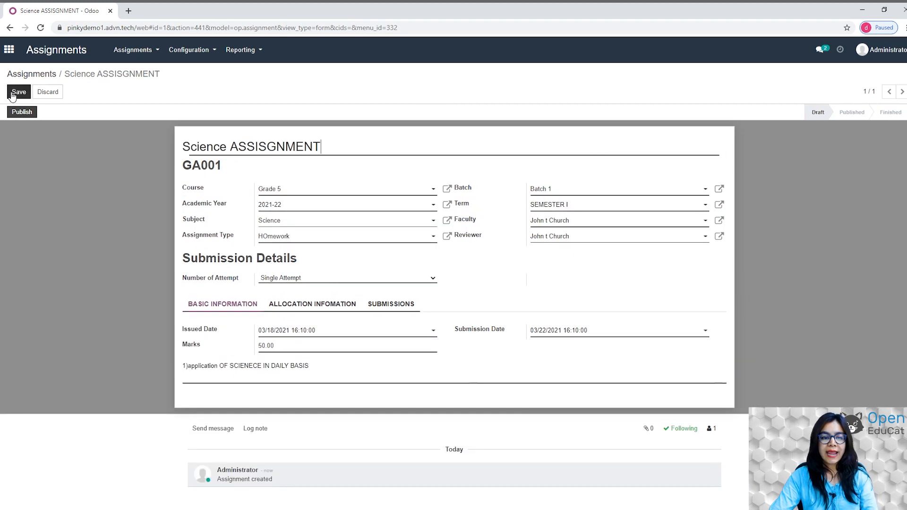
Allocate both students to GA001 under ALLOCATION INFOMATION and save the assignment.
click(309, 307)
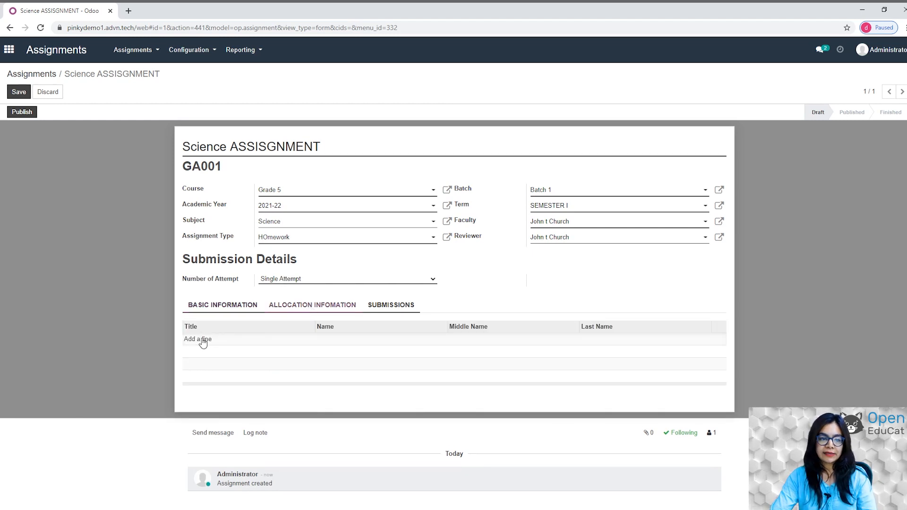
click(202, 340)
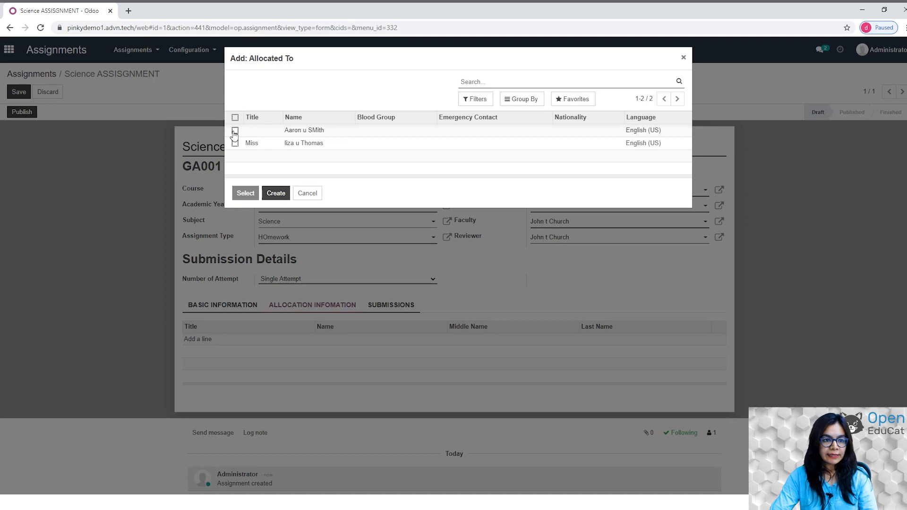
click(235, 131)
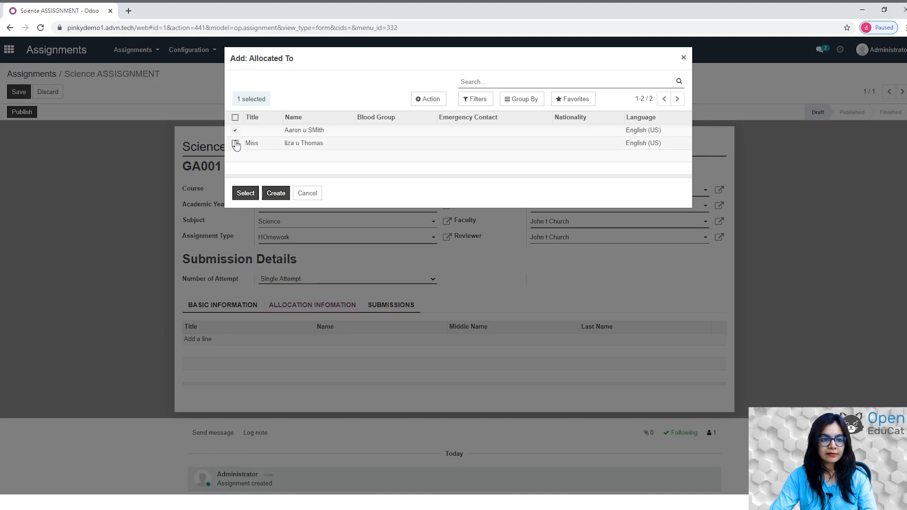
click(235, 144)
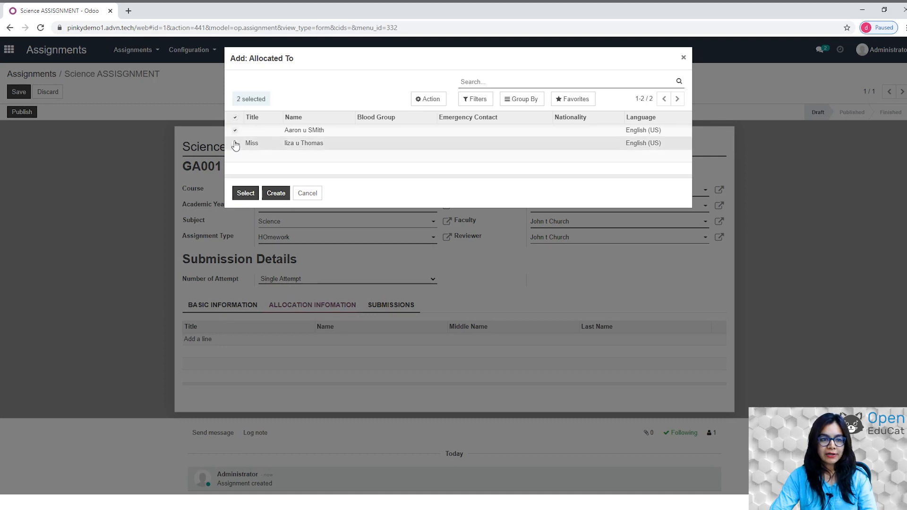
click(243, 193)
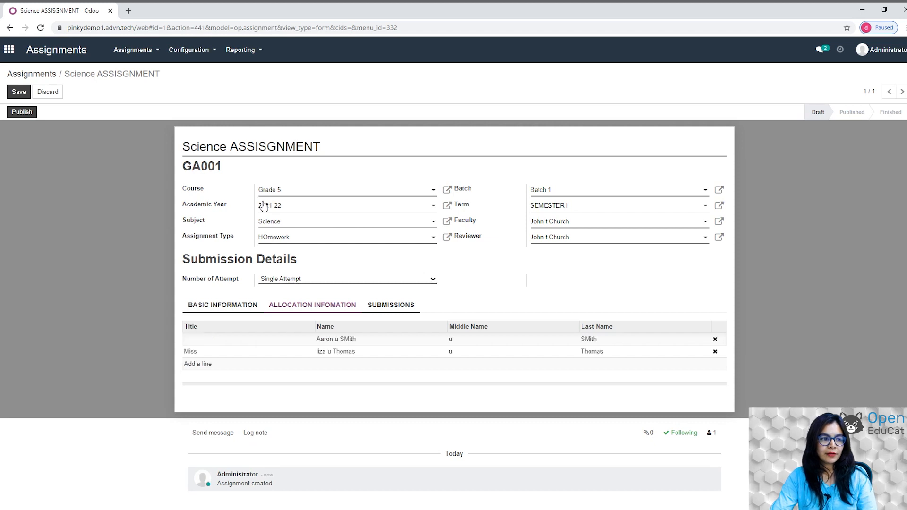
click(19, 92)
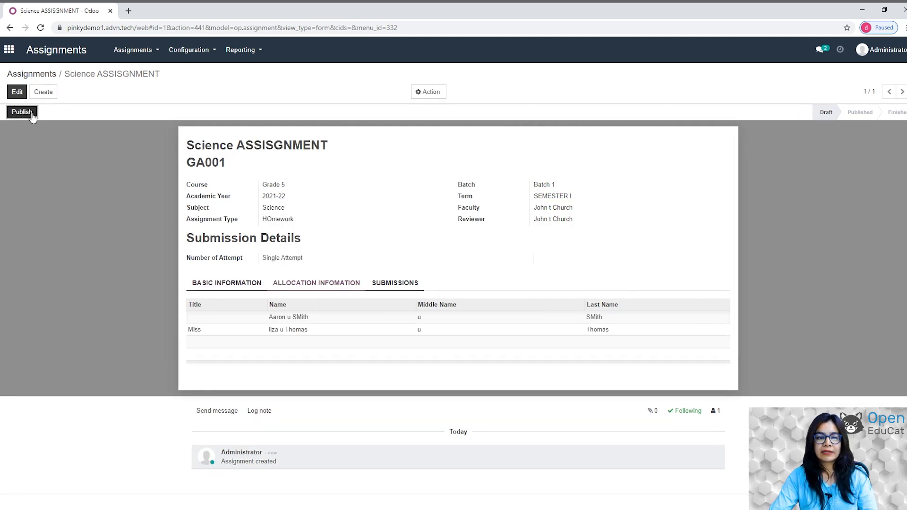
Publish the saved Science assignment GA001.
click(31, 114)
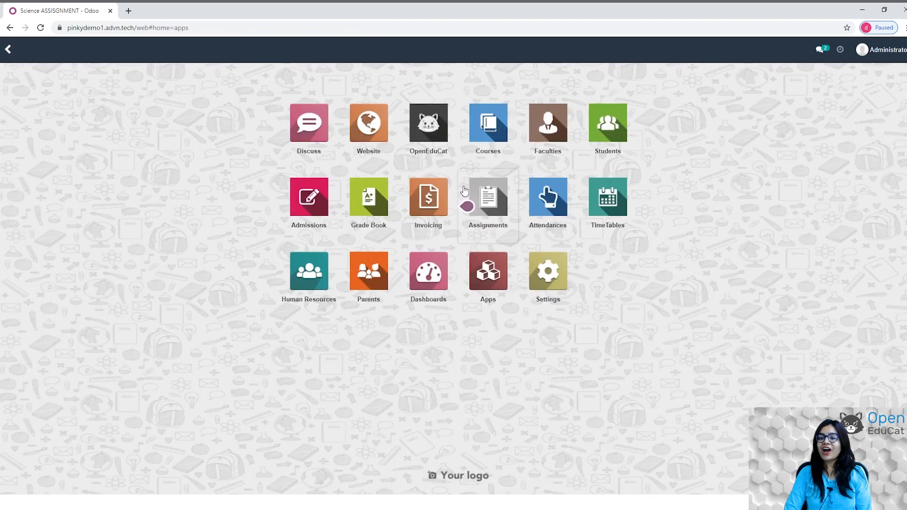
Return to the apps home and open Grade Book, listing the Science ASSISGNMENT.
click(464, 191)
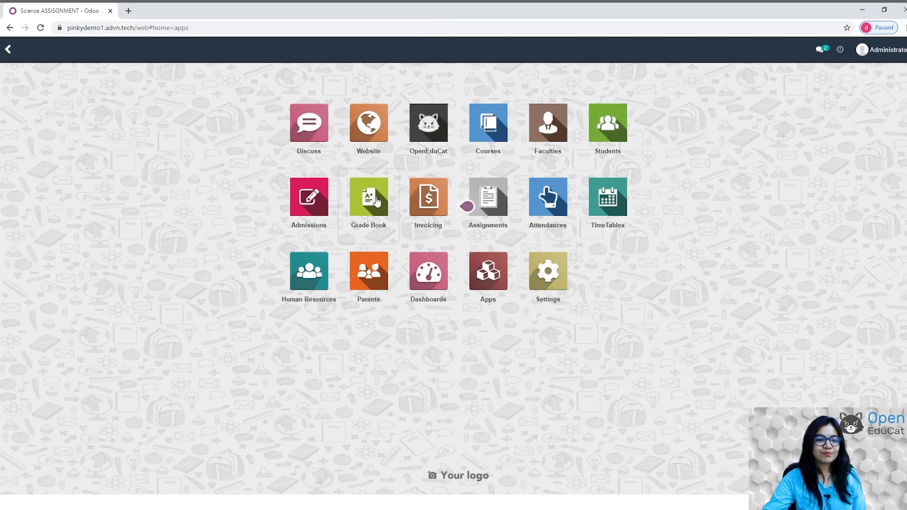
click(377, 202)
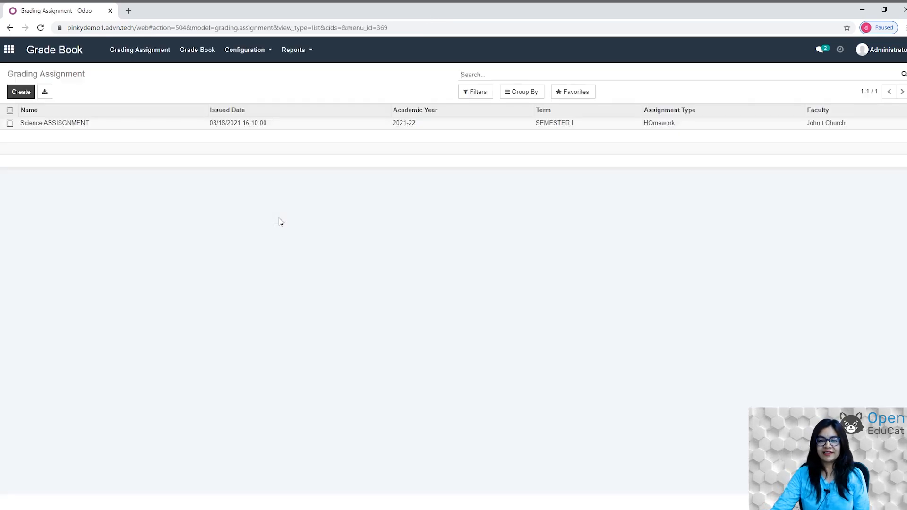
Check the Assignment Types list, then go to Configuration > Grade Scale.
click(266, 51)
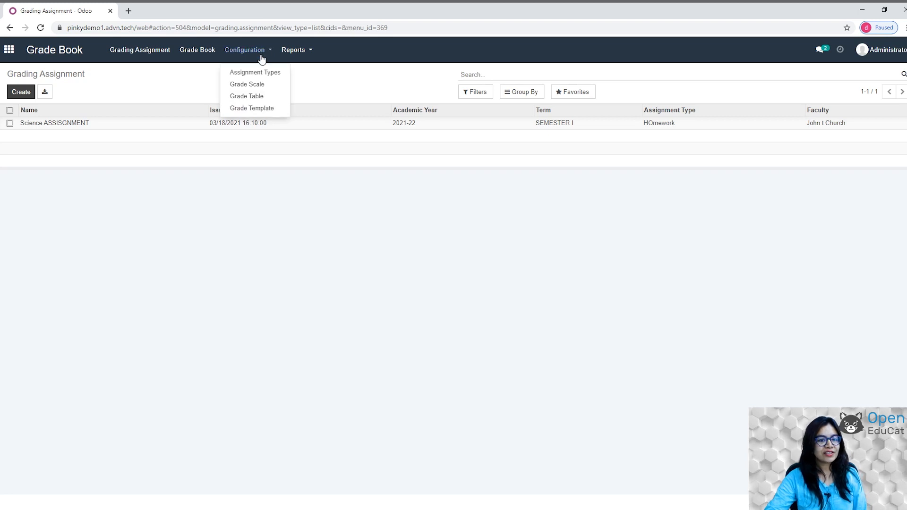
click(262, 73)
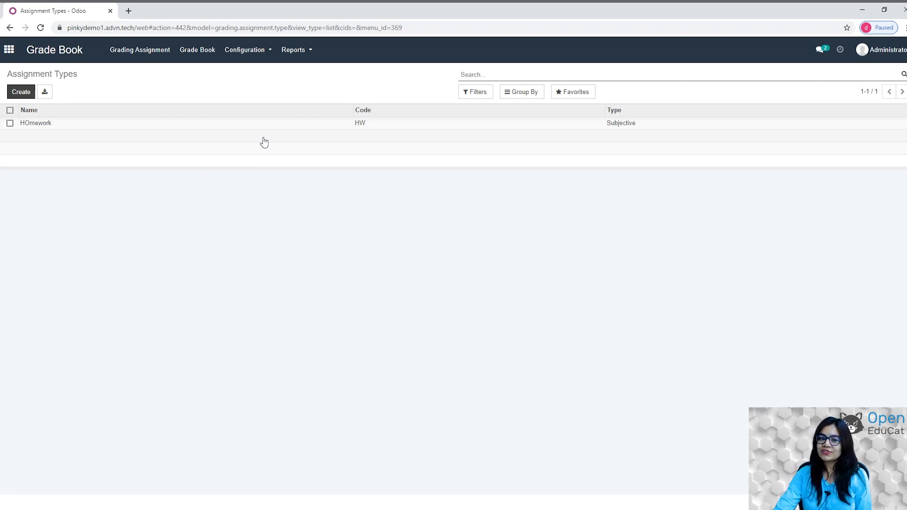
click(241, 55)
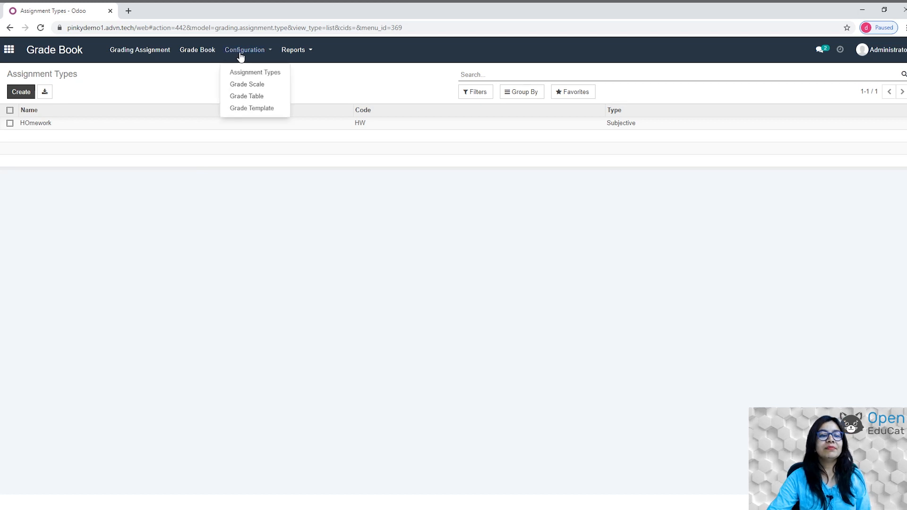
click(243, 85)
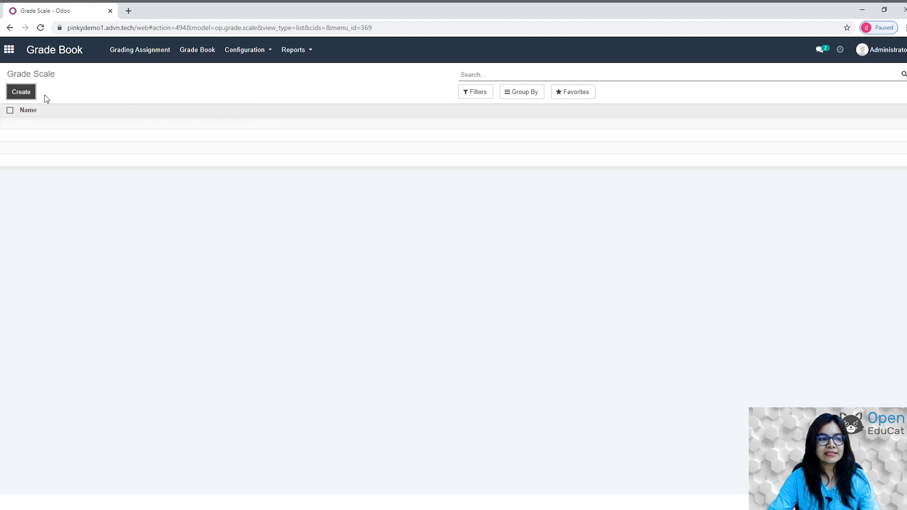
Create a new grade scale named 'letter GRADE' and add a grade type line.
click(21, 92)
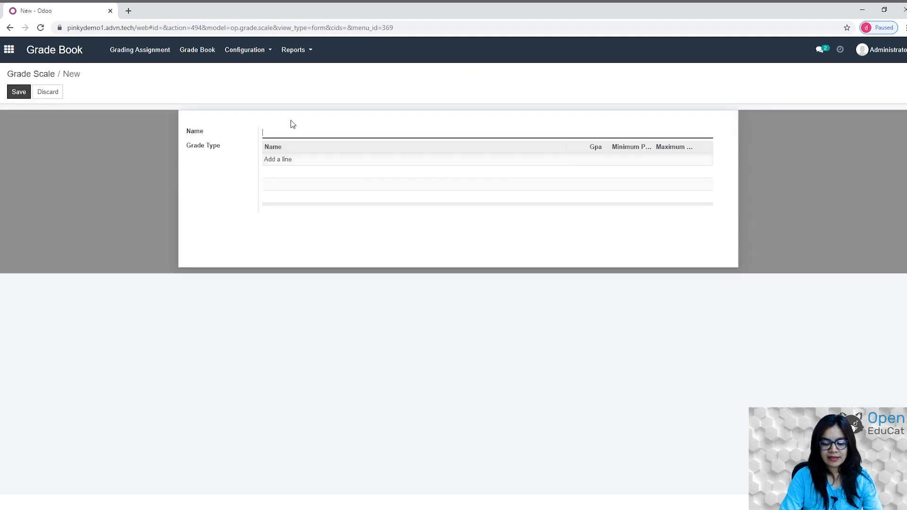
text(IETER)
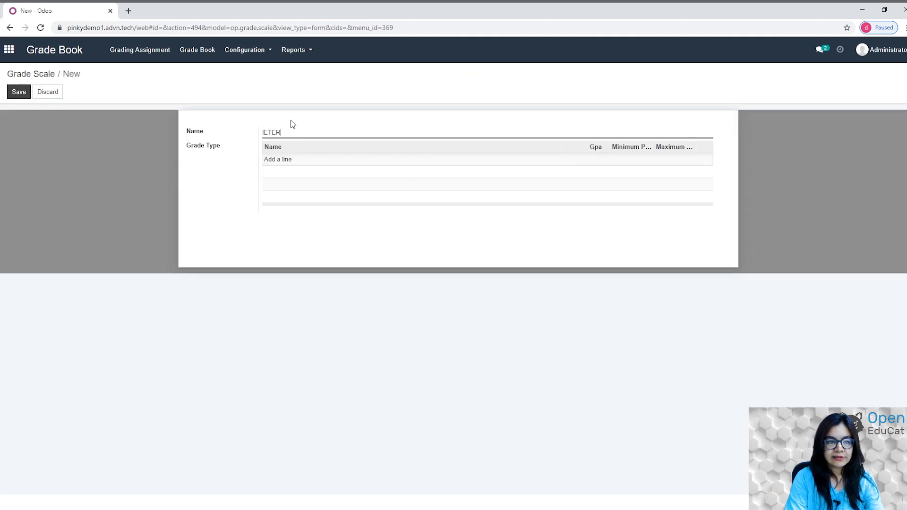
key(BackSpace)
key(BackSpace)
key(BackSpace)
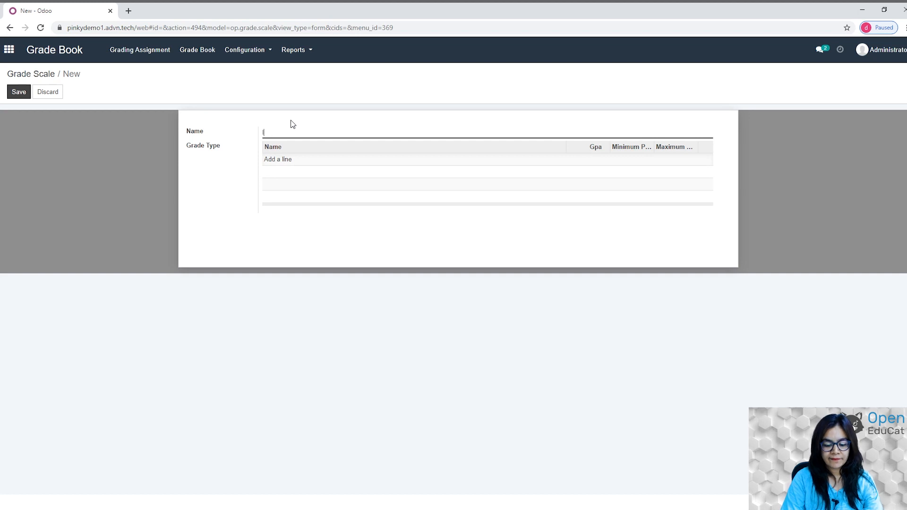
text(TTER)
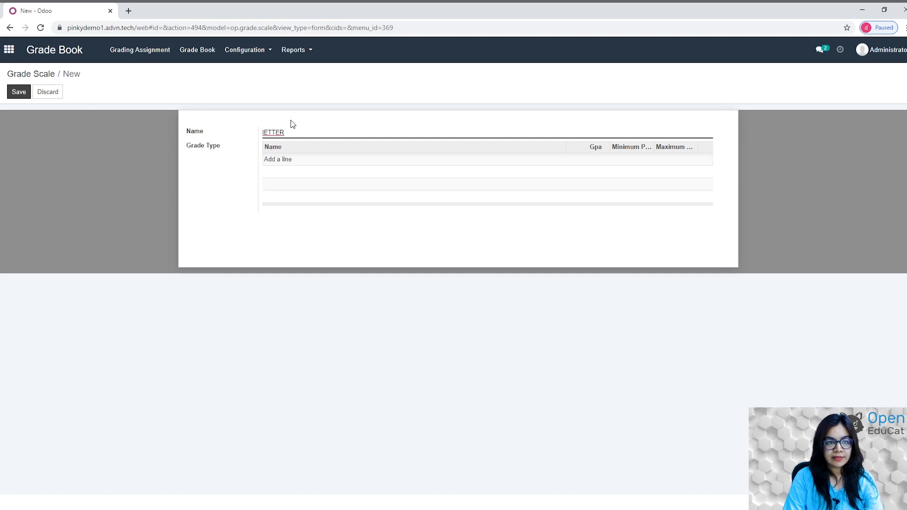
double_click(274, 133)
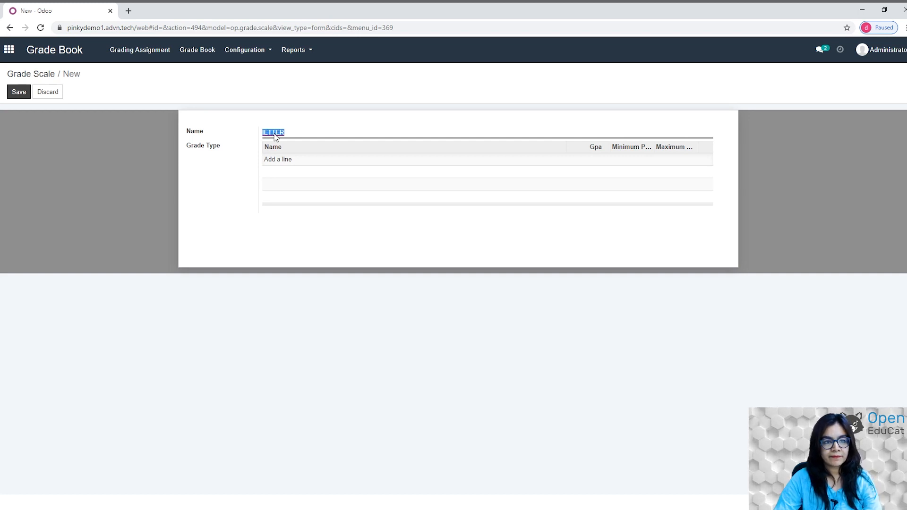
text(letter )
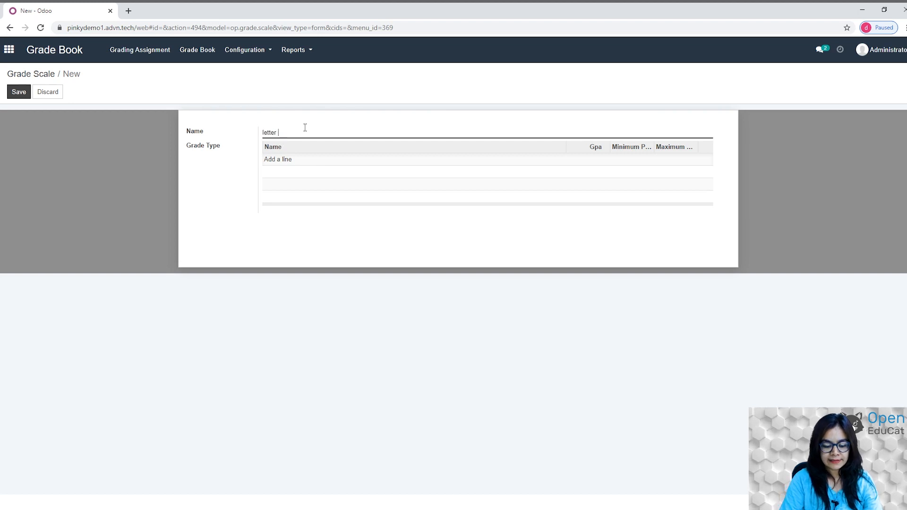
text(GRADE)
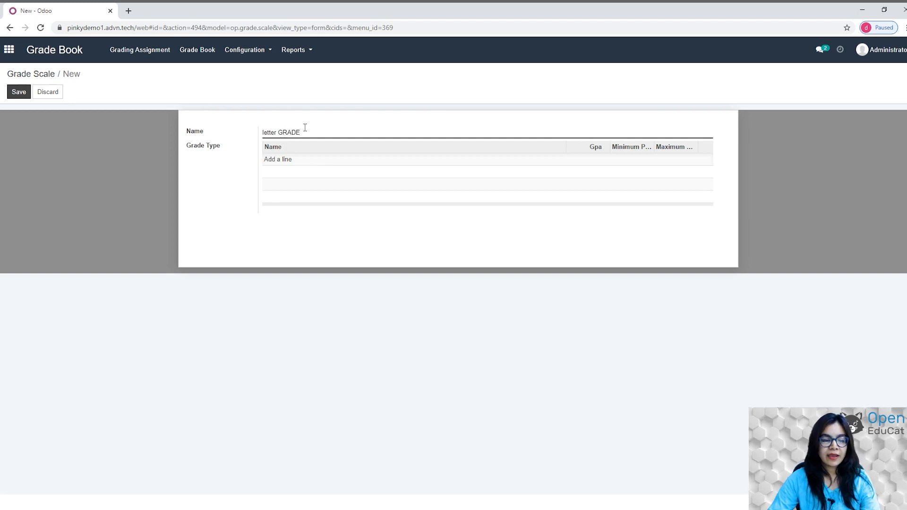
click(283, 160)
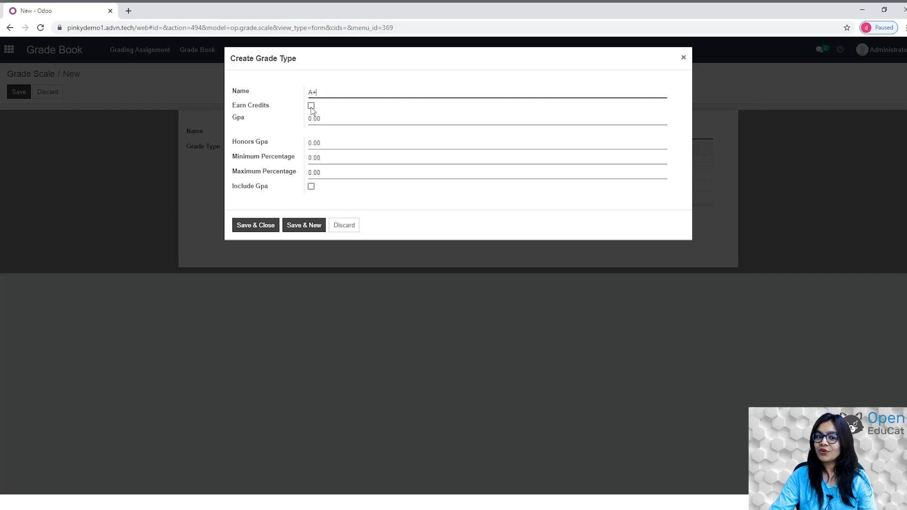
Make A+ earn credits at GPA 4.7 for 97–100 percent, included in GPA, and save the scale.
click(311, 106)
click(326, 133)
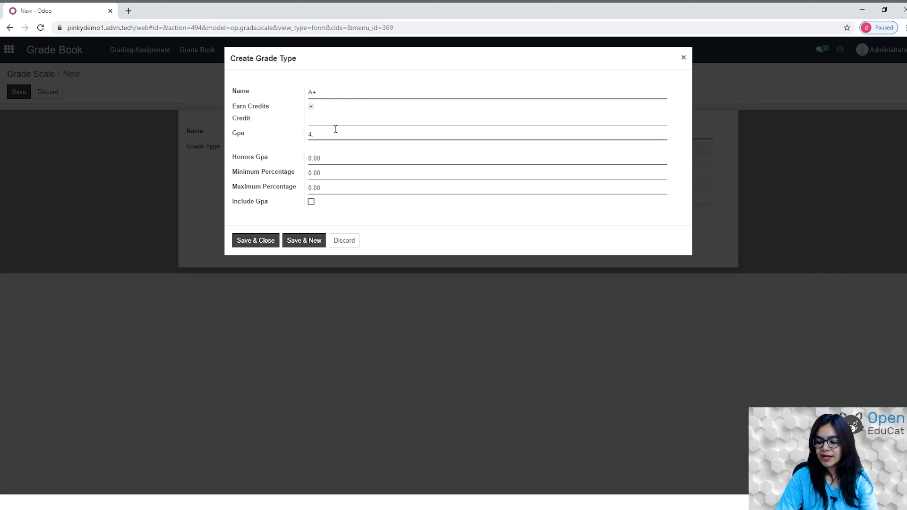
click(329, 171)
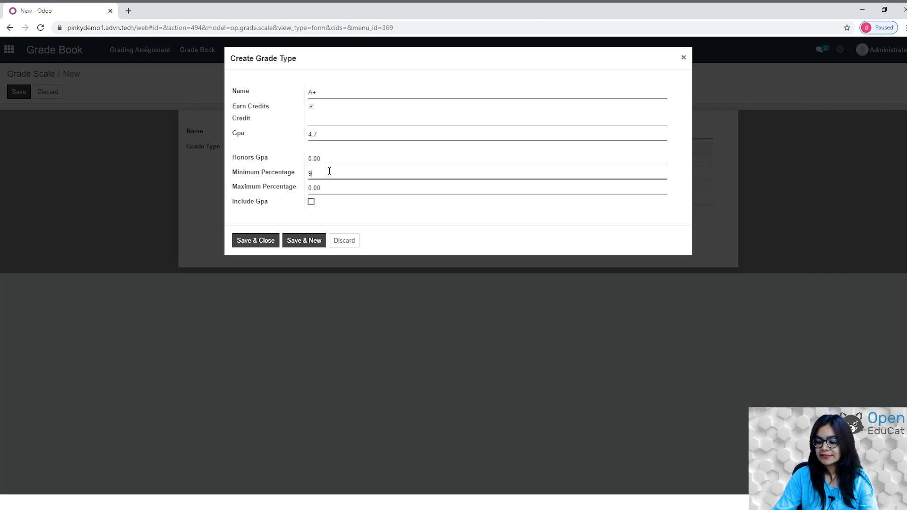
key(Tab)
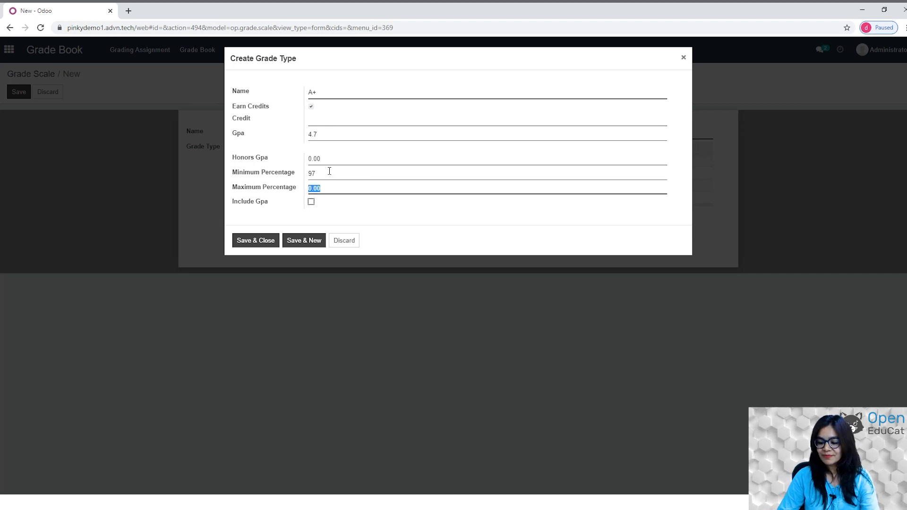
text(10)
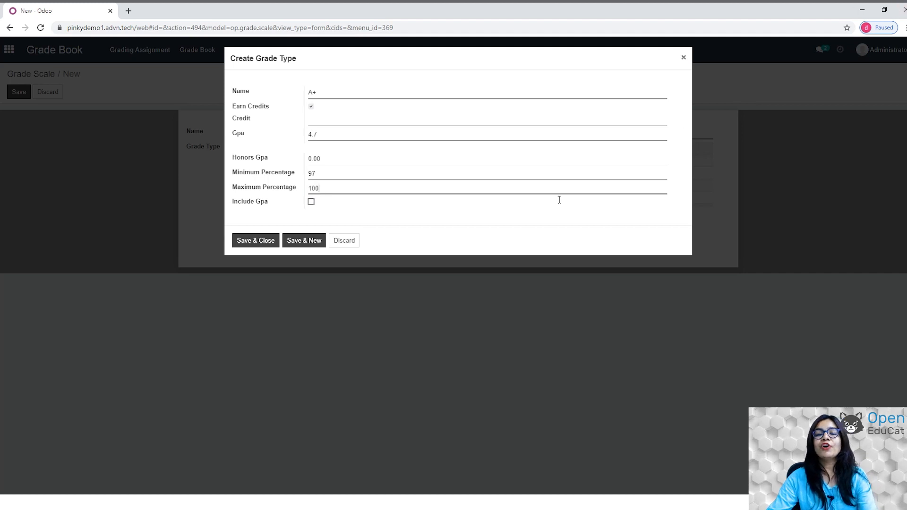
click(312, 204)
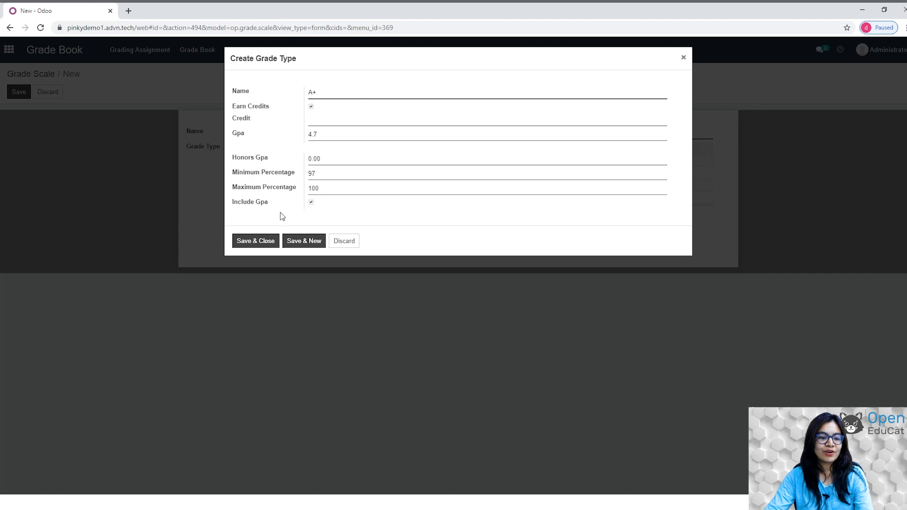
click(255, 241)
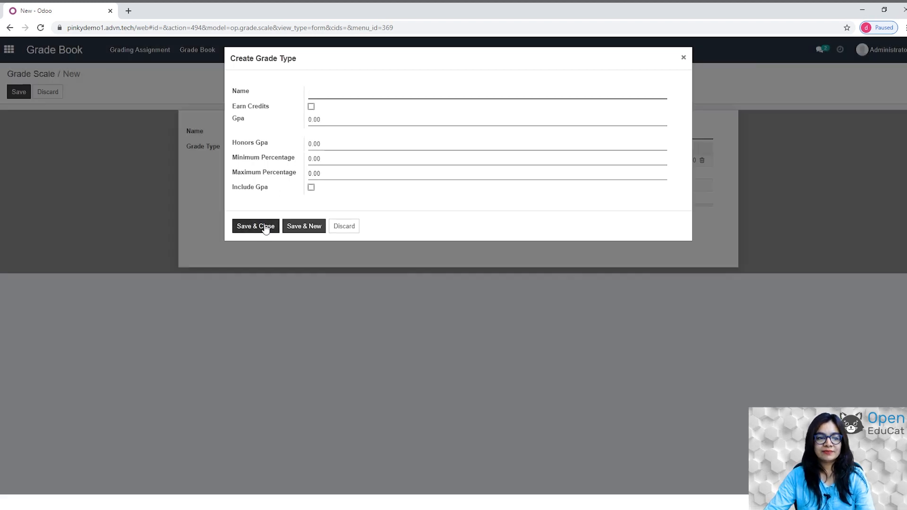
click(254, 228)
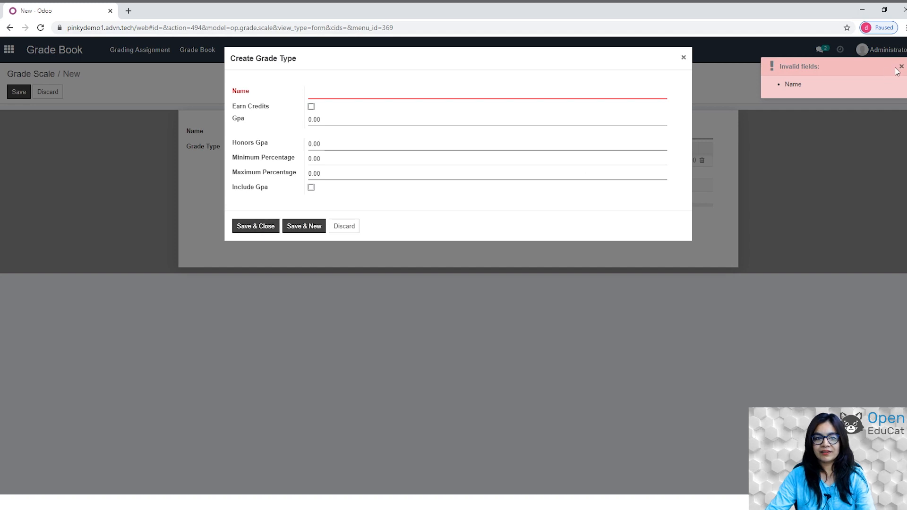
click(349, 227)
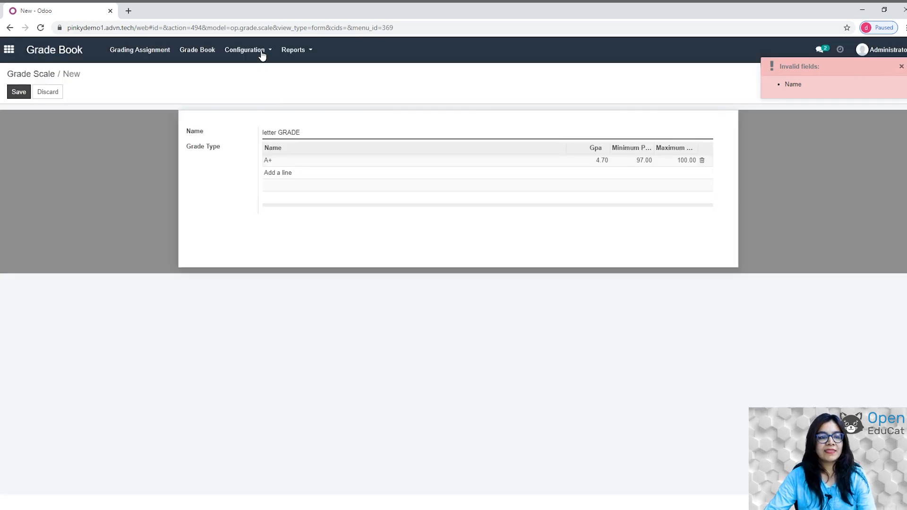
click(21, 91)
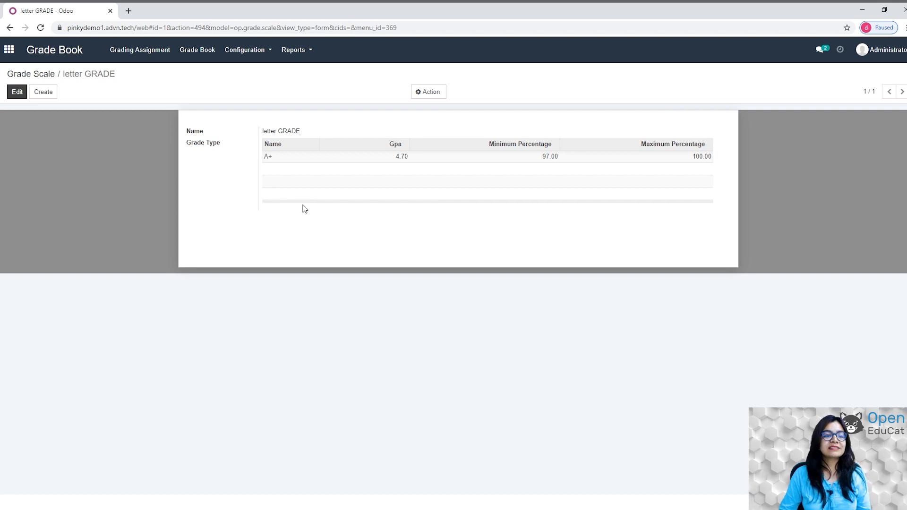
View the Grade Table list, then move on to the Grade Template list.
click(250, 50)
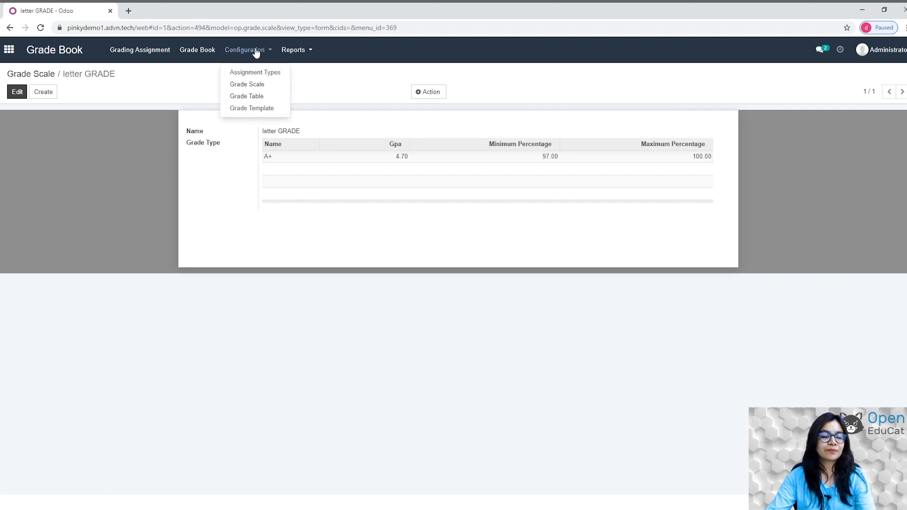
click(249, 96)
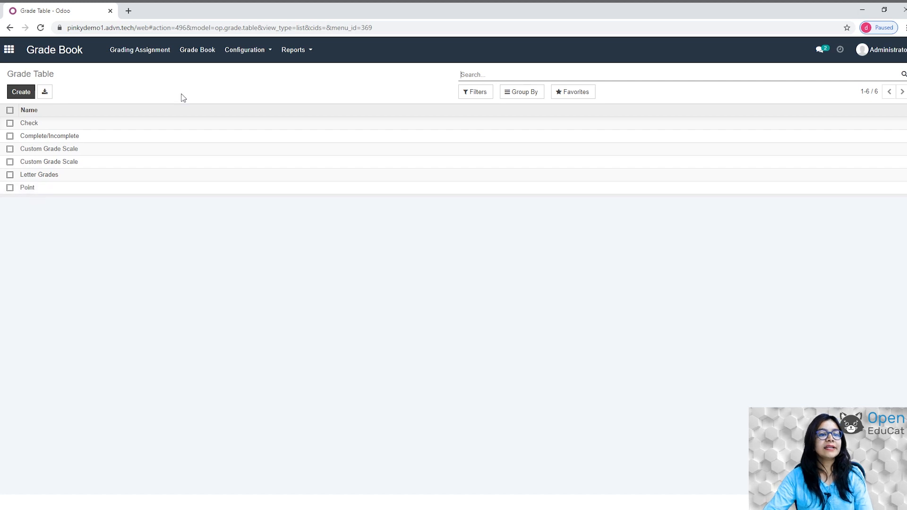
click(256, 55)
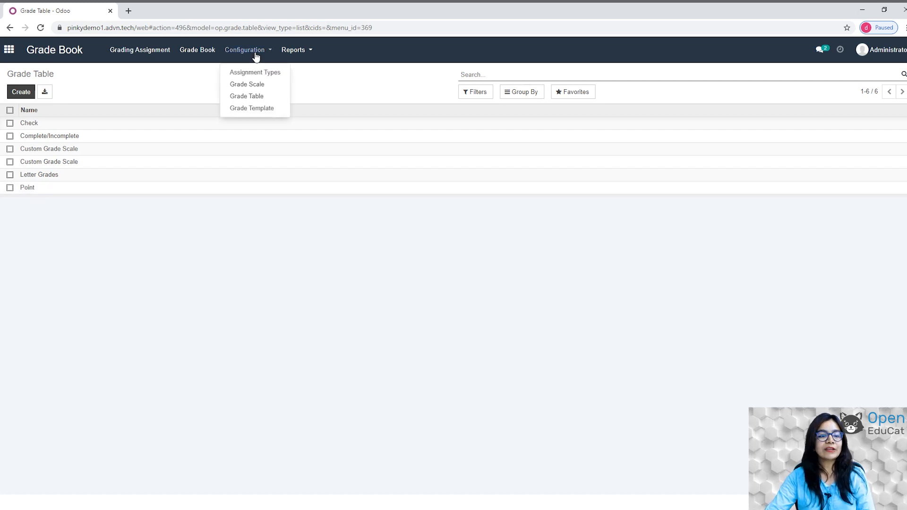
click(256, 113)
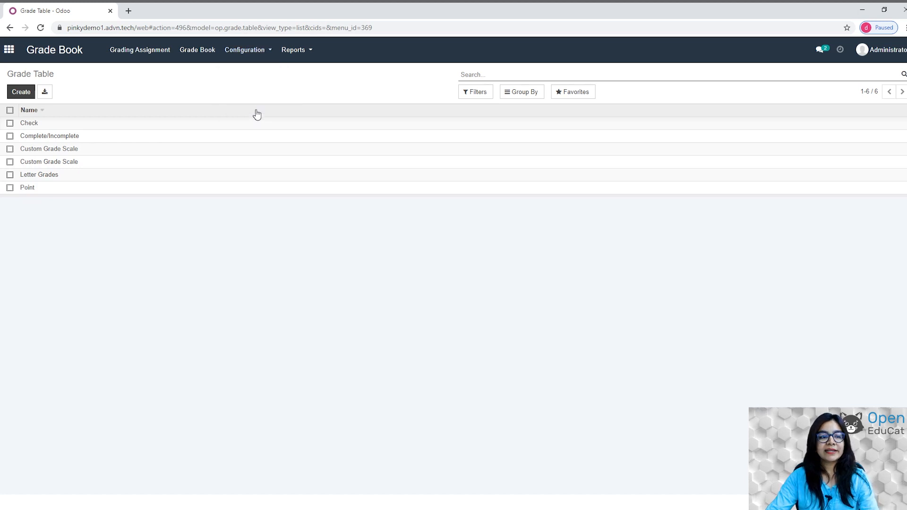
Create a grade template named 'SEMESTER TEMPLATE' and add its first template line.
click(17, 95)
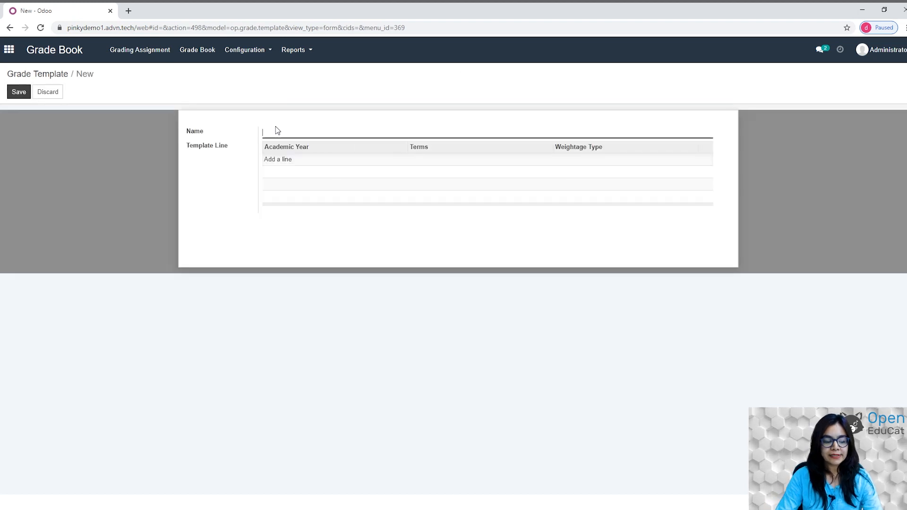
text(SEMESTER )
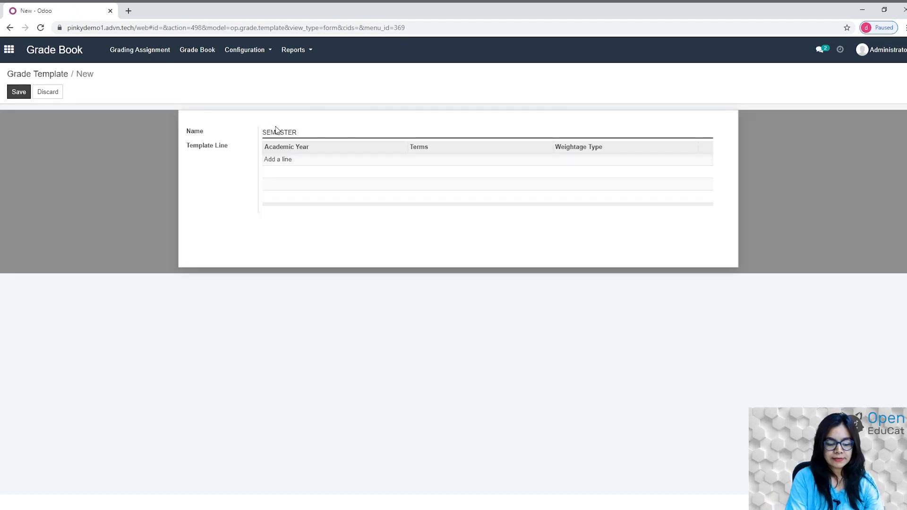
text(TEMPLATE)
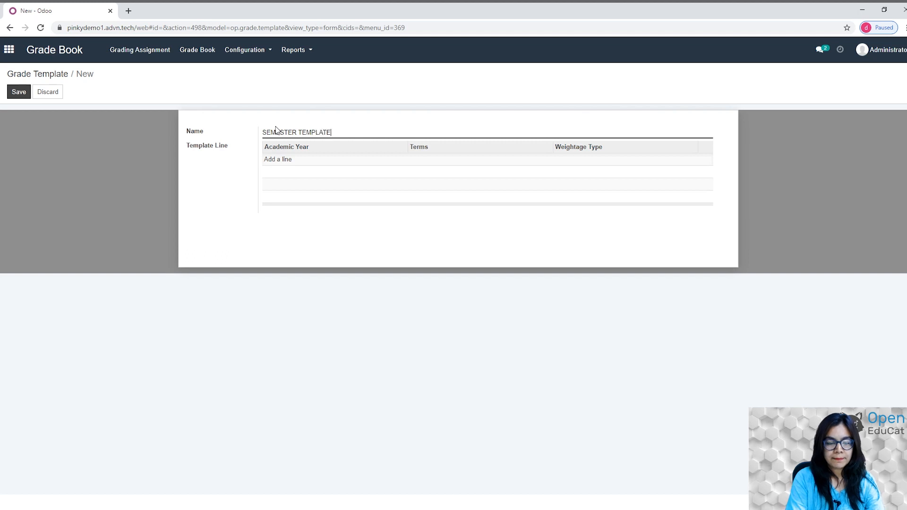
click(280, 159)
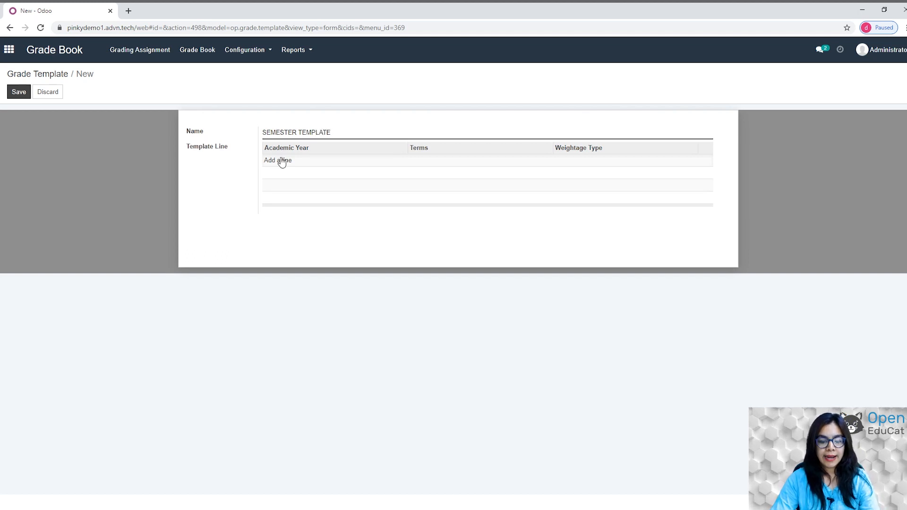
click(282, 162)
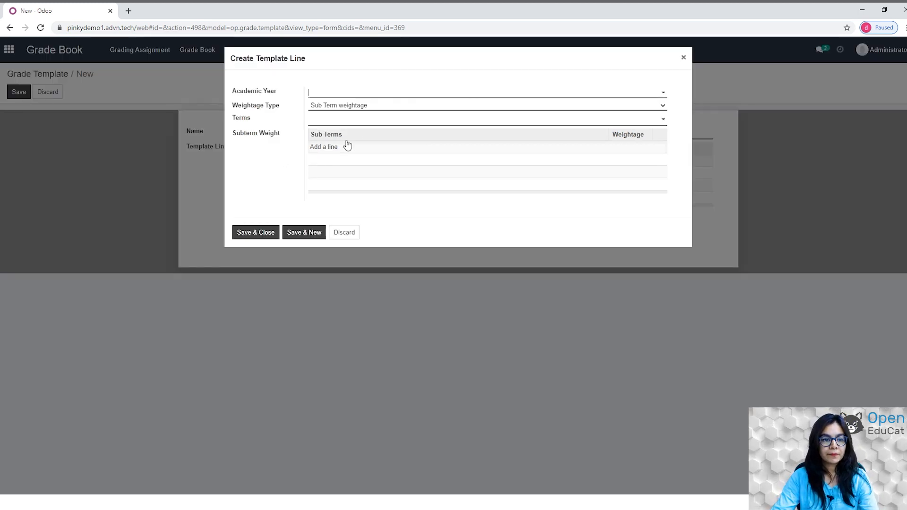
Set the template line to academic year 2021-22, SEMESTER I, with assignment type weightage.
click(331, 95)
click(331, 106)
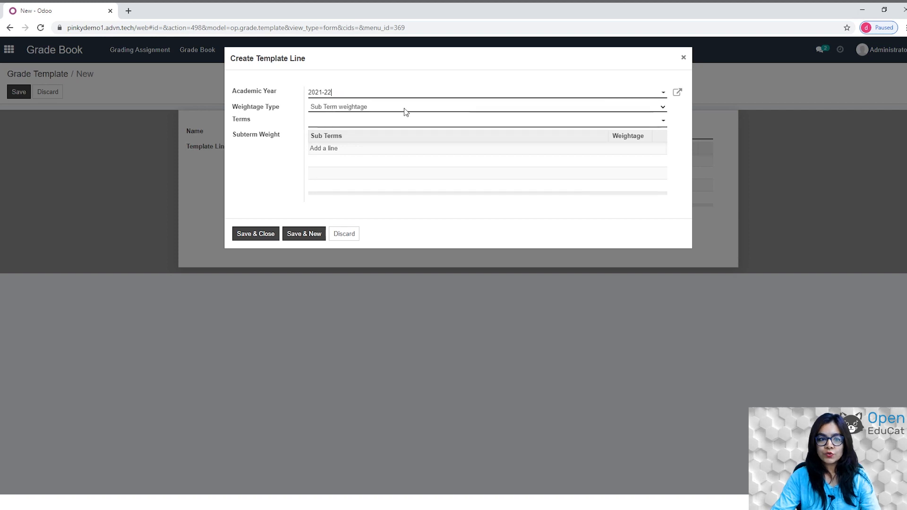
click(640, 110)
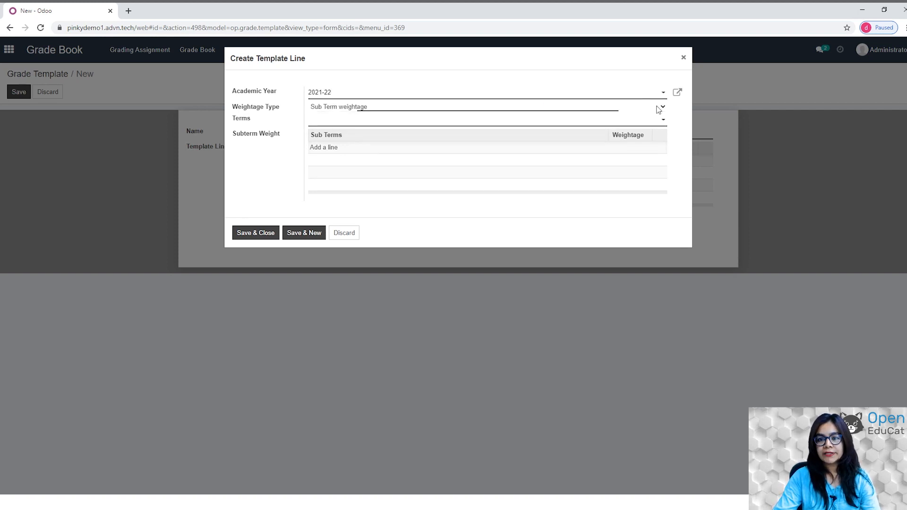
click(357, 129)
click(406, 122)
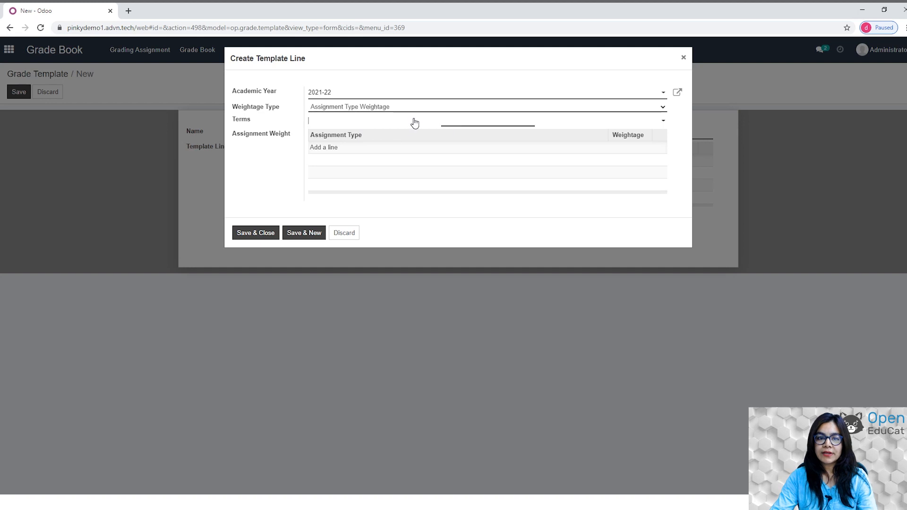
click(362, 137)
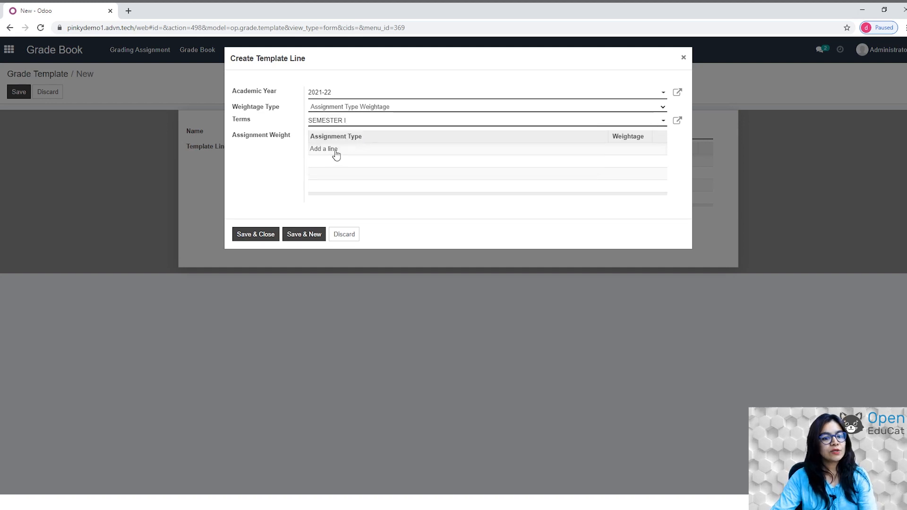
Weight HOmework assignments at 100, then save the line and the SEMESTER TEMPLATE template.
click(336, 150)
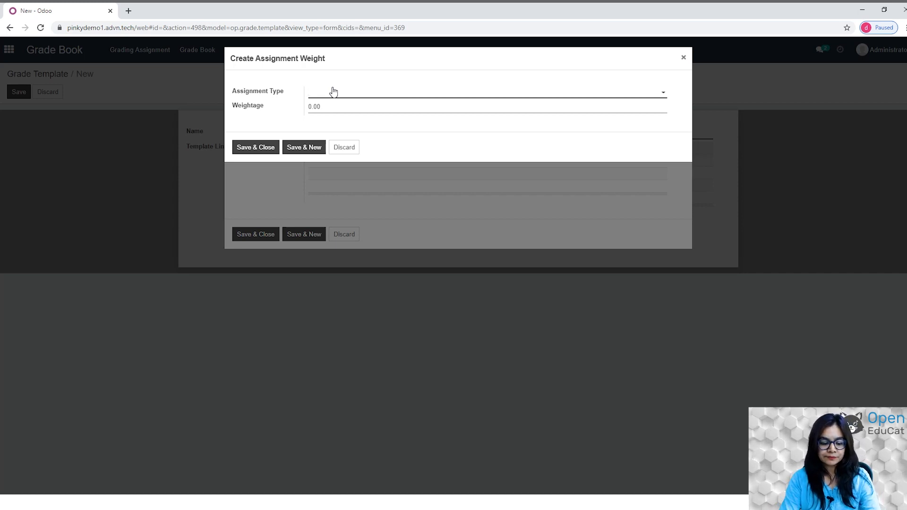
text(hOME)
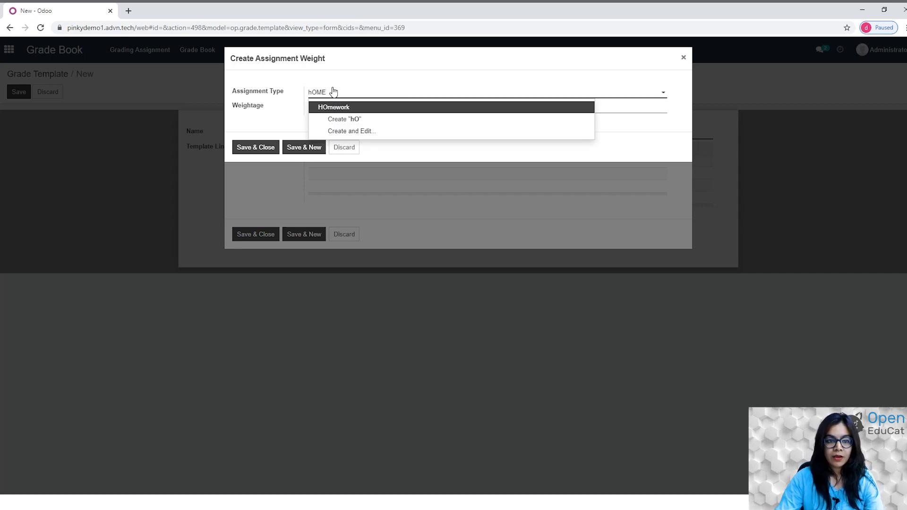
click(336, 108)
click(349, 105)
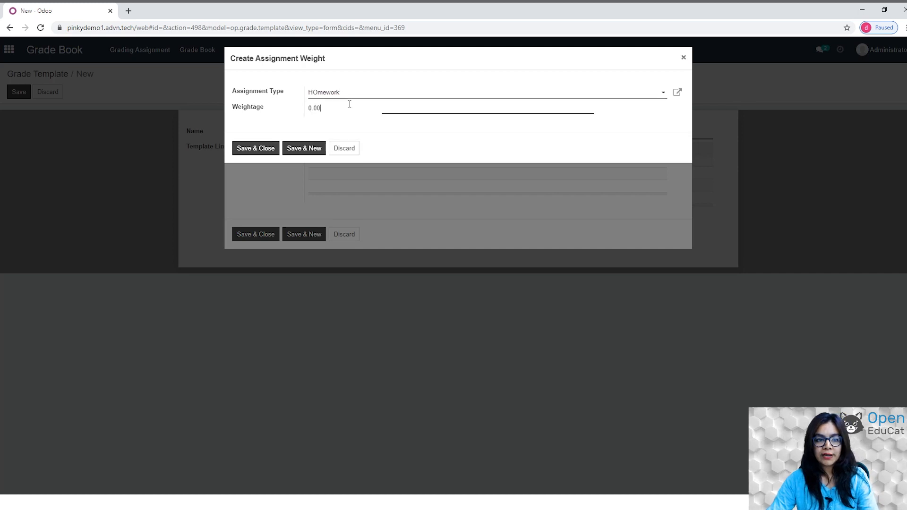
key(BackSpace)
key(BackSpace)
key(BackSpace)
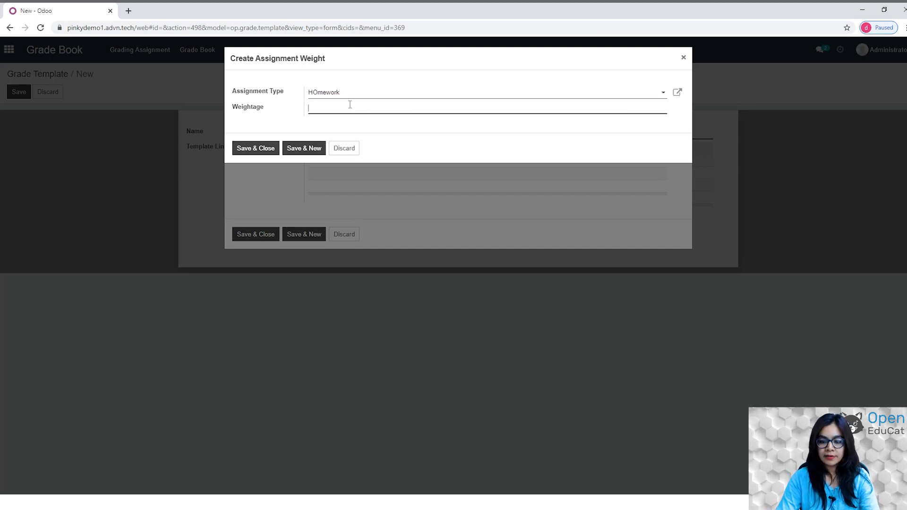
text(100)
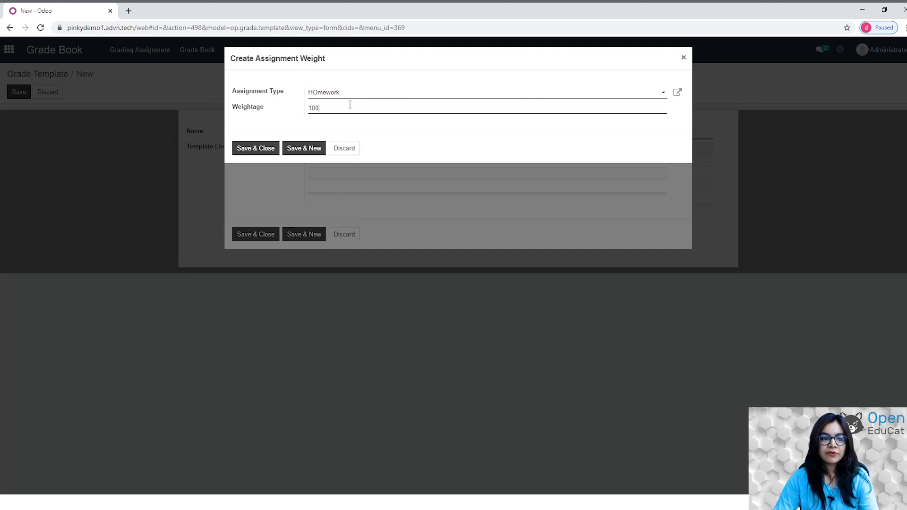
click(262, 152)
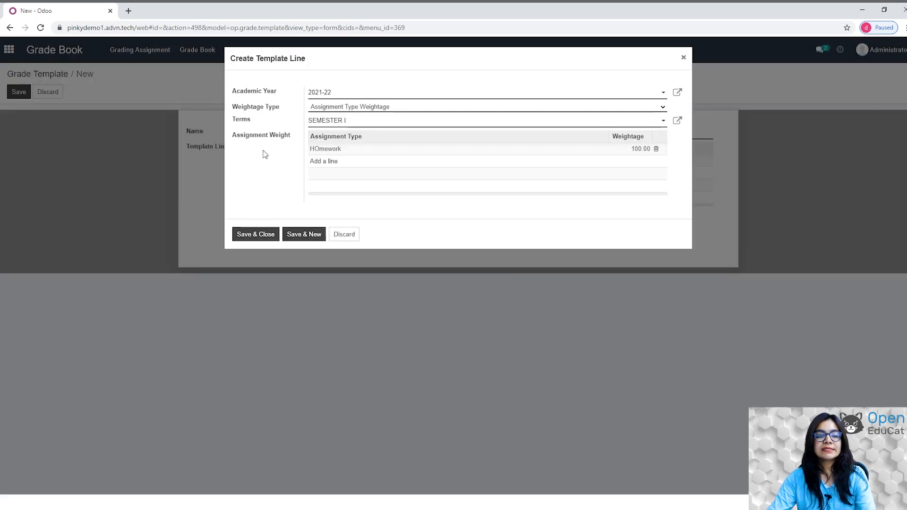
click(259, 236)
click(20, 93)
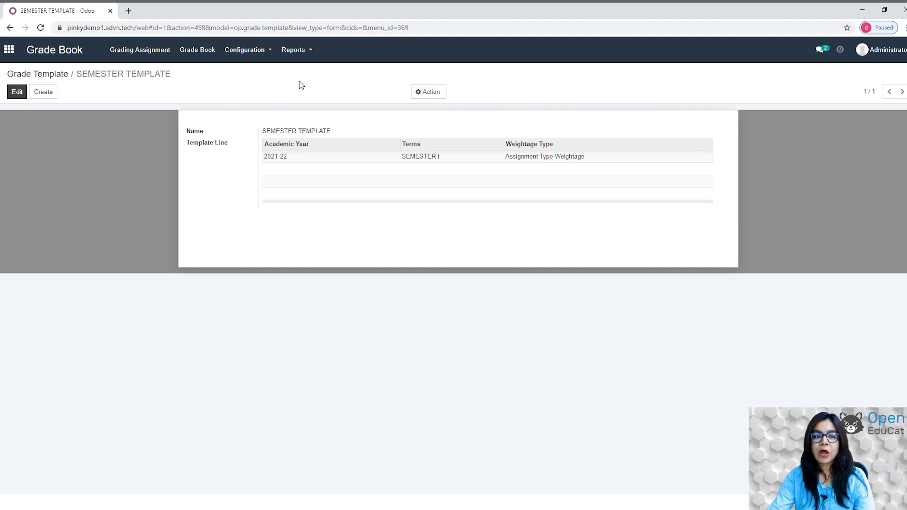
click(256, 52)
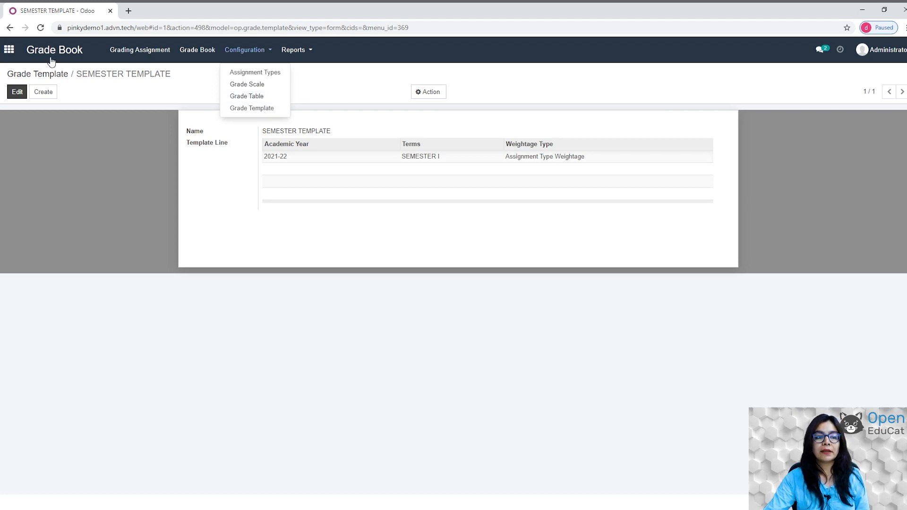
Switch to the OpenEduCat app and open its Courses list showing Grade 5.
click(9, 49)
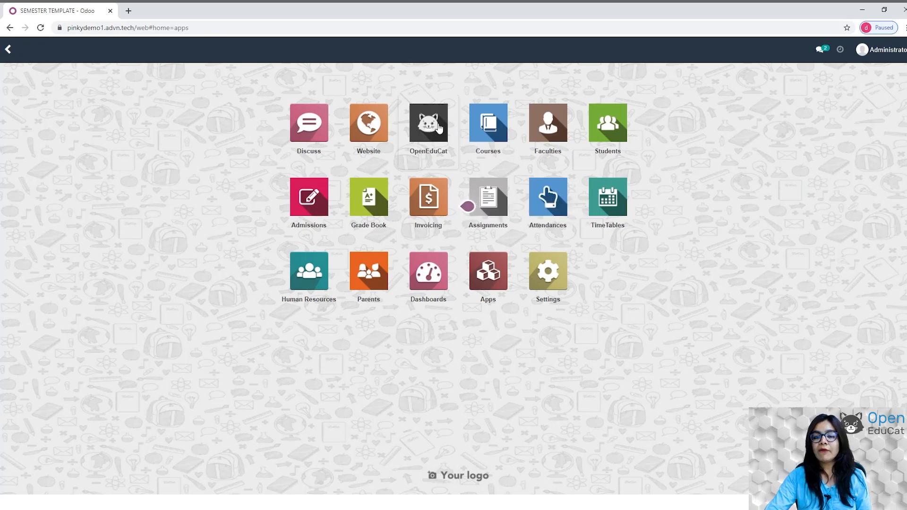
click(436, 127)
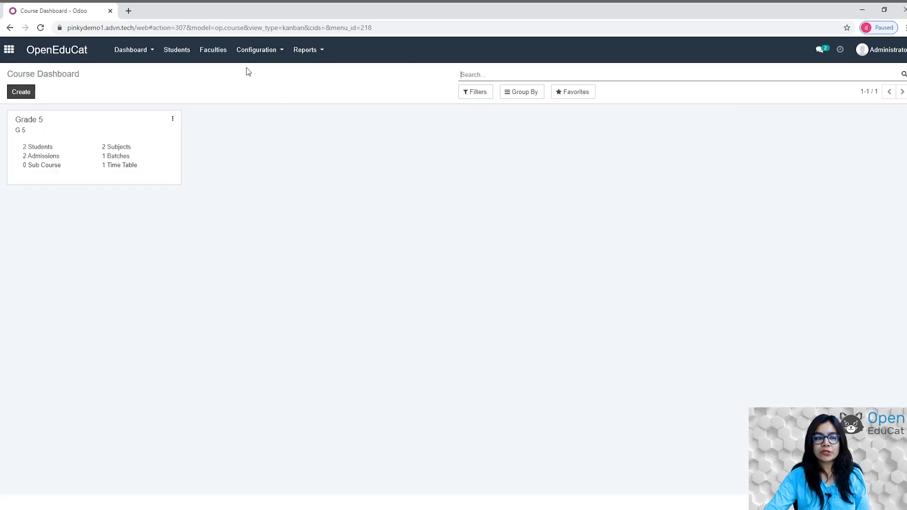
click(279, 51)
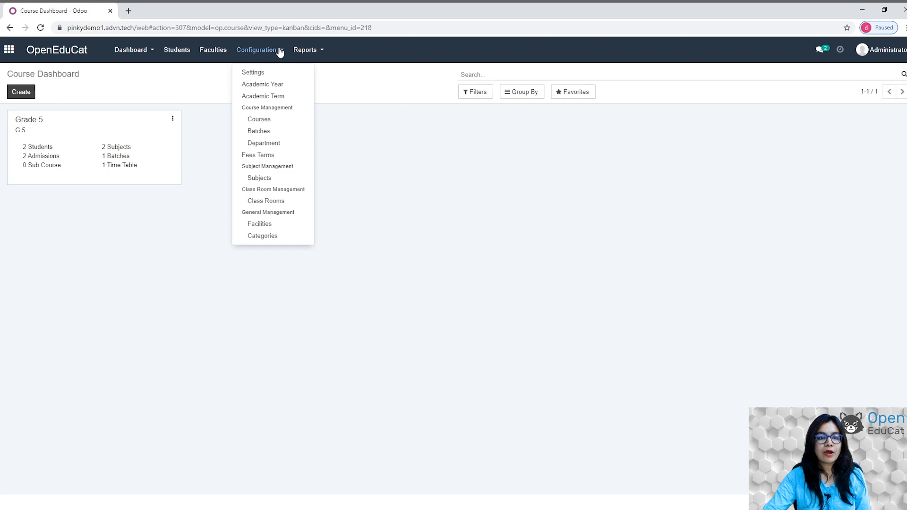
click(263, 118)
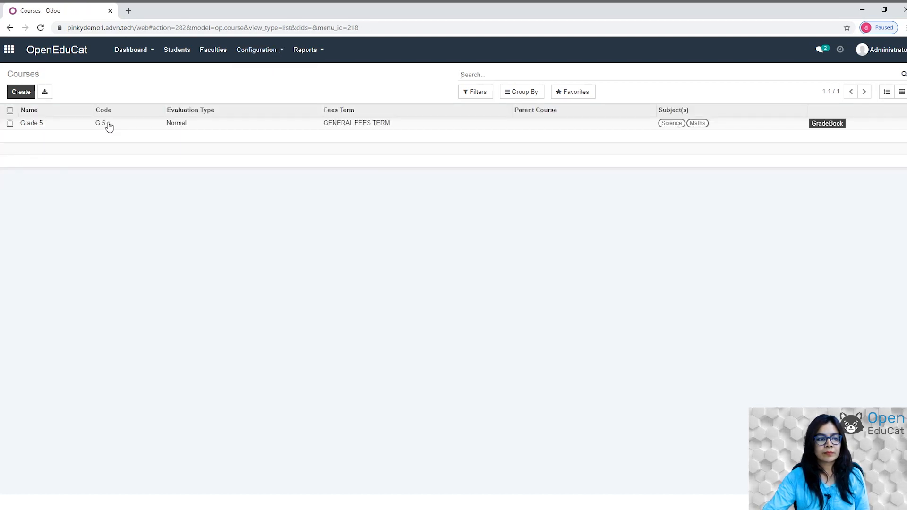
Edit the Grade 5 course and set its Final Grade to letter GRADE.
click(143, 130)
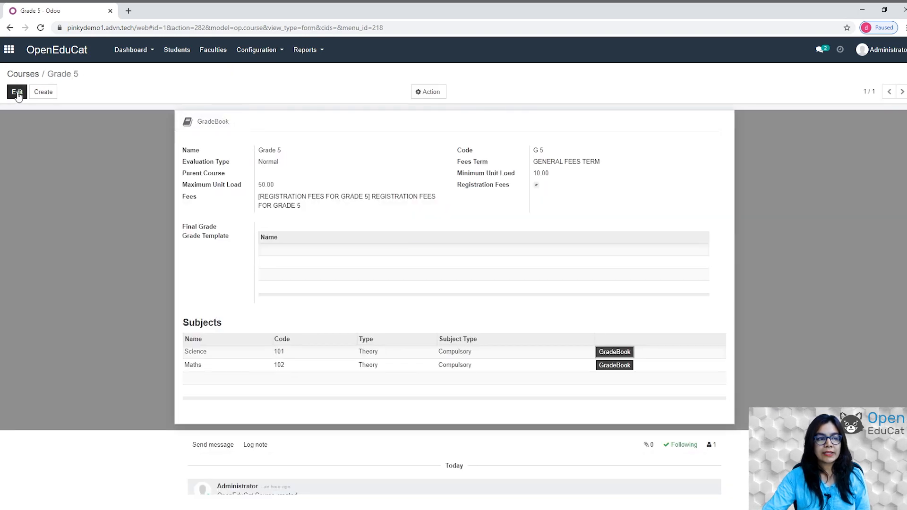
click(18, 93)
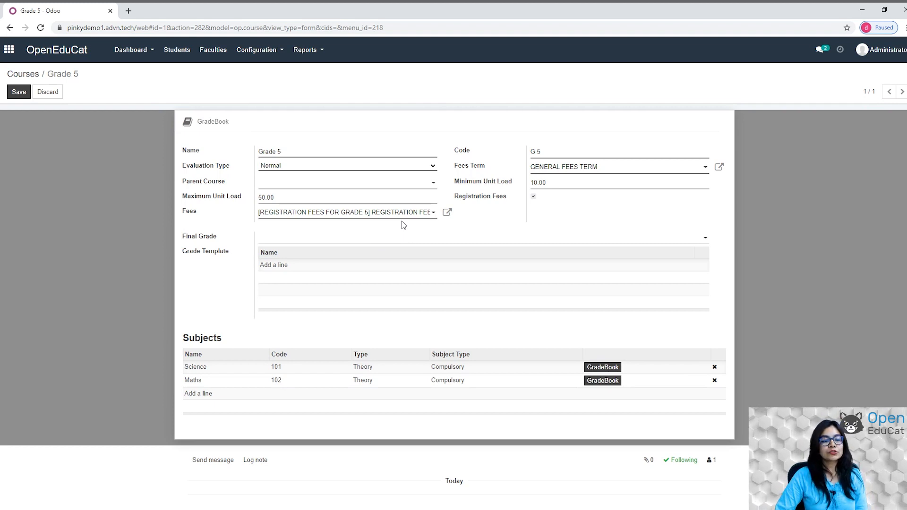
click(703, 239)
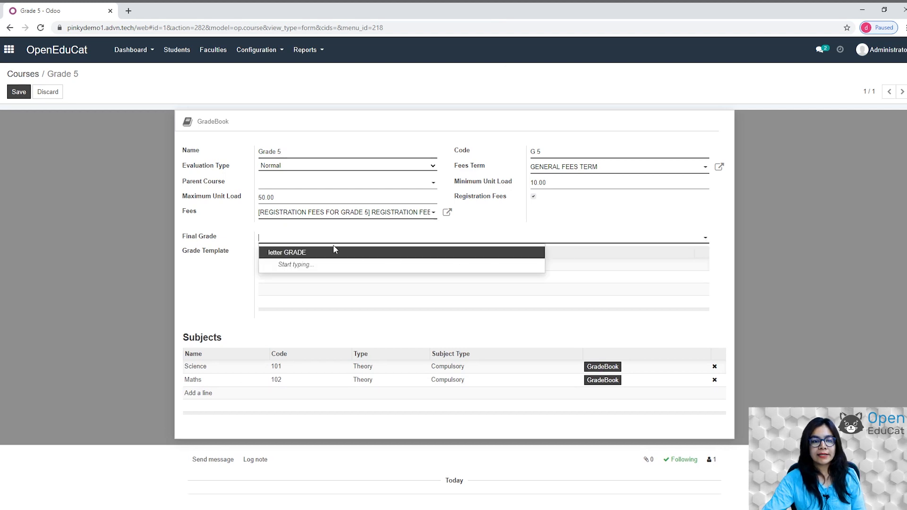
click(306, 255)
Attach the SEMESTER TEMPLATE grade template to Grade 5 and save the course.
click(266, 268)
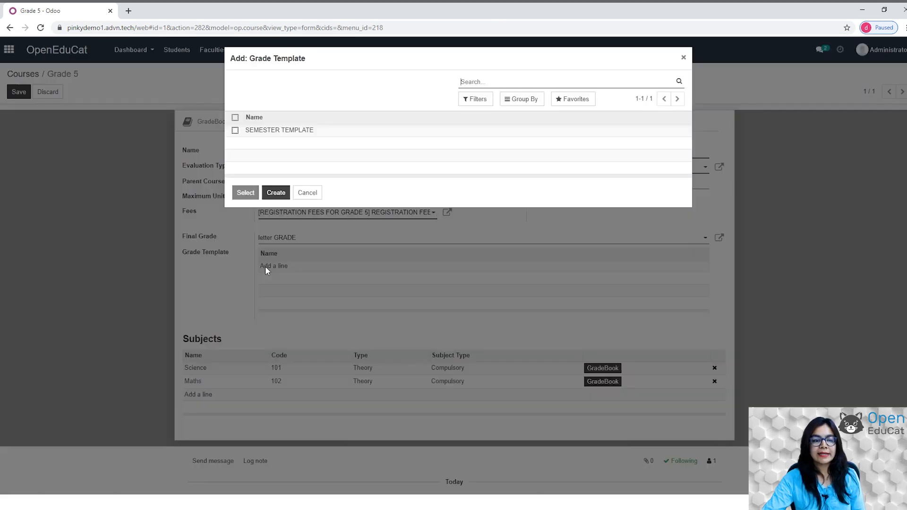
click(235, 131)
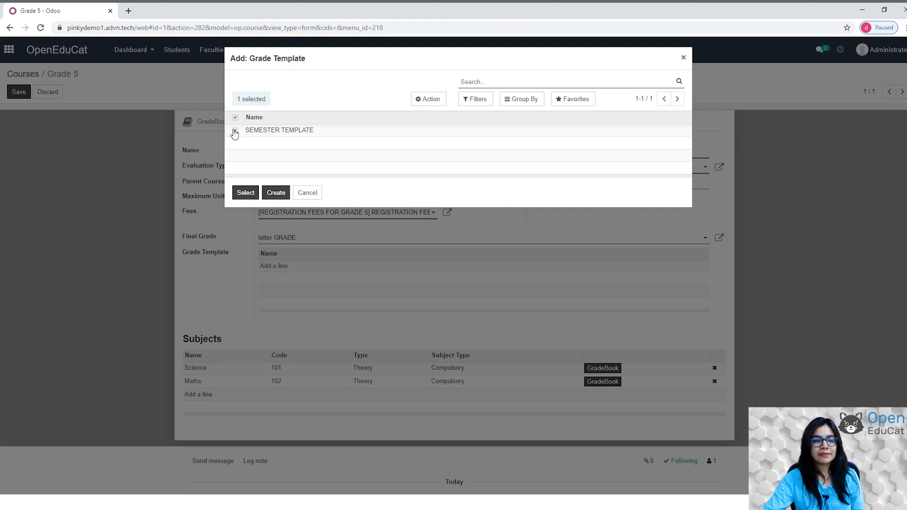
click(244, 192)
click(17, 92)
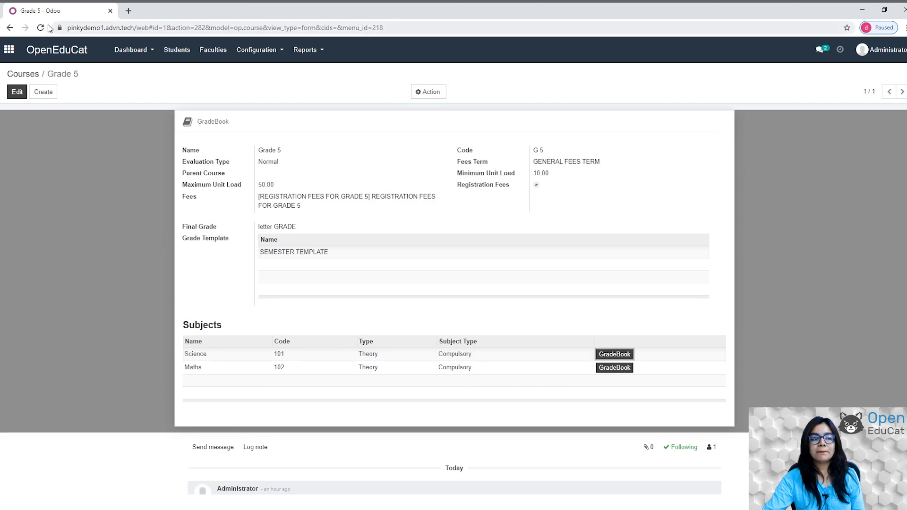
click(9, 49)
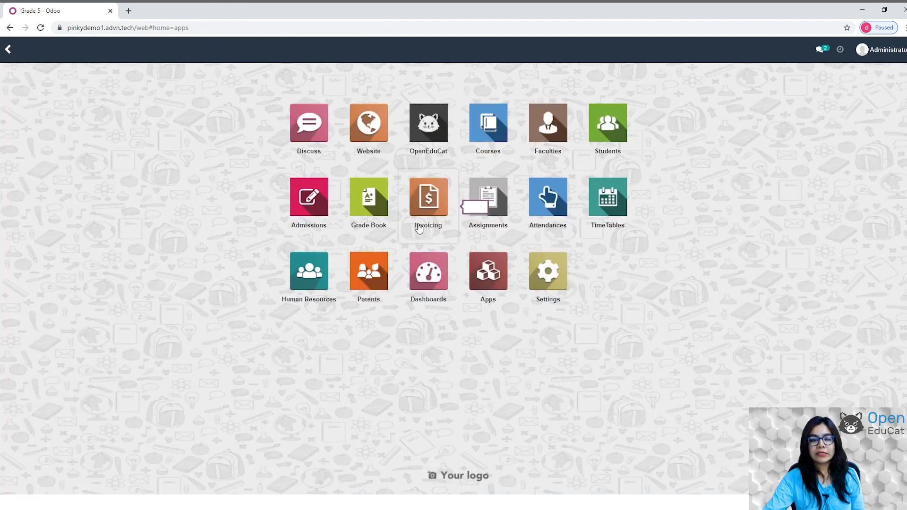
Create and save gradebook GB01 for the selected student with academic year 2021-22.
click(364, 211)
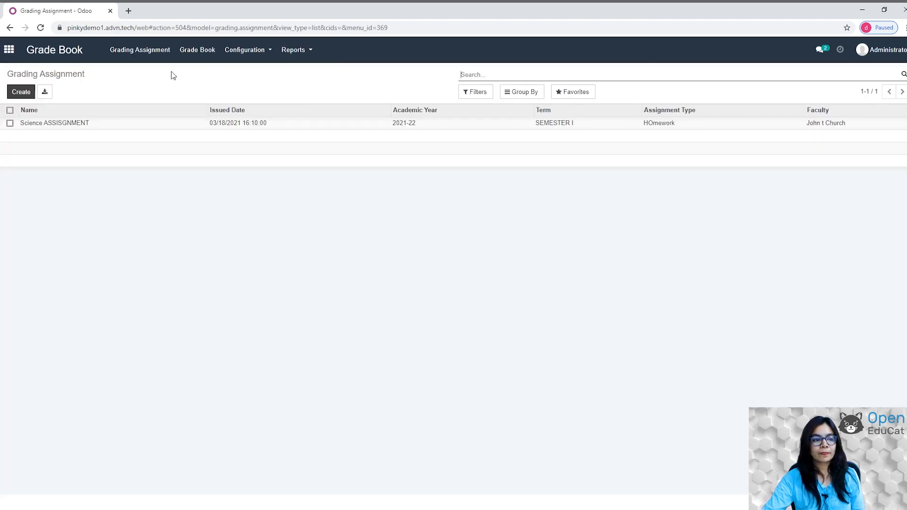
click(206, 51)
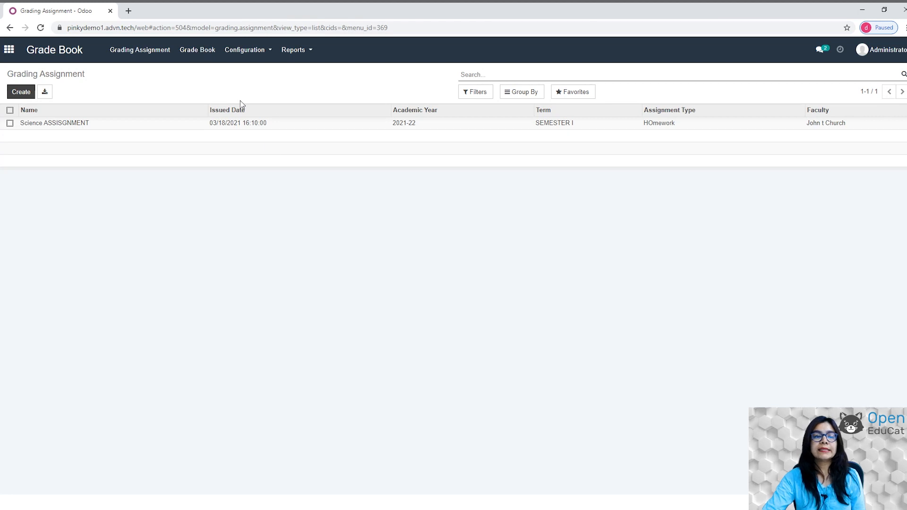
click(21, 93)
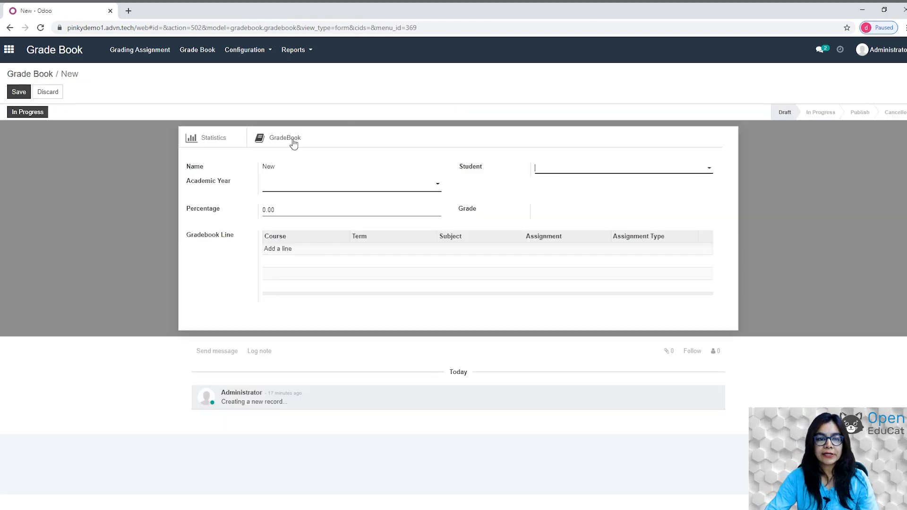
click(632, 170)
text(L)
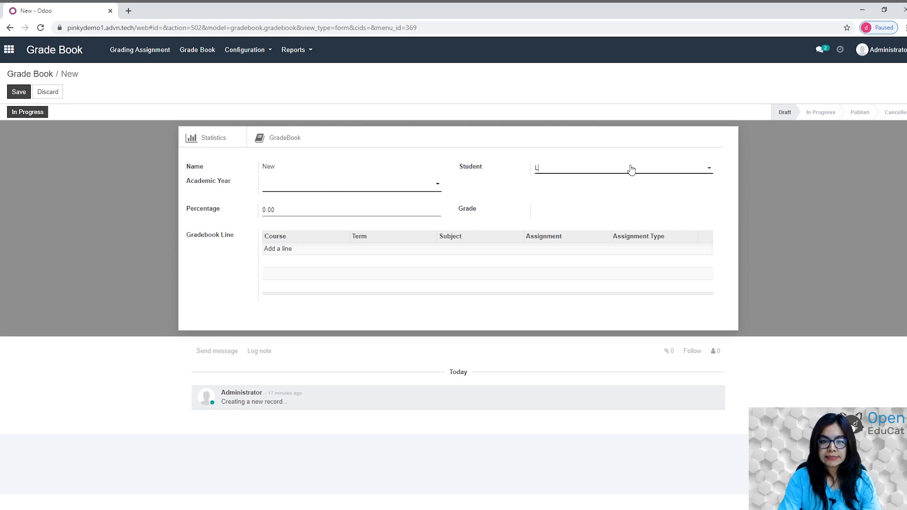
text(I)
click(599, 182)
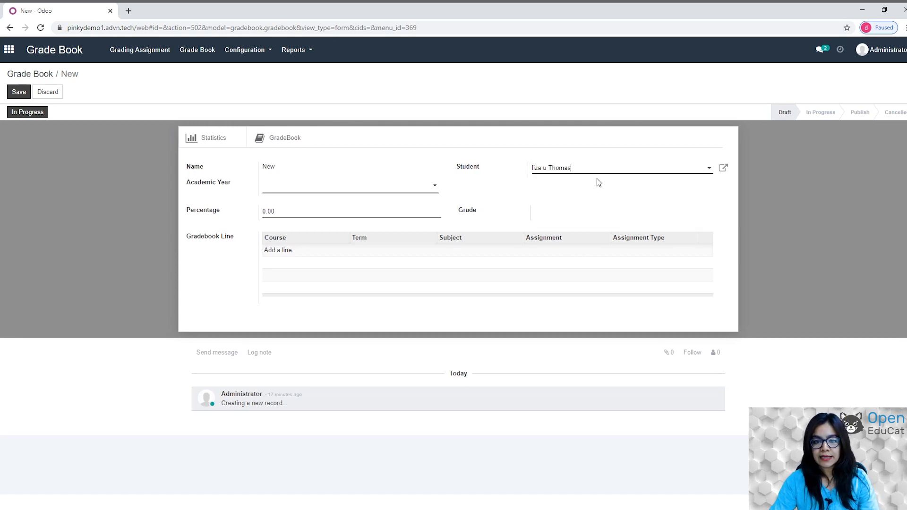
click(431, 185)
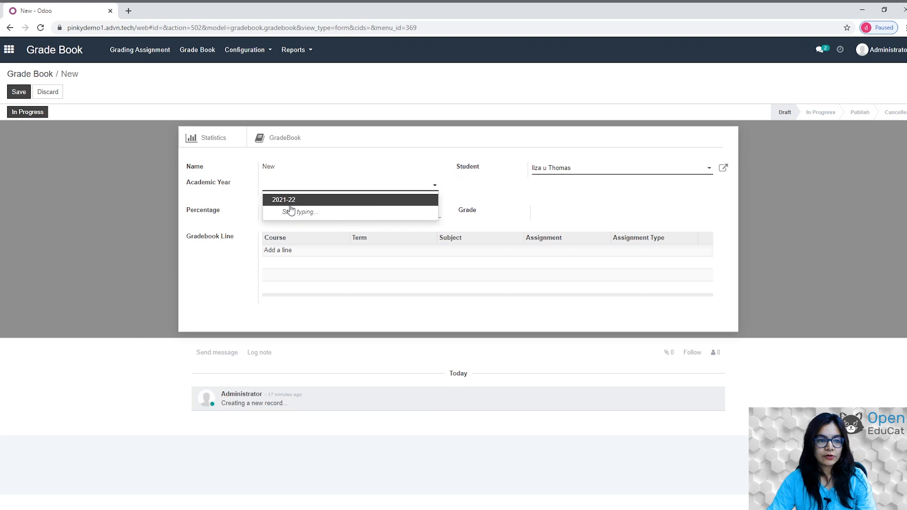
click(286, 198)
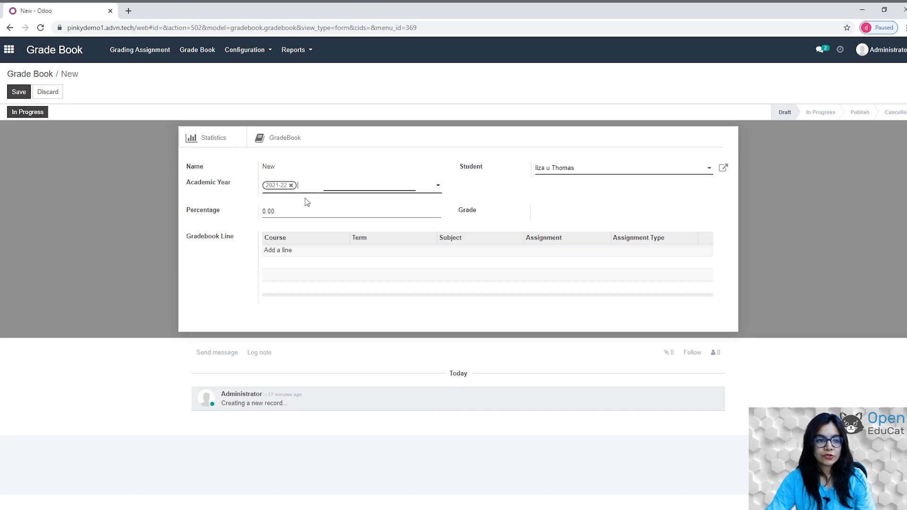
click(19, 92)
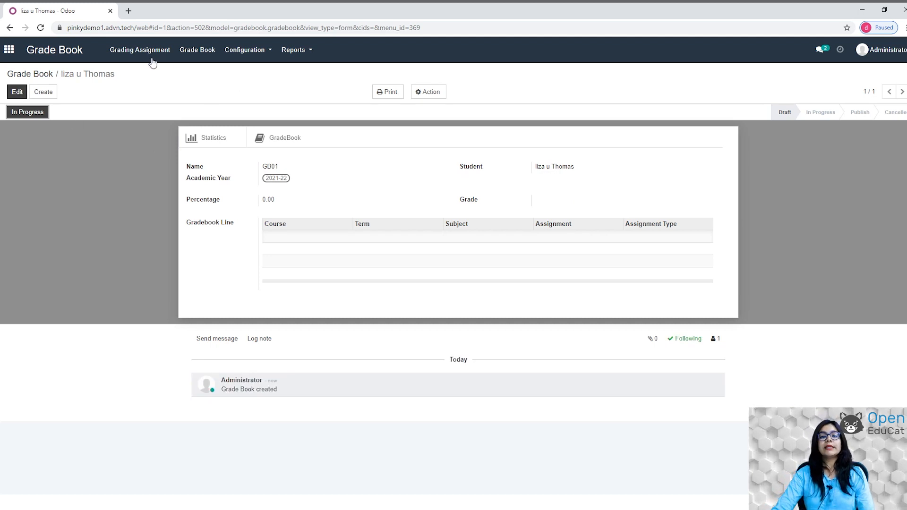
Start grading assignment 'science ASSIGNMENT ii', issued 18 March 2021, type Homework, with the teacher as faculty.
click(120, 50)
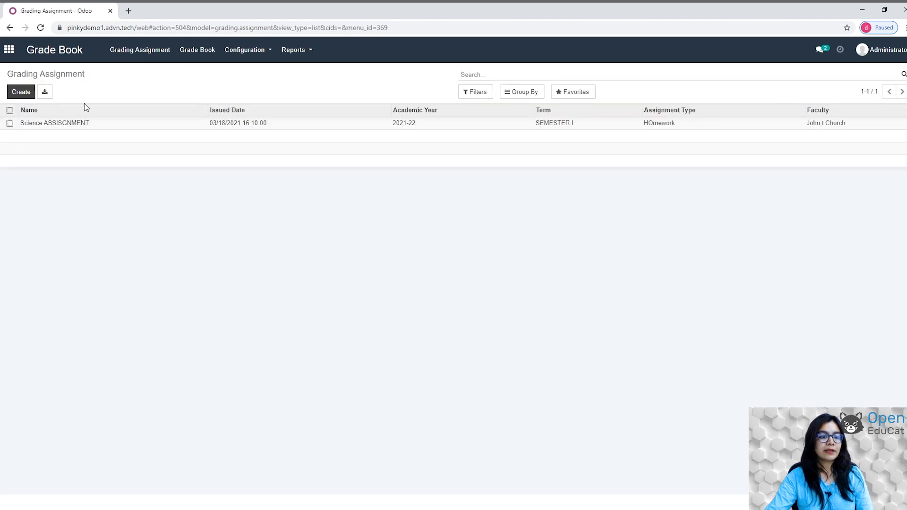
click(17, 94)
click(18, 92)
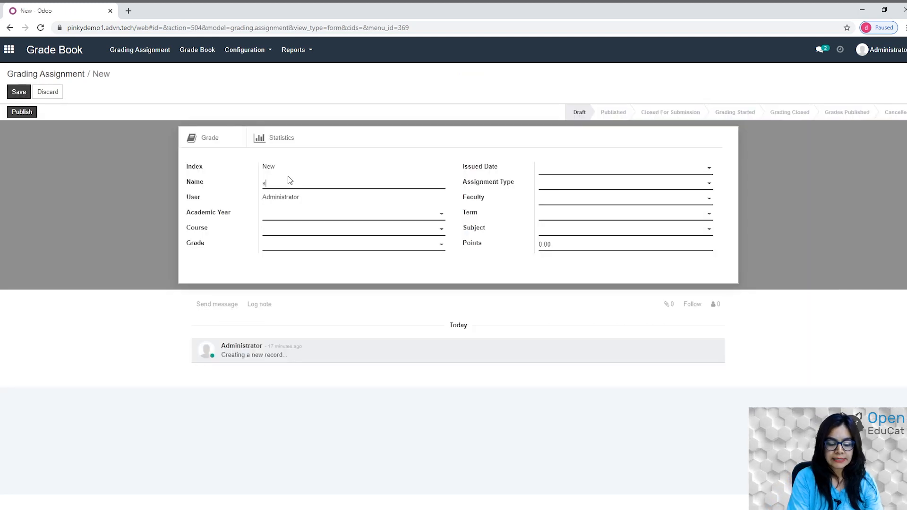
text(sCIENCE)
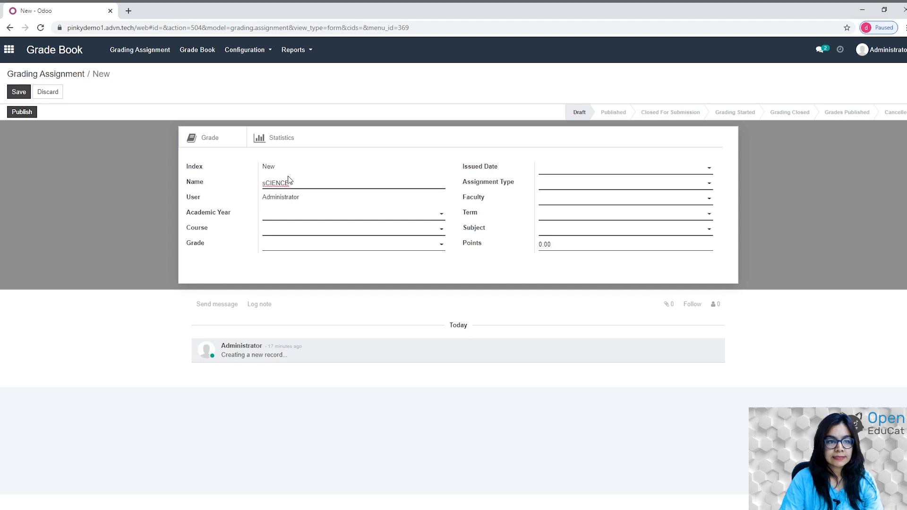
double_click(282, 183)
text(science )
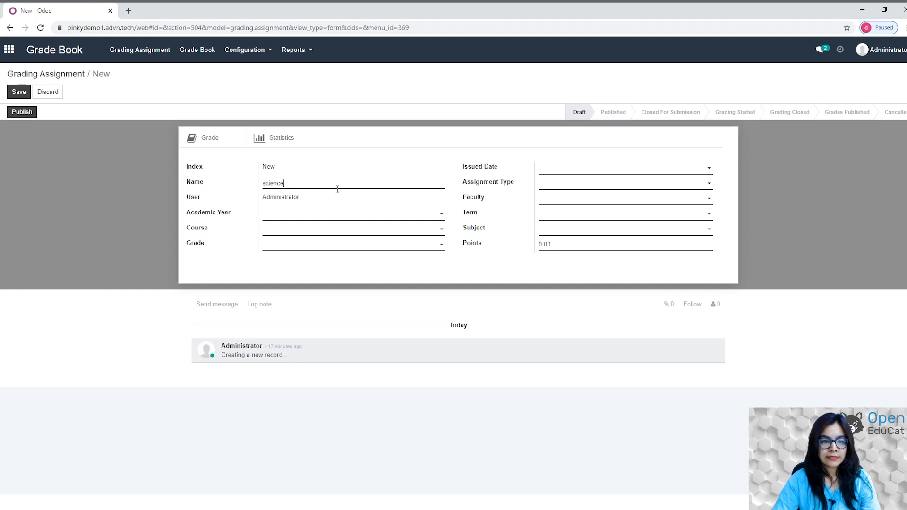
text(ASSIGNMENT ii)
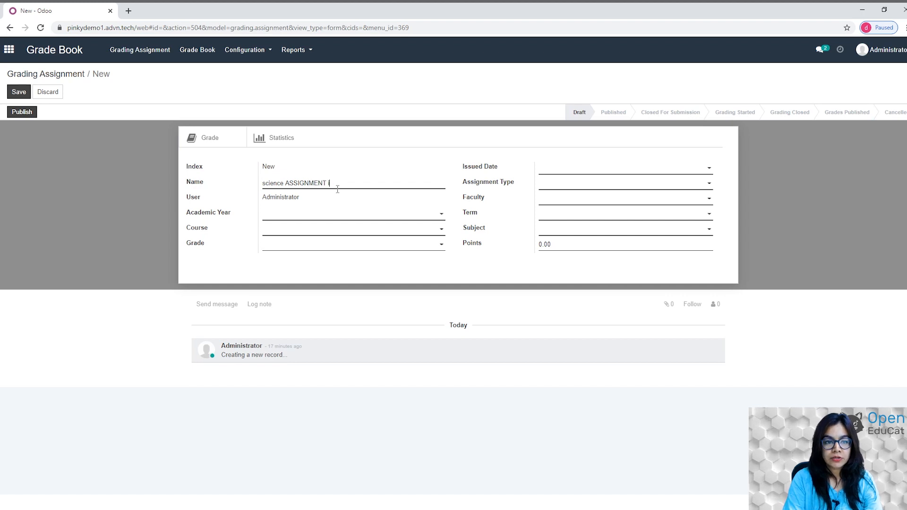
click(596, 167)
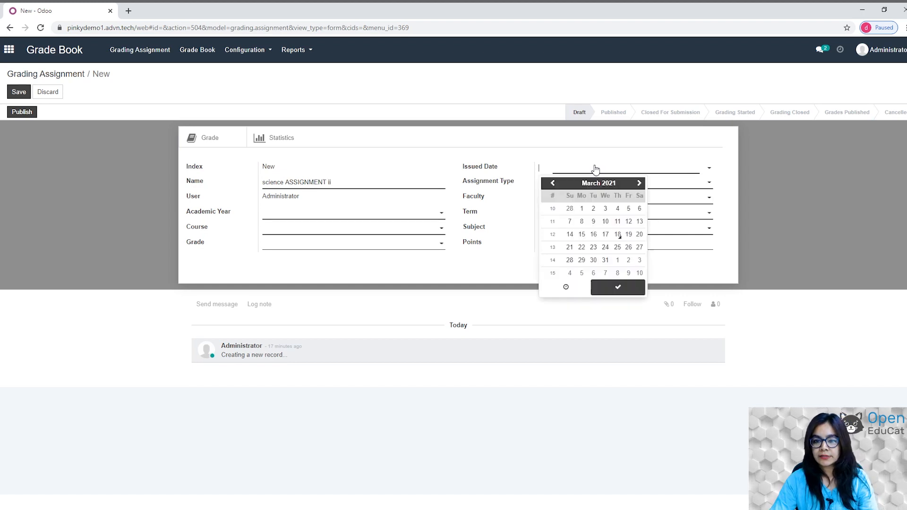
click(617, 234)
click(616, 296)
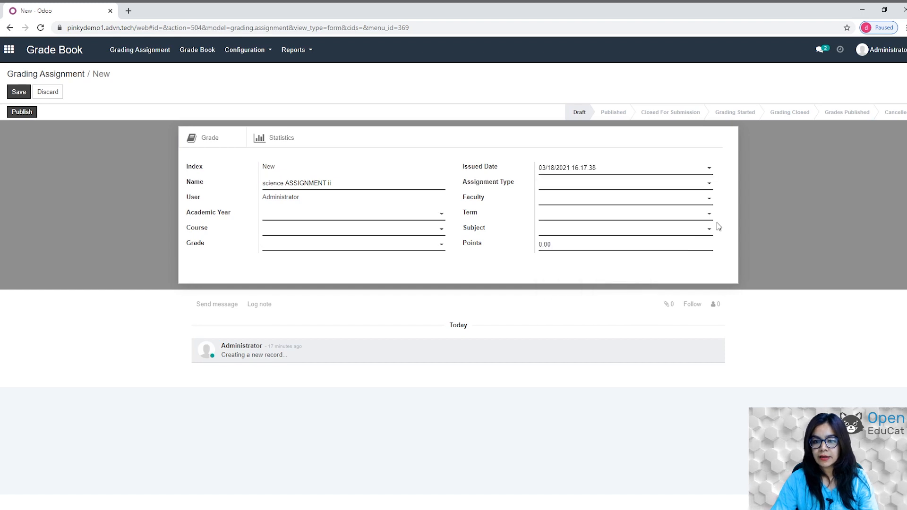
click(707, 183)
click(584, 198)
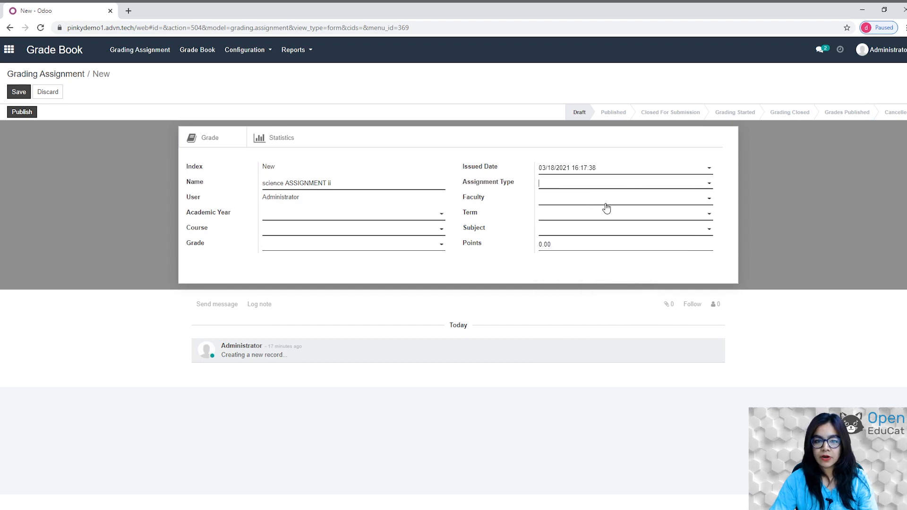
click(651, 203)
click(557, 211)
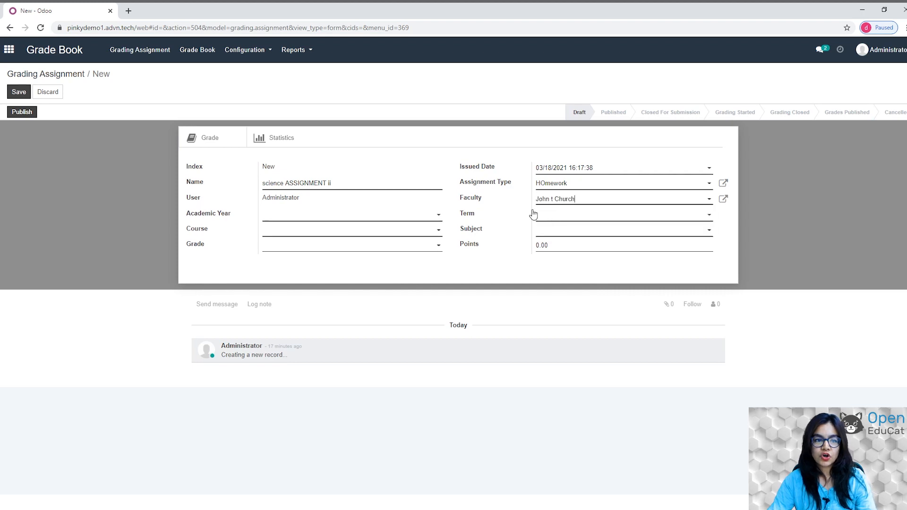
Set 2021-22, SEMESTER I, Science, Grade 5, Point grading worth 50 points, and save.
click(416, 215)
click(337, 230)
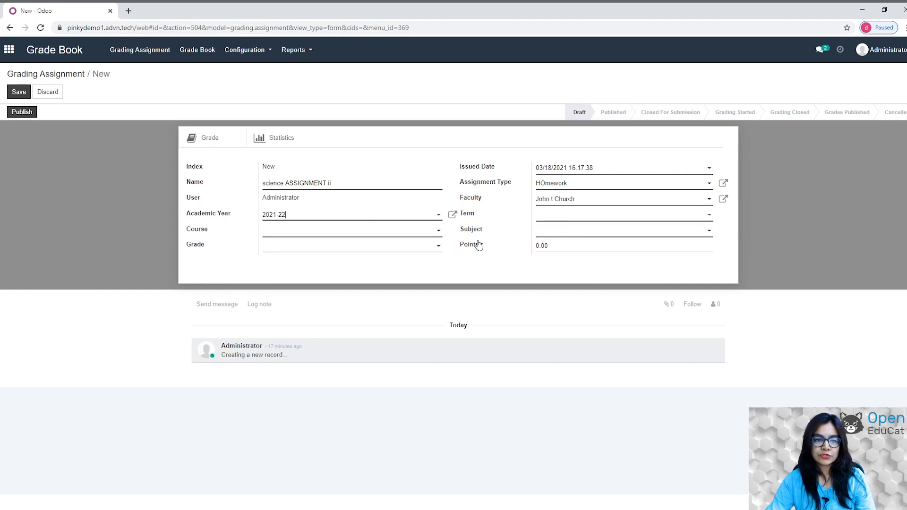
click(580, 215)
click(551, 229)
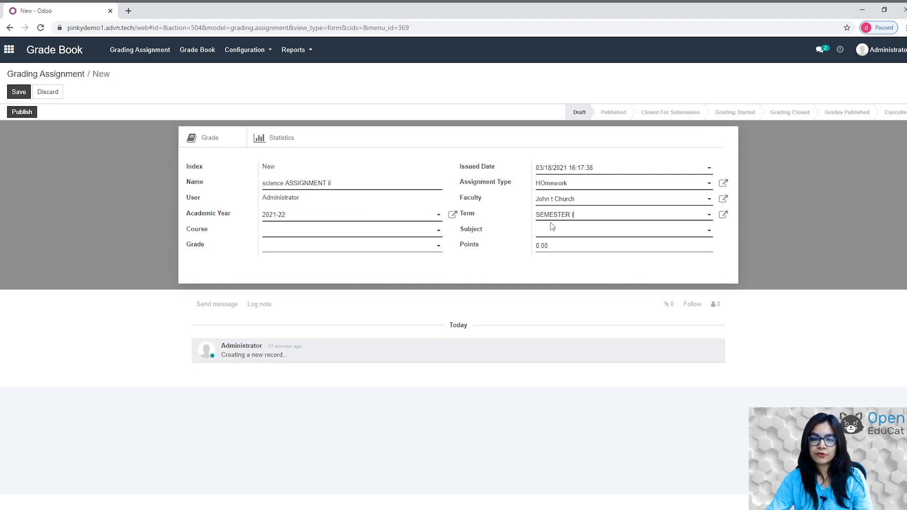
click(574, 233)
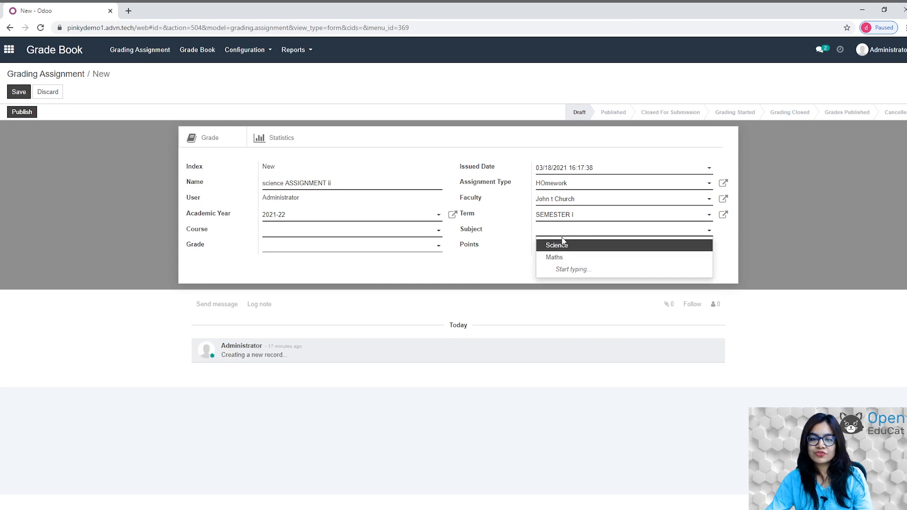
click(560, 245)
click(422, 234)
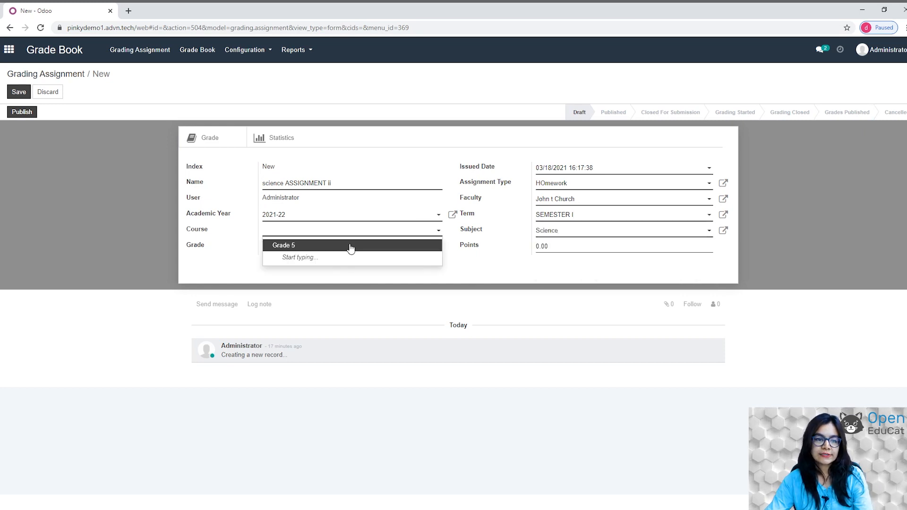
click(346, 247)
click(393, 248)
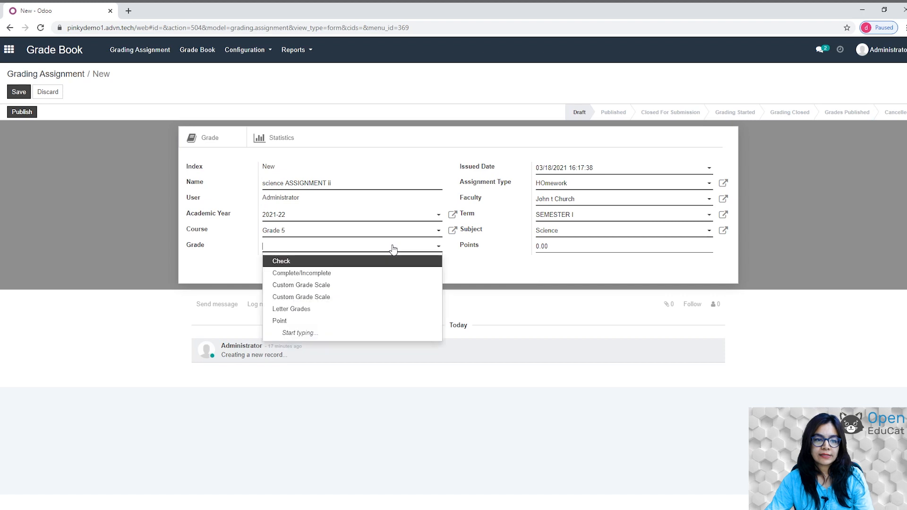
click(299, 321)
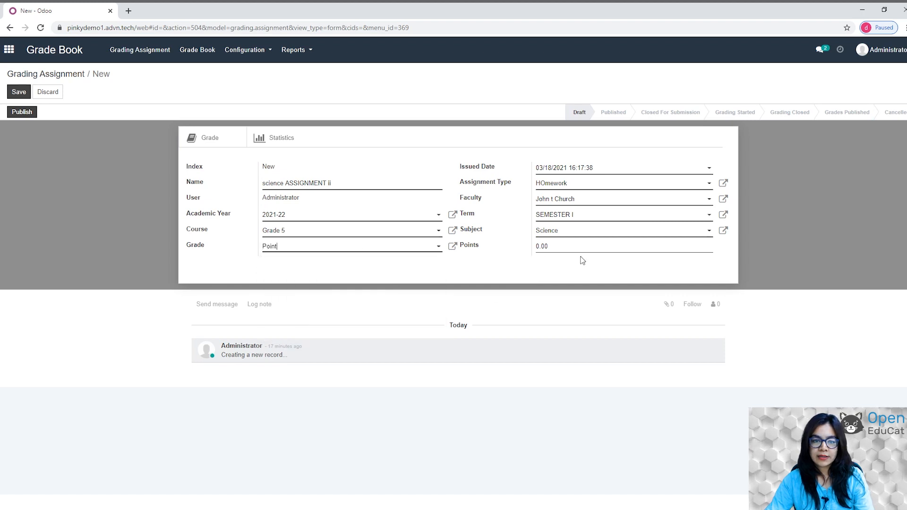
click(560, 245)
text(50)
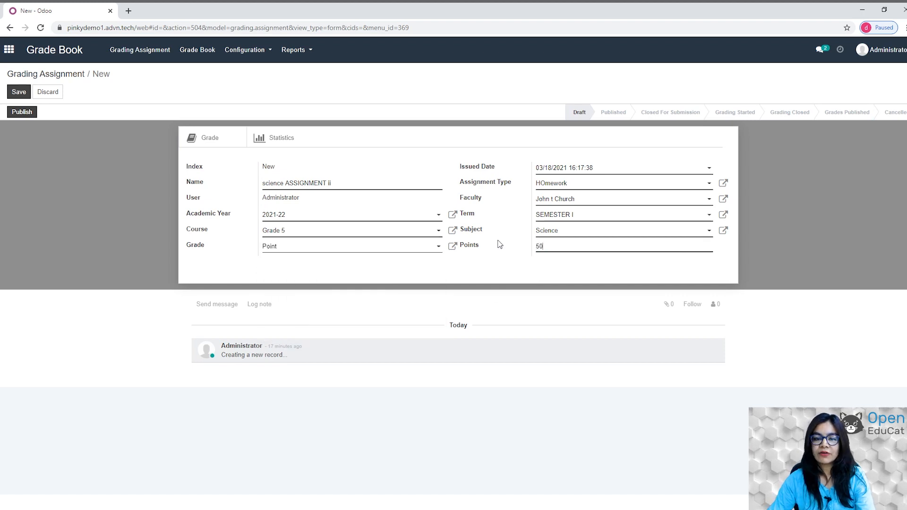
click(15, 94)
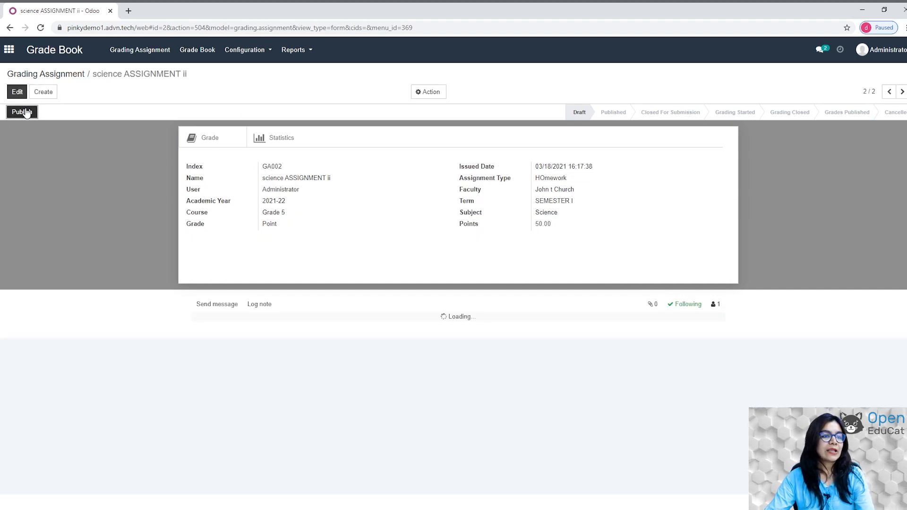
Publish the assignment, close it for submission, and start grading.
click(26, 113)
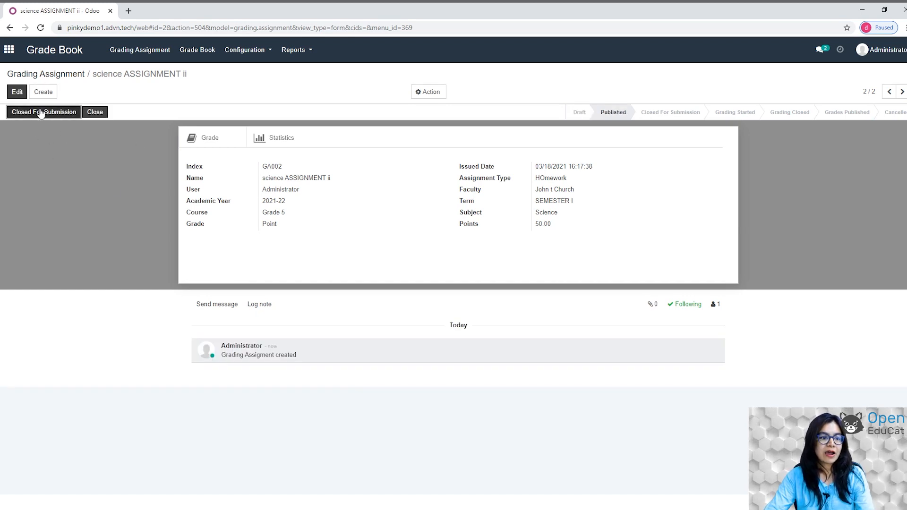
click(42, 113)
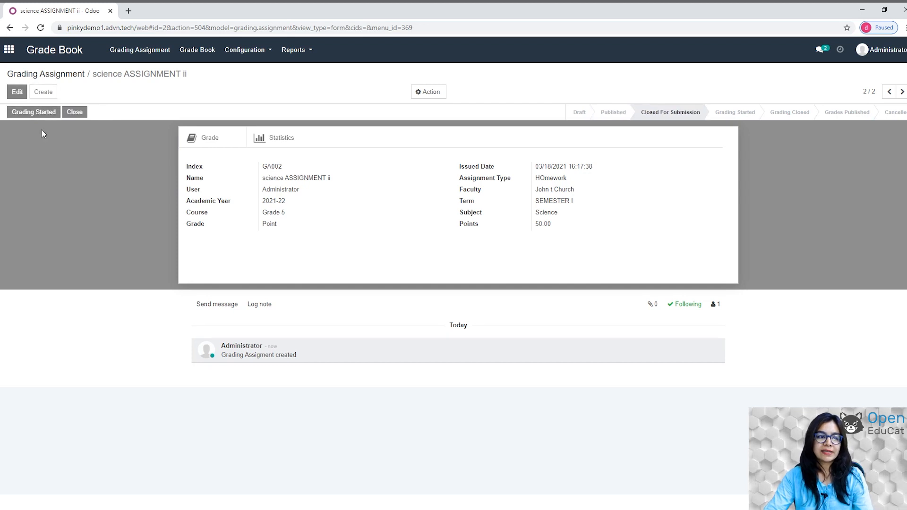
click(36, 114)
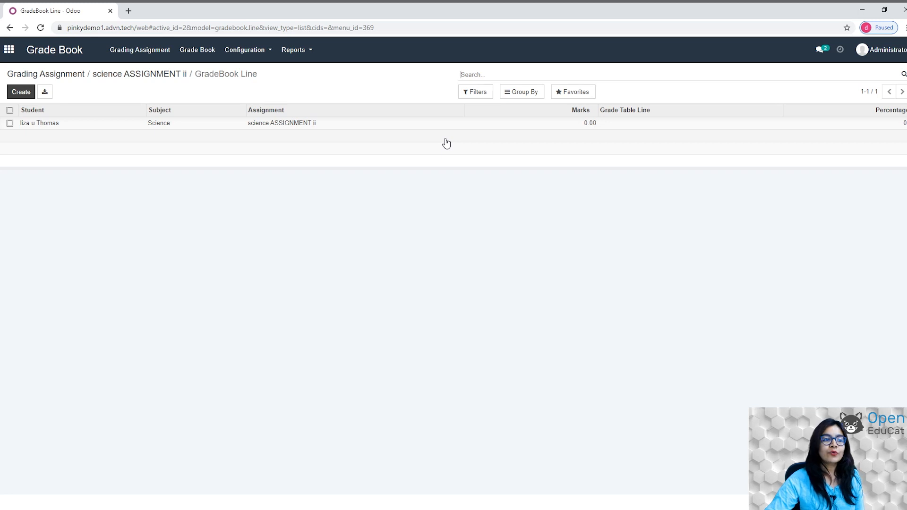
Enter 48 marks for the student on the gradebook line and save.
click(596, 123)
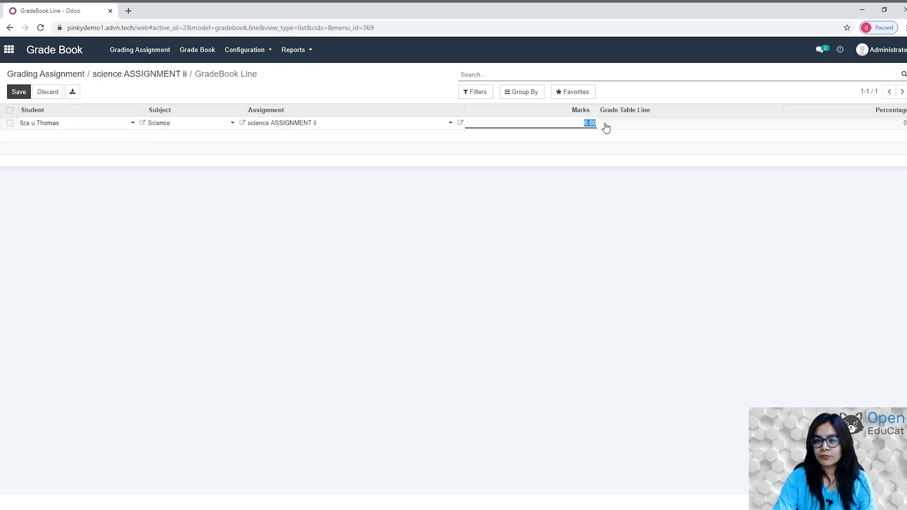
text(48)
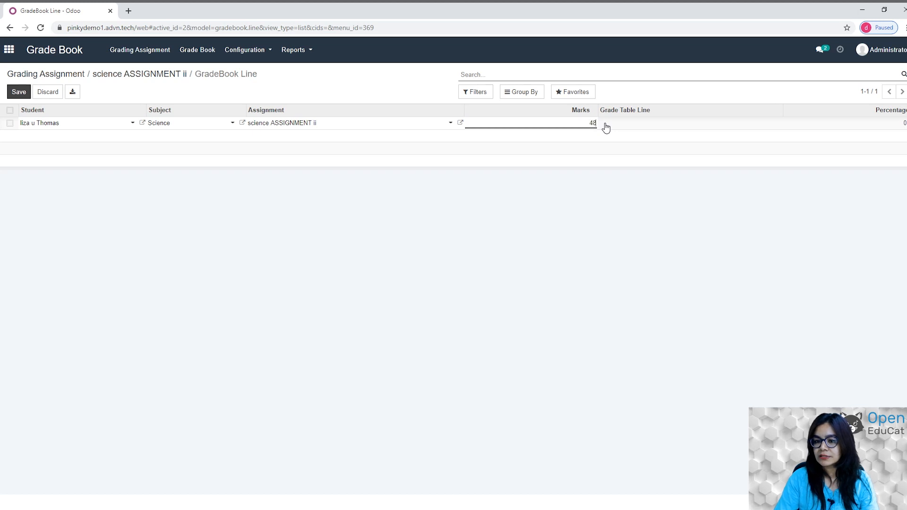
click(17, 92)
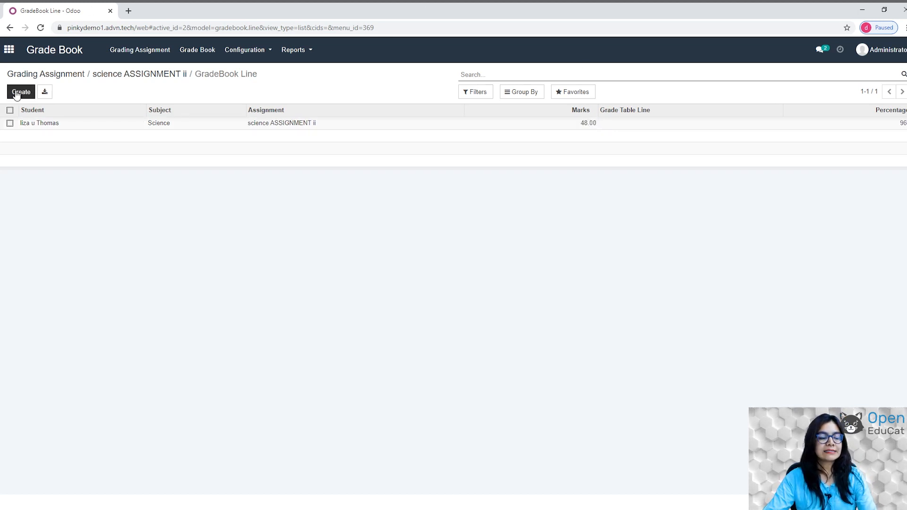
Move GB01 through In Progress to Publish, then generate and recompute its SEMESTER I Science final grades.
click(196, 52)
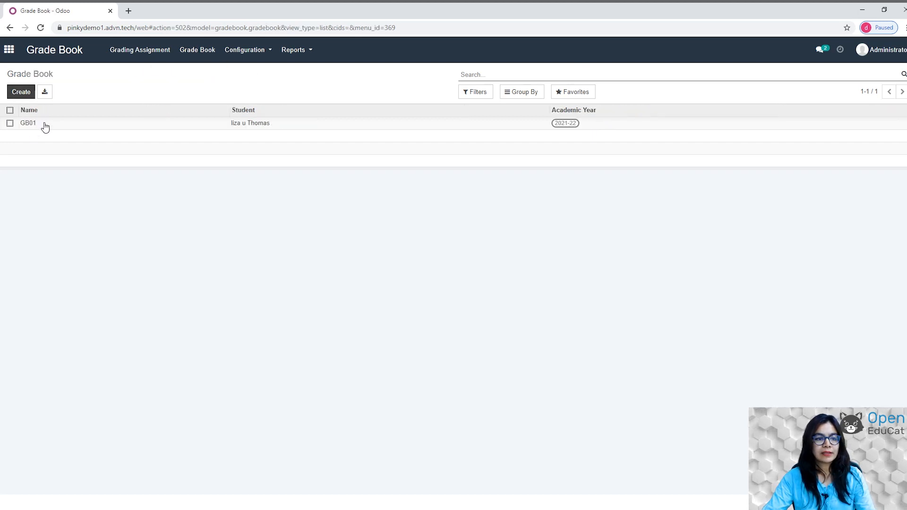
click(85, 127)
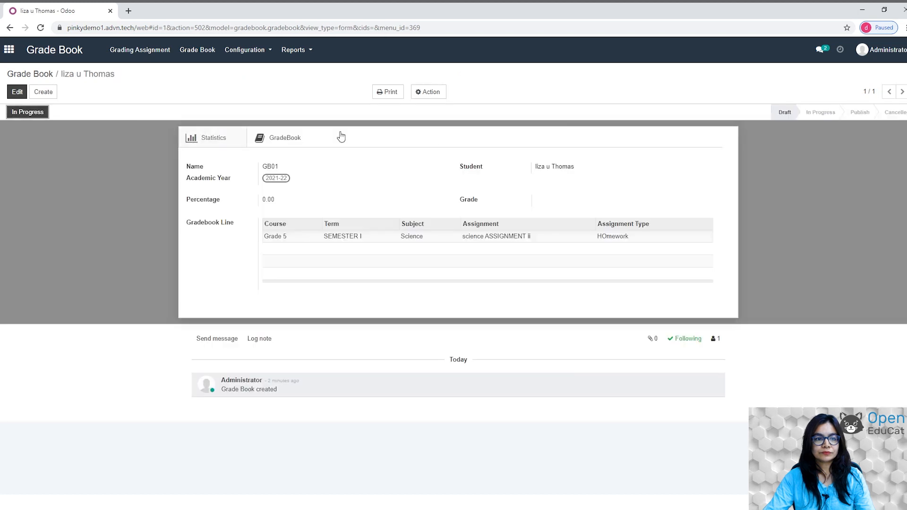
click(30, 114)
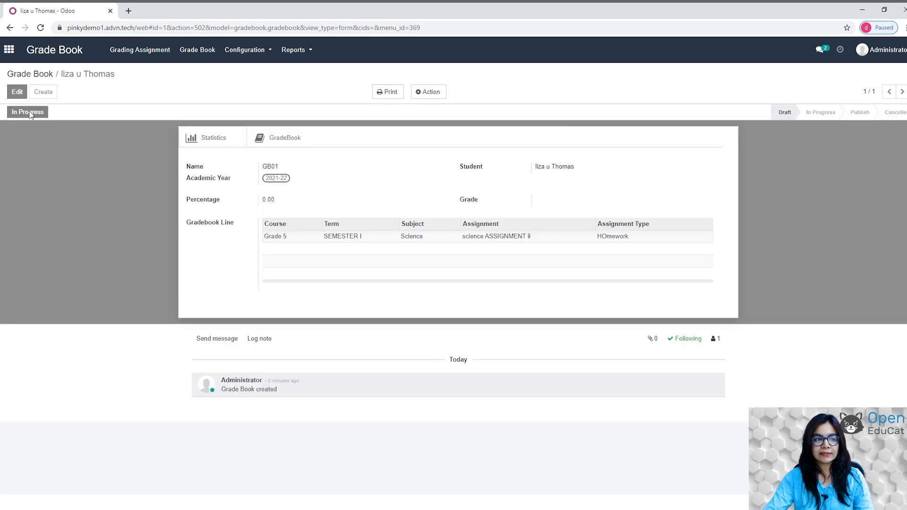
click(52, 118)
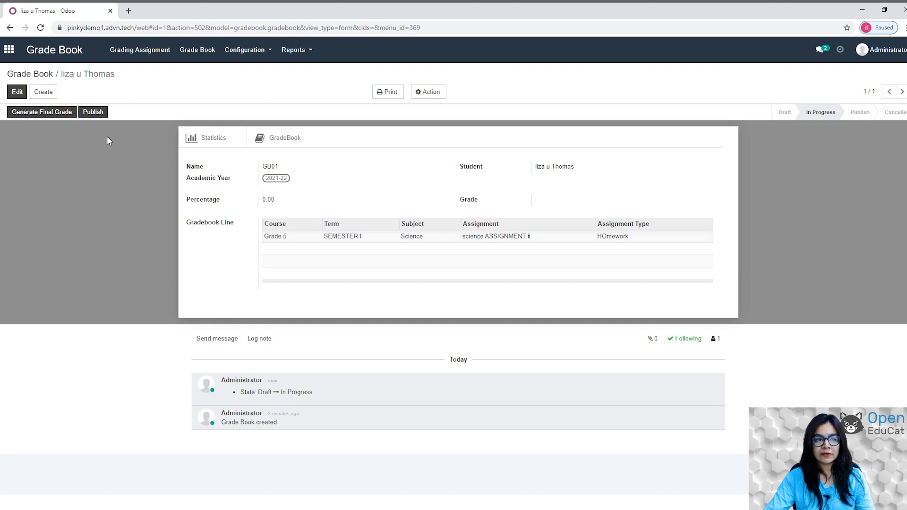
click(92, 111)
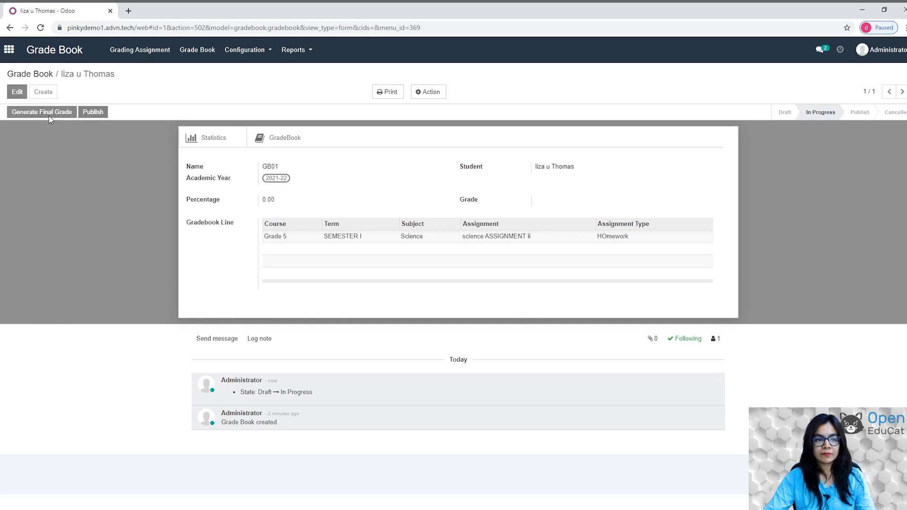
click(99, 114)
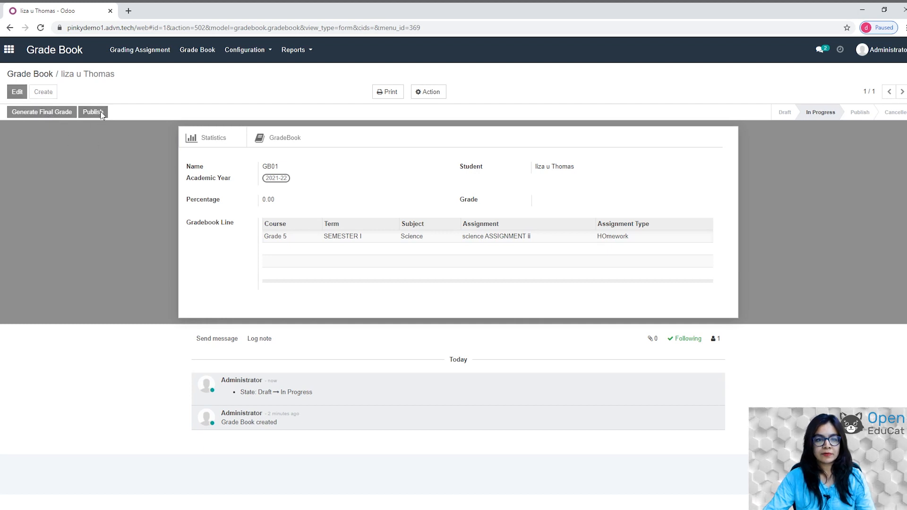
click(50, 114)
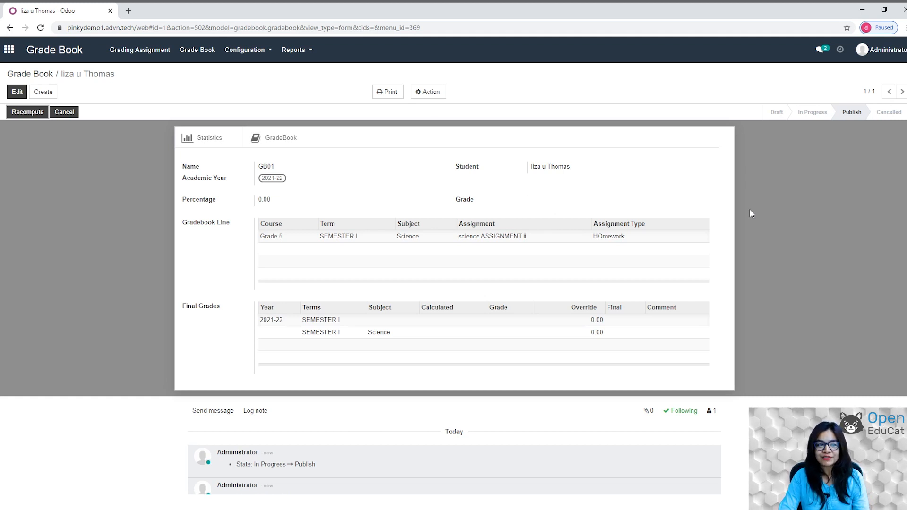
click(23, 113)
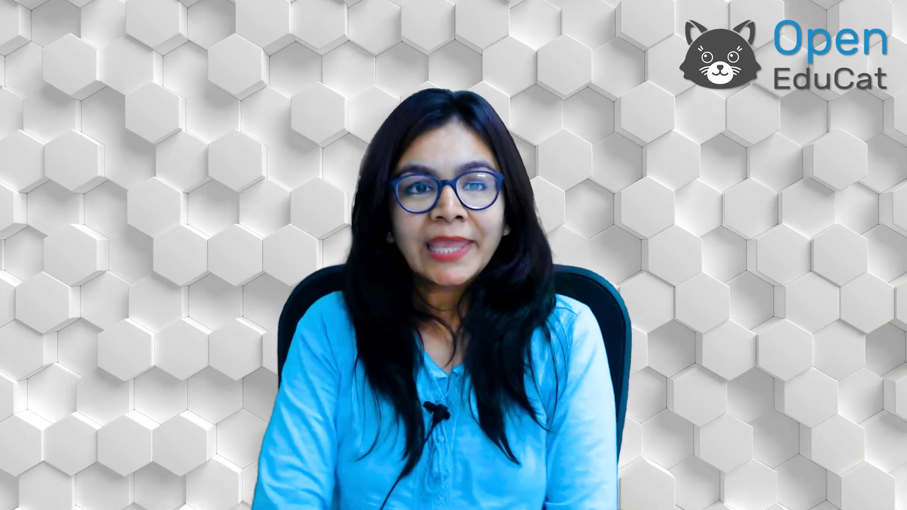